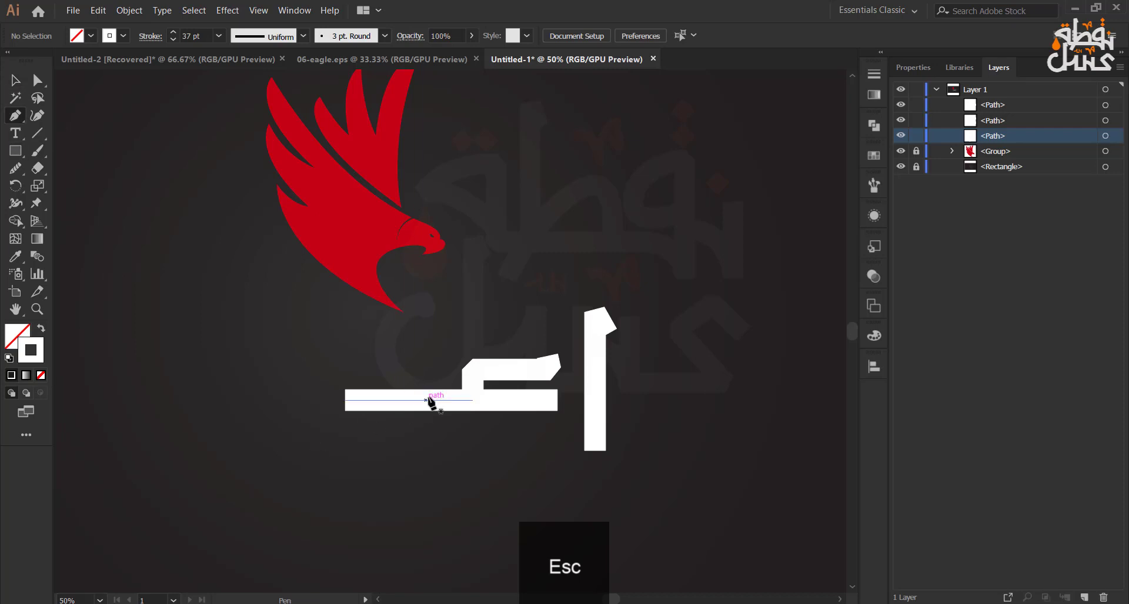
Draw the angular loop of the letter ط above the baseline, ending in a diagonal stroke that crosses below it, with the Pen tool
{"action": "left_click", "coordinate": [430, 399]}
{"action": "left_click", "coordinate": [439, 341]}
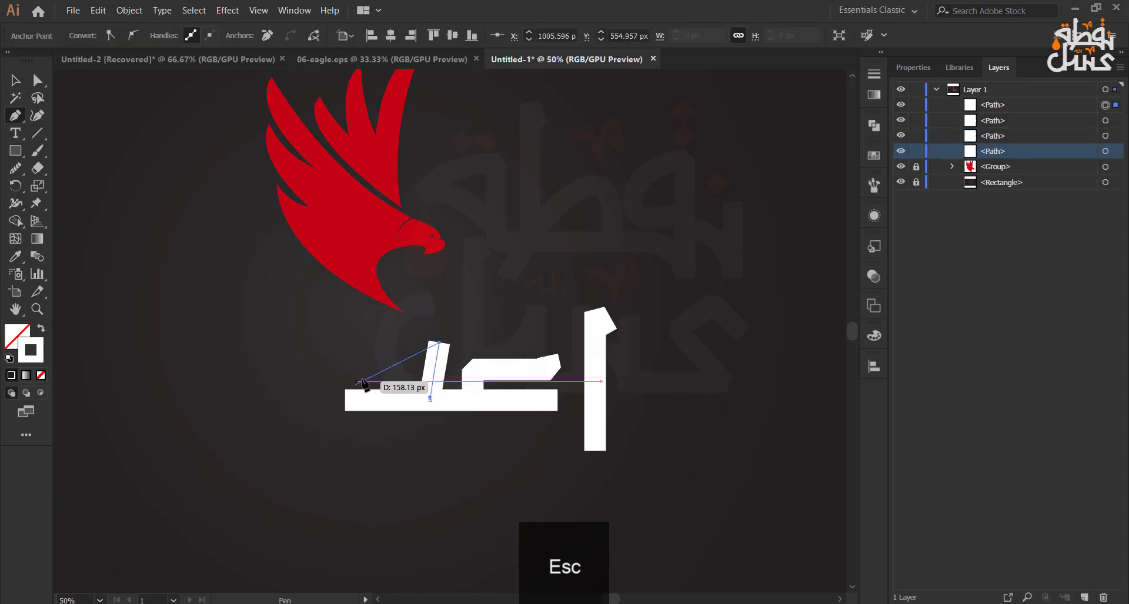
{"action": "left_click", "coordinate": [324, 432]}
{"action": "key", "text": "ctrl+z"}
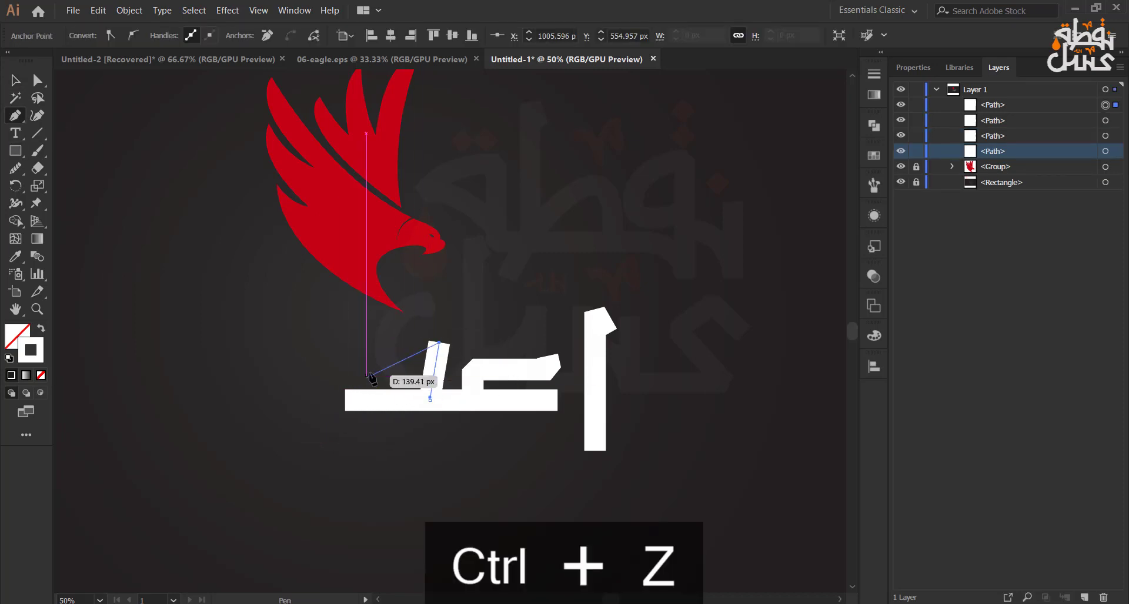
{"action": "left_click", "coordinate": [379, 357]}
{"action": "left_click", "coordinate": [318, 429]}
{"action": "key", "text": "ctrl+z"}
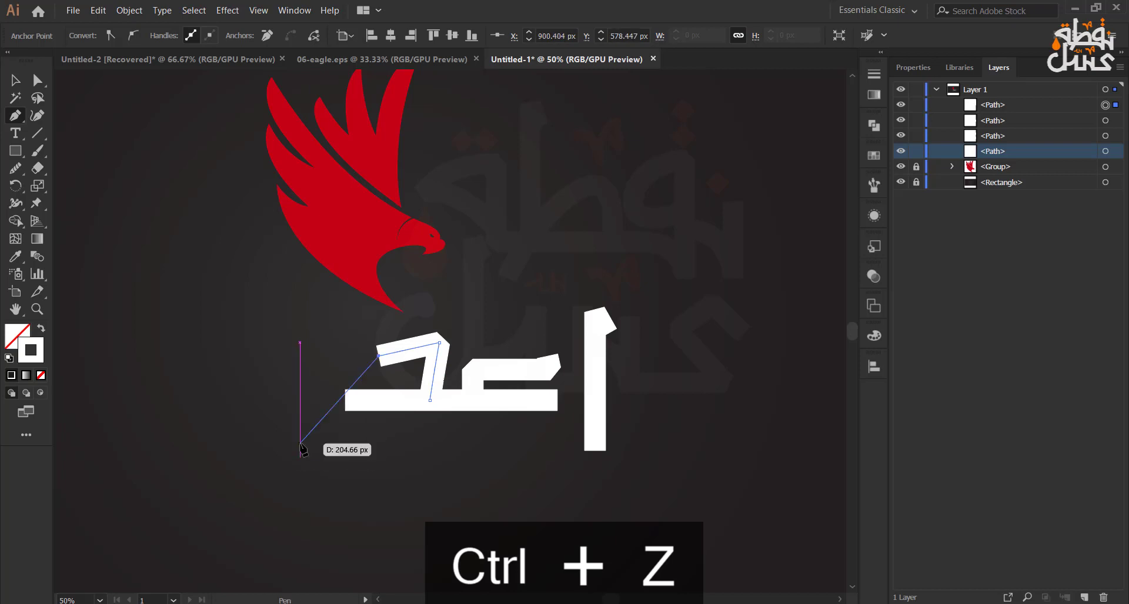
{"action": "left_click", "coordinate": [318, 428]}
{"action": "key", "text": "Escape"}
{"action": "left_click", "coordinate": [16, 79]}
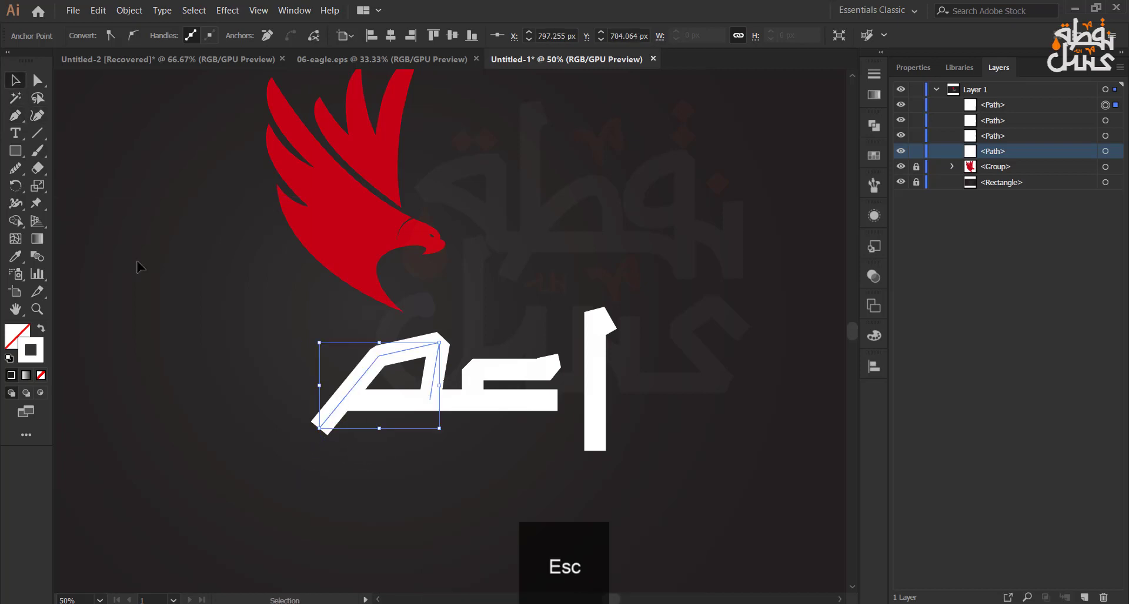
{"action": "left_click", "coordinate": [141, 285]}
Extend the baseline with a short horizontal stroke past the diagonal leg of the letter ط
{"action": "left_click", "coordinate": [356, 403]}
{"action": "left_click", "coordinate": [16, 115]}
{"action": "left_click", "coordinate": [345, 401]}
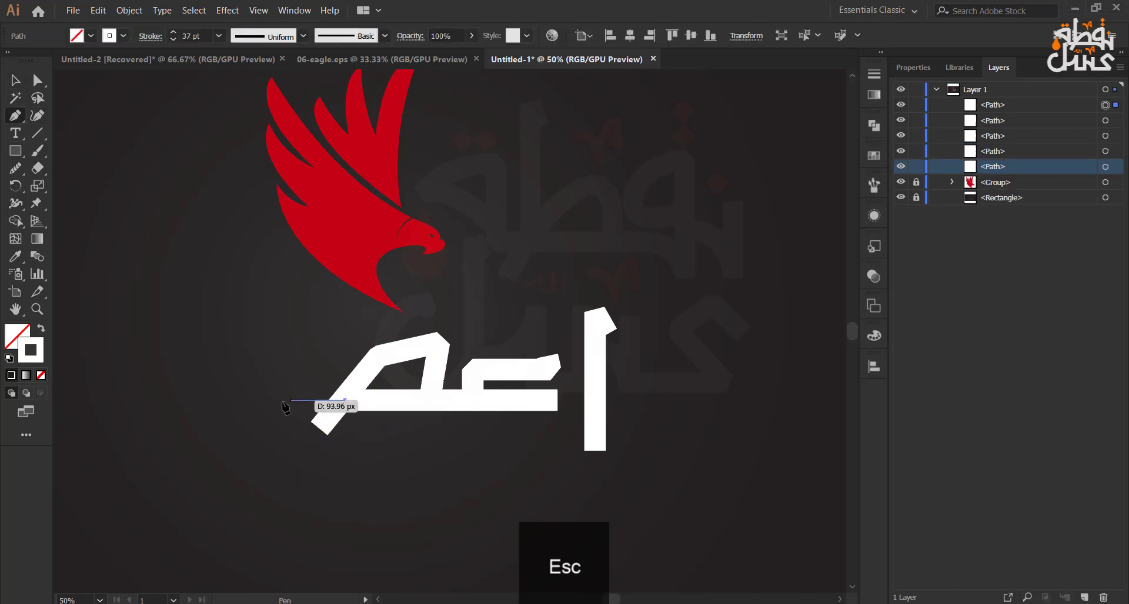
{"action": "left_click", "coordinate": [243, 399]}
{"action": "key", "text": "ctrl+z"}
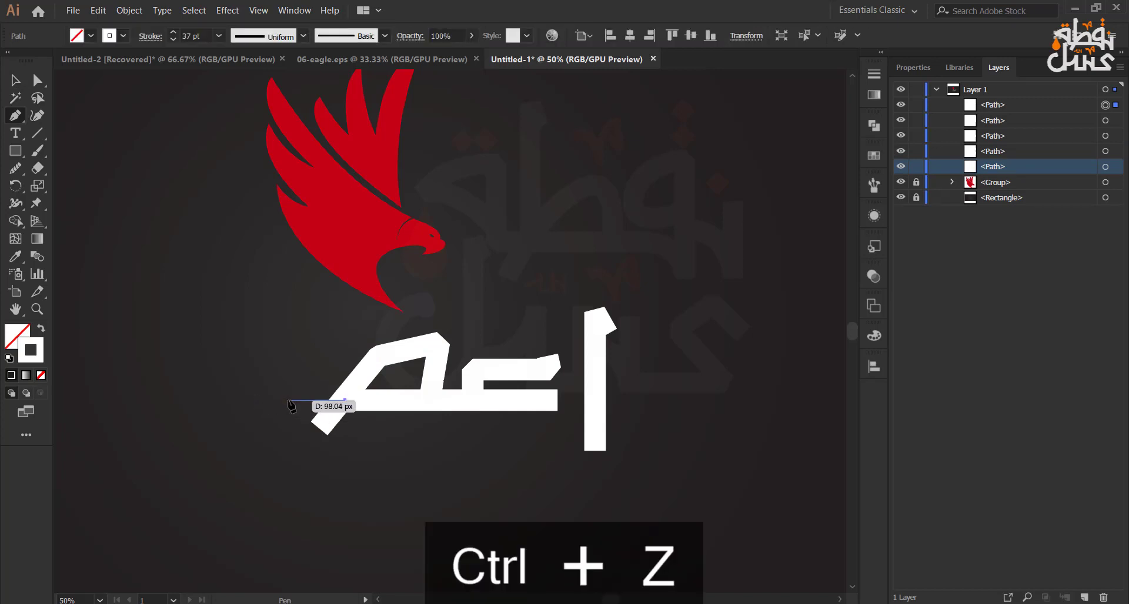
{"action": "left_click", "coordinate": [285, 400]}
{"action": "key", "text": "Escape"}
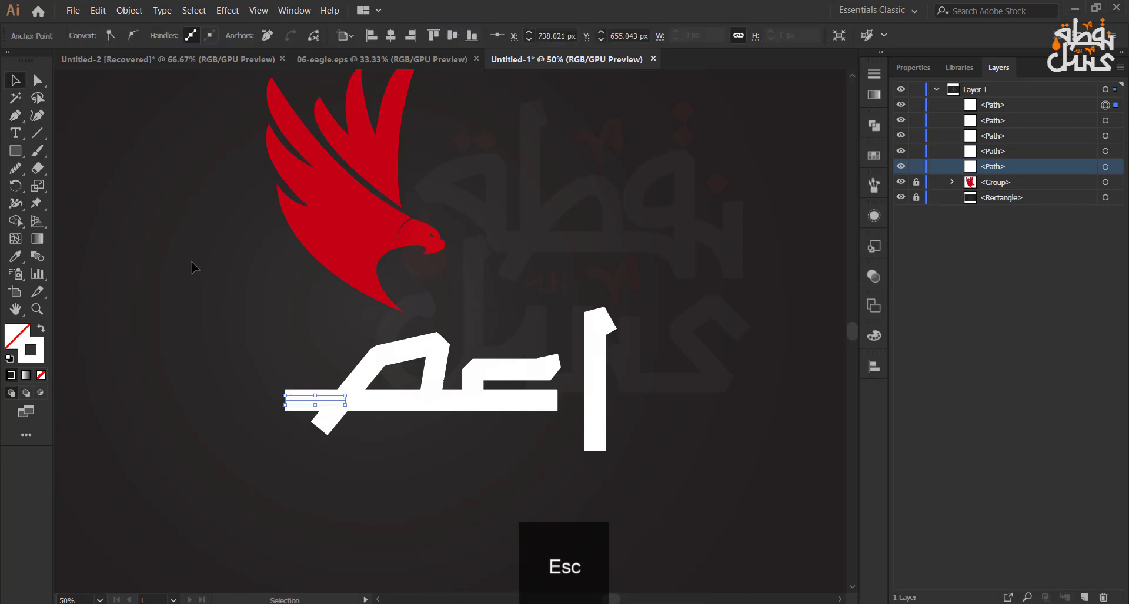
{"action": "left_click", "coordinate": [208, 286]}
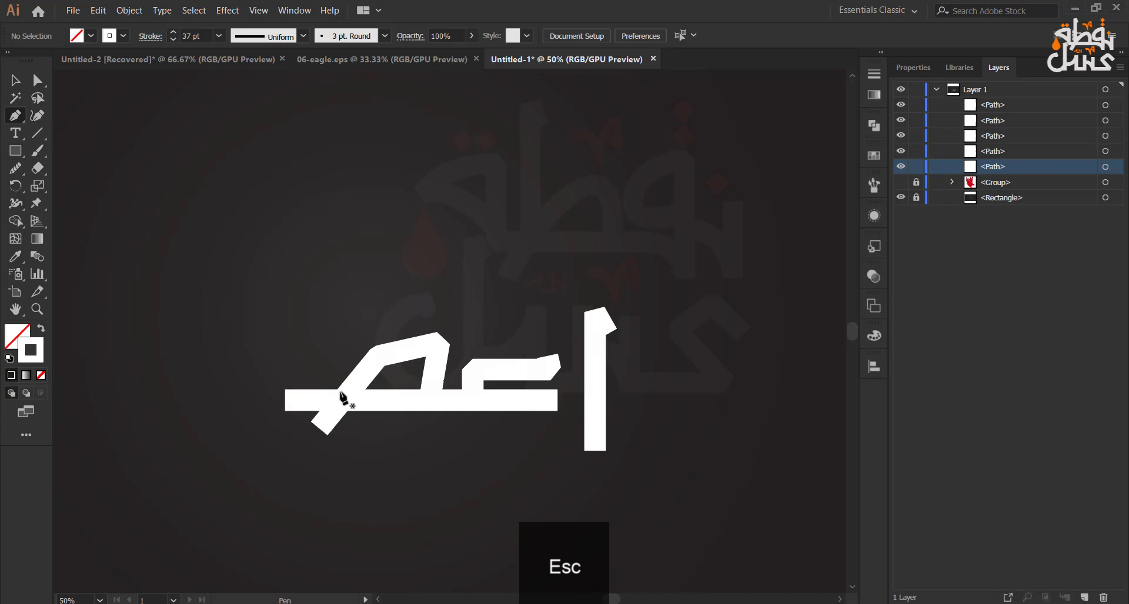
Draw the tall vertical stem of the letter ط up from the baseline, with a short slanted hook at its top
{"action": "left_click", "coordinate": [342, 400]}
{"action": "left_click", "coordinate": [342, 263]}
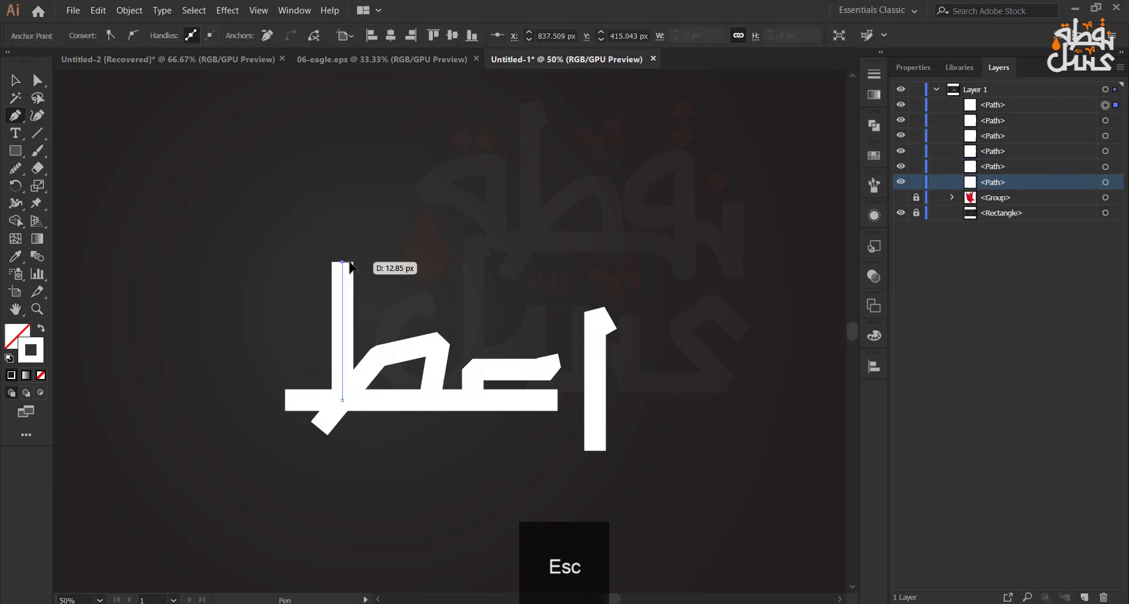
{"action": "left_click", "coordinate": [353, 292]}
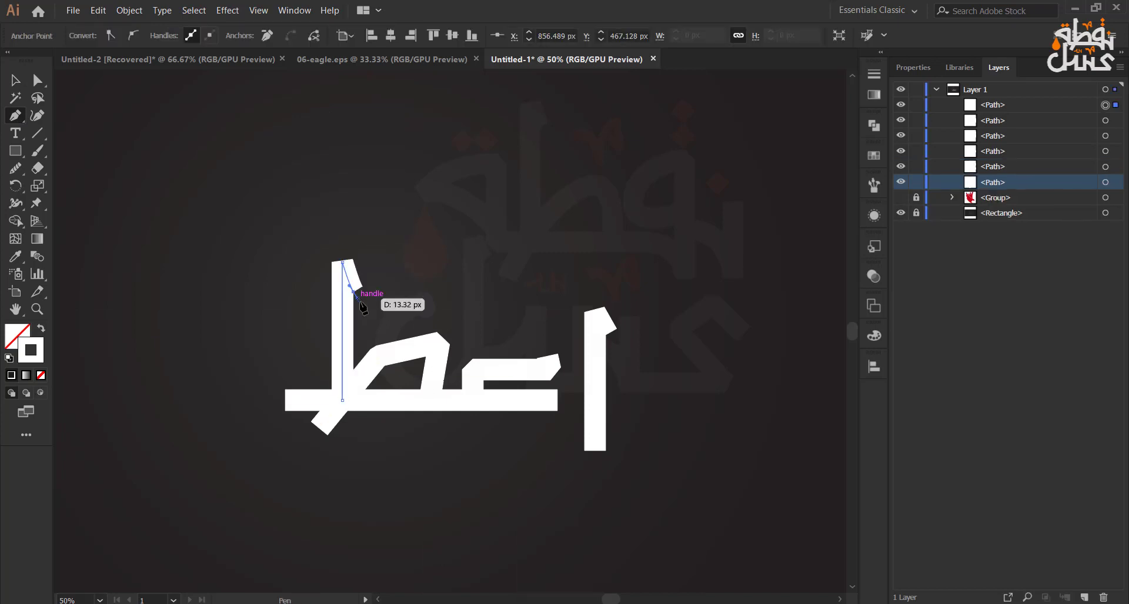
{"action": "key", "text": "Escape"}
Move the alif up and left so its foot lines up with the baseline next to the letter ع
{"action": "left_click_drag", "start_coordinate": [595, 416], "coordinate": [583, 382]}
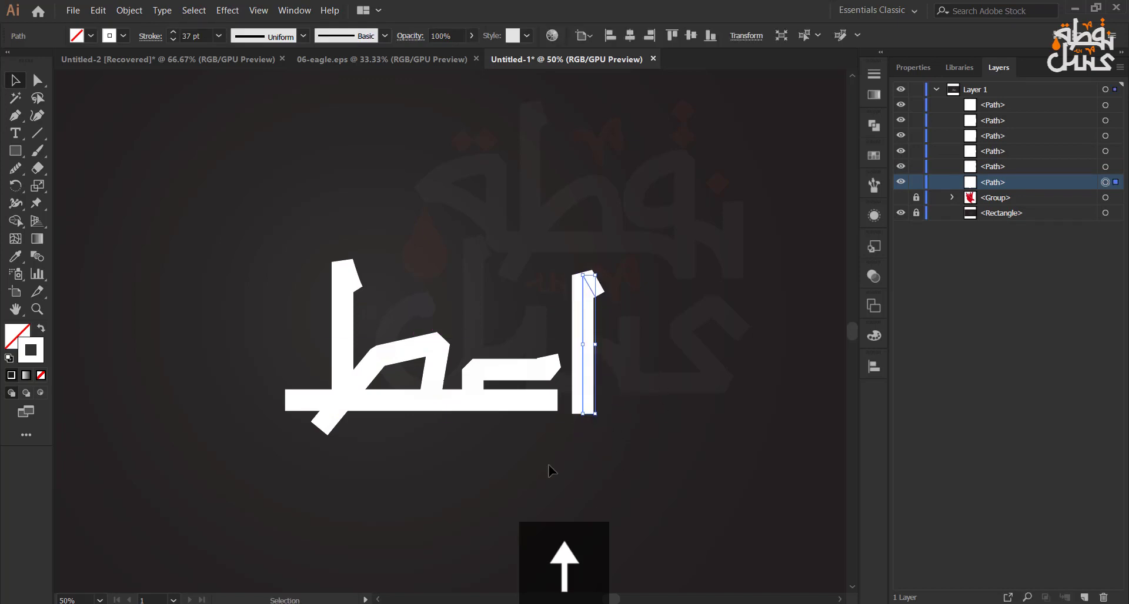
{"action": "key", "text": "Up"}
{"action": "key", "text": "Left"}
{"action": "key", "text": "Up"}
{"action": "key", "text": "Left"}
{"action": "left_click", "coordinate": [511, 464]}
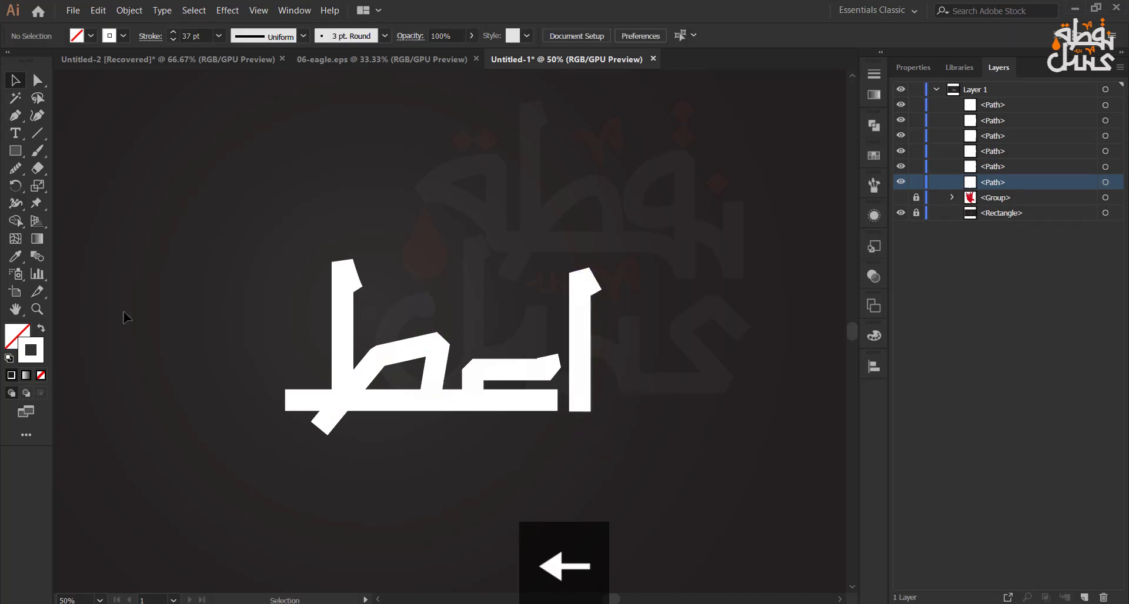
Continue the baseline path into the letter م with a rise, a slanted top and a long vertical tail below the baseline
{"action": "left_click", "coordinate": [20, 122]}
{"action": "left_click", "coordinate": [285, 401]}
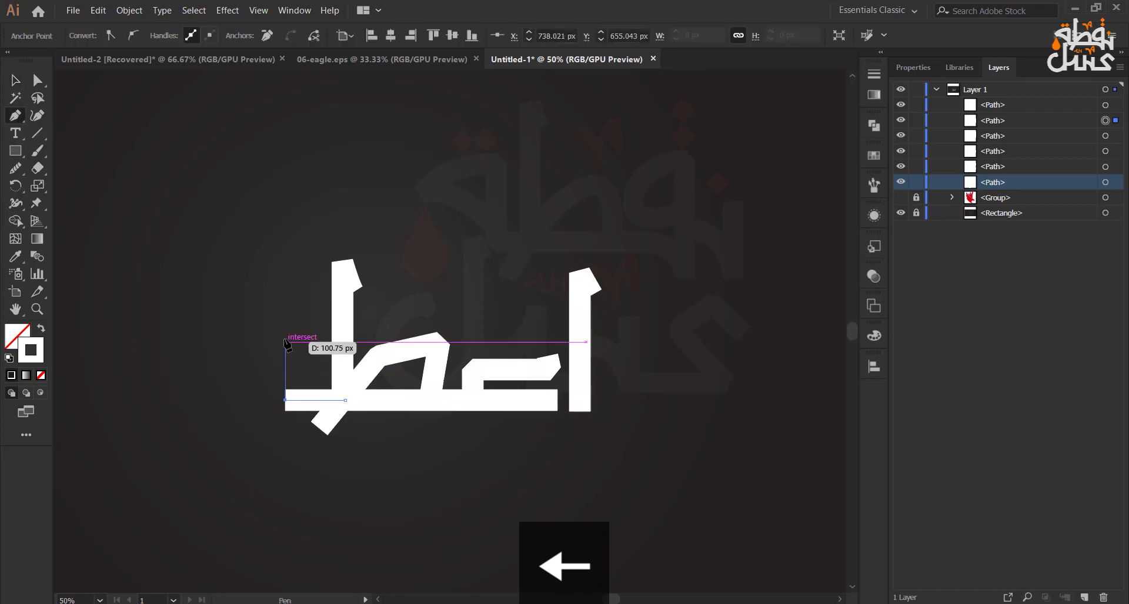
{"action": "left_click", "coordinate": [285, 340]}
{"action": "left_click", "coordinate": [222, 356]}
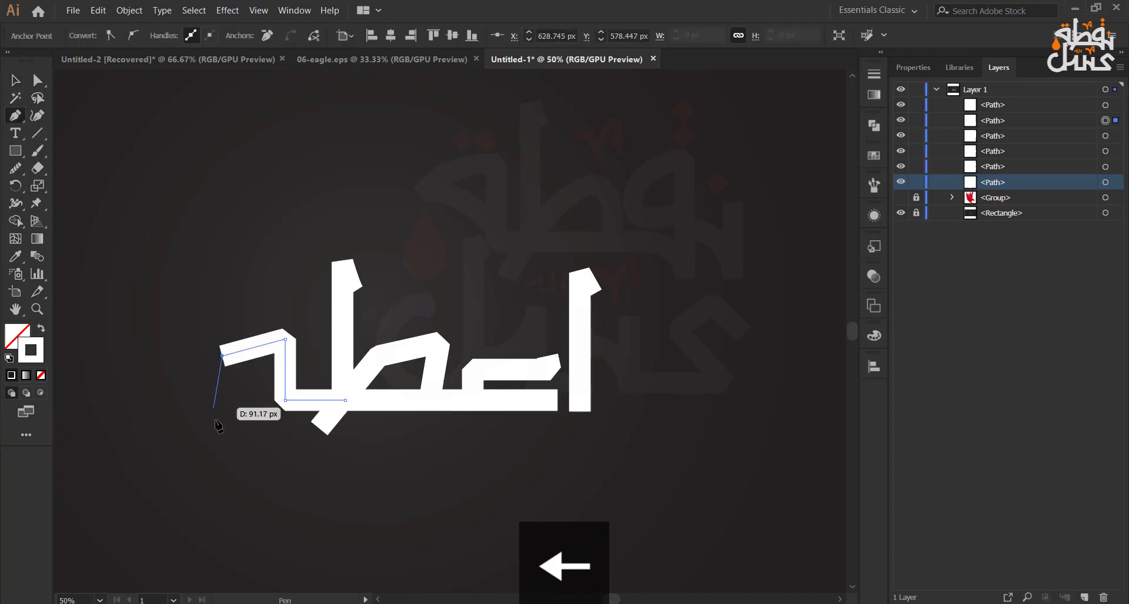
{"action": "left_click", "coordinate": [222, 504]}
{"action": "key", "text": "Escape"}
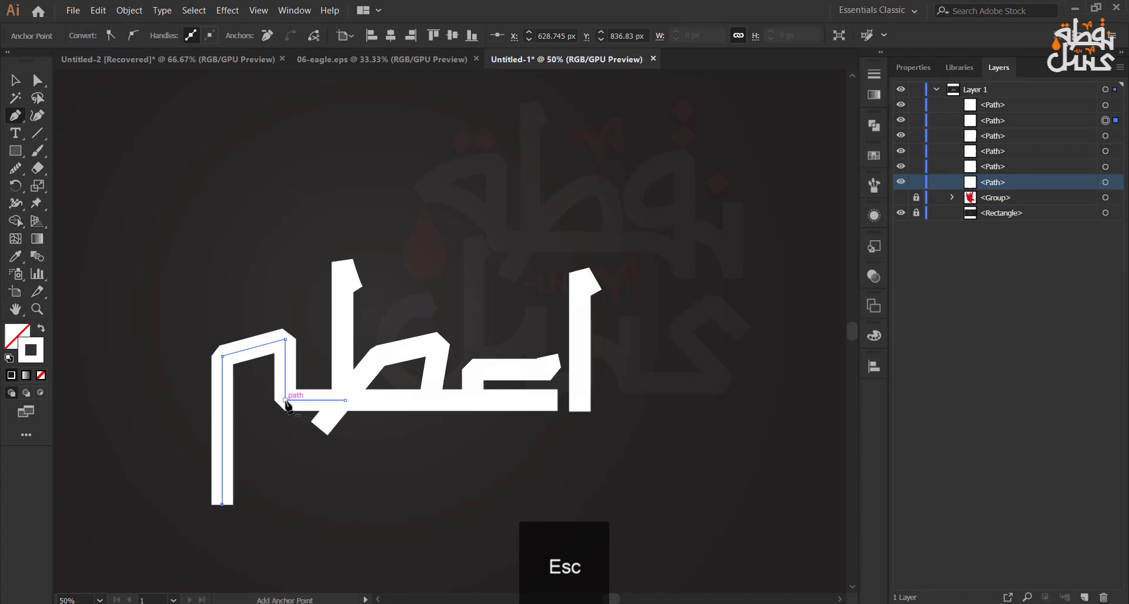
{"action": "left_click", "coordinate": [16, 80]}
{"action": "left_click", "coordinate": [70, 164]}
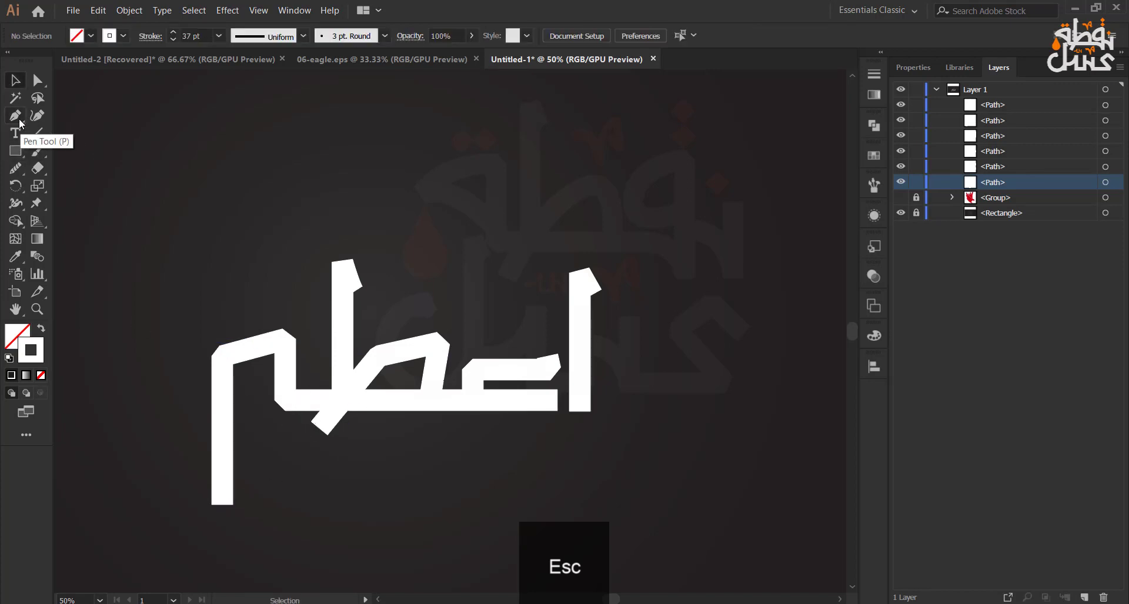
Close the loop of the letter م with a slanted stroke from the baseline corner to its vertical tail
{"action": "left_click", "coordinate": [17, 118]}
{"action": "left_click", "coordinate": [285, 400]}
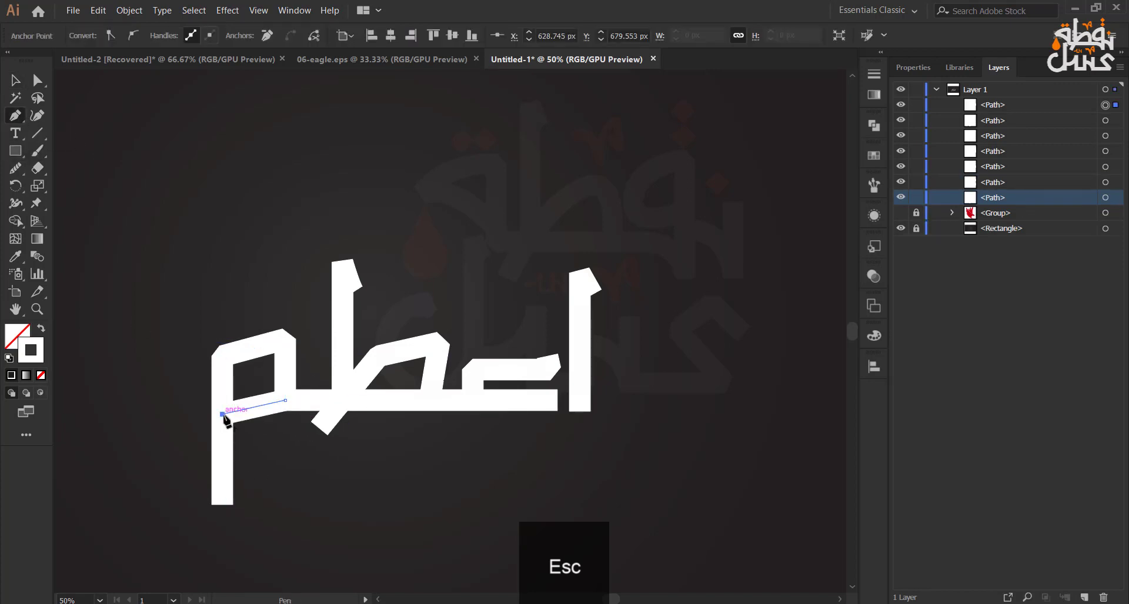
{"action": "key", "text": "Escape"}
{"action": "left_click", "coordinate": [147, 182]}
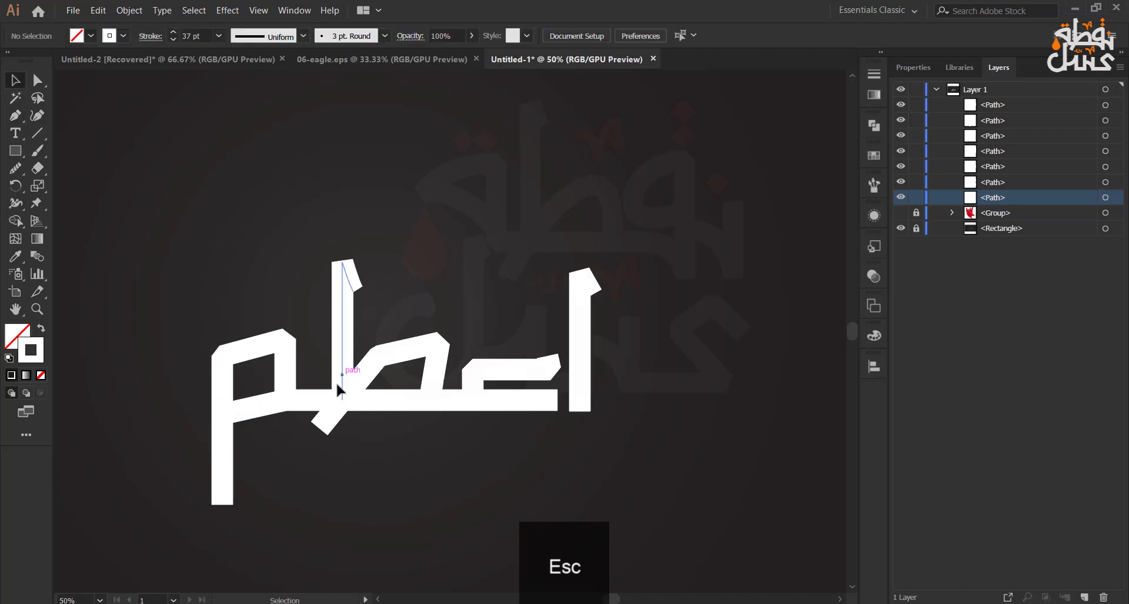
Nudge the letter م to the right, closer to the stem of the letter ط, using Direct Selection
{"action": "left_click_drag", "start_coordinate": [187, 533], "coordinate": [295, 330]}
{"action": "key", "text": "Right"}
{"action": "key", "text": "Right"}
{"action": "key", "text": "Right"}
{"action": "key", "text": "Right"}
{"action": "key", "text": "Right"}
{"action": "key", "text": "Right"}
{"action": "key", "text": "Right"}
{"action": "key", "text": "Right"}
{"action": "key", "text": "Right"}
{"action": "key", "text": "Right"}
{"action": "key", "text": "Right"}
{"action": "key", "text": "Right"}
{"action": "key", "text": "Right"}
{"action": "key", "text": "Right"}
{"action": "key", "text": "Right"}
{"action": "key", "text": "Right"}
{"action": "key", "text": "Right"}
{"action": "key", "text": "Right"}
{"action": "key", "text": "Right"}
{"action": "key", "text": "Right"}
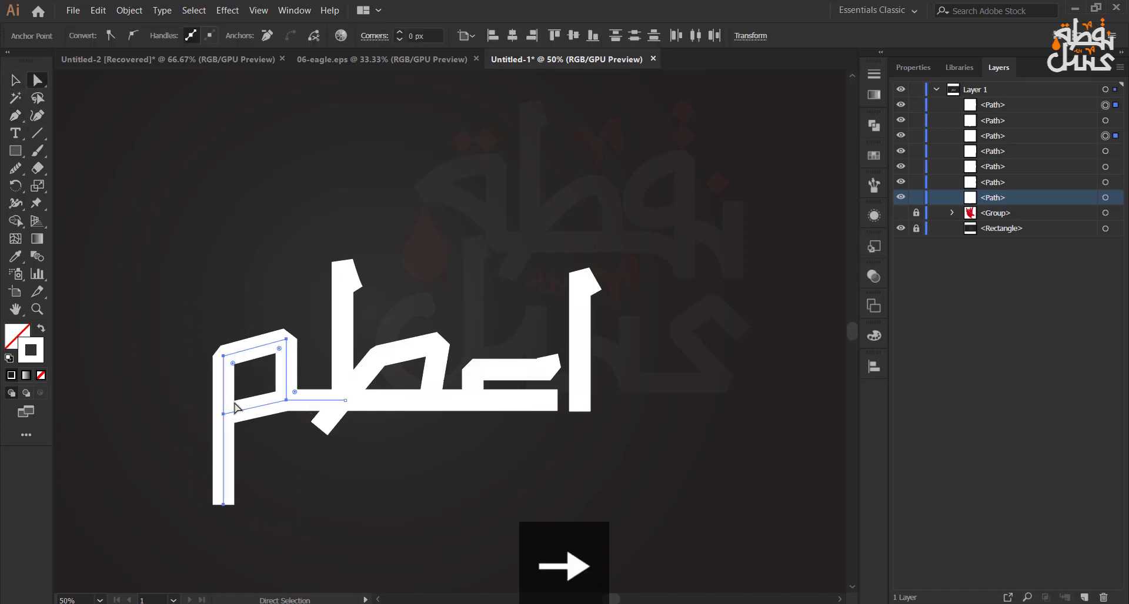
{"action": "left_click", "coordinate": [210, 446]}
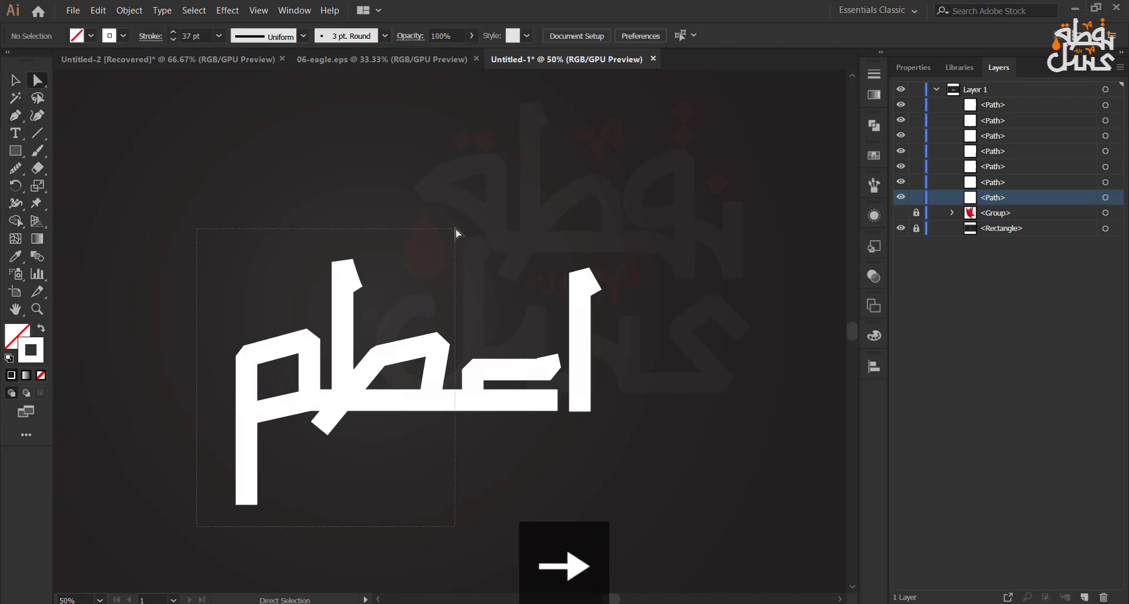
Shift the letters ط and م together to the right to tighten their spacing with the letter ع
{"action": "left_click_drag", "start_coordinate": [455, 229], "coordinate": [455, 230]}
{"action": "key", "text": "Right"}
{"action": "key", "text": "Right"}
{"action": "key", "text": "Right"}
{"action": "key", "text": "Right"}
{"action": "key", "text": "Right"}
{"action": "key", "text": "Right"}
{"action": "key", "text": "Right"}
{"action": "key", "text": "Right"}
{"action": "key", "text": "Right"}
{"action": "key", "text": "Right"}
{"action": "key", "text": "Right"}
{"action": "key", "text": "Right"}
{"action": "key", "text": "Right"}
{"action": "key", "text": "Right"}
{"action": "key", "text": "Right"}
{"action": "key", "text": "Right"}
{"action": "key", "text": "Right"}
{"action": "key", "text": "Right"}
{"action": "key", "text": "Right"}
{"action": "key", "text": "Right"}
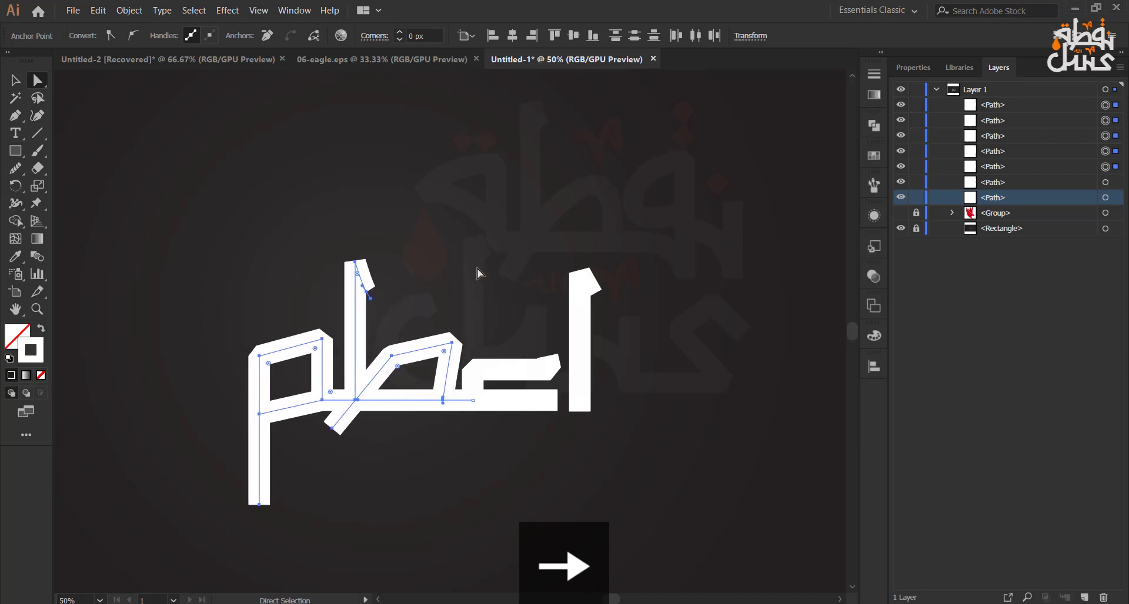
{"action": "key", "text": "Left"}
{"action": "key", "text": "Left"}
{"action": "key", "text": "Left"}
{"action": "key", "text": "Left"}
{"action": "key", "text": "Left"}
{"action": "key", "text": "Left"}
{"action": "left_click", "coordinate": [422, 275]}
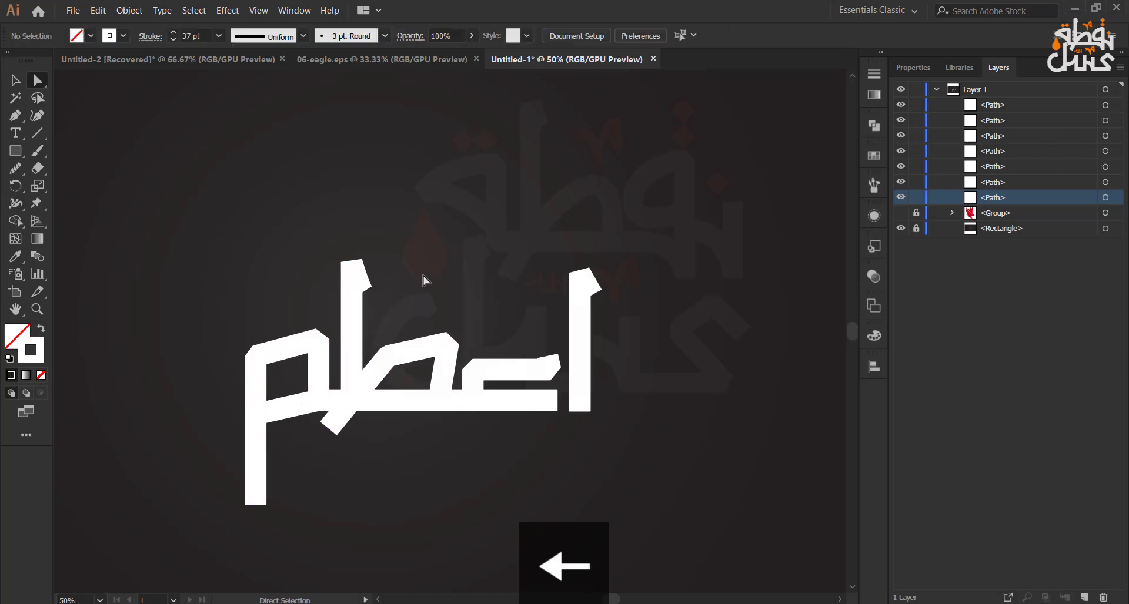
Replace the alif with a copy of the ط stem at the right end of the baseline and fine-tune its spacing
{"action": "key", "text": "v"}
{"action": "left_click", "coordinate": [577, 309]}
{"action": "key", "text": "Delete"}
{"action": "left_click_drag", "start_coordinate": [352, 304], "coordinate": [570, 315]}
{"action": "key", "text": "Right"}
{"action": "key", "text": "Right"}
{"action": "key", "text": "Right"}
{"action": "key", "text": "Right"}
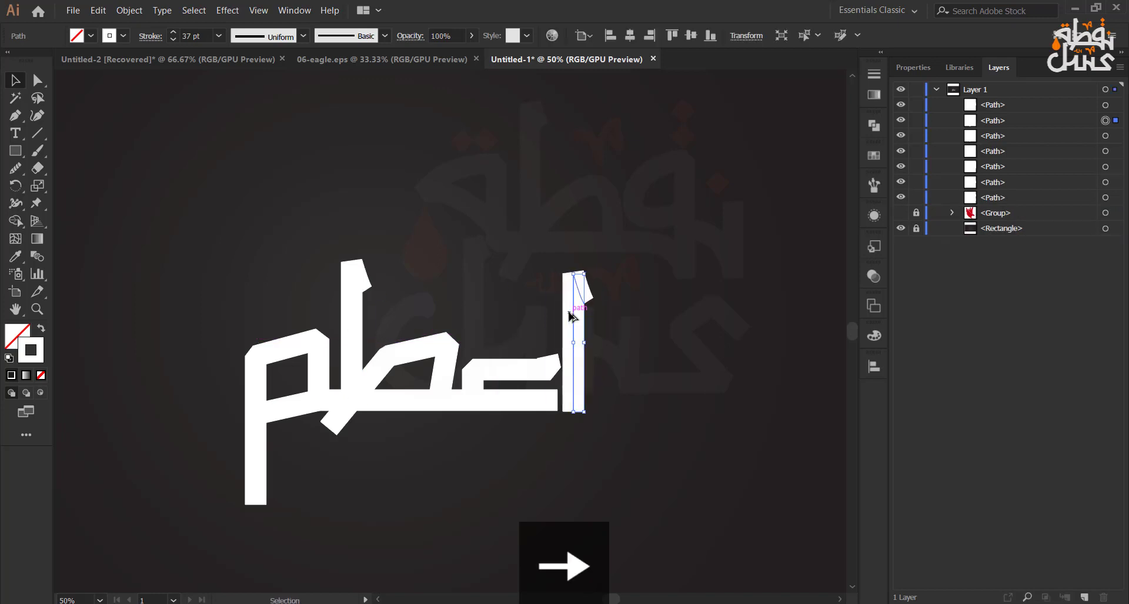
{"action": "key", "text": "Left"}
{"action": "key", "text": "Left"}
{"action": "left_click", "coordinate": [493, 298]}
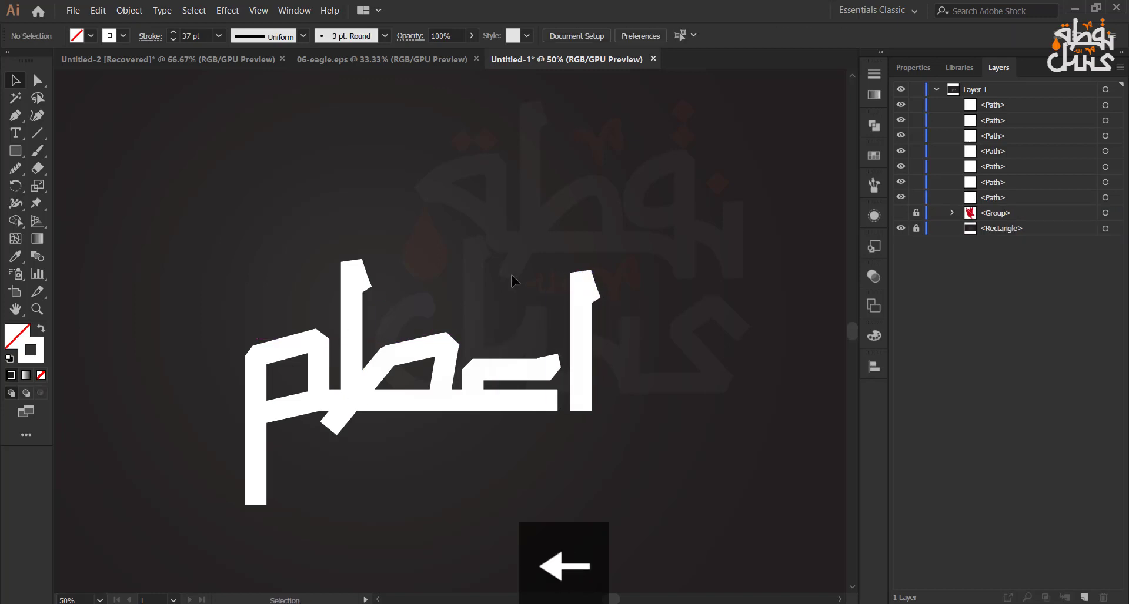
Draw an angular hamza above the alif as an open zigzag path that ends in a slightly sloping base stroke
{"action": "scroll", "coordinate": [508, 308], "scroll_direction": "up", "scroll_amount": 1}
{"action": "left_click_drag", "start_coordinate": [525, 262], "coordinate": [447, 367]}
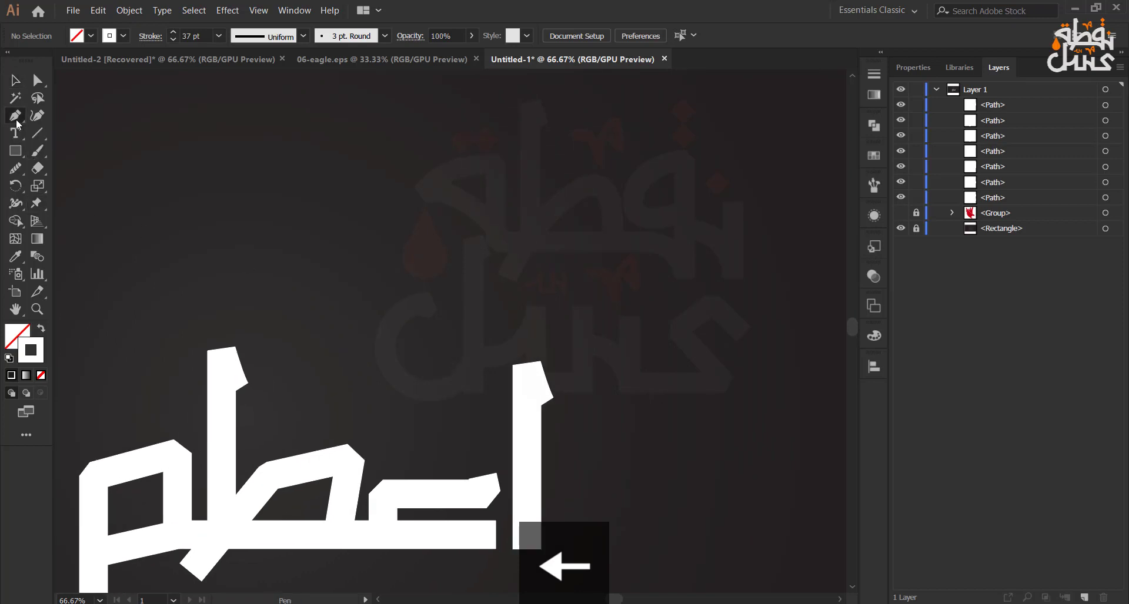
{"action": "scroll", "coordinate": [560, 332], "scroll_direction": "up", "scroll_amount": 1}
{"action": "scroll", "coordinate": [552, 337], "scroll_direction": "up", "scroll_amount": 1}
{"action": "left_click", "coordinate": [553, 310]}
{"action": "left_click", "coordinate": [516, 275]}
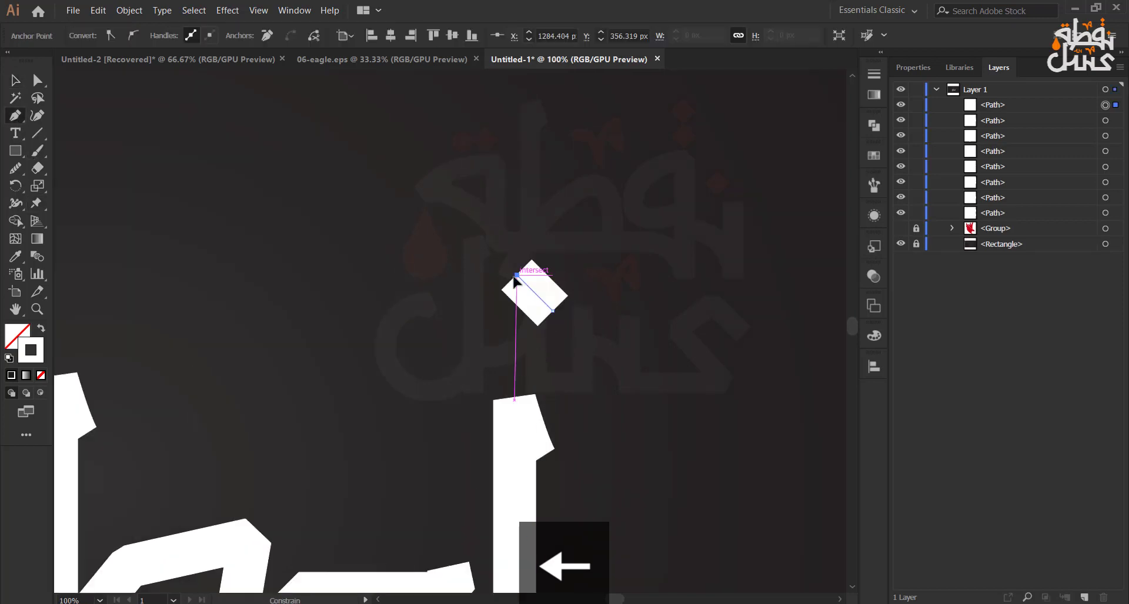
{"action": "left_click", "coordinate": [479, 312]}
{"action": "left_click", "coordinate": [436, 369]}
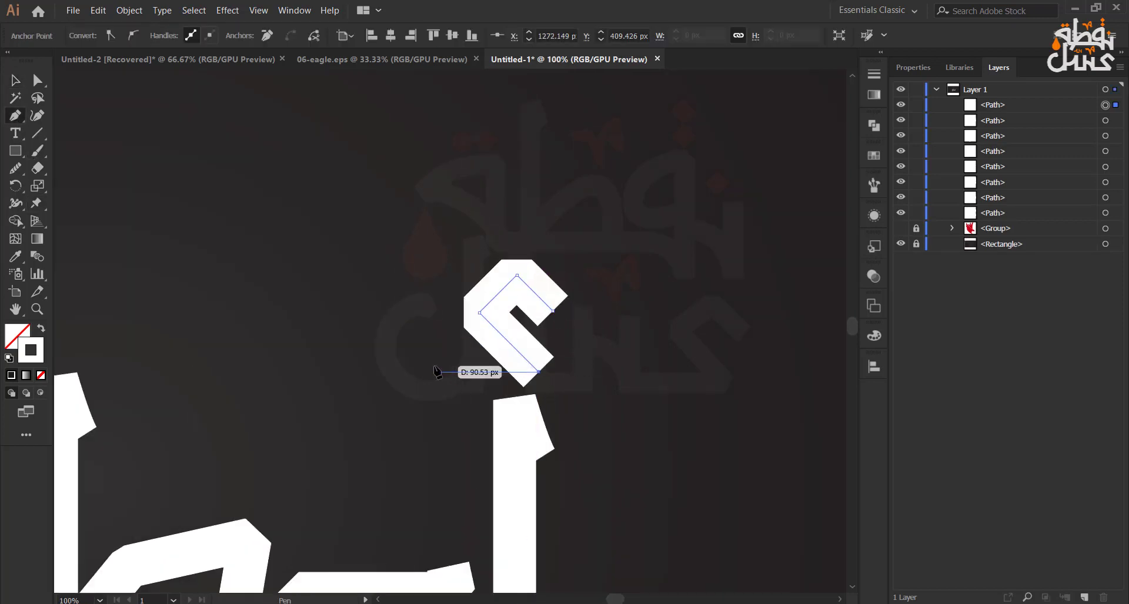
{"action": "key", "text": "ctrl+z"}
{"action": "left_click", "coordinate": [458, 371]}
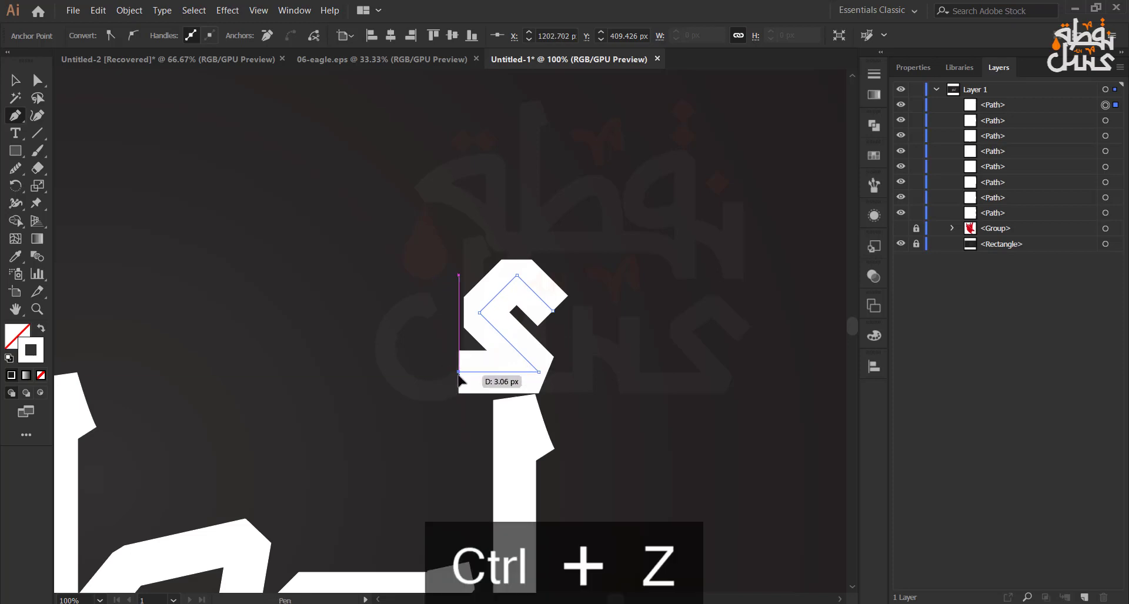
{"action": "key", "text": "ctrl+z"}
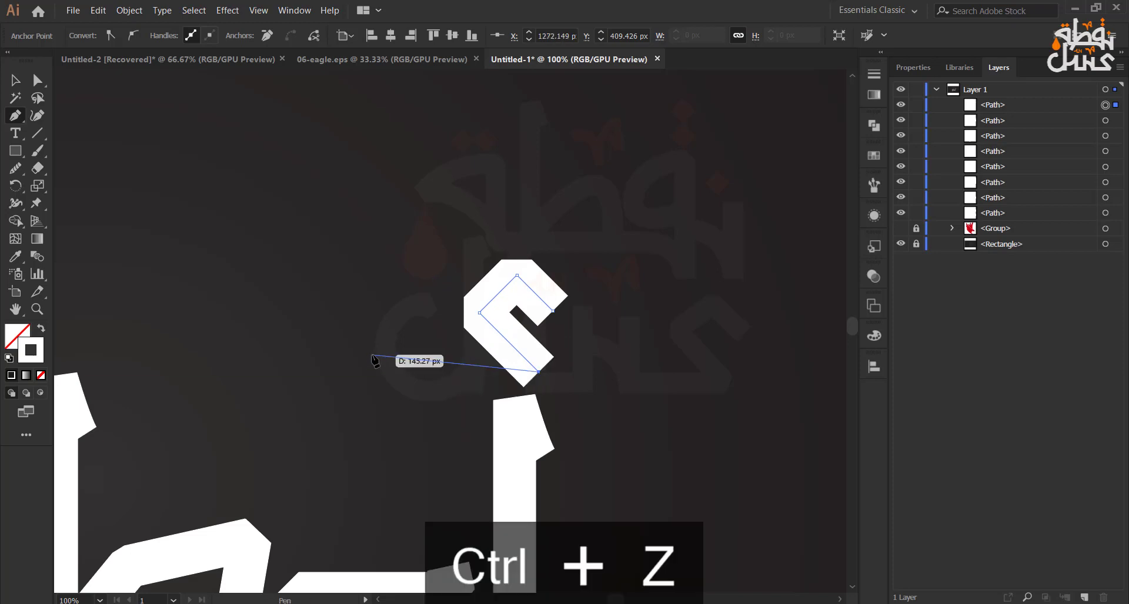
{"action": "left_click", "coordinate": [444, 401]}
{"action": "key", "text": "ctrl+z"}
{"action": "left_click", "coordinate": [468, 395]}
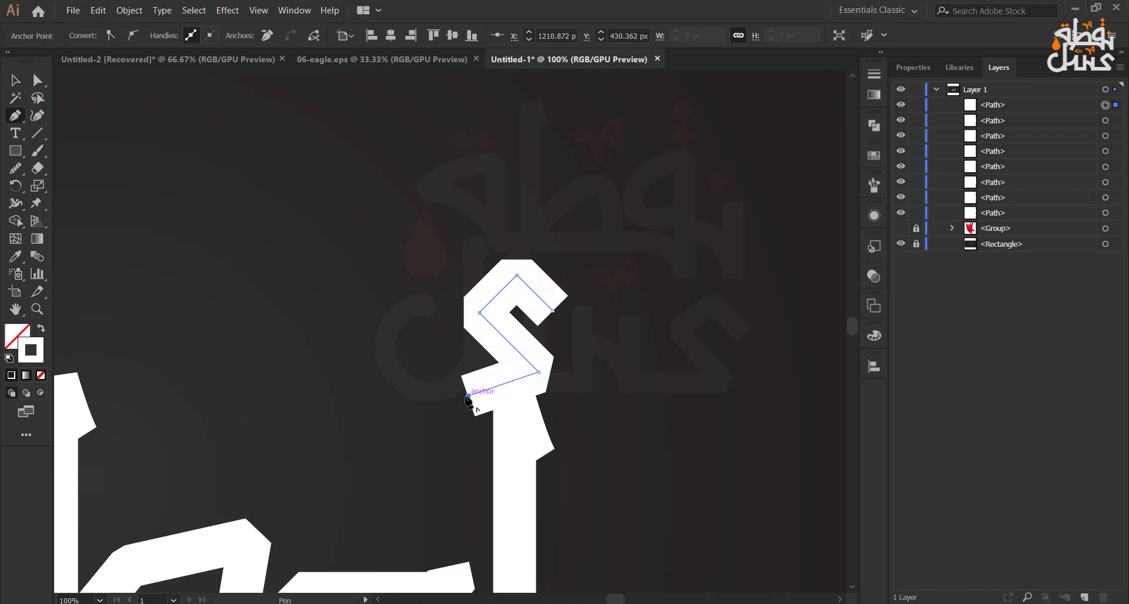
{"action": "key", "text": "Escape"}
Thin and scale down the hamza to a stroke weight of 23.088 pt and center it just above the alif
{"action": "left_click", "coordinate": [15, 80]}
{"action": "left_click", "coordinate": [545, 327]}
{"action": "left_click", "coordinate": [525, 339]}
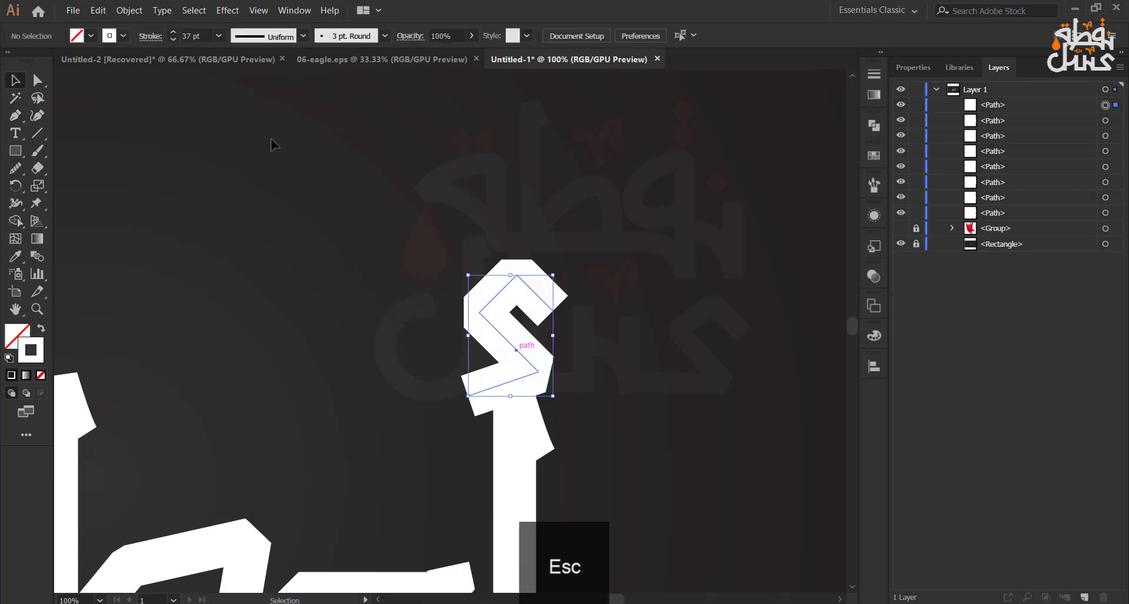
{"action": "left_click", "coordinate": [173, 40]}
{"action": "left_click", "coordinate": [173, 39]}
{"action": "left_click", "coordinate": [173, 39]}
{"action": "left_click_drag", "start_coordinate": [553, 396], "coordinate": [535, 360]}
{"action": "mouse_move", "coordinate": [509, 353]}
{"action": "left_mouse_down"}
{"action": "mouse_move", "coordinate": [517, 384]}
{"action": "mouse_move", "coordinate": [515, 370]}
{"action": "left_mouse_up"}
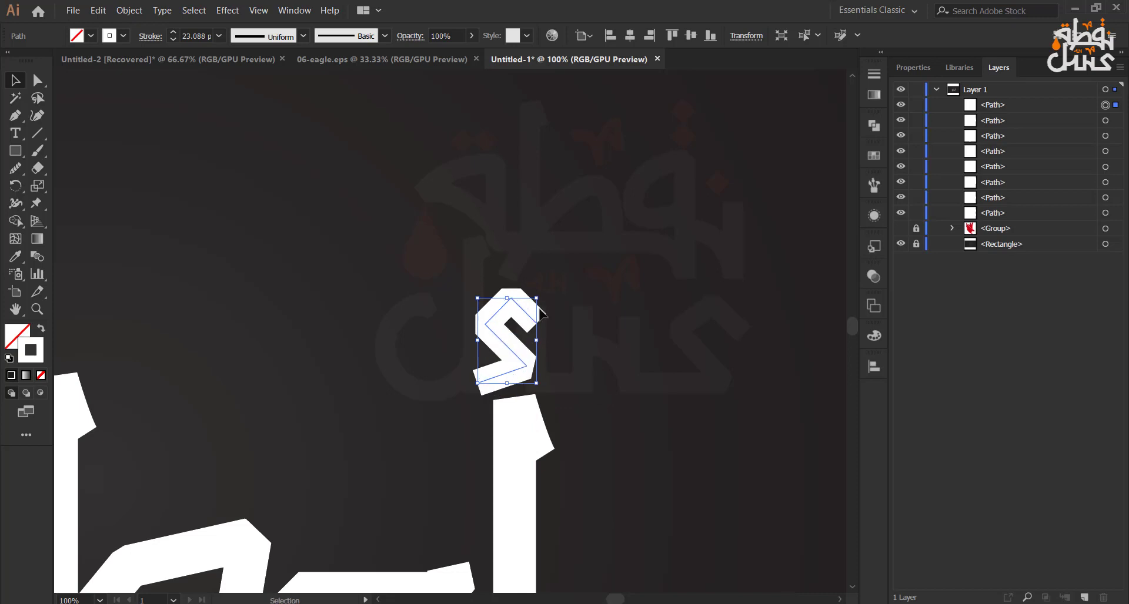
Rotate the hamza slightly clockwise and reposition it so its base runs parallel to the slanted top of the alif
{"action": "left_click", "coordinate": [445, 377]}
{"action": "left_click", "coordinate": [510, 353]}
{"action": "left_click_drag", "start_coordinate": [544, 298], "coordinate": [549, 301]}
{"action": "left_click_drag", "start_coordinate": [506, 375], "coordinate": [511, 383]}
{"action": "scroll", "coordinate": [540, 432], "scroll_direction": "up", "scroll_amount": 3}
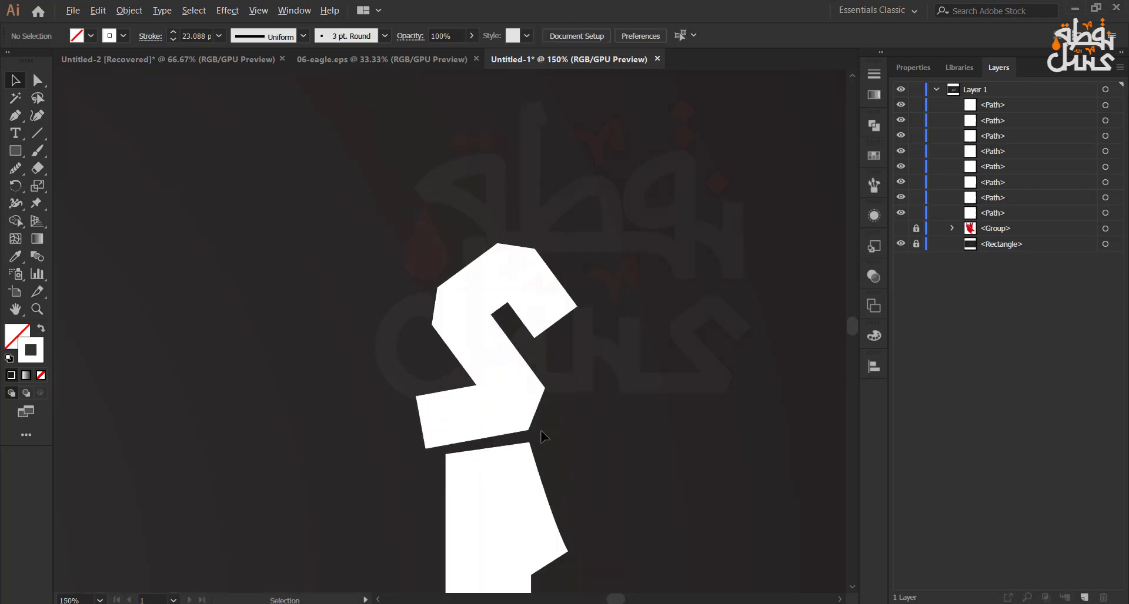
{"action": "left_click", "coordinate": [490, 360]}
{"action": "left_click_drag", "start_coordinate": [579, 188], "coordinate": [583, 193]}
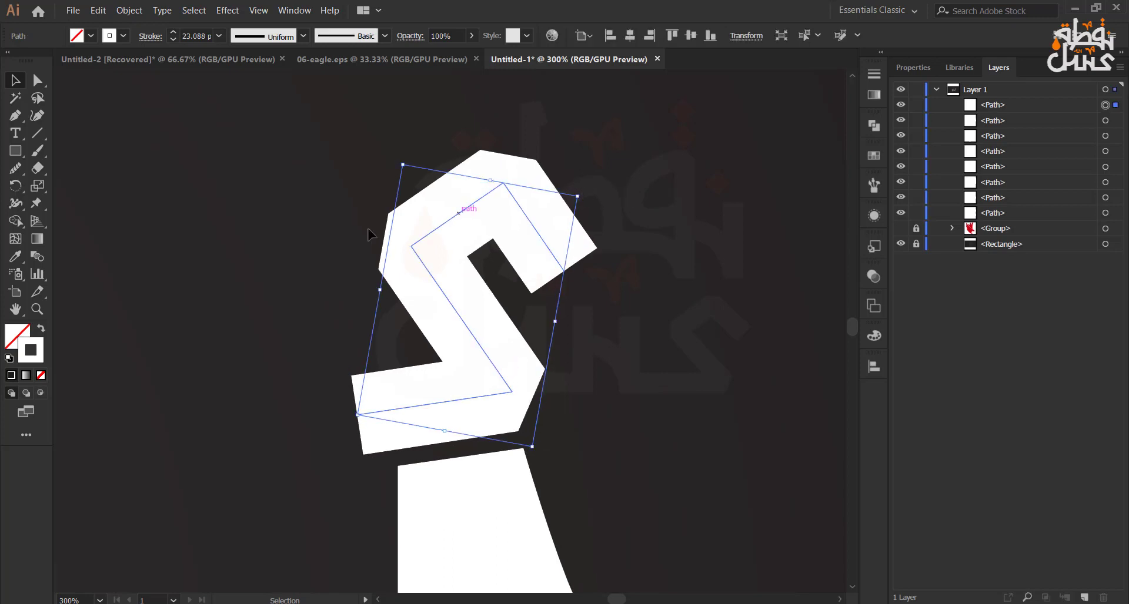
{"action": "left_click", "coordinate": [347, 253]}
{"action": "scroll", "coordinate": [237, 365], "scroll_direction": "down", "scroll_amount": 4}
{"action": "left_click_drag", "start_coordinate": [163, 444], "coordinate": [481, 388]}
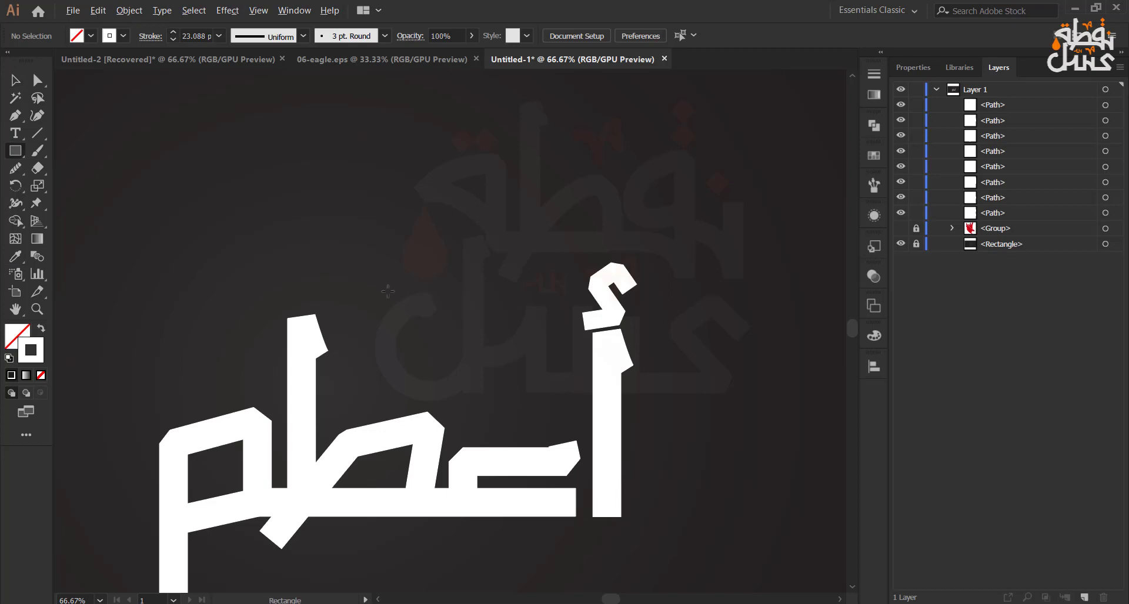
Create a small white filled square turned 45° as the dot of the ظ and delete the extra copy
{"action": "mouse_move", "coordinate": [388, 291]}
{"action": "left_mouse_down"}
{"action": "mouse_move", "coordinate": [414, 265]}
{"action": "mouse_move", "coordinate": [383, 295]}
{"action": "mouse_move", "coordinate": [360, 386]}
{"action": "mouse_move", "coordinate": [350, 385]}
{"action": "left_mouse_up"}
{"action": "left_click", "coordinate": [42, 330]}
{"action": "key", "text": "v"}
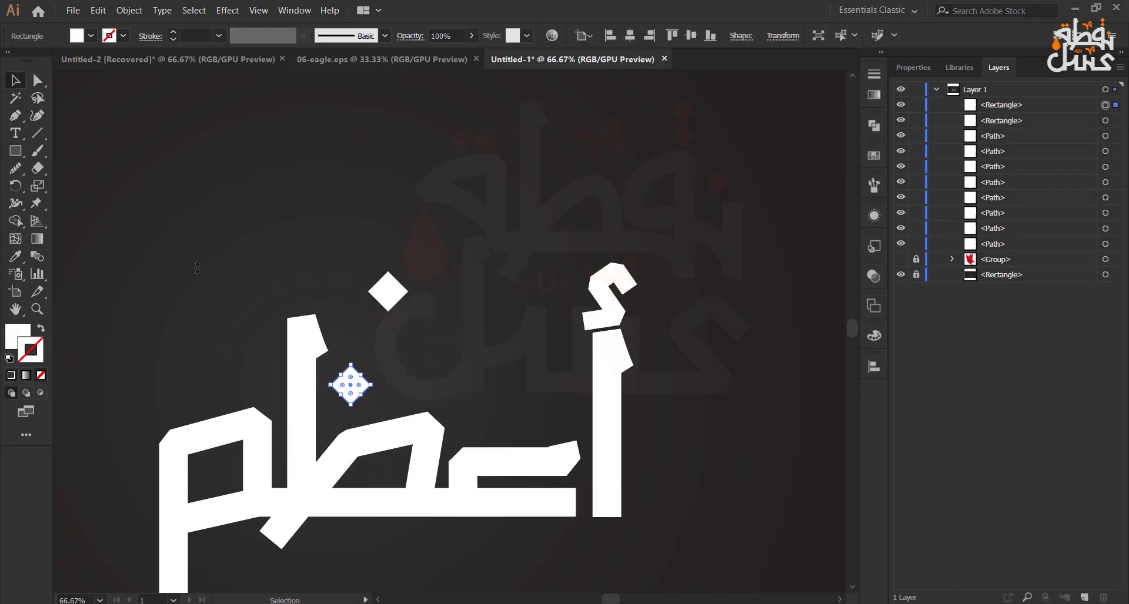
{"action": "left_click_drag", "start_coordinate": [360, 331], "coordinate": [434, 254]}
{"action": "key", "text": "Delete"}
{"action": "scroll", "coordinate": [371, 536], "scroll_direction": "down", "scroll_amount": 1}
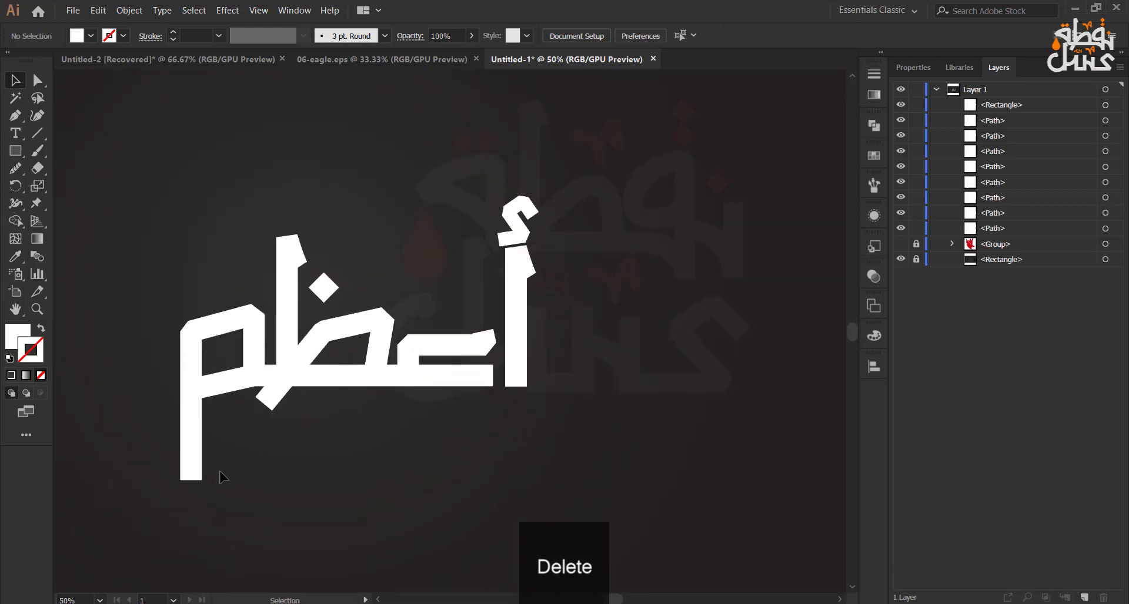
Draw a short vertical stroke below the alif and match its appearance to the lettering's 37 pt white stroke with the Eyedropper
{"action": "left_click", "coordinate": [17, 120]}
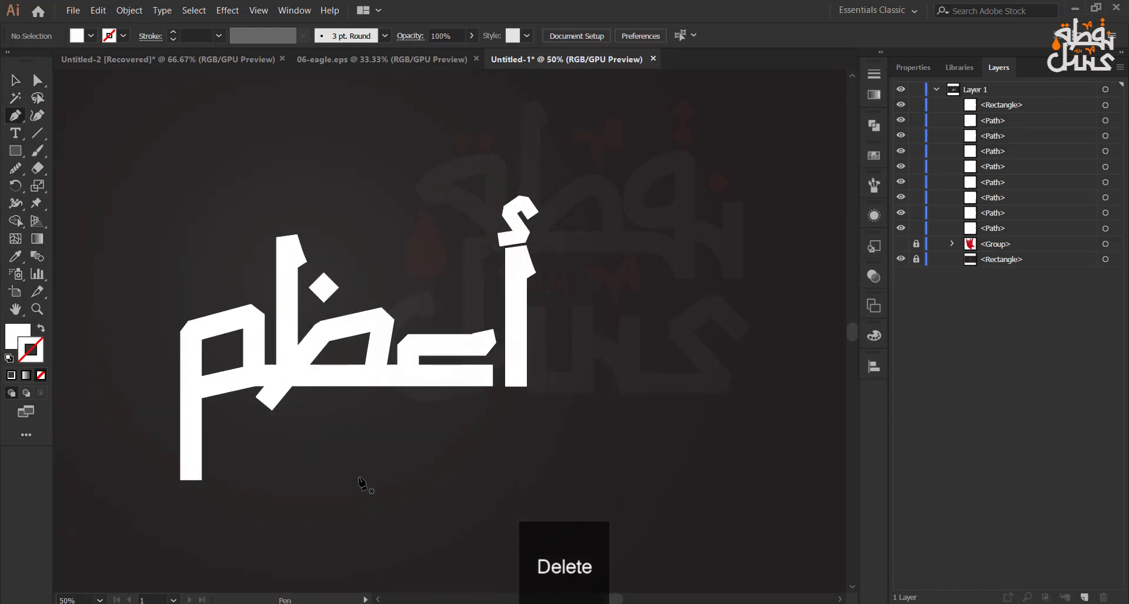
{"action": "scroll", "coordinate": [477, 518], "scroll_direction": "up", "scroll_amount": 1}
{"action": "left_click", "coordinate": [525, 374]}
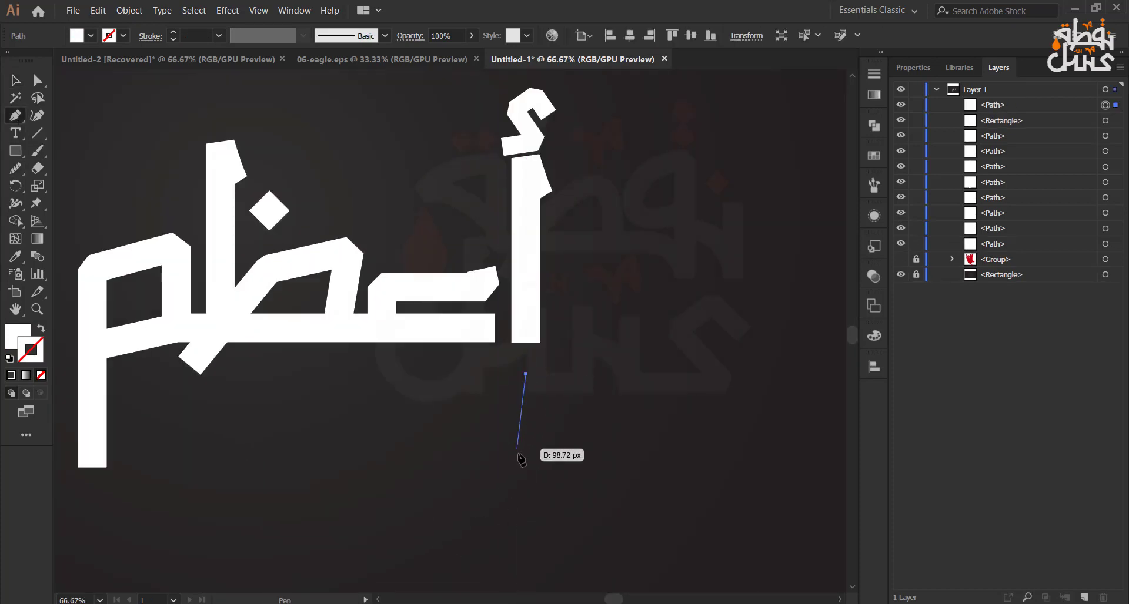
{"action": "left_click", "coordinate": [525, 468]}
{"action": "key", "text": "i"}
{"action": "left_click", "coordinate": [525, 319]}
{"action": "key", "text": "v"}
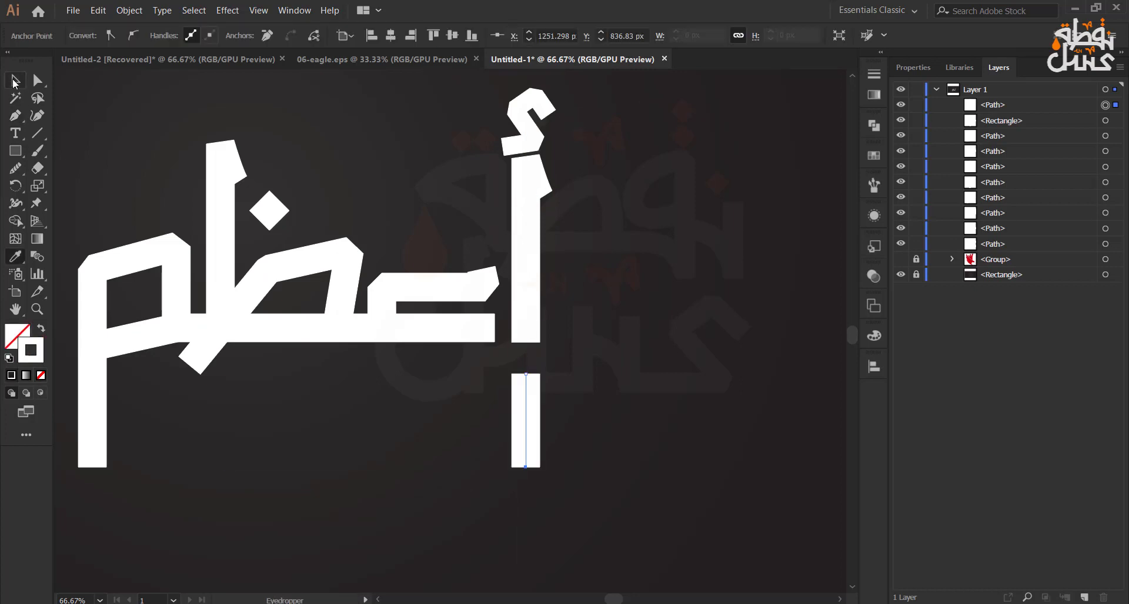
{"action": "key", "text": "ctrl+shift+a"}
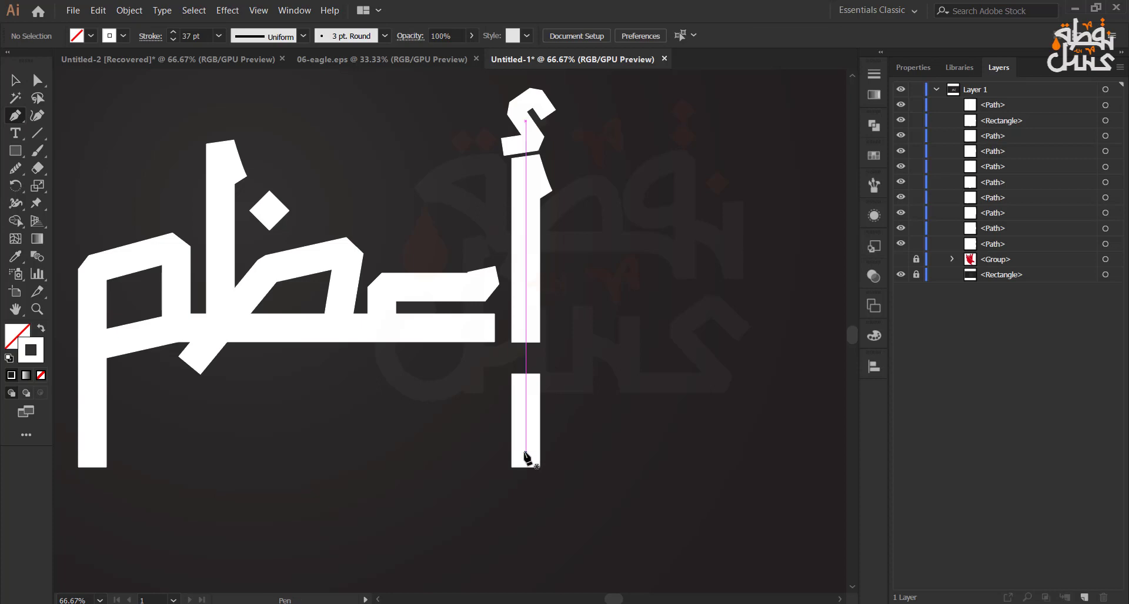
Draw a curved stroke branching leftward from the short stem's lower part and move both strokes down together
{"action": "left_click", "coordinate": [525, 452]}
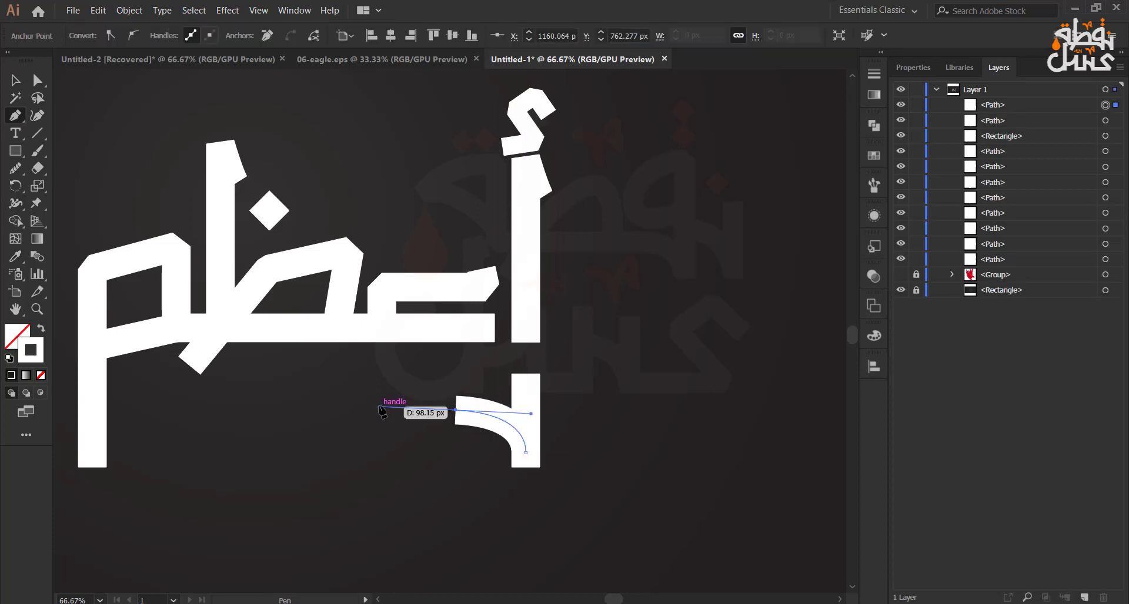
{"action": "key", "text": "ctrl+z"}
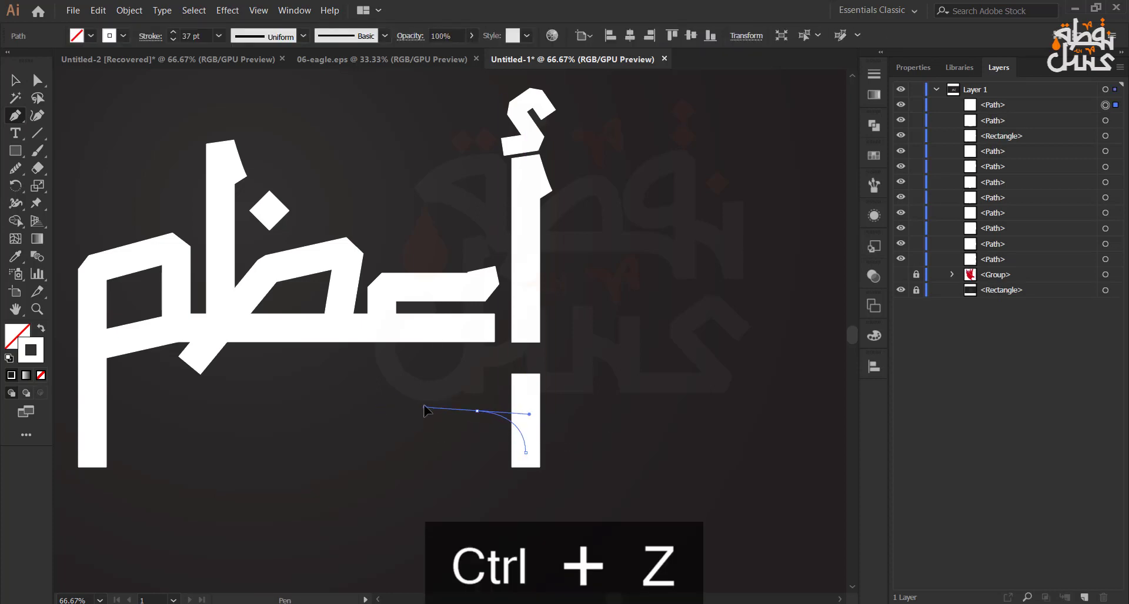
{"action": "left_click_drag", "start_coordinate": [424, 405], "coordinate": [424, 408]}
{"action": "key", "text": "Escape"}
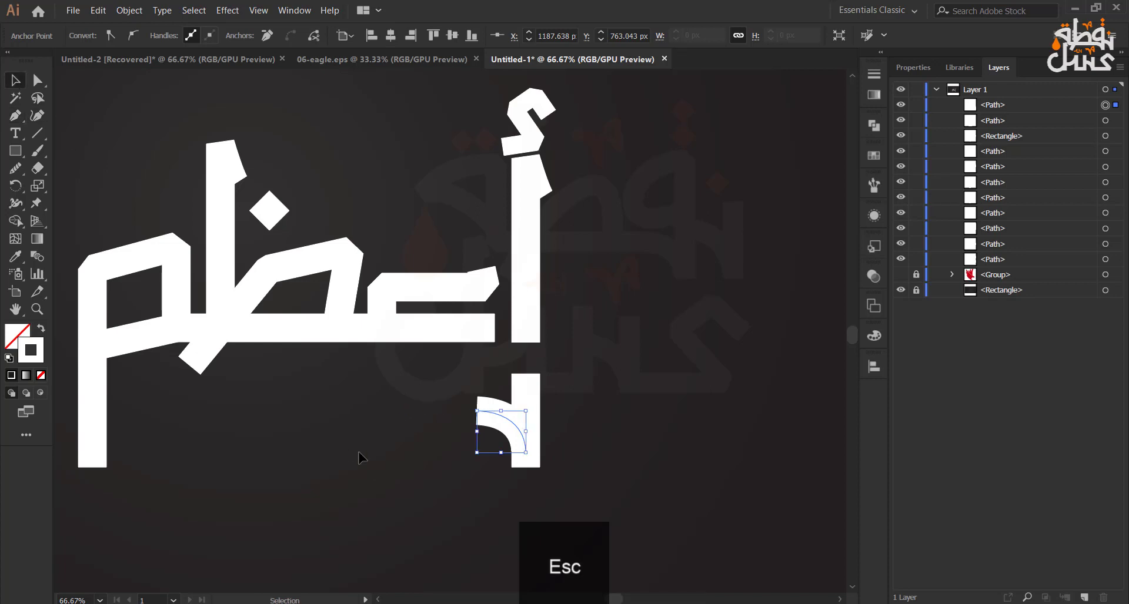
{"action": "left_click_drag", "start_coordinate": [401, 480], "coordinate": [587, 383]}
{"action": "left_click_drag", "start_coordinate": [521, 428], "coordinate": [524, 507]}
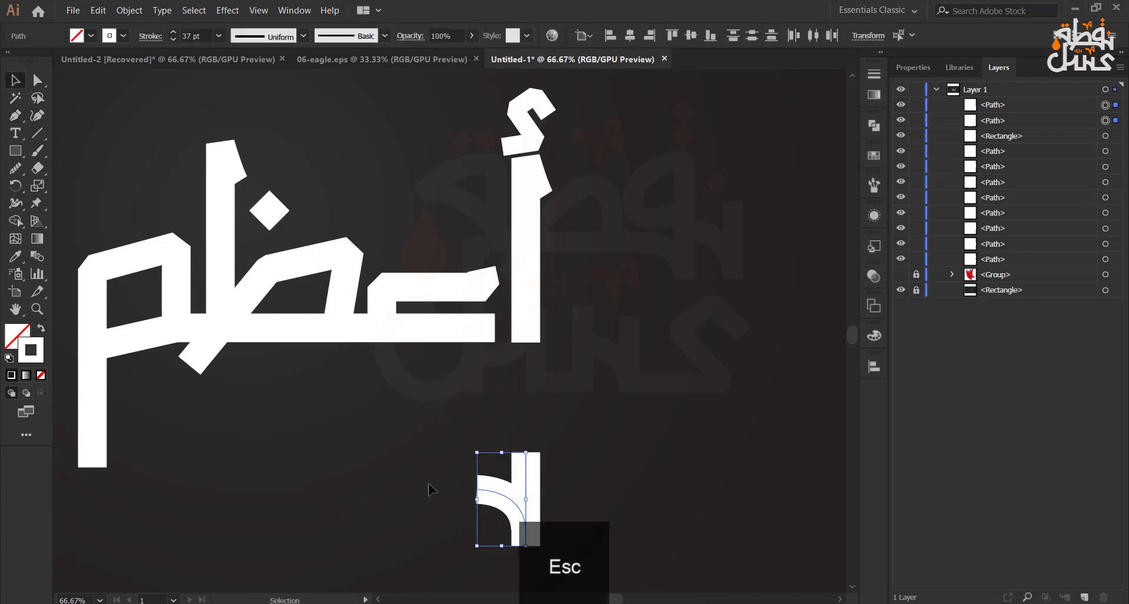
{"action": "left_click", "coordinate": [428, 489]}
Duplicate the diamond dot of the ظ and place the copy above the new ن
{"action": "scroll", "coordinate": [497, 500], "scroll_direction": "down", "scroll_amount": 3}
{"action": "left_click_drag", "start_coordinate": [253, 135], "coordinate": [480, 361]}
{"action": "left_click", "coordinate": [482, 393]}
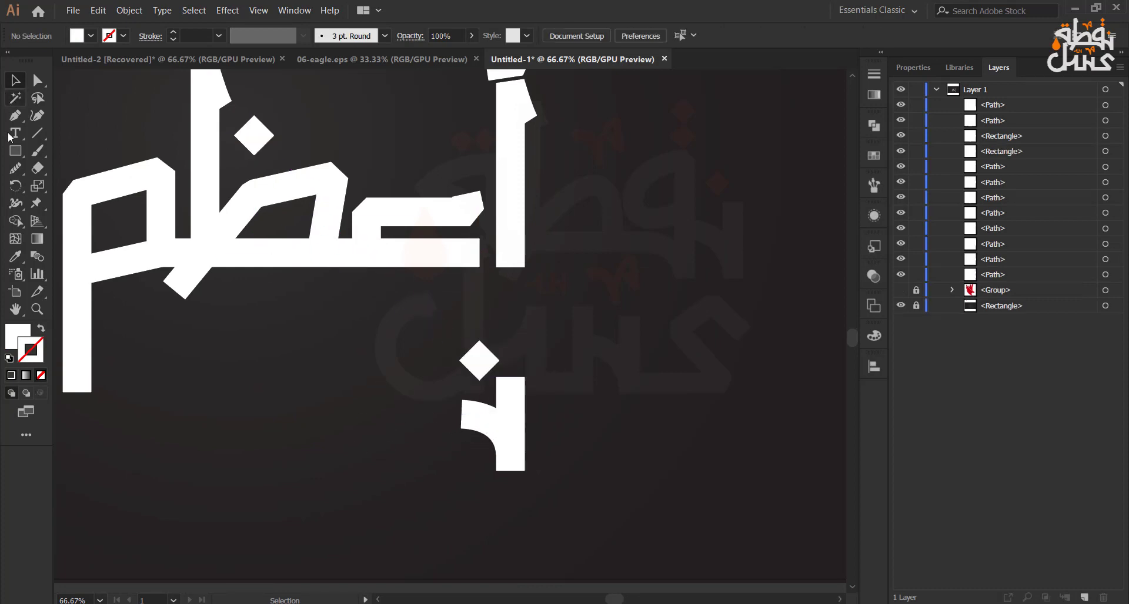
Extend the open end of the ن curve leftward with a short straight horizontal segment
{"action": "left_click", "coordinate": [493, 432]}
{"action": "left_click", "coordinate": [462, 414]}
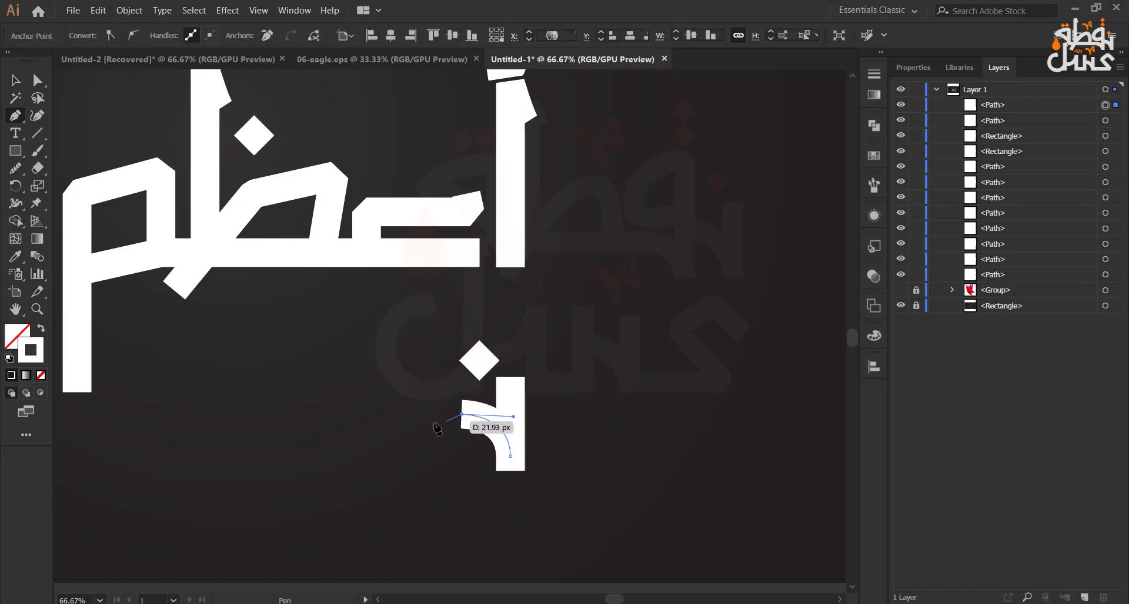
{"action": "left_click", "coordinate": [409, 414]}
{"action": "key", "text": "Escape"}
{"action": "key", "text": "ctrl+z"}
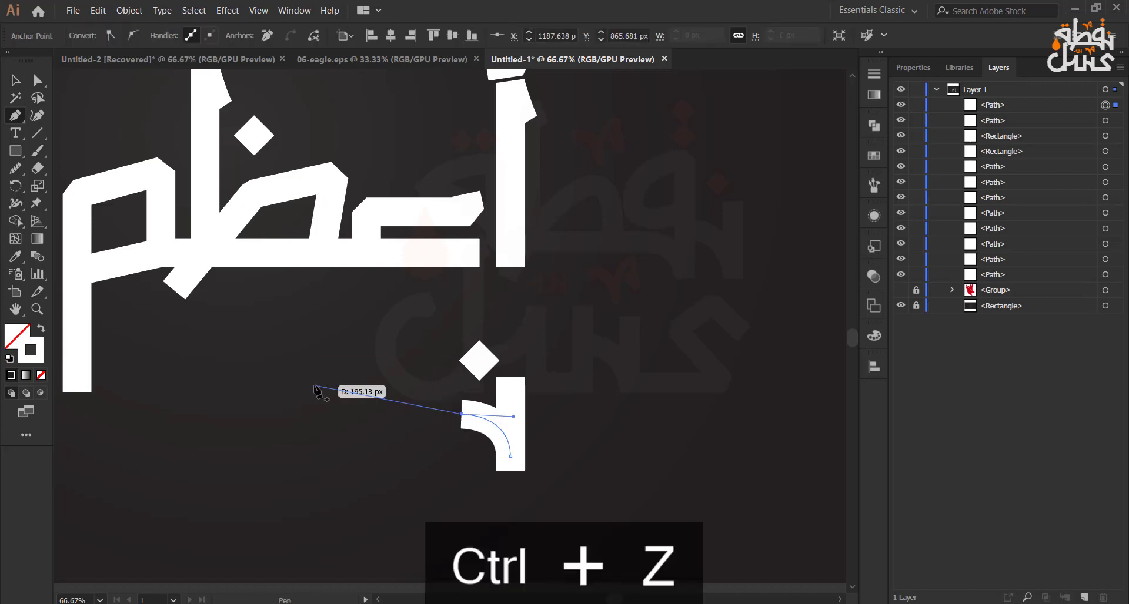
{"action": "left_click", "coordinate": [442, 414]}
{"action": "key", "text": "Escape"}
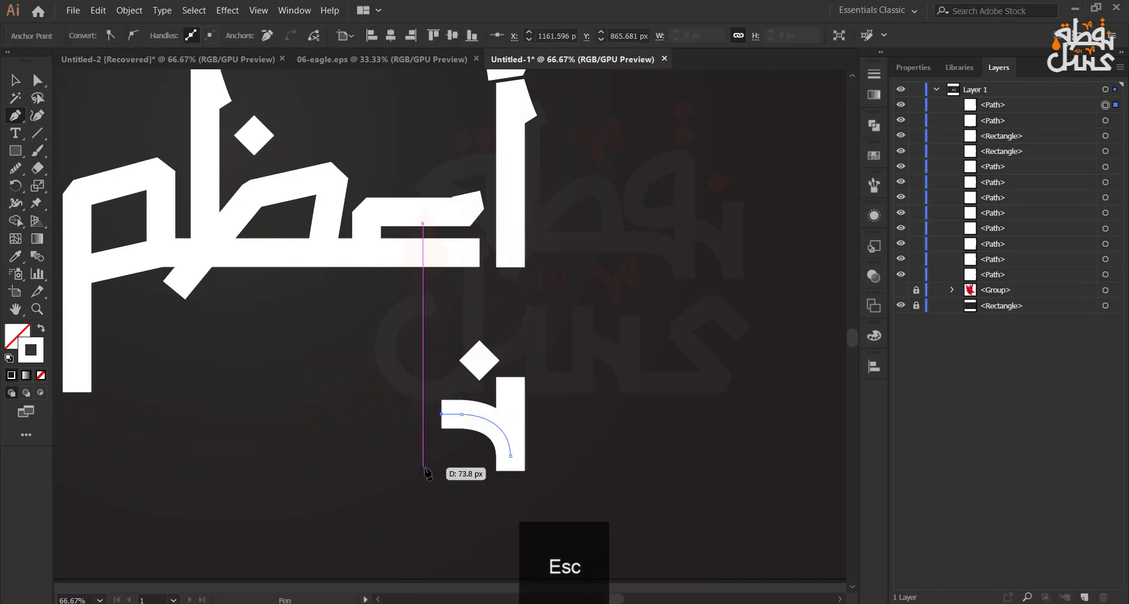
Draw a tall vertical alif at the end of the ن curve with a short curved flag at its top
{"action": "left_click", "coordinate": [442, 469]}
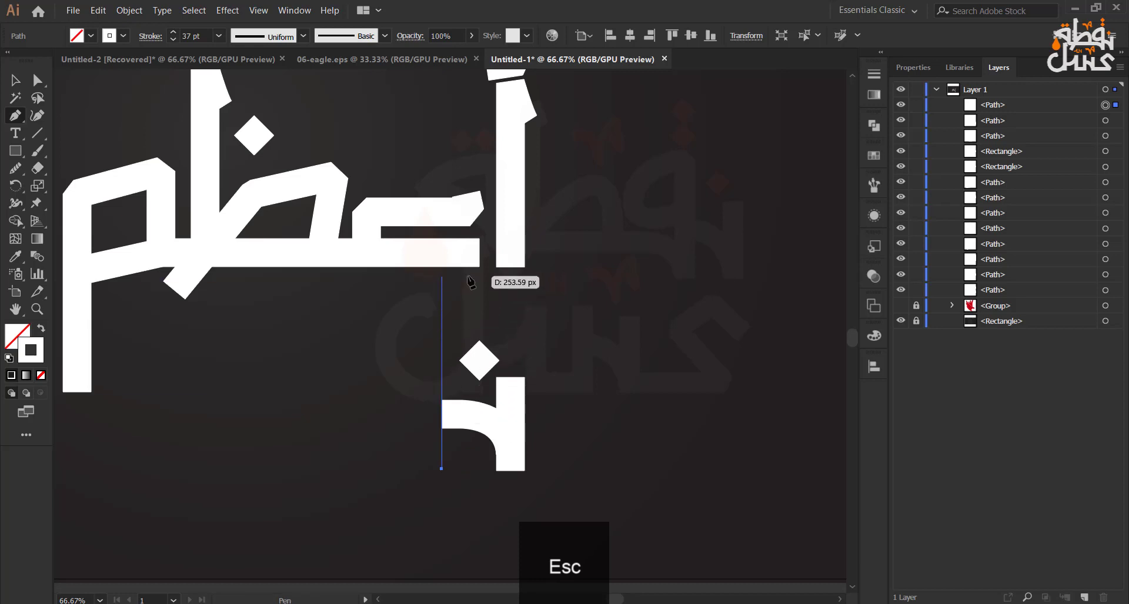
{"action": "left_click", "coordinate": [441, 275]}
{"action": "scroll", "coordinate": [483, 304], "scroll_direction": "up", "scroll_amount": 1}
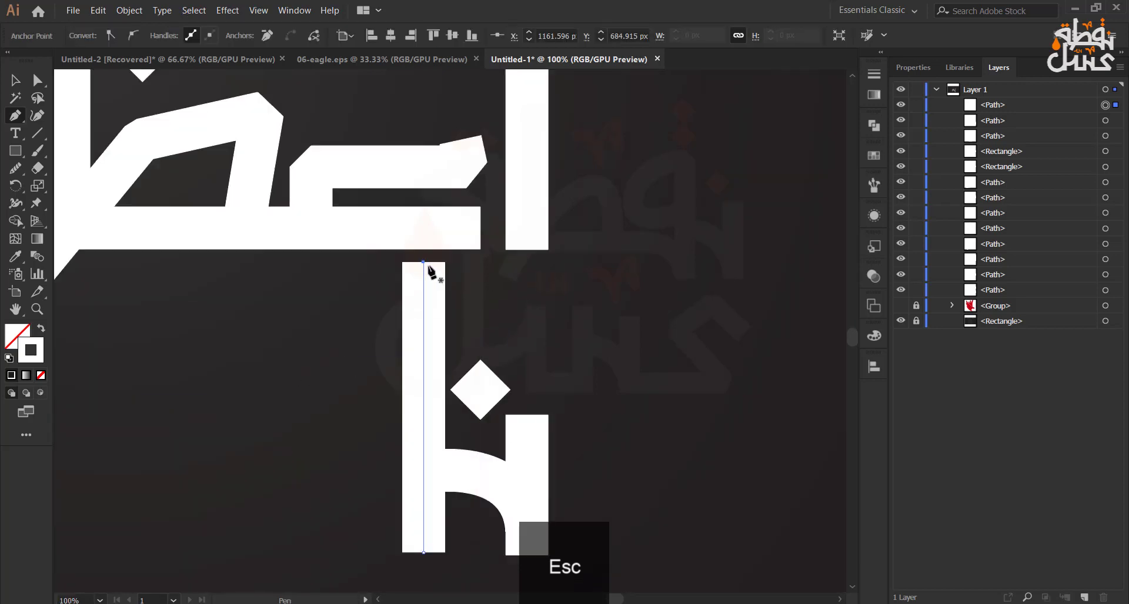
{"action": "left_click_drag", "start_coordinate": [456, 324], "coordinate": [457, 324]}
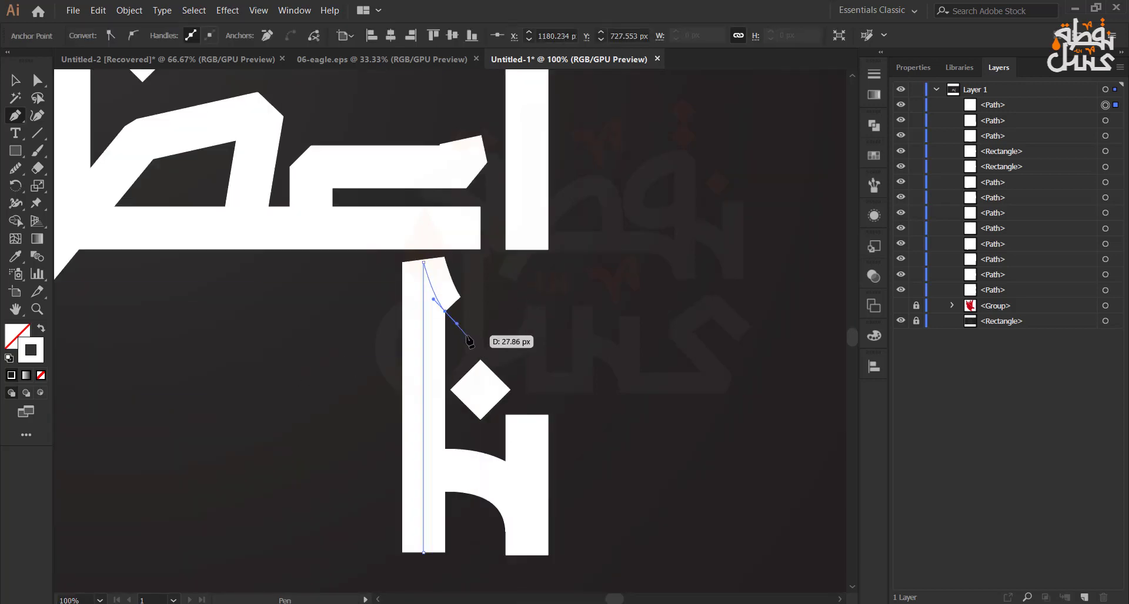
{"action": "key", "text": "Escape"}
{"action": "left_click", "coordinate": [15, 80]}
{"action": "left_click", "coordinate": [290, 417]}
{"action": "scroll", "coordinate": [375, 393], "scroll_direction": "down", "scroll_amount": 1}
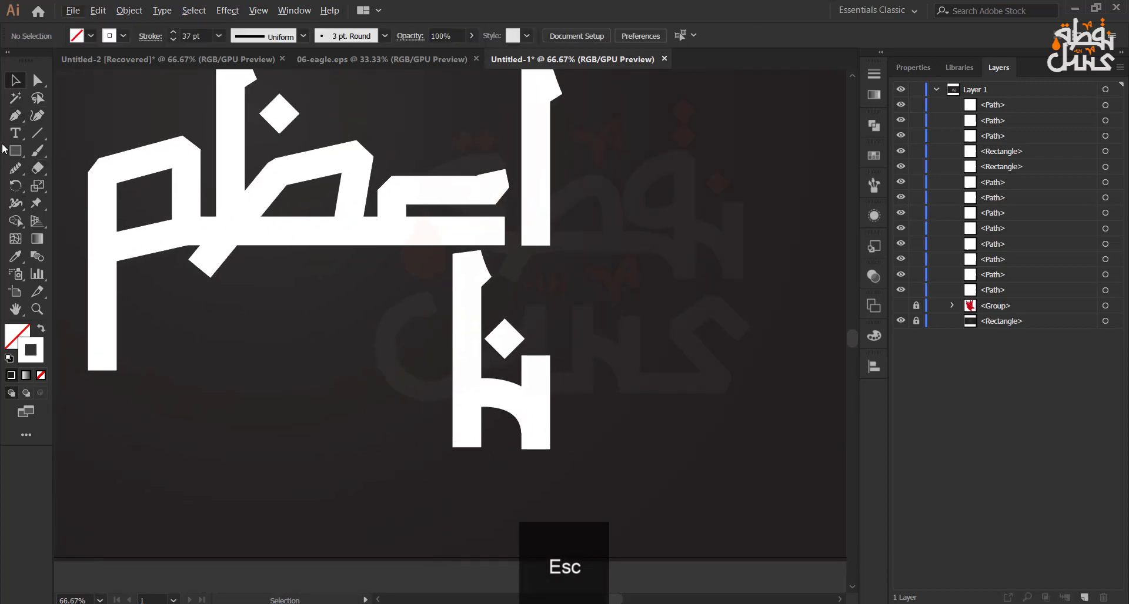
Draw an angular د left of the new alif as a vertical stroke turning into a horizontal base
{"action": "left_click", "coordinate": [15, 117]}
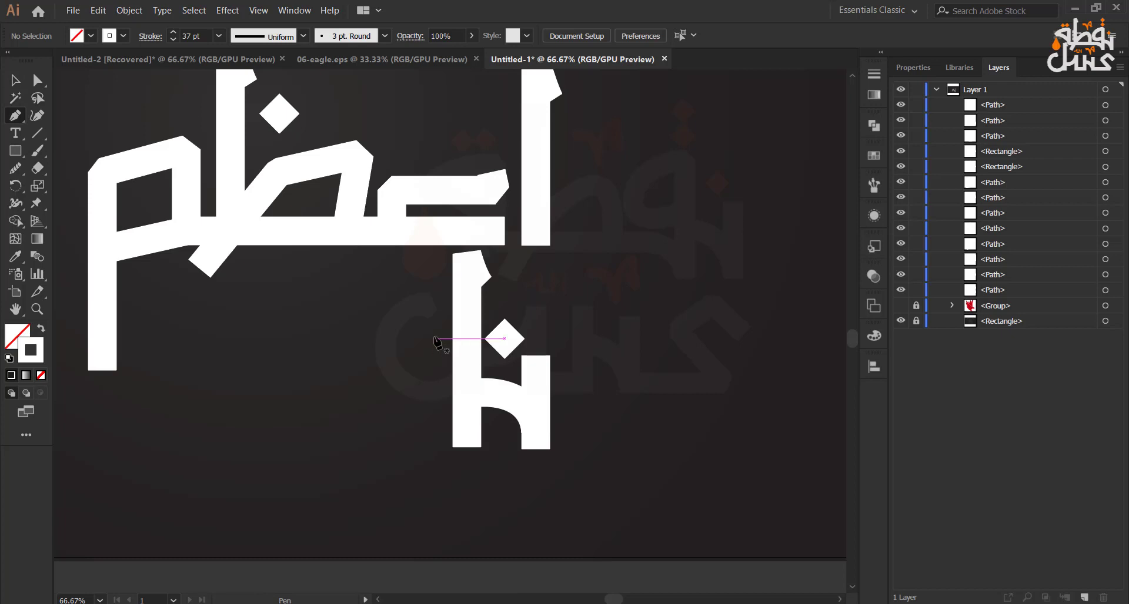
{"action": "left_click", "coordinate": [434, 338]}
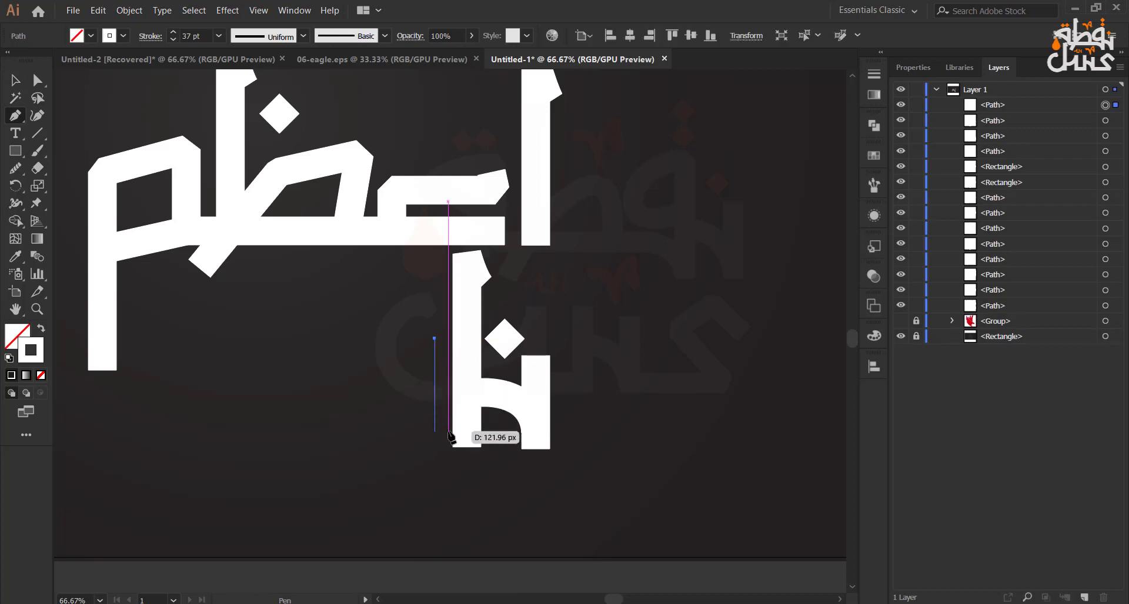
{"action": "left_click", "coordinate": [435, 432]}
{"action": "left_click", "coordinate": [353, 432]}
{"action": "key", "text": "Escape"}
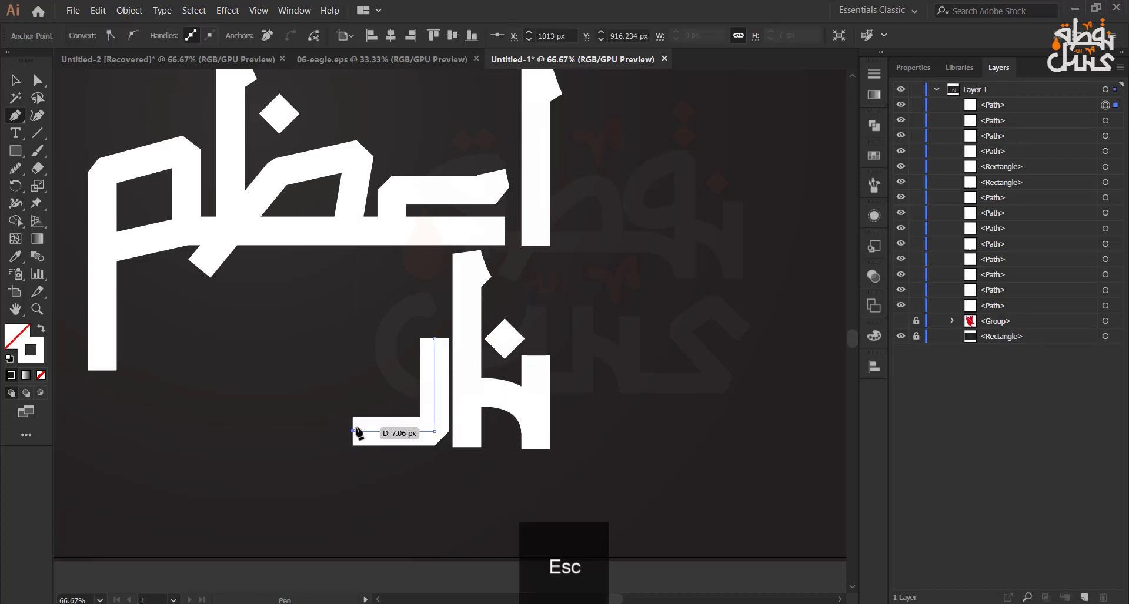
{"action": "left_click", "coordinate": [14, 82]}
{"action": "left_click", "coordinate": [130, 185]}
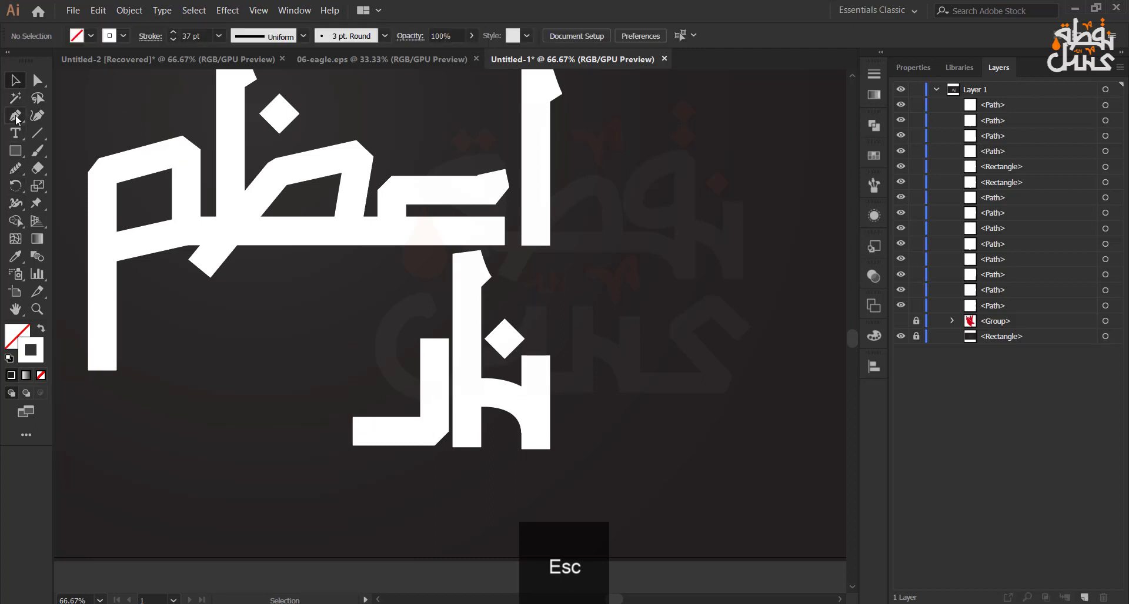
Draw the final ي left of the د as an angular S-shaped path with a horizontal base and an upturned end
{"action": "left_click", "coordinate": [391, 339]}
{"action": "left_click", "coordinate": [313, 339]}
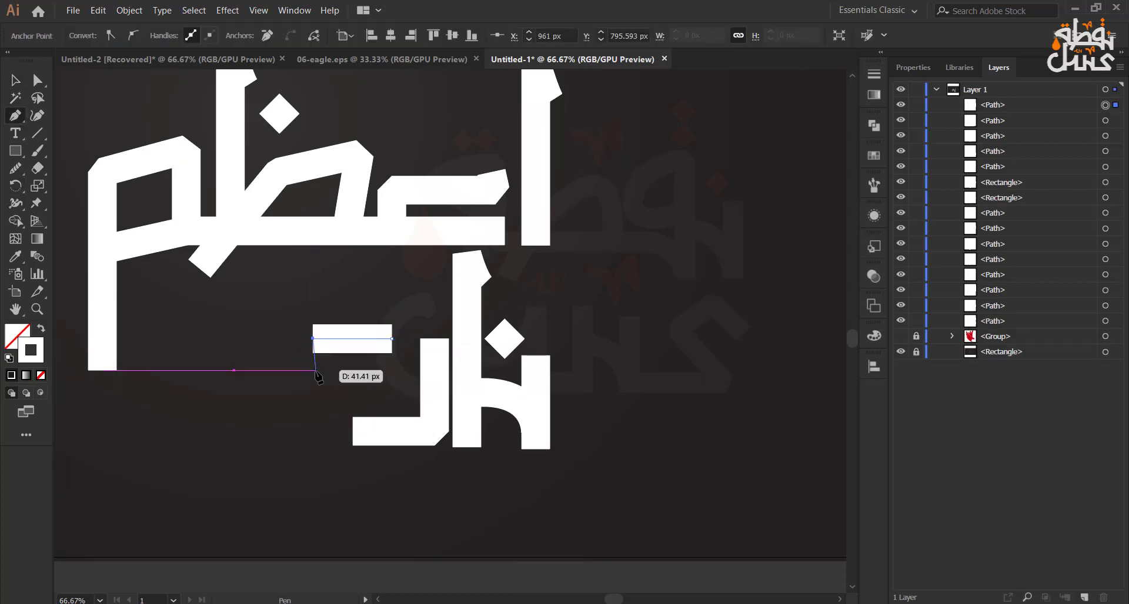
{"action": "left_click", "coordinate": [313, 392]}
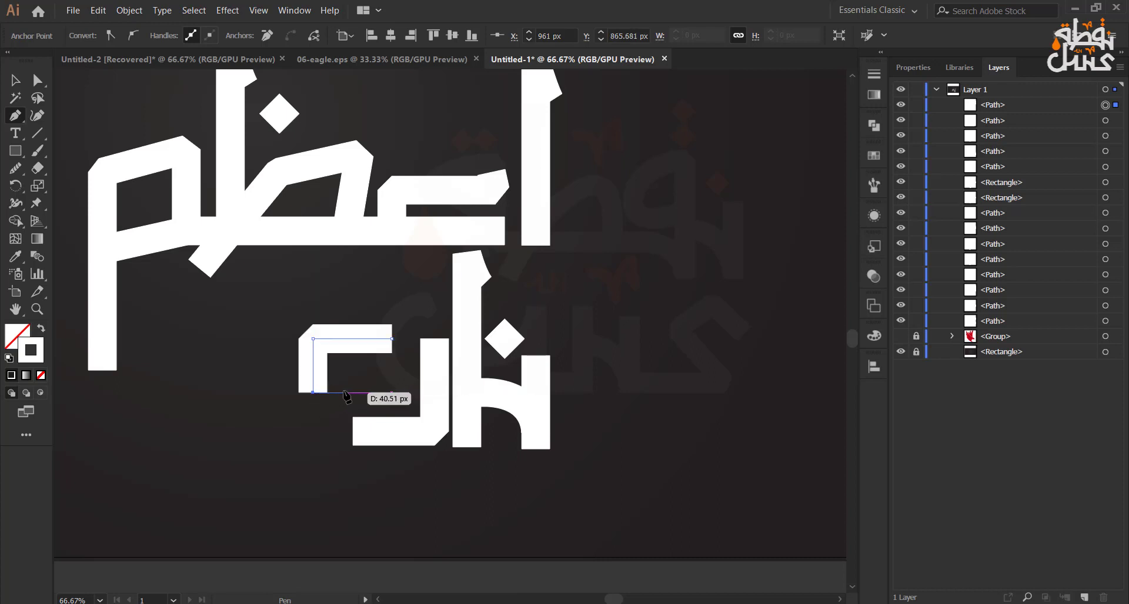
{"action": "left_click", "coordinate": [340, 392]}
{"action": "left_click", "coordinate": [341, 435]}
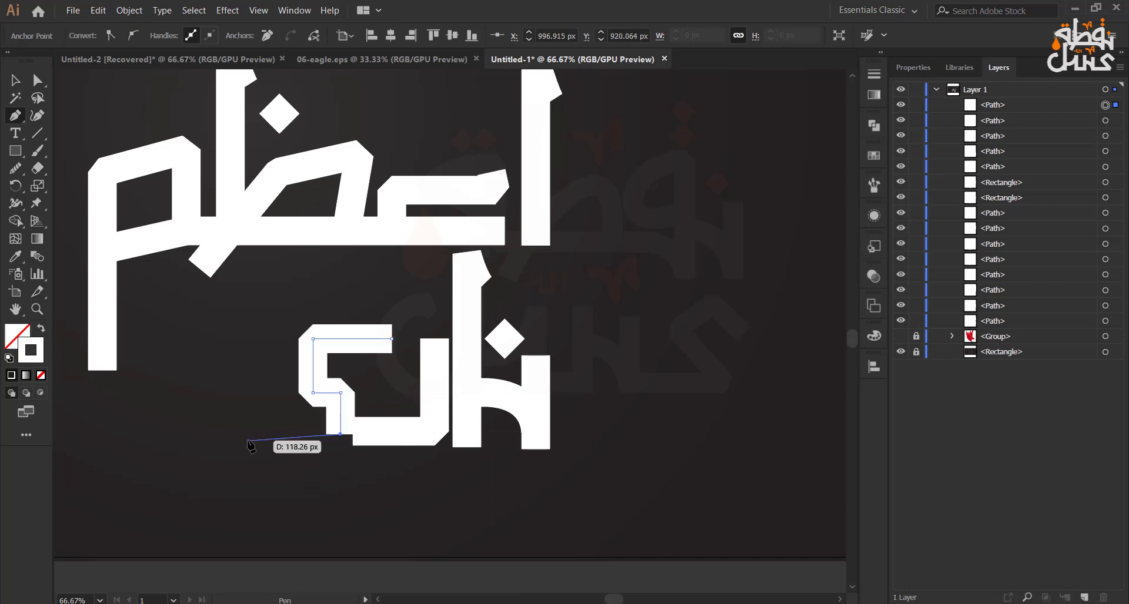
{"action": "left_click", "coordinate": [231, 434]}
{"action": "left_click", "coordinate": [230, 378]}
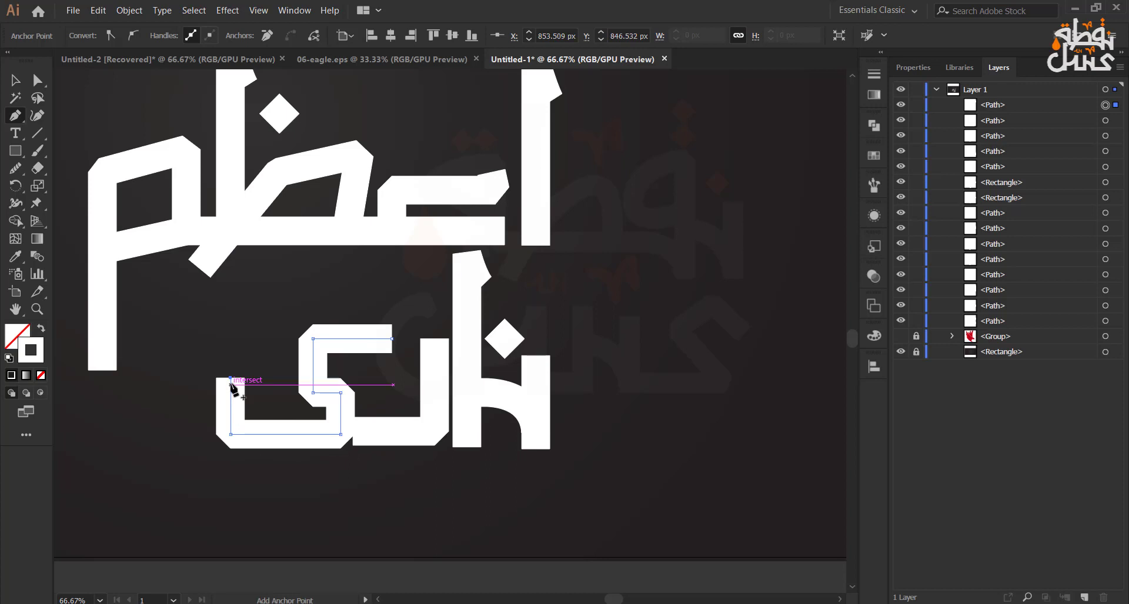
{"action": "key", "text": "Escape"}
Shift the ي slightly left, away from the د, and delete its end anchor point to remove the upturned tip
{"action": "key", "text": "v"}
{"action": "mouse_move", "coordinate": [336, 397]}
{"action": "left_mouse_down"}
{"action": "mouse_move", "coordinate": [305, 395]}
{"action": "mouse_move", "coordinate": [314, 396]}
{"action": "left_mouse_up"}
{"action": "left_click", "coordinate": [247, 370]}
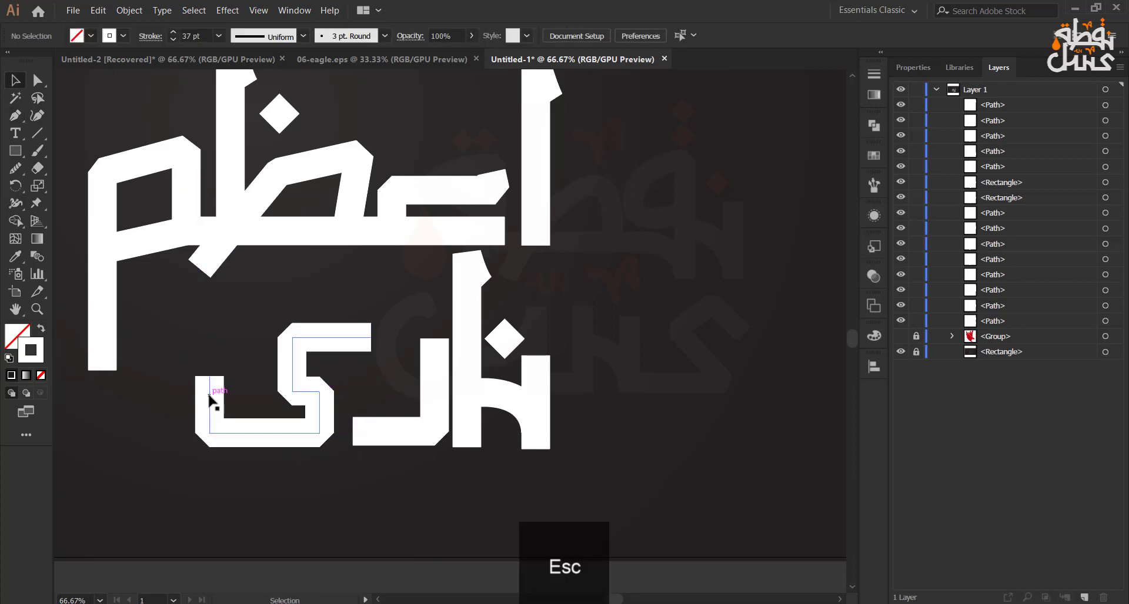
{"action": "left_click", "coordinate": [210, 376]}
{"action": "key", "text": "Delete"}
{"action": "left_click", "coordinate": [15, 81]}
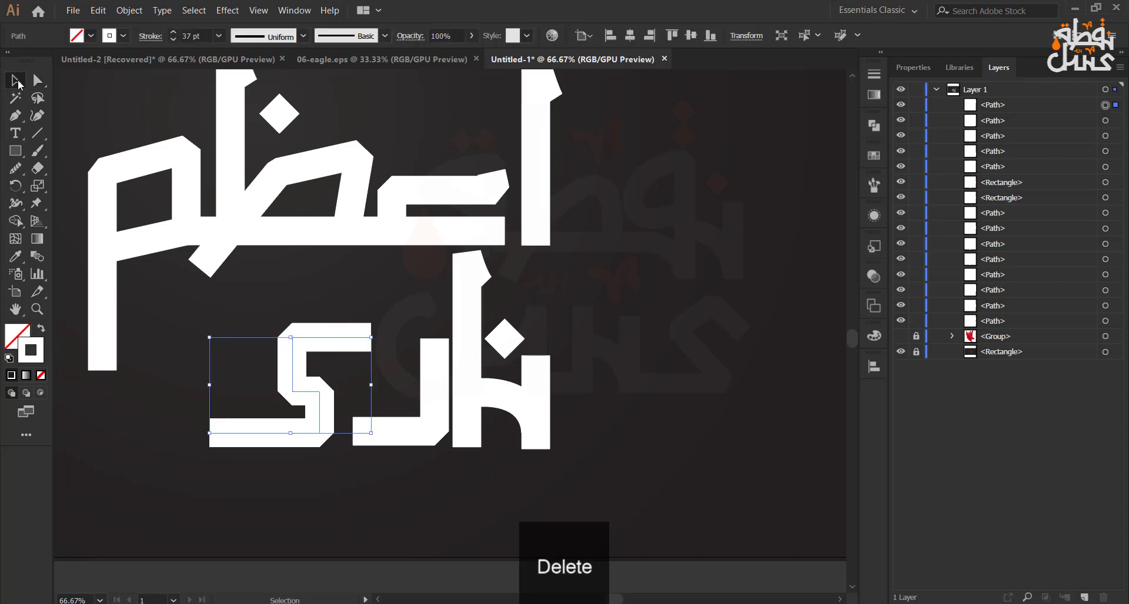
{"action": "left_click", "coordinate": [388, 294]}
Copy the ن dot to the end of the ي base, straighten it into an upright square and duplicate it alongside
{"action": "left_click_drag", "start_coordinate": [506, 341], "coordinate": [185, 418]}
{"action": "scroll", "coordinate": [192, 443], "scroll_direction": "up", "scroll_amount": 2}
{"action": "left_click", "coordinate": [108, 423]}
{"action": "scroll", "coordinate": [392, 440], "scroll_direction": "down", "scroll_amount": 2}
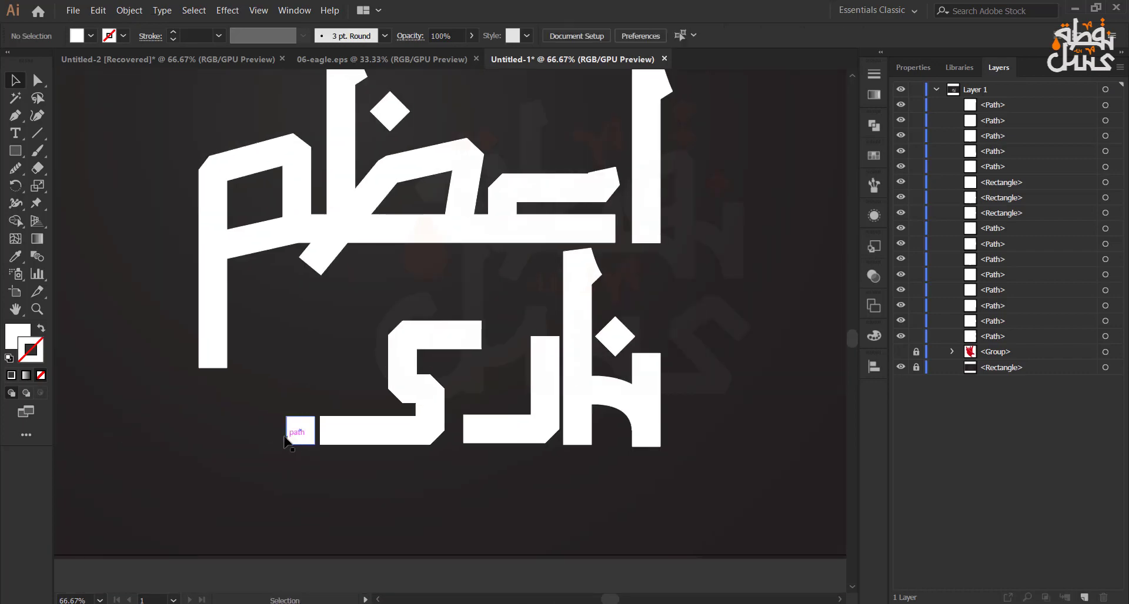
{"action": "left_click", "coordinate": [299, 430]}
{"action": "left_click_drag", "start_coordinate": [301, 435], "coordinate": [259, 434]}
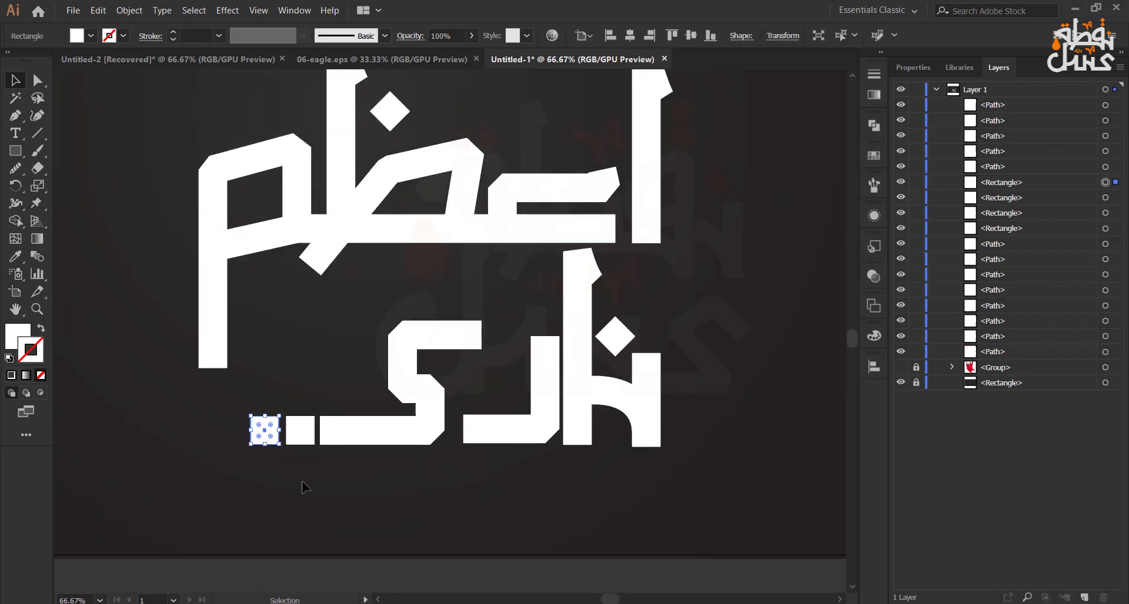
{"action": "left_click", "coordinate": [305, 483]}
{"action": "scroll", "coordinate": [305, 483], "scroll_direction": "down", "scroll_amount": 2}
{"action": "scroll", "coordinate": [392, 469], "scroll_direction": "up", "scroll_amount": 2}
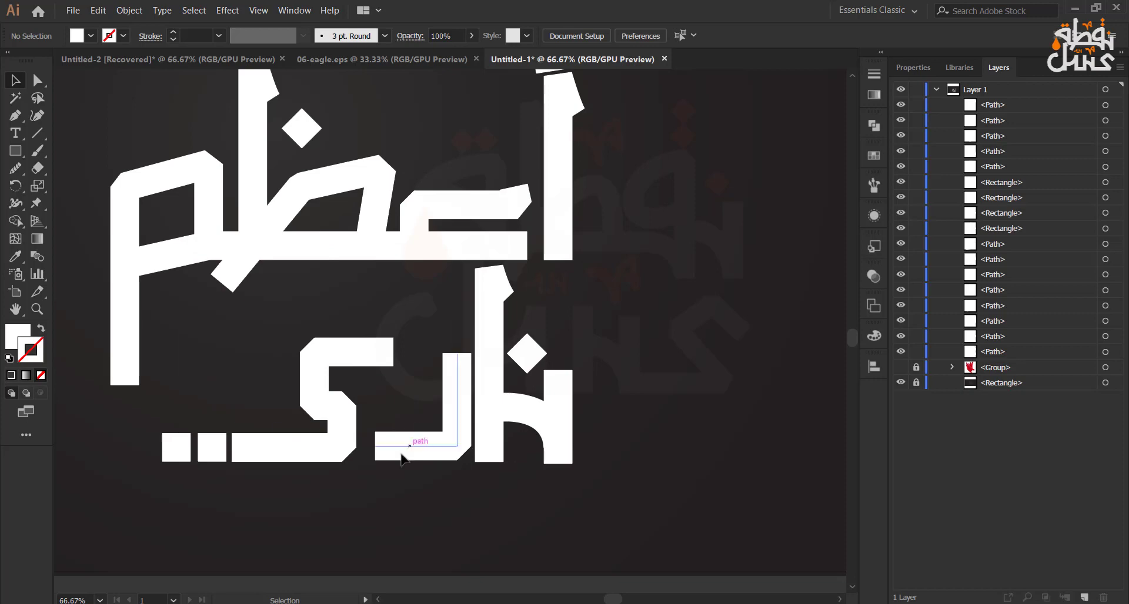
Stack the two square dots vertically above the end of the ي base
{"action": "scroll", "coordinate": [402, 458], "scroll_direction": "down", "scroll_amount": 2}
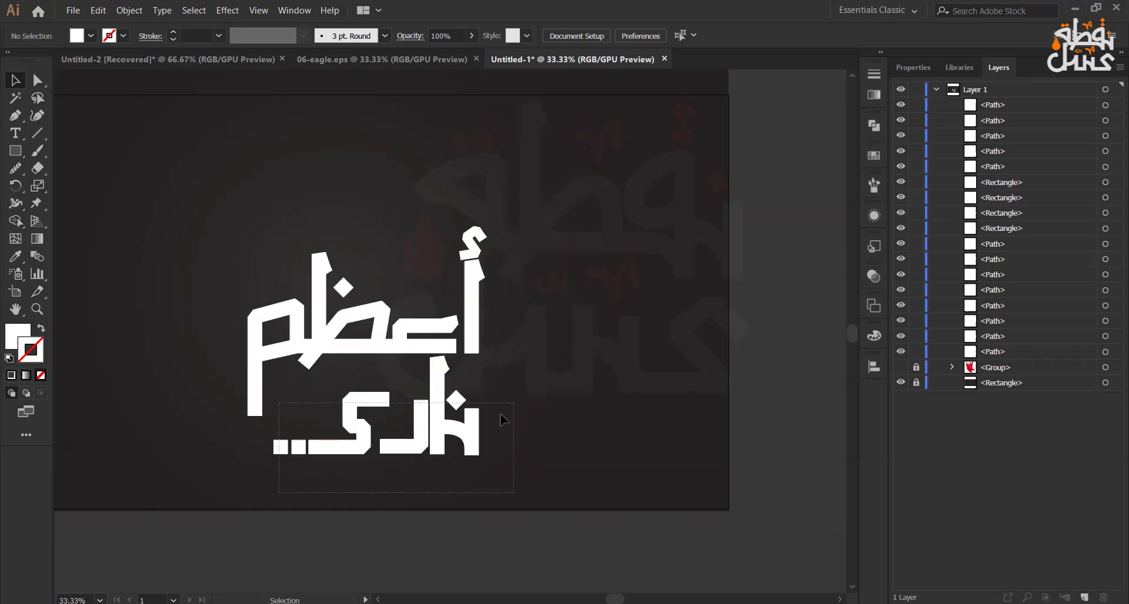
{"action": "scroll", "coordinate": [323, 453], "scroll_direction": "up", "scroll_amount": 3}
{"action": "left_click_drag", "start_coordinate": [269, 456], "coordinate": [320, 405]}
{"action": "left_click_drag", "start_coordinate": [218, 450], "coordinate": [319, 349]}
{"action": "left_click", "coordinate": [240, 401]}
{"action": "scroll", "coordinate": [240, 400], "scroll_direction": "down", "scroll_amount": 1}
{"action": "left_click_drag", "start_coordinate": [241, 406], "coordinate": [220, 439]}
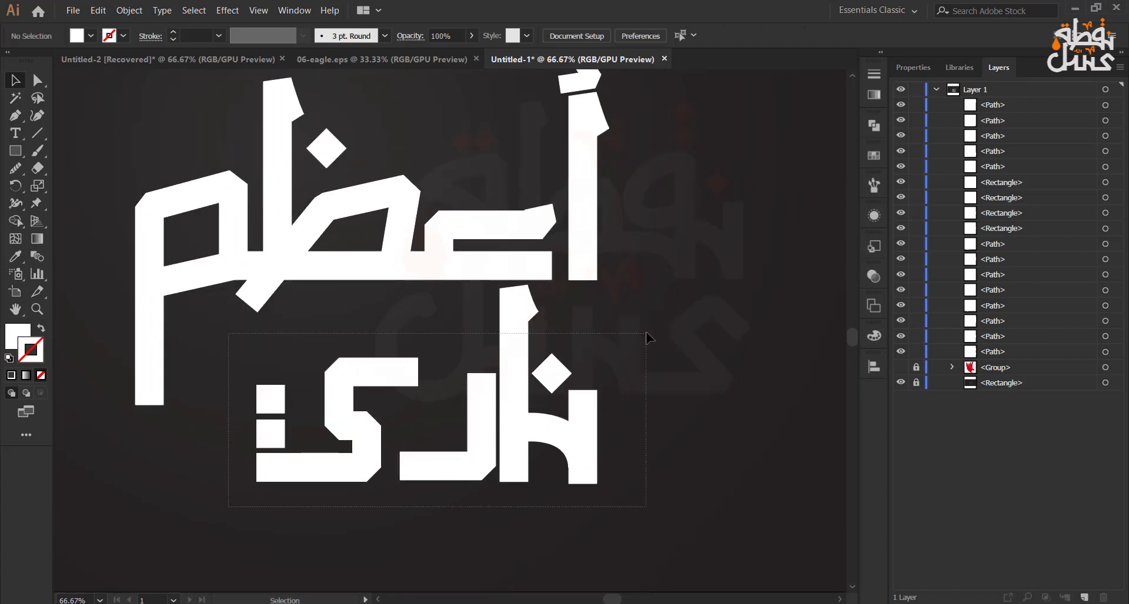
Move the whole word نادي left and slightly down so it sits under أعظم beside the م tail
{"action": "left_click_drag", "start_coordinate": [645, 333], "coordinate": [646, 333]}
{"action": "left_click_drag", "start_coordinate": [223, 522], "coordinate": [599, 359]}
{"action": "left_click_drag", "start_coordinate": [539, 426], "coordinate": [468, 421]}
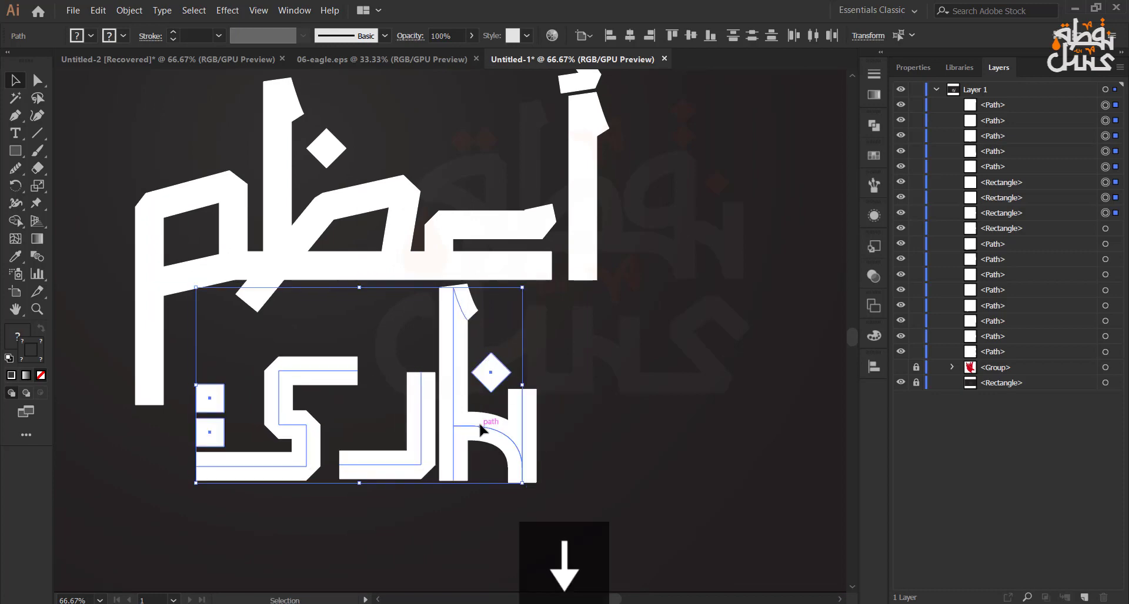
{"action": "left_click", "coordinate": [388, 356]}
{"action": "scroll", "coordinate": [379, 359], "scroll_direction": "down", "scroll_amount": 1}
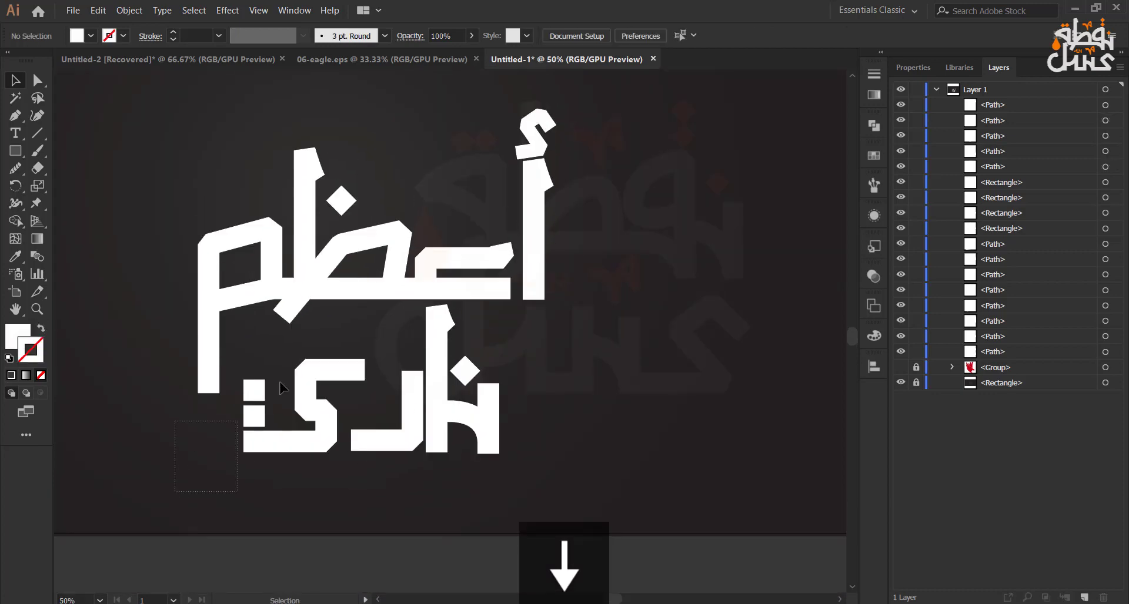
Select all the lettering and scale it down proportionally
{"action": "left_click_drag", "start_coordinate": [619, 108], "coordinate": [619, 108]}
{"action": "left_click_drag", "start_coordinate": [552, 456], "coordinate": [521, 425]}
{"action": "left_click", "coordinate": [372, 465]}
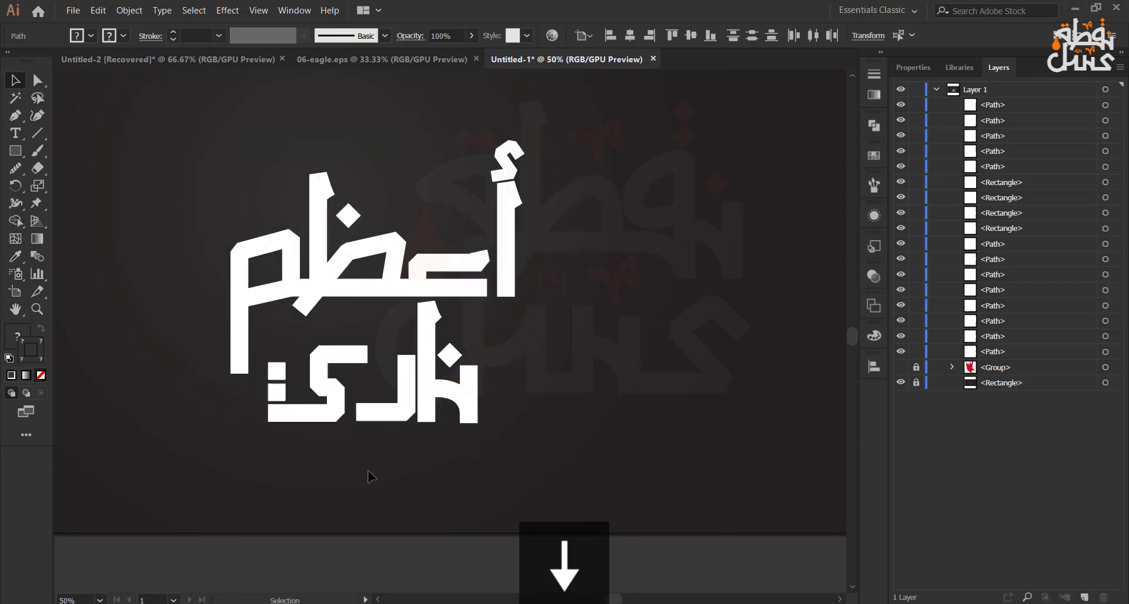
Nudge the د of نادي slightly left to open a gap beside the alef stem
{"action": "scroll", "coordinate": [372, 466], "scroll_direction": "up", "scroll_amount": 2}
{"action": "left_click", "coordinate": [404, 364]}
{"action": "key", "text": "Left"}
{"action": "key", "text": "Left"}
{"action": "left_click", "coordinate": [418, 411]}
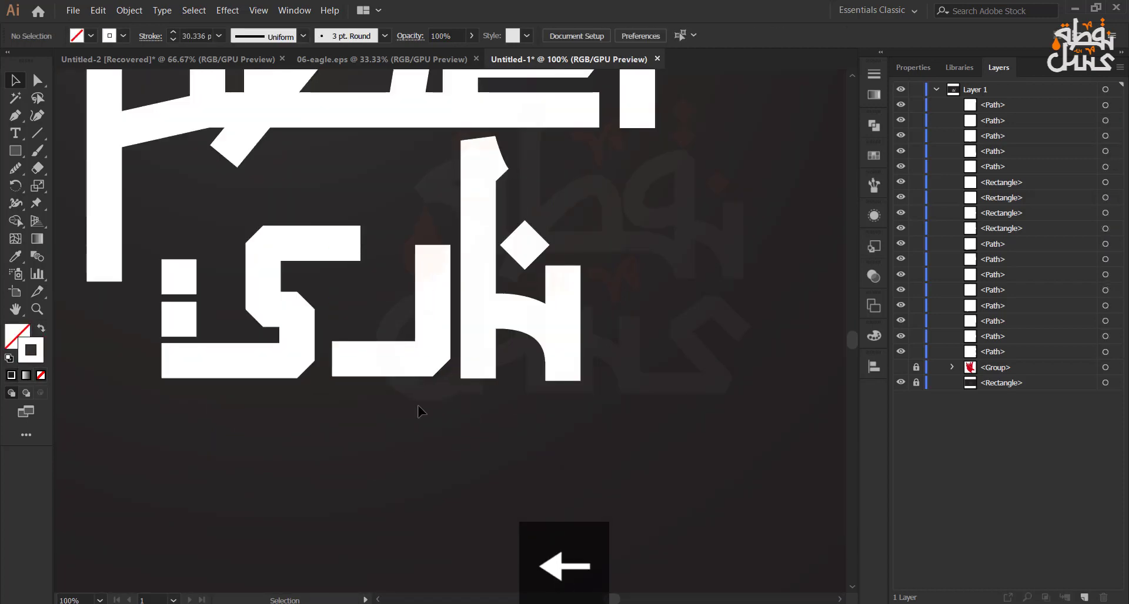
{"action": "scroll", "coordinate": [383, 407], "scroll_direction": "down", "scroll_amount": 2}
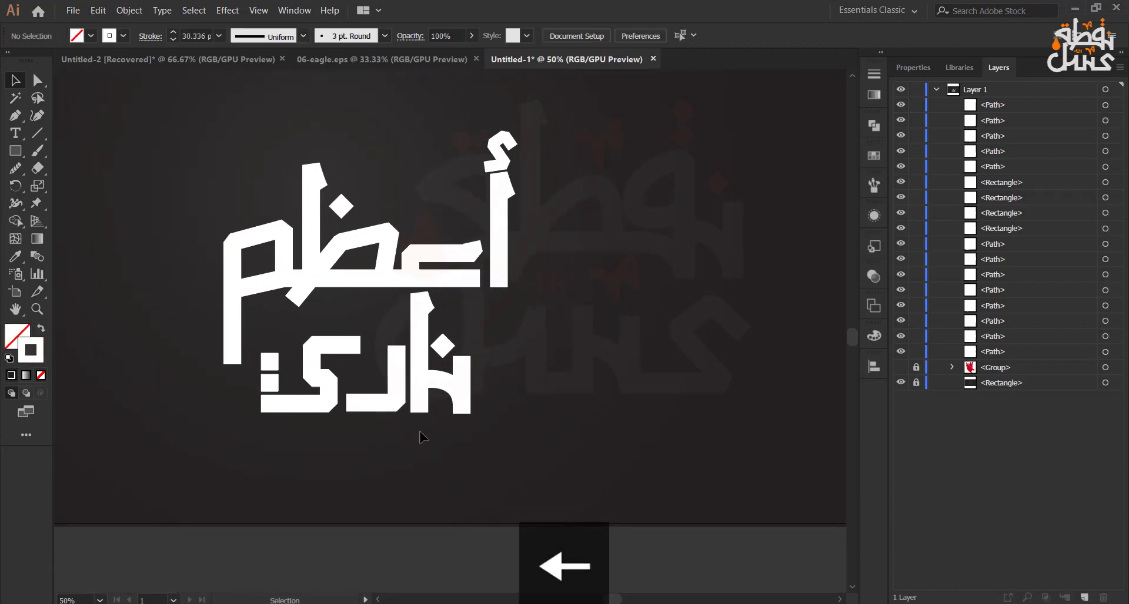
{"action": "left_click", "coordinate": [16, 119]}
{"action": "scroll", "coordinate": [560, 465], "scroll_direction": "up", "scroll_amount": 1}
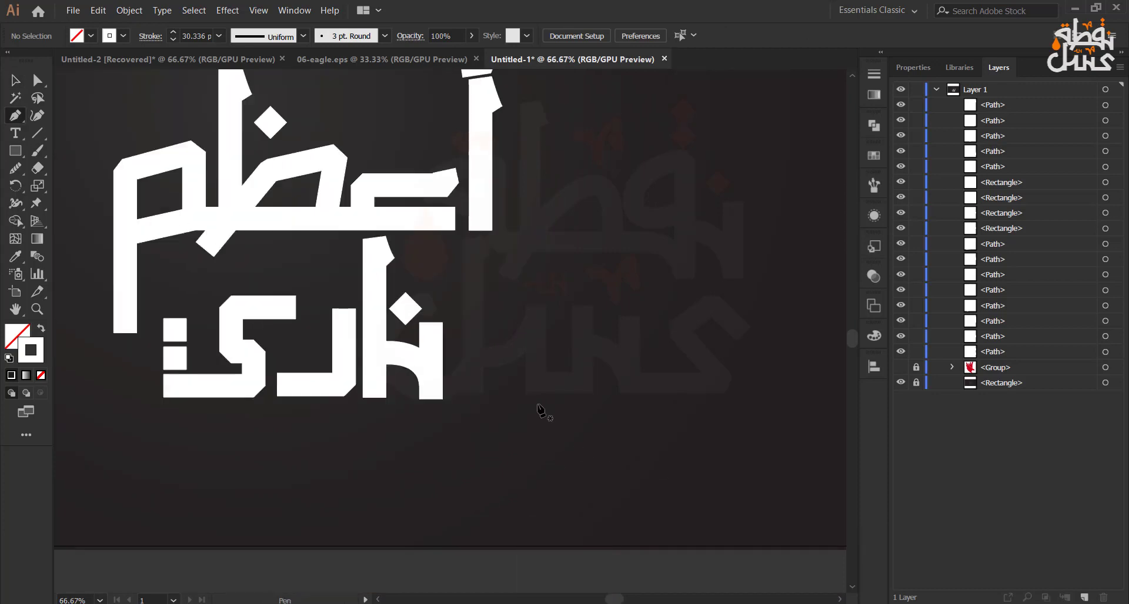
{"action": "left_click", "coordinate": [380, 470]}
{"action": "mouse_move", "coordinate": [354, 459]}
{"action": "left_mouse_down"}
{"action": "mouse_move", "coordinate": [352, 443]}
{"action": "mouse_move", "coordinate": [395, 426]}
{"action": "left_mouse_up"}
{"action": "left_click", "coordinate": [380, 500]}
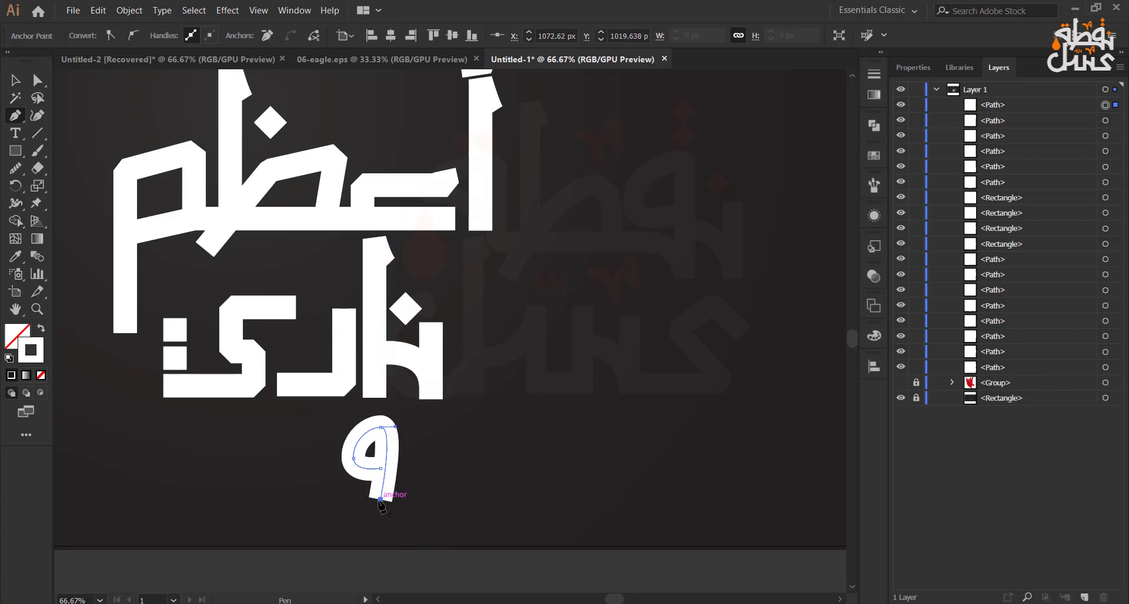
{"action": "left_click", "coordinate": [324, 499]}
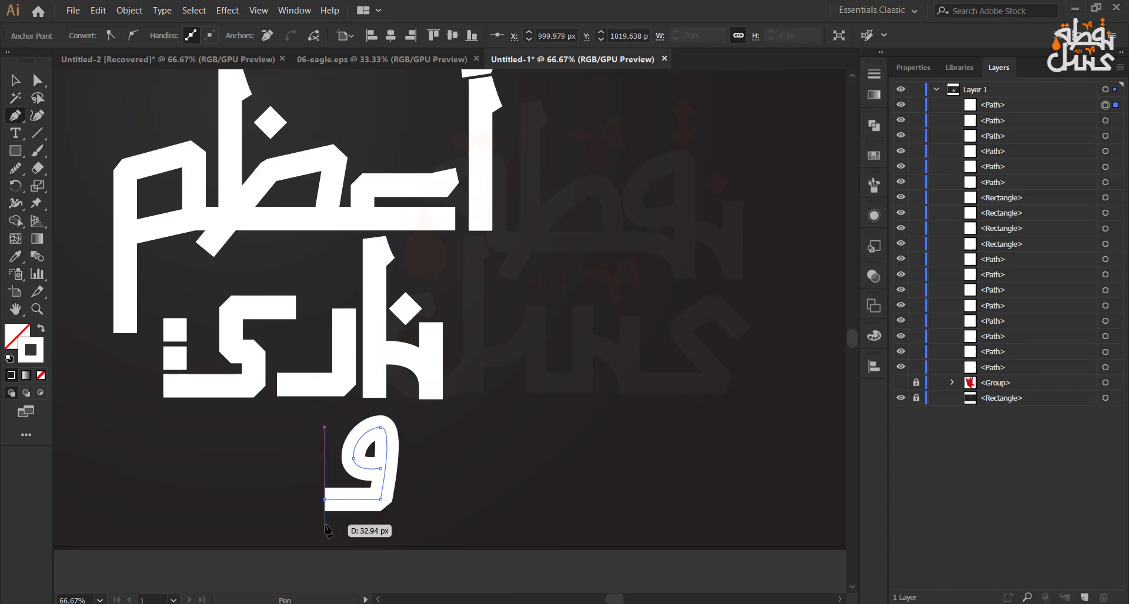
{"action": "left_click", "coordinate": [324, 525]}
{"action": "left_click", "coordinate": [386, 524]}
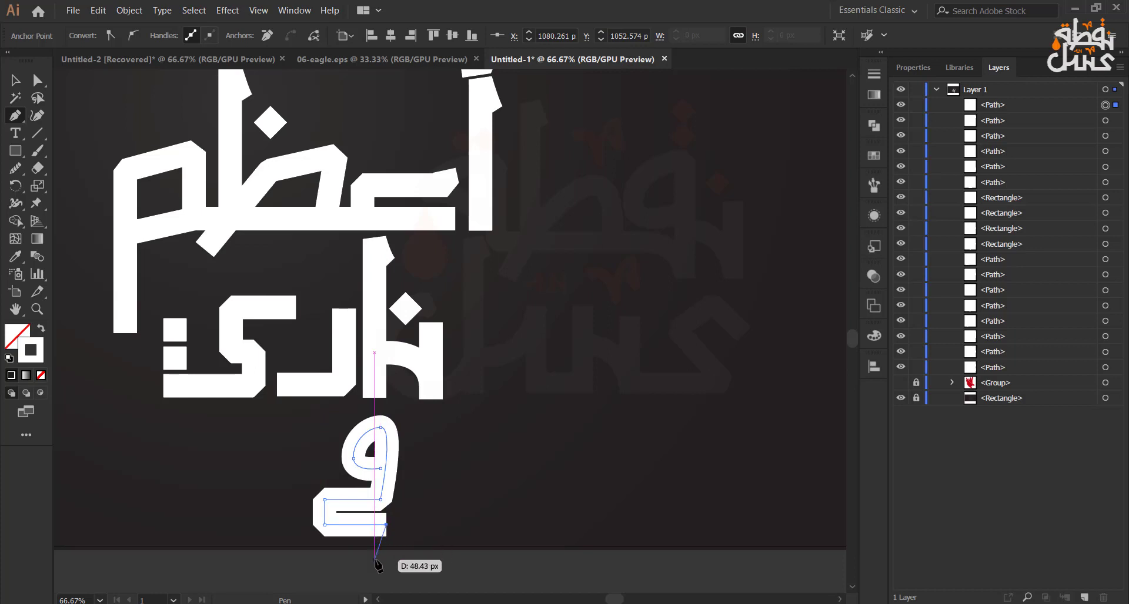
{"action": "left_click", "coordinate": [386, 549]}
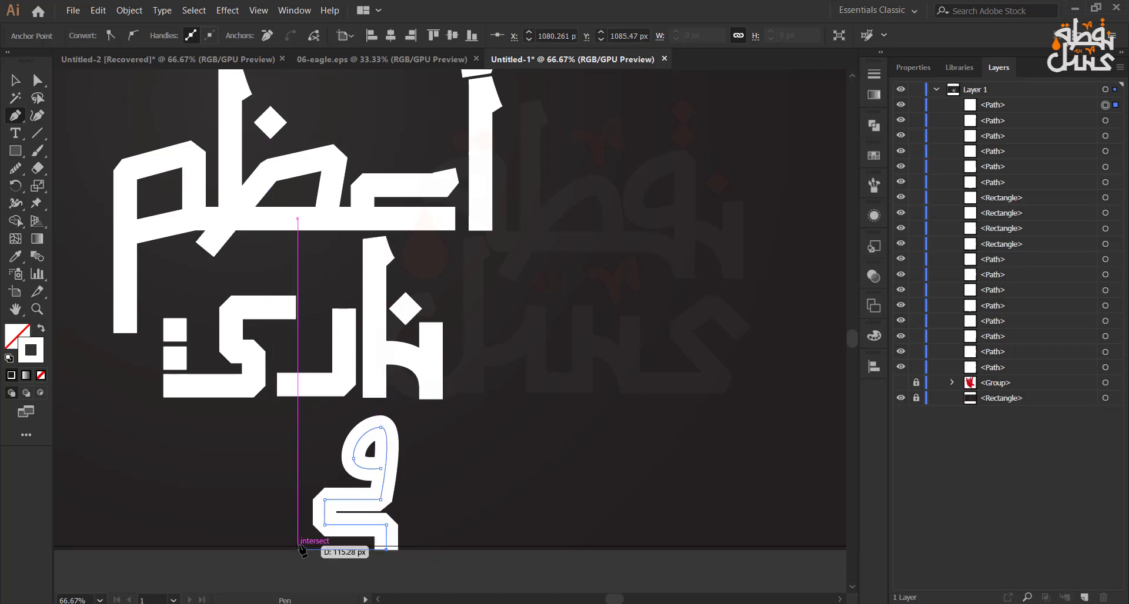
{"action": "left_click", "coordinate": [242, 550]}
{"action": "key", "text": "ctrl+z"}
{"action": "key", "text": "ctrl+z"}
{"action": "key", "text": "ctrl+z"}
{"action": "key", "text": "ctrl+z"}
{"action": "key", "text": "ctrl+z"}
{"action": "key", "text": "ctrl+z"}
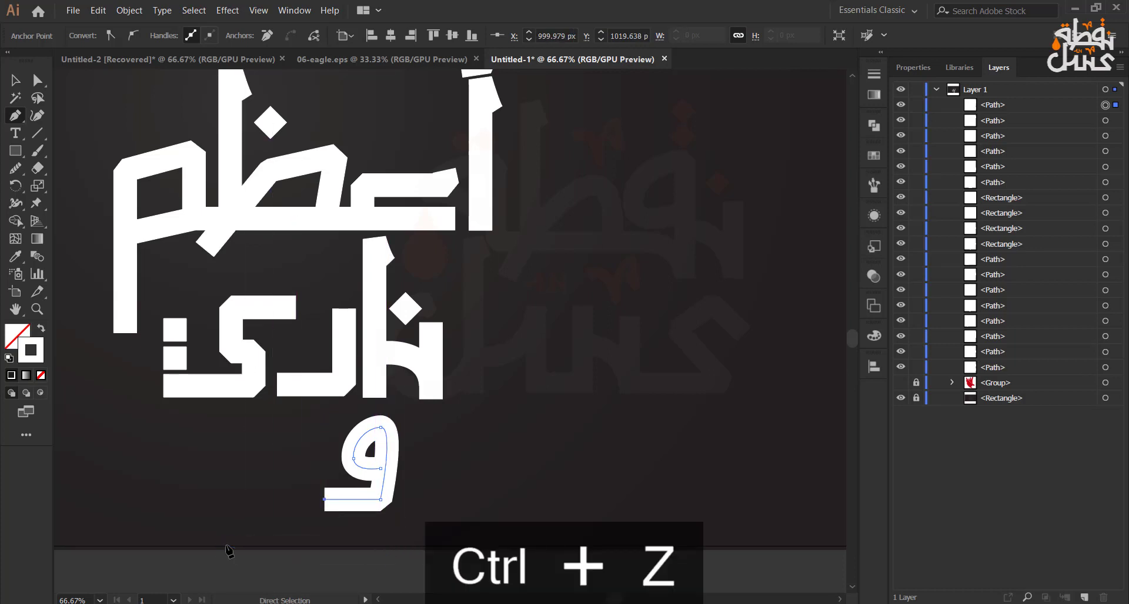
Draw في below نادي as one angular Pen path, with a square loop, a stepped zigzag and a long flat tail extending left
{"action": "left_click", "coordinate": [292, 453]}
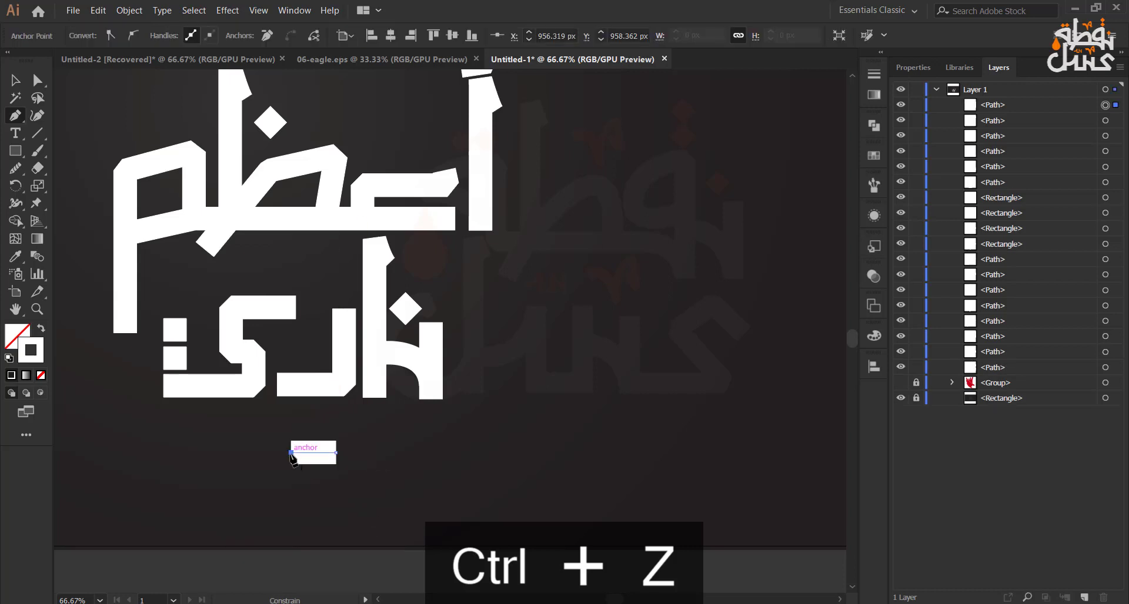
{"action": "left_click", "coordinate": [291, 408]}
{"action": "left_click", "coordinate": [336, 408]}
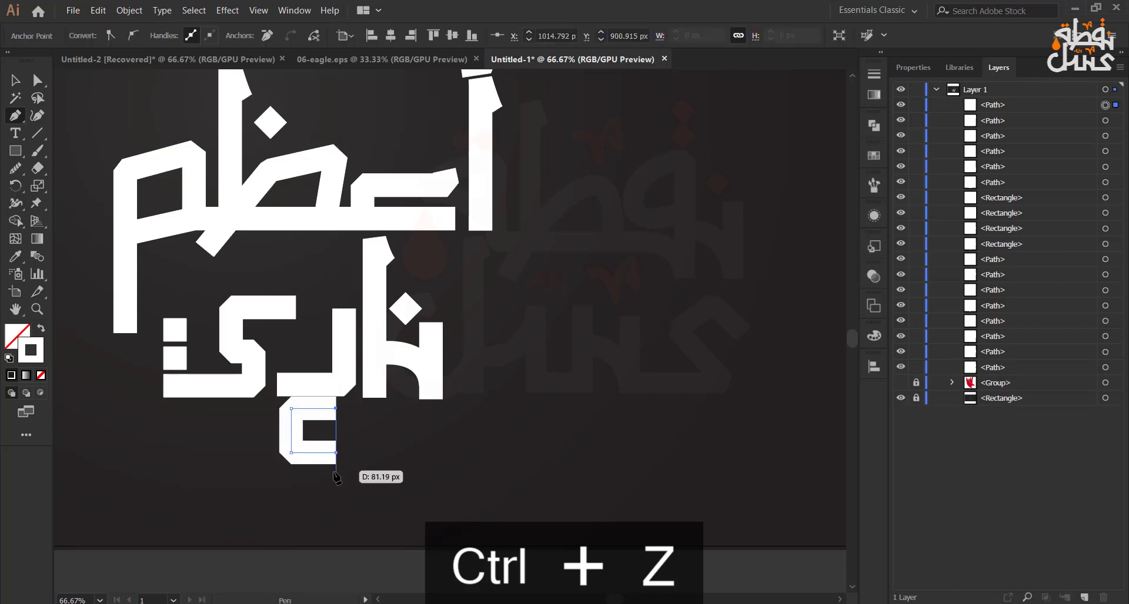
{"action": "left_click", "coordinate": [336, 479]}
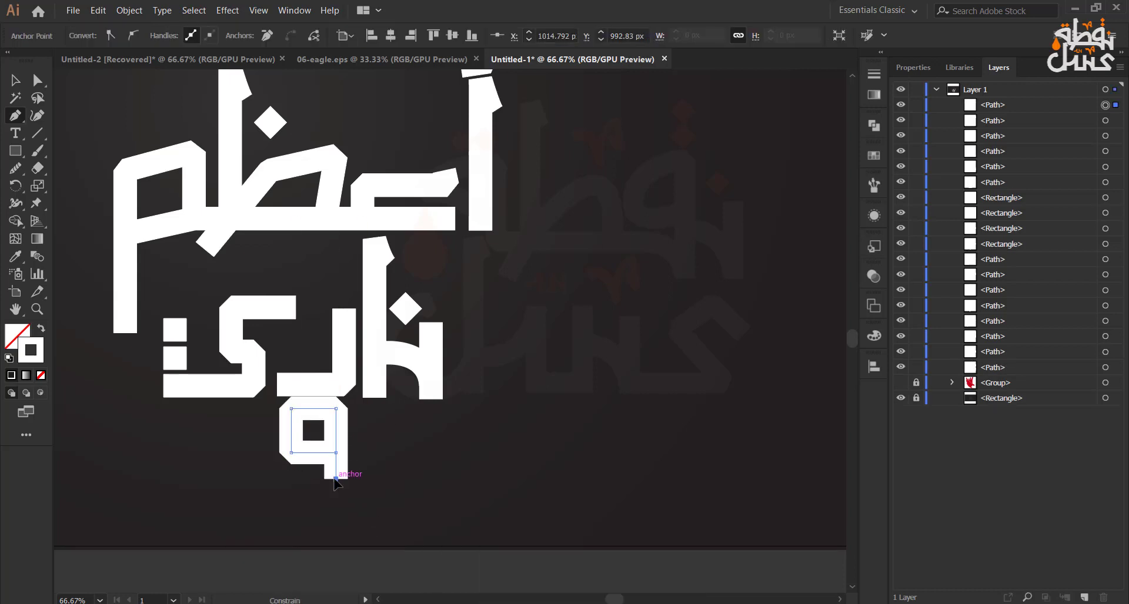
{"action": "left_click", "coordinate": [277, 479]}
{"action": "left_click", "coordinate": [277, 511]}
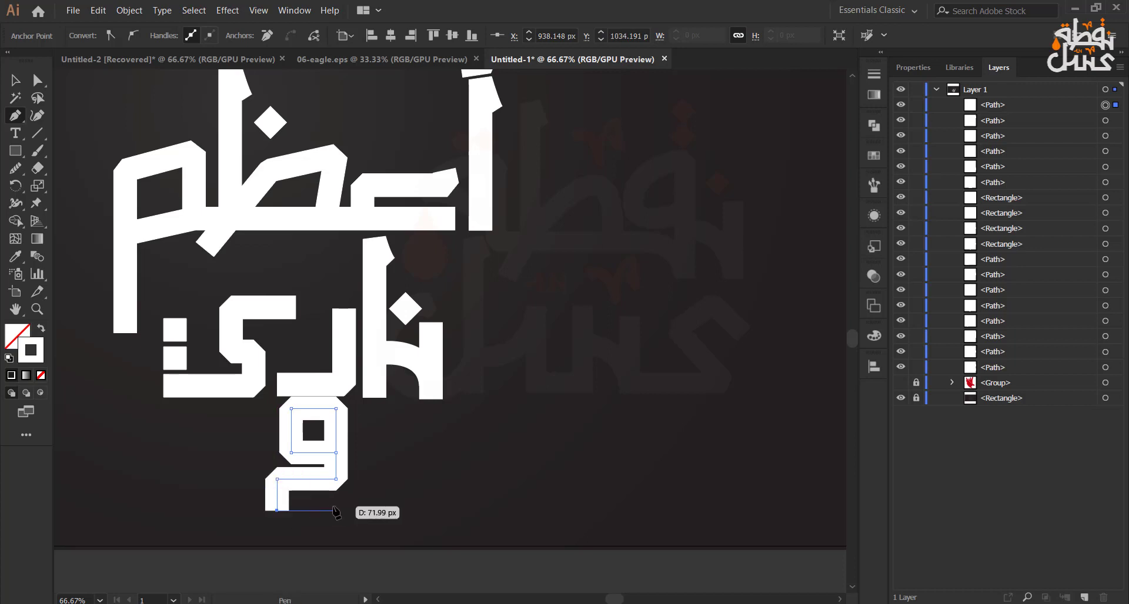
{"action": "left_click", "coordinate": [335, 510]}
{"action": "left_click", "coordinate": [336, 541]}
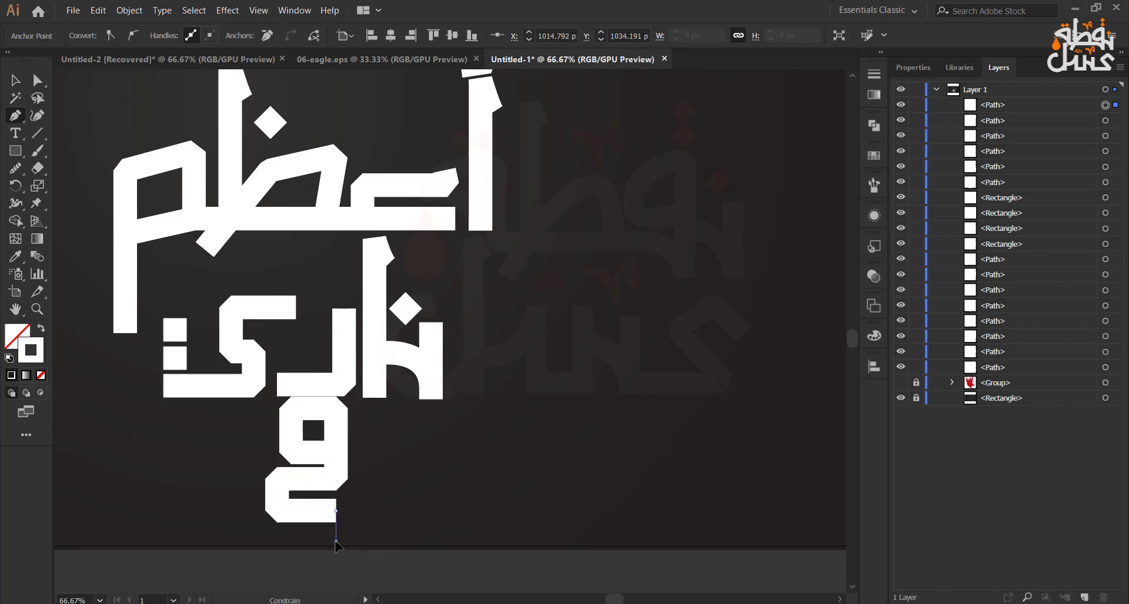
{"action": "left_click", "coordinate": [194, 540]}
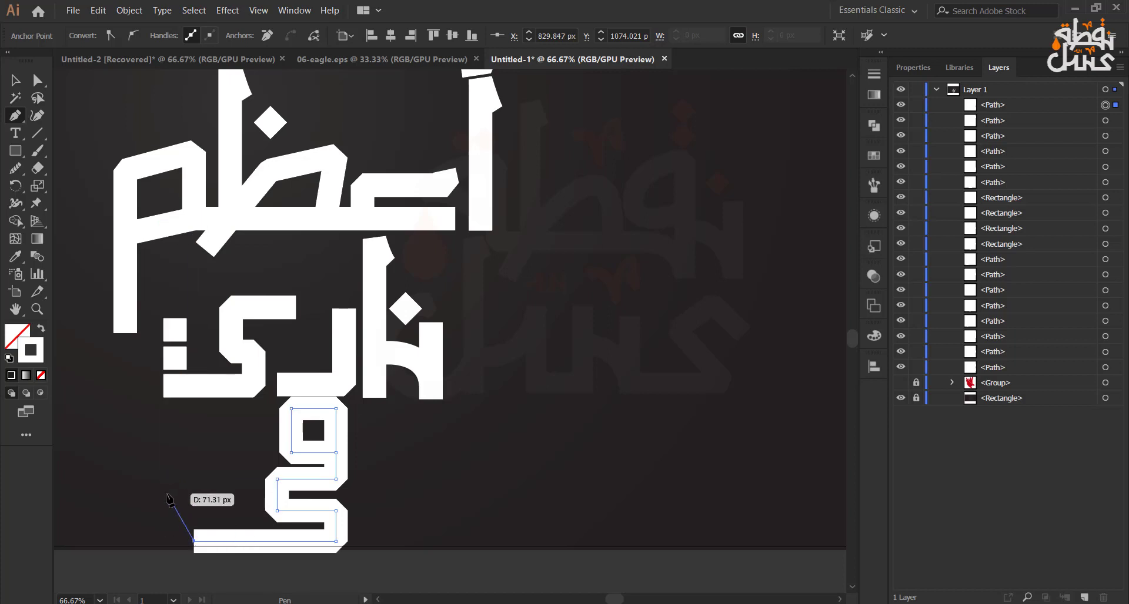
{"action": "key", "text": "Escape"}
Scale the في path down to a 24.43 pt stroke and shift it slightly right beneath نادي
{"action": "key", "text": "v"}
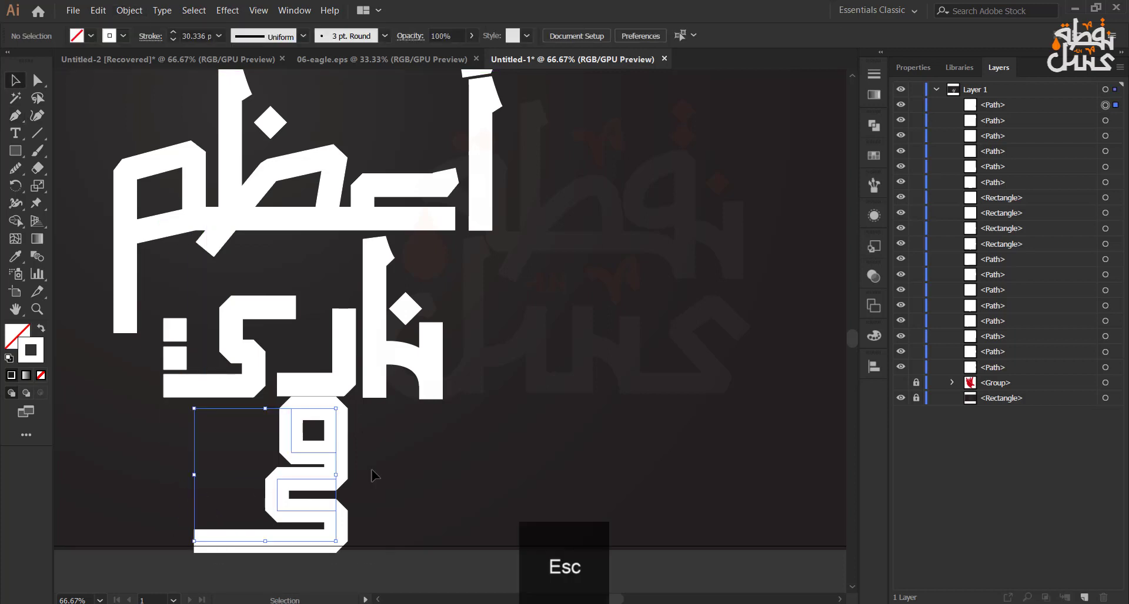
{"action": "left_click_drag", "start_coordinate": [336, 541], "coordinate": [323, 528]}
{"action": "left_click", "coordinate": [180, 549]}
{"action": "mouse_move", "coordinate": [303, 456]}
{"action": "left_mouse_down"}
{"action": "mouse_move", "coordinate": [320, 456]}
{"action": "mouse_move", "coordinate": [312, 459]}
{"action": "left_mouse_up"}
{"action": "left_click", "coordinate": [199, 355]}
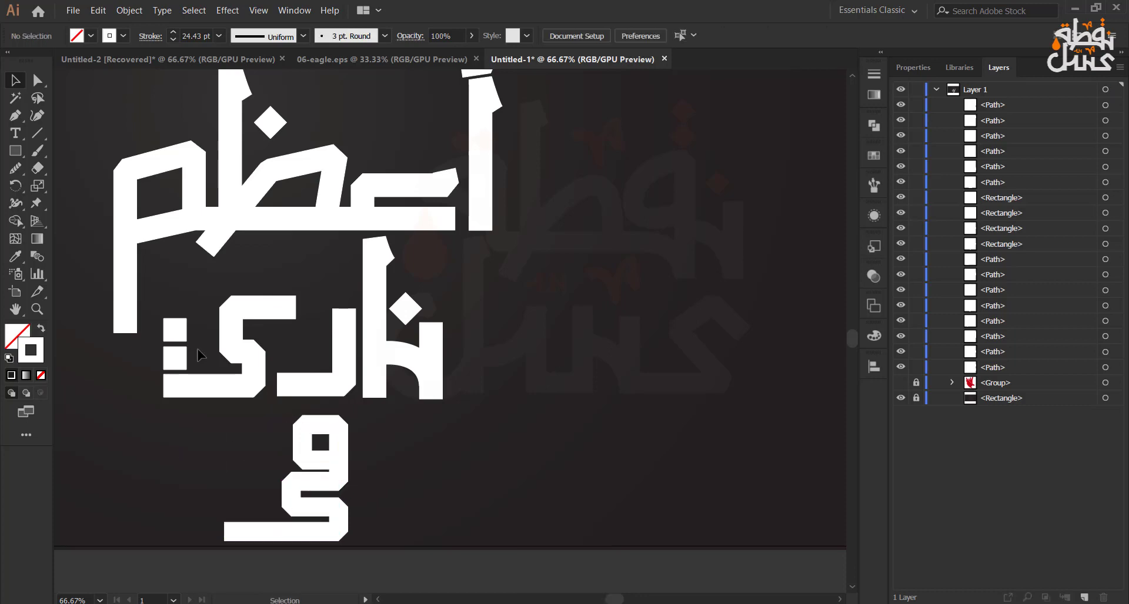
{"action": "scroll", "coordinate": [180, 463], "scroll_direction": "down", "scroll_amount": 1}
{"action": "key", "text": "ctrl+a"}
{"action": "key", "text": "shift+Up"}
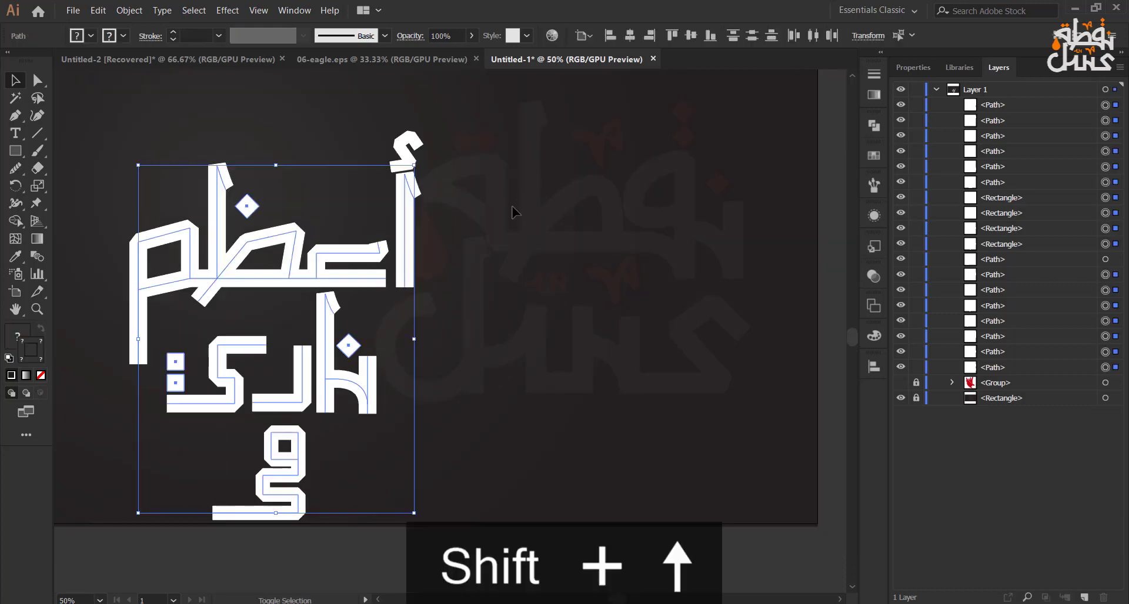
{"action": "key", "text": "ctrl+z"}
{"action": "key", "text": "ctrl+z"}
Select all the lettering, including the hamza, and move it up to free space at the artboard's lower edge
{"action": "key", "text": "ctrl+a"}
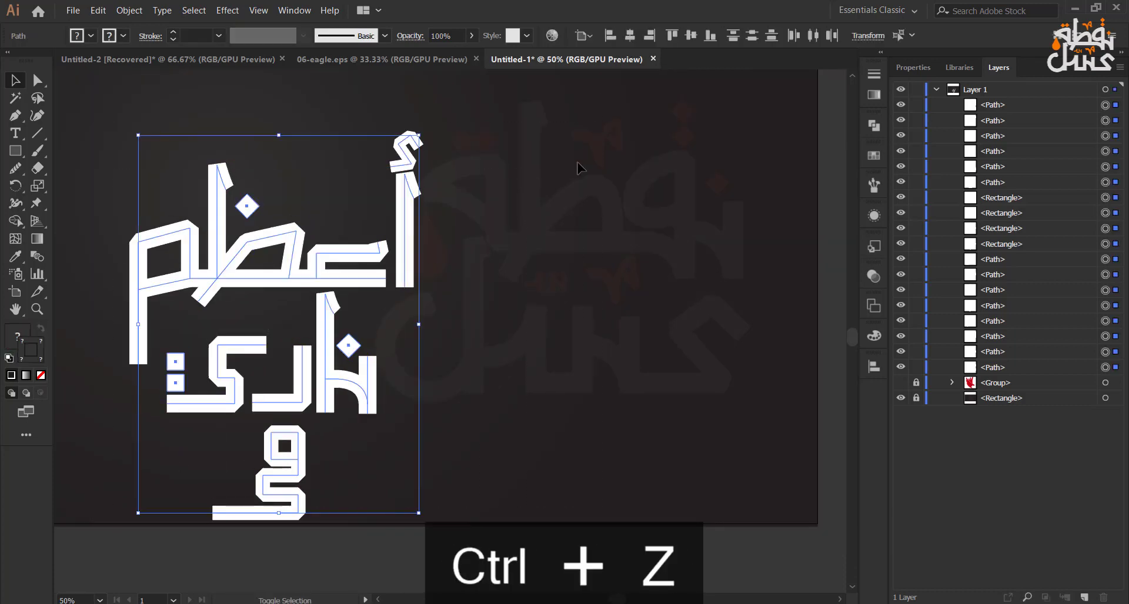
{"action": "key", "text": "shift+Up"}
{"action": "key", "text": "shift+Up"}
{"action": "key", "text": "shift+Up"}
{"action": "key", "text": "shift+Up"}
{"action": "key", "text": "shift+Up"}
{"action": "key", "text": "shift+Up"}
{"action": "key", "text": "shift+Up"}
{"action": "key", "text": "shift+Up"}
{"action": "key", "text": "shift+Up"}
{"action": "key", "text": "shift+Up"}
{"action": "key", "text": "shift+Up"}
{"action": "key", "text": "shift+Up"}
{"action": "left_click", "coordinate": [174, 478]}
Move the في path down to widen the gap beneath نادي
{"action": "left_click", "coordinate": [300, 378]}
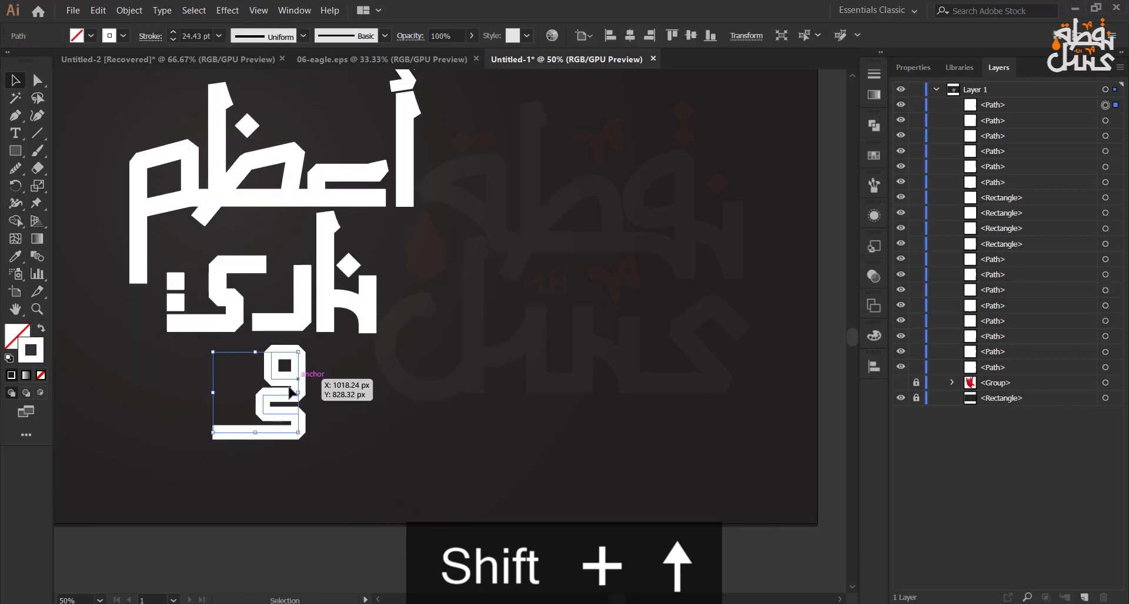
{"action": "key", "text": "Down"}
{"action": "key", "text": "Down"}
{"action": "key", "text": "Down"}
{"action": "key", "text": "Down"}
{"action": "key", "text": "Down"}
{"action": "key", "text": "Down"}
{"action": "key", "text": "Down"}
{"action": "key", "text": "Down"}
{"action": "key", "text": "Down"}
{"action": "key", "text": "Down"}
{"action": "key", "text": "Down"}
{"action": "key", "text": "Down"}
{"action": "key", "text": "Down"}
{"action": "key", "text": "Down"}
{"action": "key", "text": "Down"}
{"action": "key", "text": "Down"}
{"action": "key", "text": "Down"}
{"action": "key", "text": "Down"}
{"action": "key", "text": "Down"}
{"action": "key", "text": "Down"}
{"action": "key", "text": "Down"}
{"action": "key", "text": "Down"}
{"action": "key", "text": "Down"}
{"action": "key", "text": "Down"}
{"action": "key", "text": "Down"}
{"action": "key", "text": "Down"}
{"action": "key", "text": "Down"}
{"action": "left_click", "coordinate": [261, 357]}
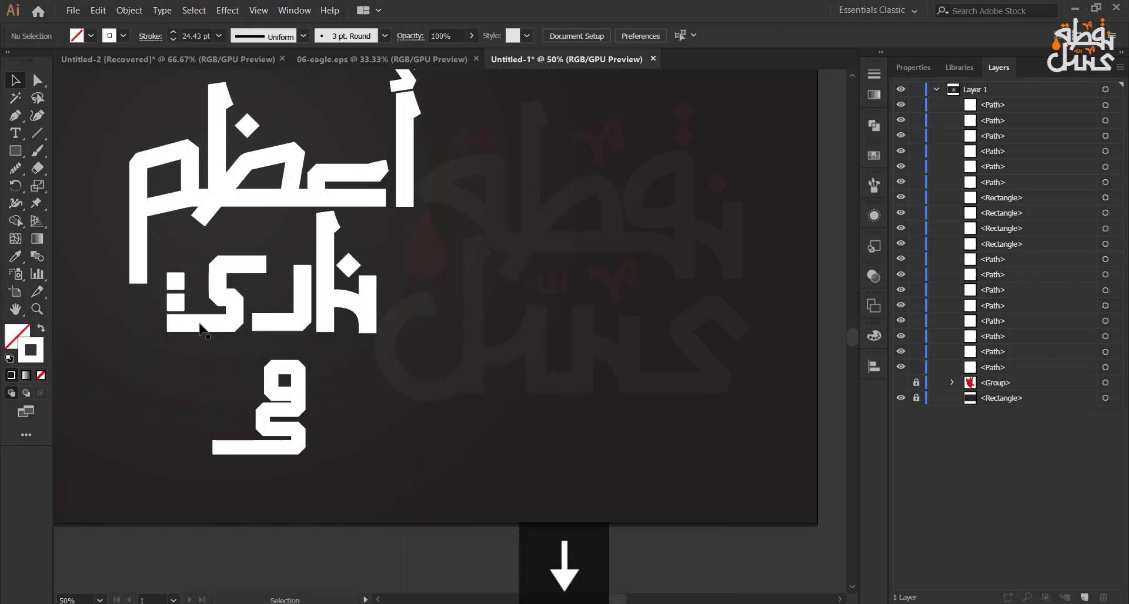
Copy the ن diamond dot above the ف and place two copied square dots side by side above the ي tail
{"action": "scroll", "coordinate": [261, 357], "scroll_direction": "up", "scroll_amount": 1}
{"action": "left_click_drag", "start_coordinate": [369, 244], "coordinate": [288, 351]}
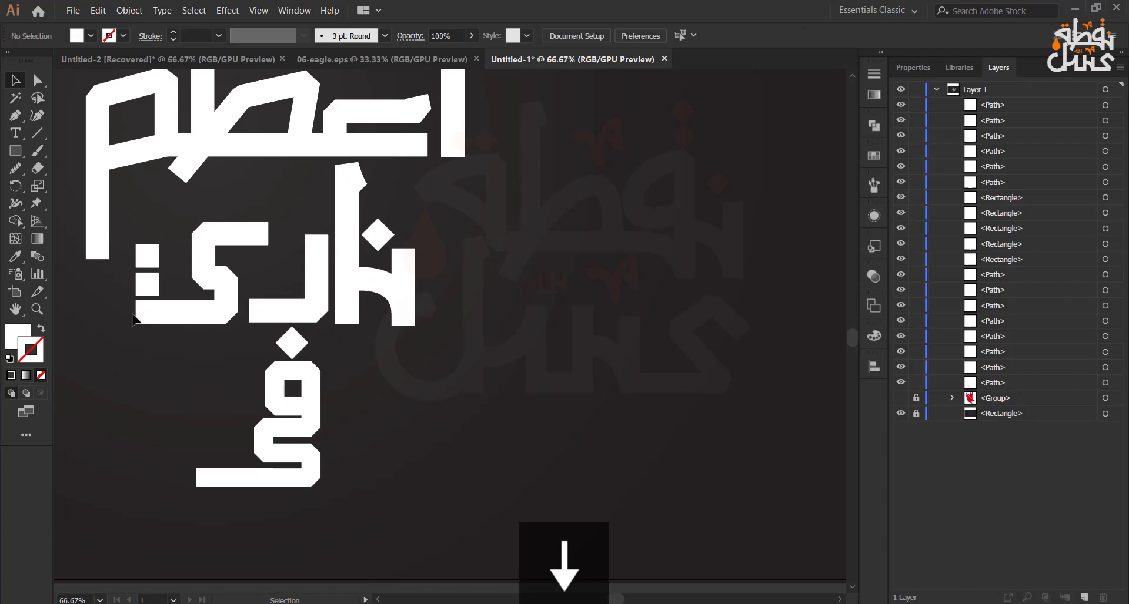
{"action": "left_click_drag", "start_coordinate": [147, 284], "coordinate": [210, 457]}
{"action": "left_click", "coordinate": [196, 408]}
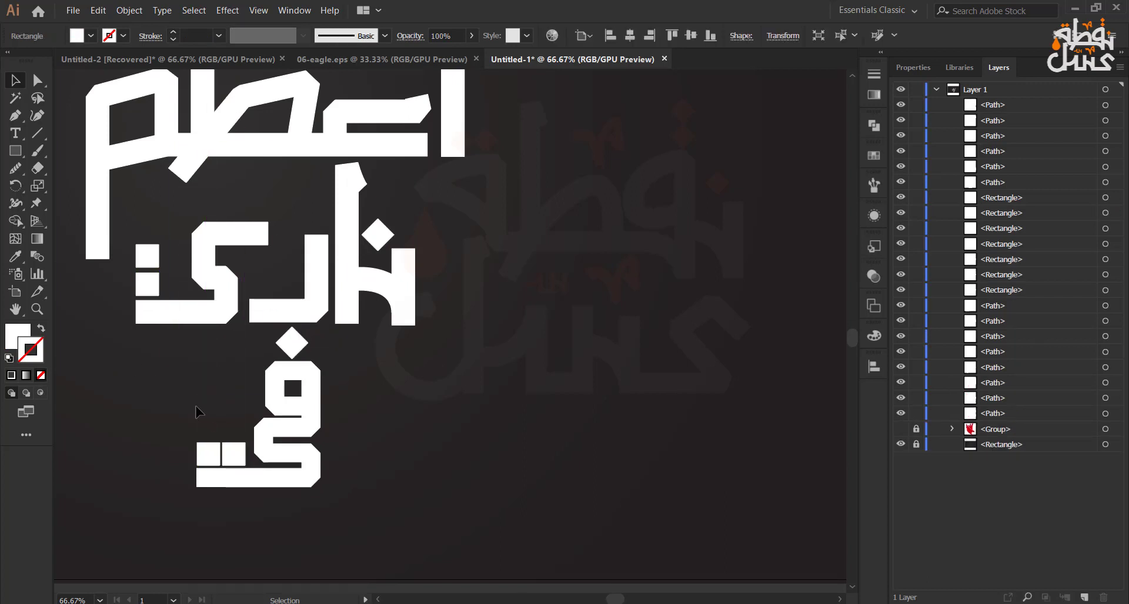
Move في together with its three dots up and right, beside the ن of نادي
{"action": "left_click_drag", "start_coordinate": [339, 339], "coordinate": [340, 339]}
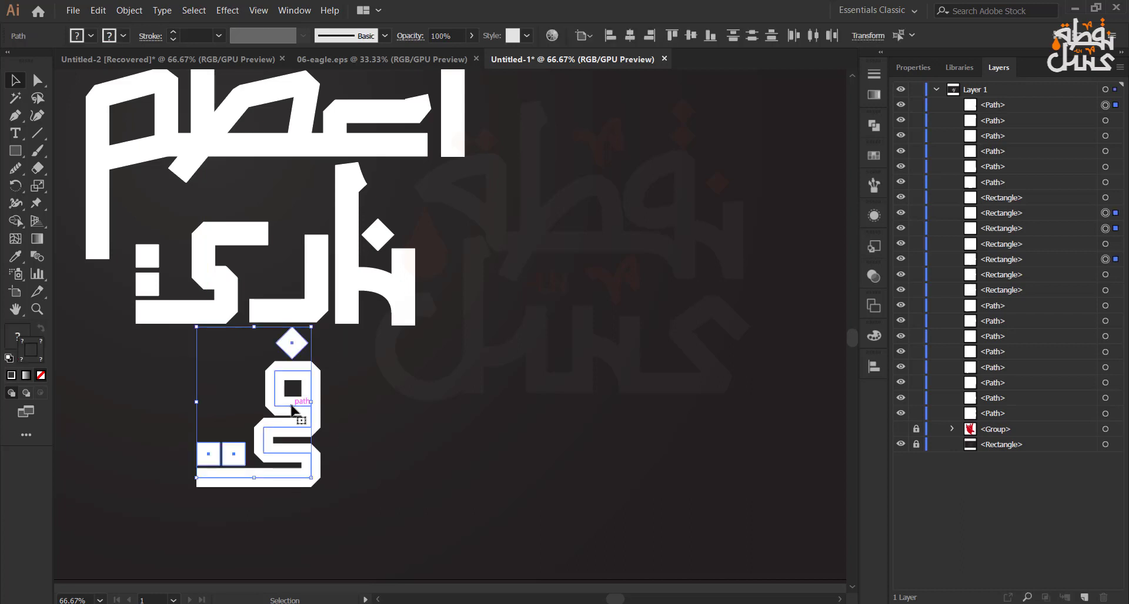
{"action": "left_click_drag", "start_coordinate": [292, 408], "coordinate": [447, 290]}
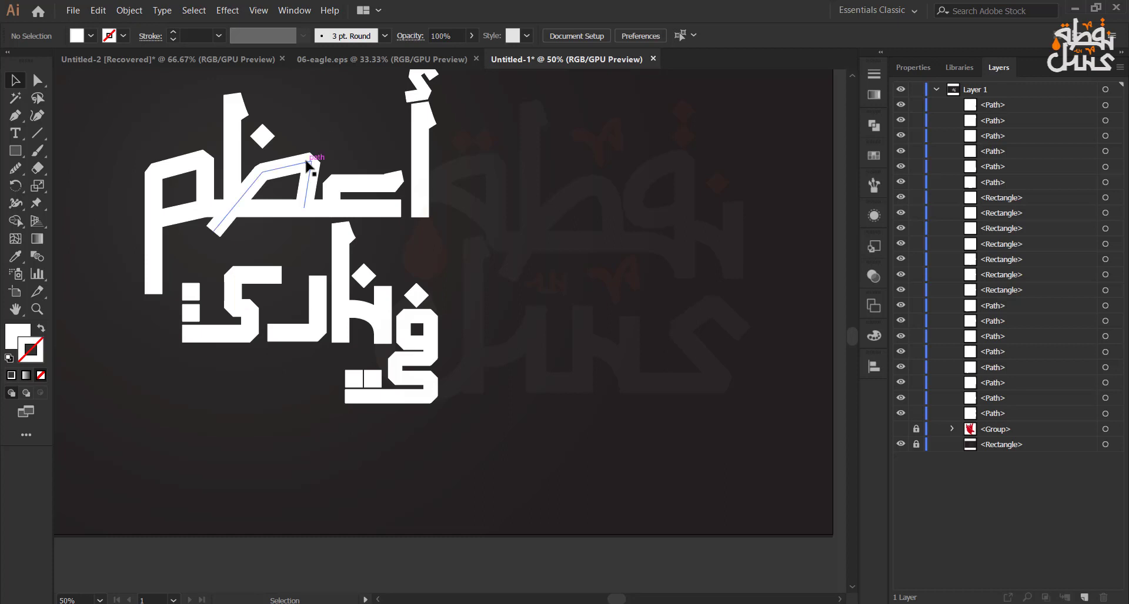
{"action": "left_click", "coordinate": [14, 120]}
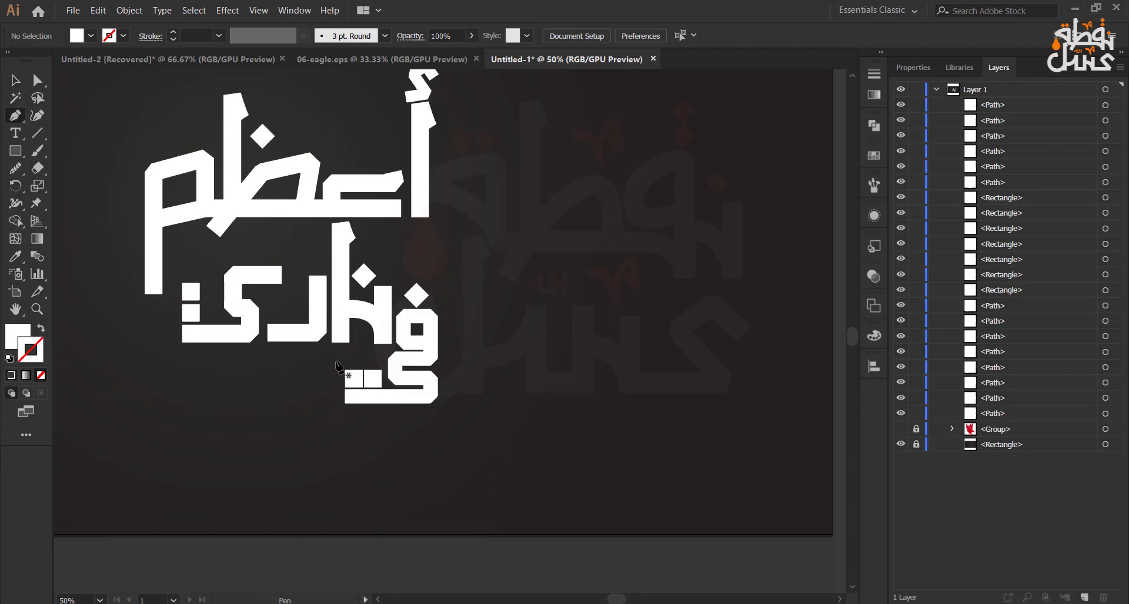
{"action": "left_click", "coordinate": [334, 362]}
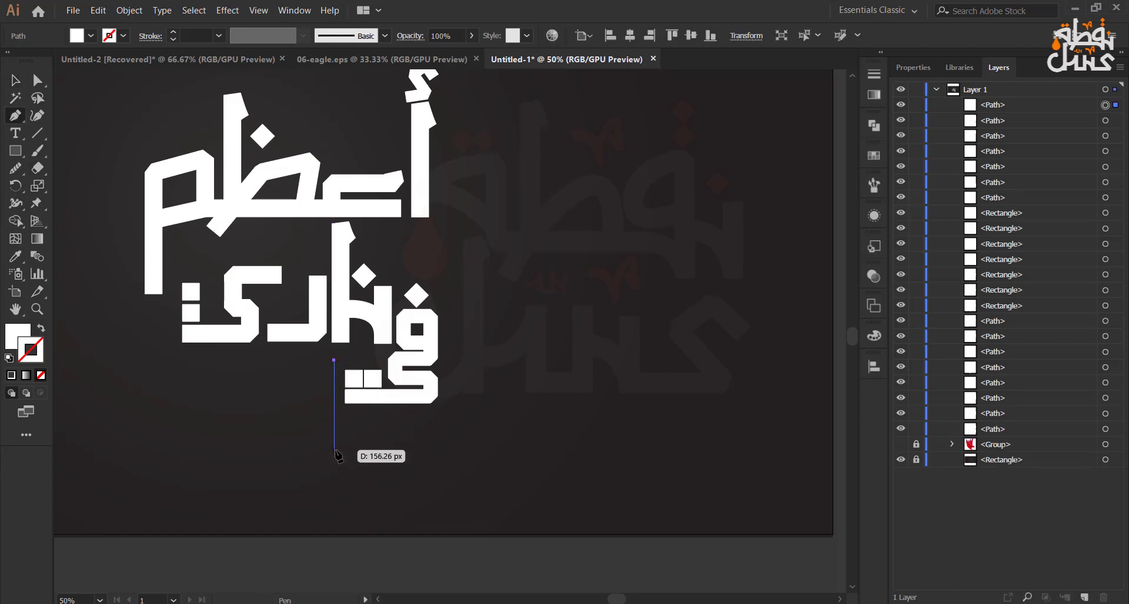
{"action": "key", "text": "ctrl+z"}
Copy the tall alef stem of أعظم to below نادي and nudge في with its dots right to clear it
{"action": "left_click", "coordinate": [334, 353]}
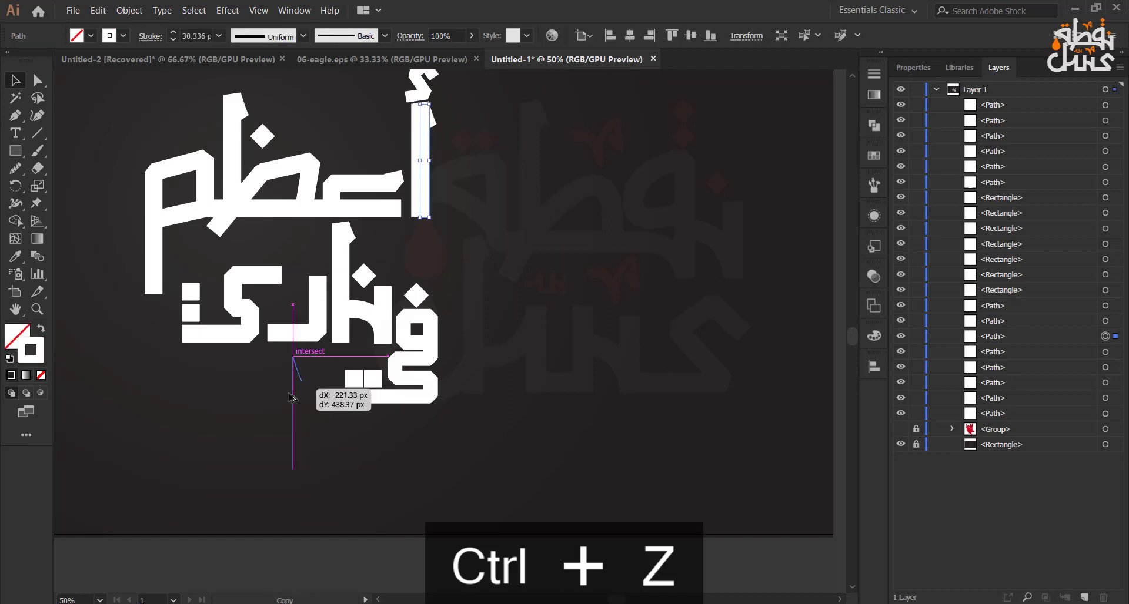
{"action": "left_click", "coordinate": [334, 468]}
{"action": "left_click_drag", "start_coordinate": [367, 457], "coordinate": [432, 293]}
{"action": "left_click", "coordinate": [355, 380], "text": "shift"}
{"action": "key", "text": "Right"}
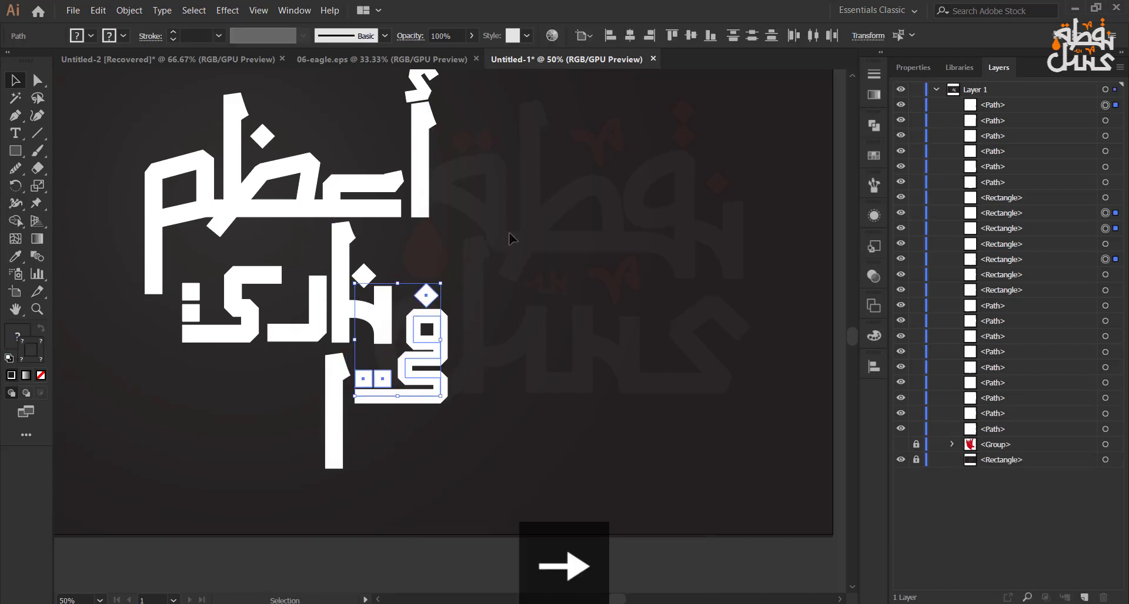
{"action": "left_click", "coordinate": [484, 246]}
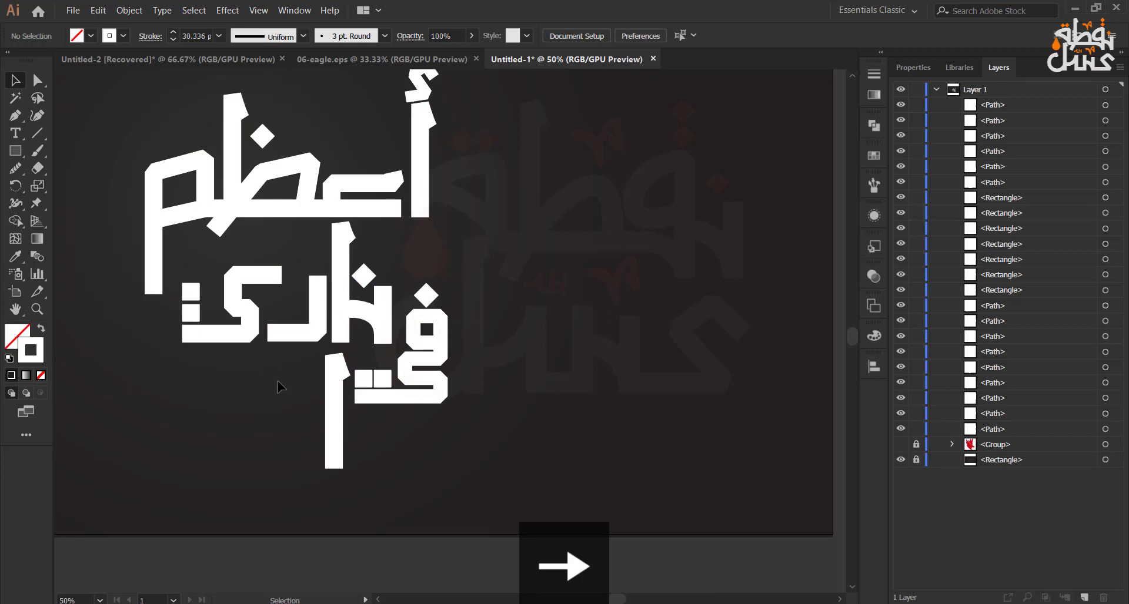
Duplicate the alef stem to its left as a ل and extend its foot with angular Pen segments forming the body of a ك
{"action": "left_click_drag", "start_coordinate": [334, 397], "coordinate": [304, 397]}
{"action": "left_click", "coordinate": [261, 442]}
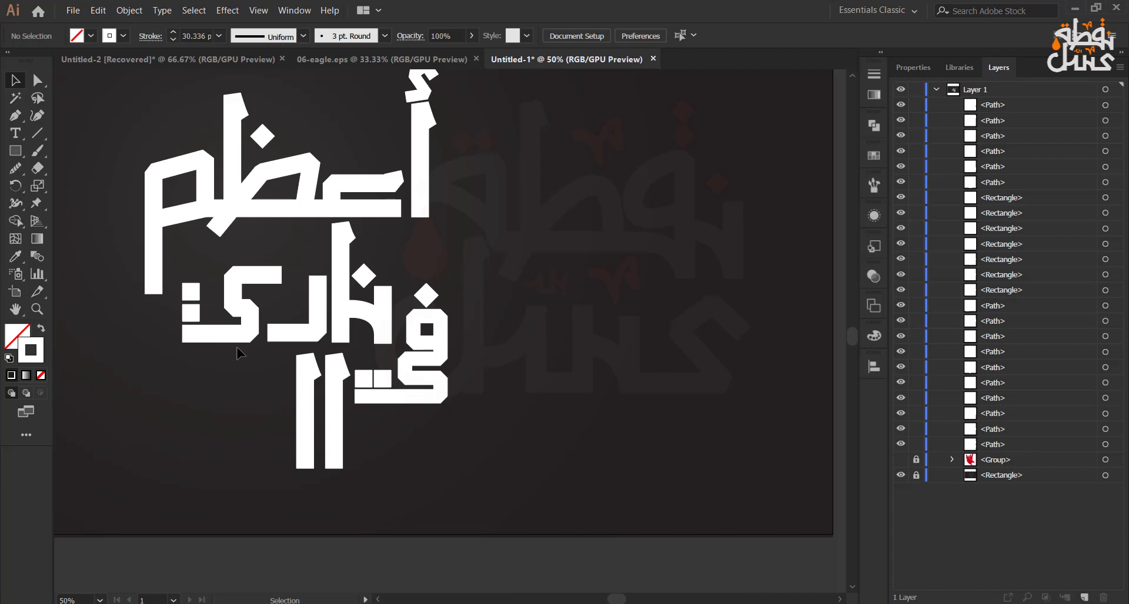
{"action": "left_click", "coordinate": [15, 121]}
{"action": "scroll", "coordinate": [269, 479], "scroll_direction": "up", "scroll_amount": 2}
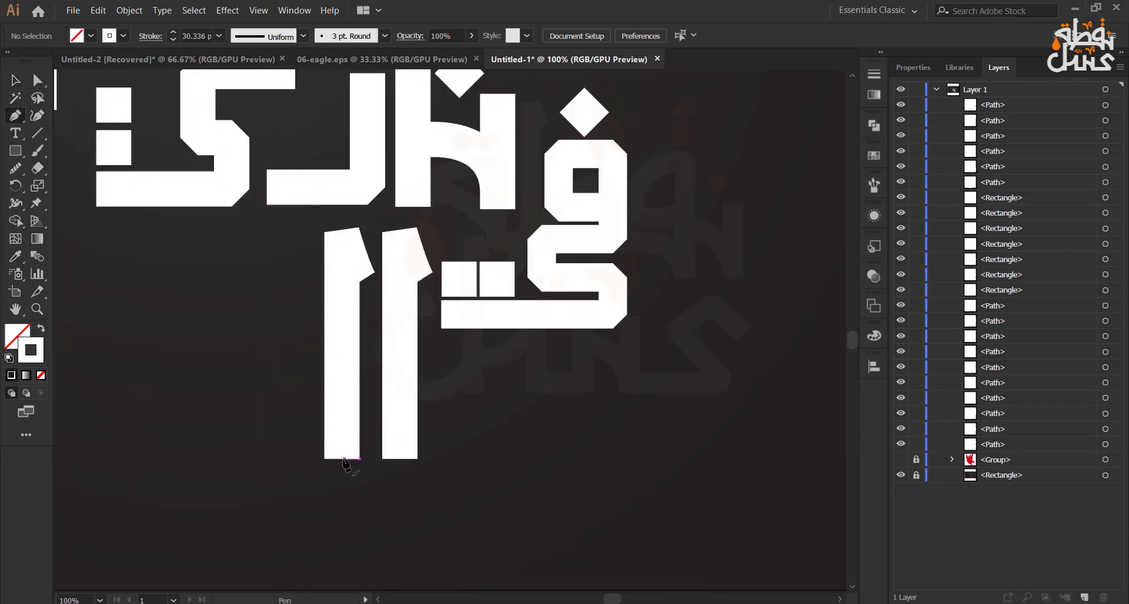
{"action": "left_click", "coordinate": [342, 458]}
{"action": "left_click", "coordinate": [217, 458]}
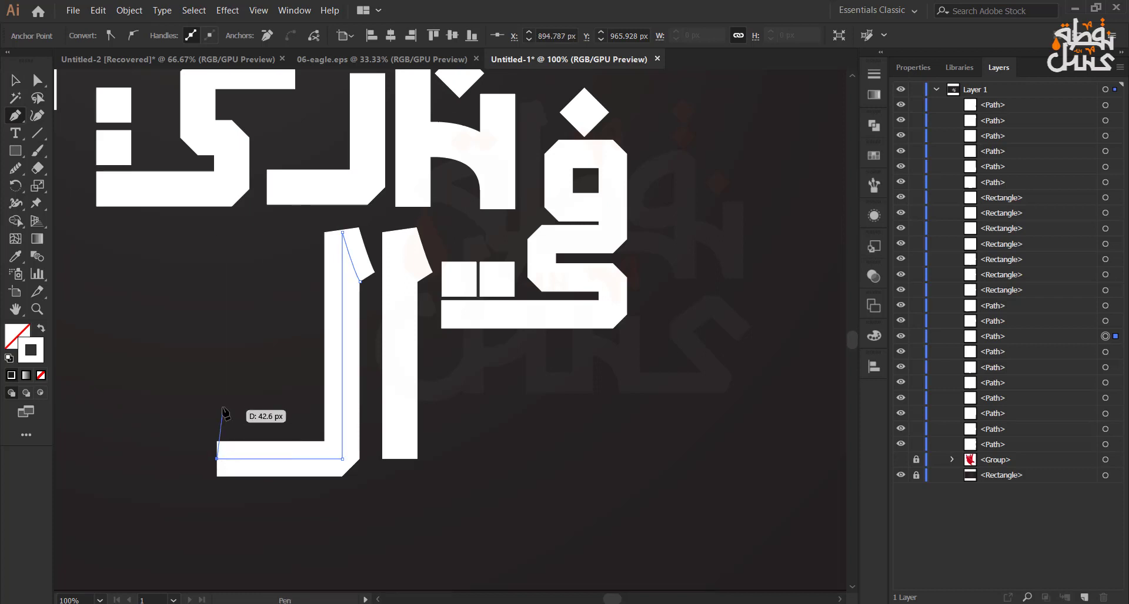
{"action": "left_click", "coordinate": [217, 405]}
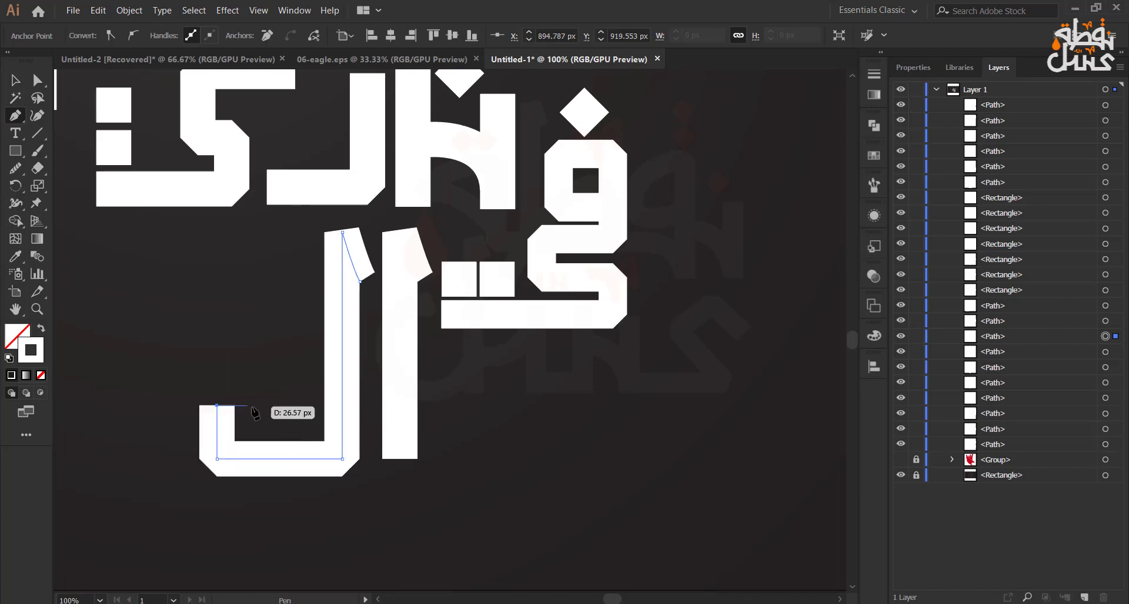
{"action": "left_click", "coordinate": [303, 406]}
{"action": "left_click", "coordinate": [303, 359]}
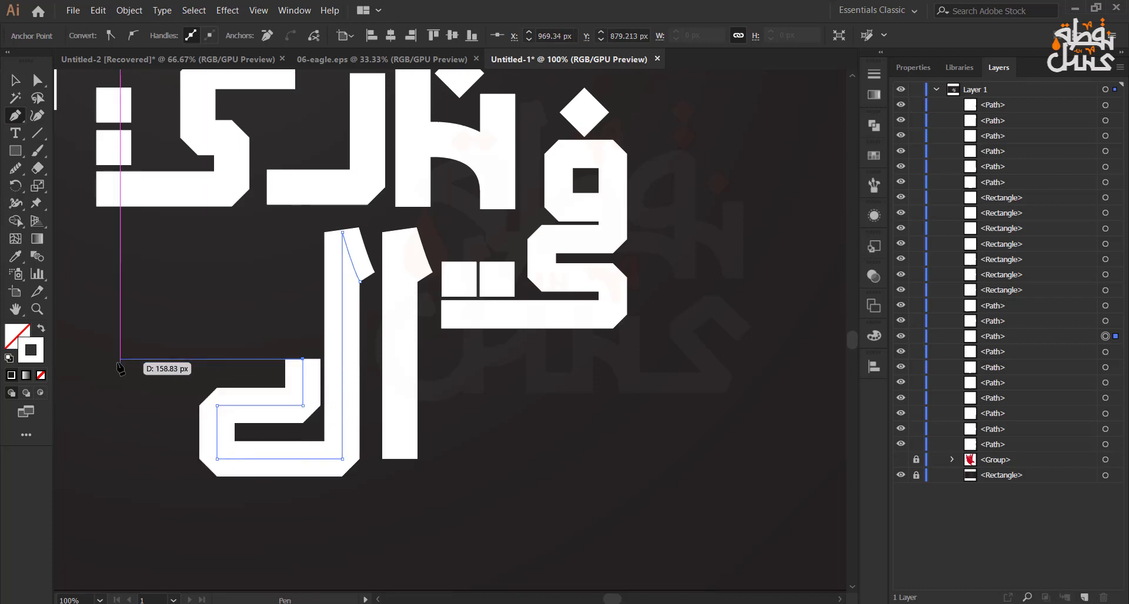
{"action": "left_click", "coordinate": [105, 358]}
{"action": "left_click", "coordinate": [288, 290]}
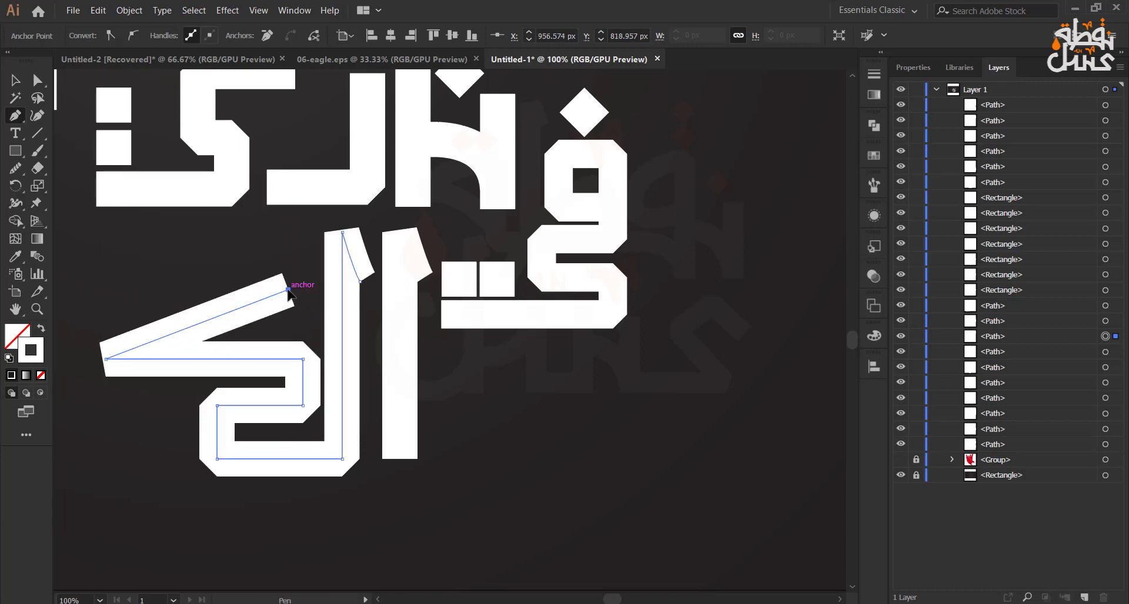
{"action": "key", "text": "Escape"}
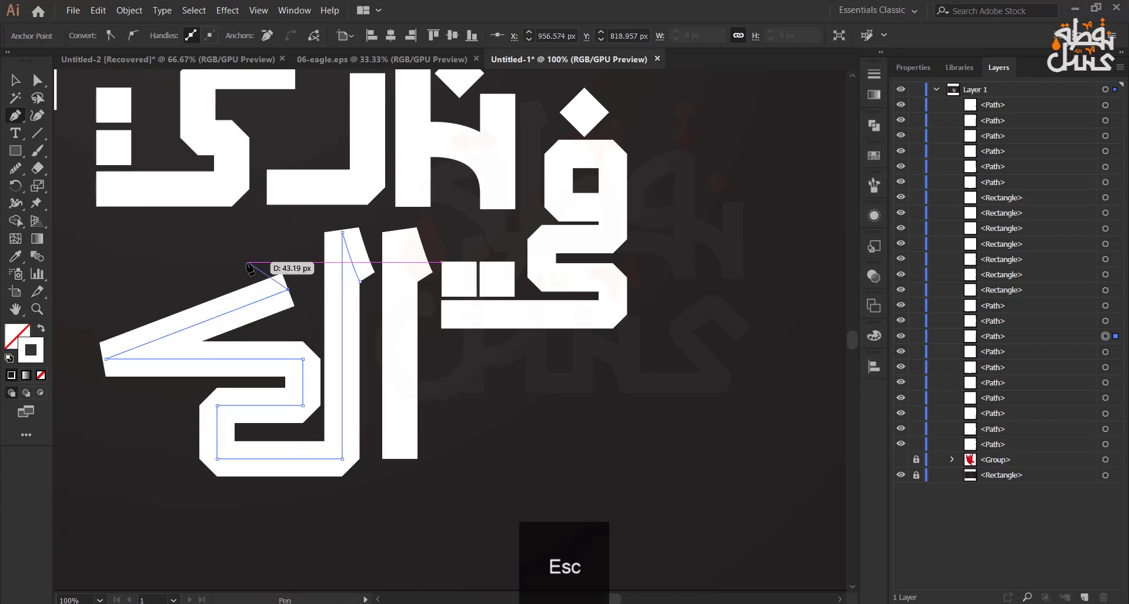
{"action": "key", "text": "ctrl+backslash"}
{"action": "key", "text": "ctrl+z"}
{"action": "key", "text": "ctrl+z"}
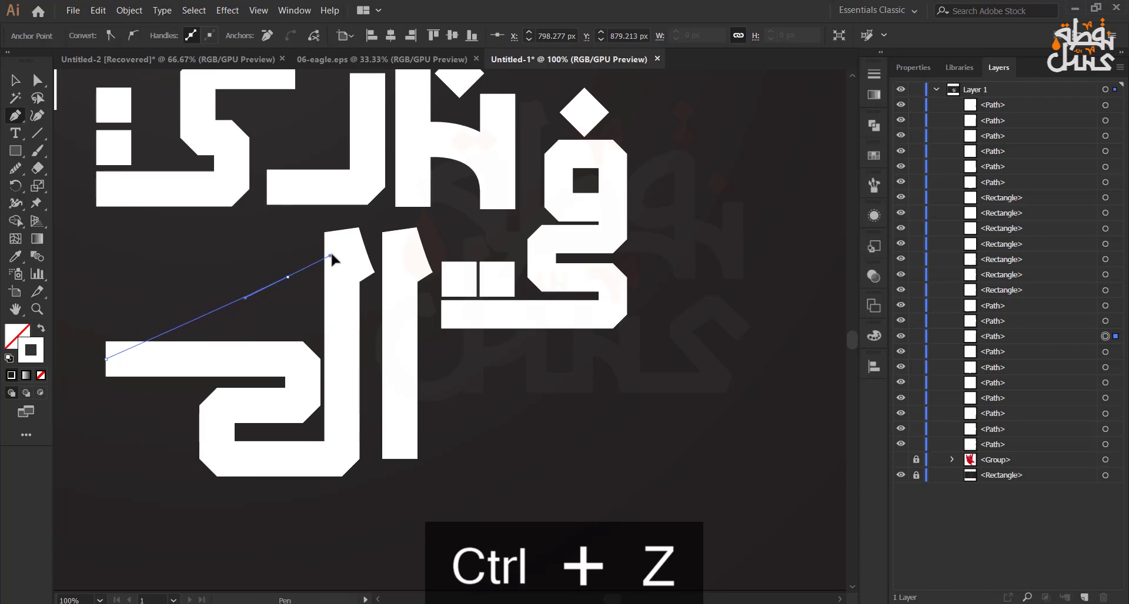
Add a gently curved arm rising toward the ل stem from the open end of the ك and finish the path
{"action": "left_click_drag", "start_coordinate": [331, 255], "coordinate": [343, 230]}
{"action": "key", "text": "Escape"}
{"action": "left_click", "coordinate": [16, 81]}
{"action": "left_click", "coordinate": [113, 255]}
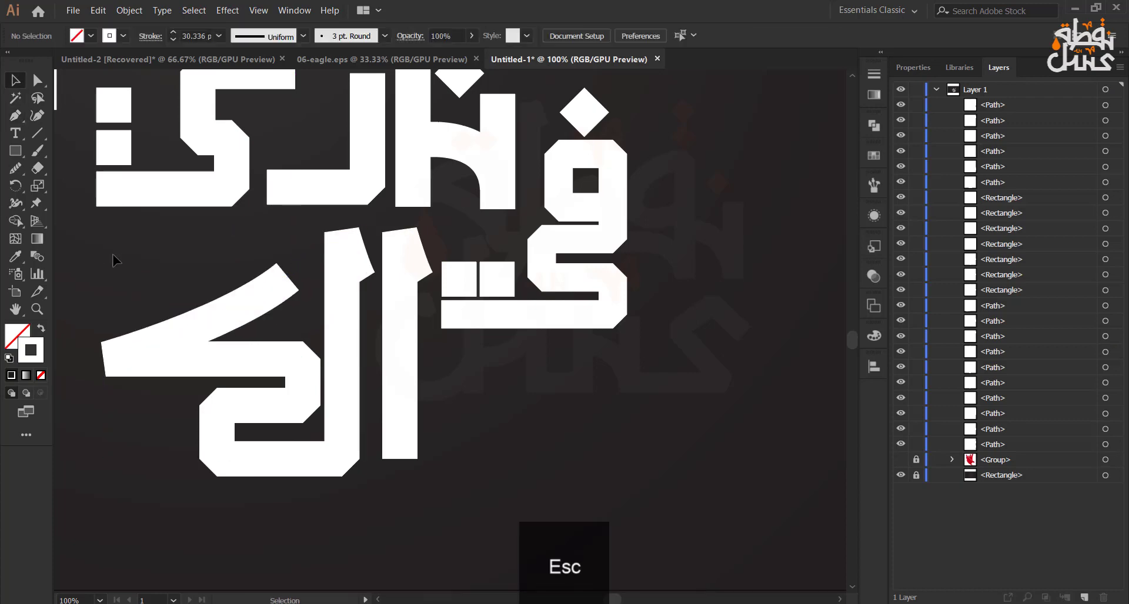
Raise the two bottom corner anchors of the لك path to narrow the gap inside the ك
{"action": "scroll", "coordinate": [133, 290], "scroll_direction": "down", "scroll_amount": 1}
{"action": "left_click_drag", "start_coordinate": [132, 290], "coordinate": [259, 298]}
{"action": "scroll", "coordinate": [316, 434], "scroll_direction": "up", "scroll_amount": 1}
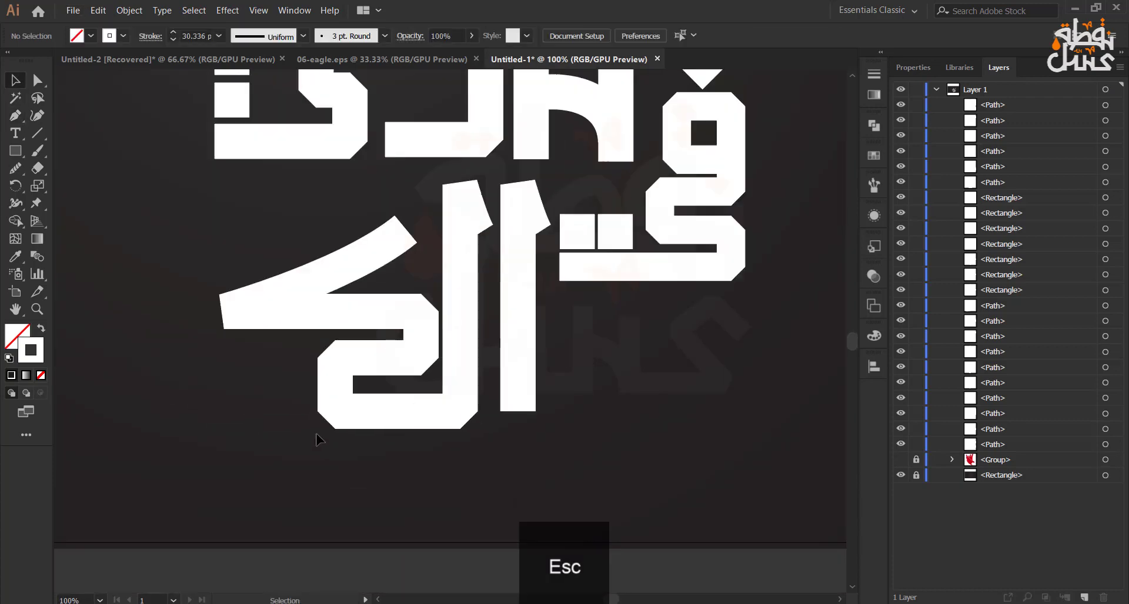
{"action": "key", "text": "a"}
{"action": "left_click_drag", "start_coordinate": [486, 389], "coordinate": [485, 388]}
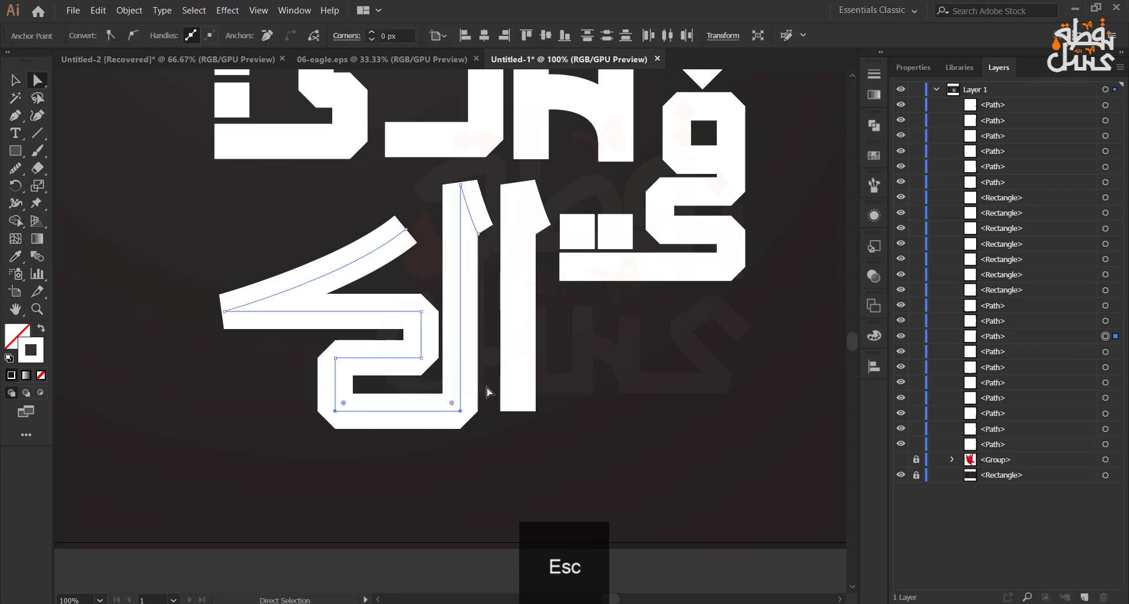
{"action": "key", "text": "Up"}
{"action": "key", "text": "Up"}
{"action": "key", "text": "Up"}
{"action": "key", "text": "Up"}
{"action": "key", "text": "Up"}
{"action": "key", "text": "Up"}
{"action": "key", "text": "Up"}
{"action": "key", "text": "Up"}
{"action": "key", "text": "Up"}
{"action": "key", "text": "Up"}
{"action": "key", "text": "Up"}
{"action": "key", "text": "Up"}
{"action": "key", "text": "Up"}
{"action": "key", "text": "Up"}
{"action": "key", "text": "Up"}
{"action": "key", "text": "Up"}
{"action": "key", "text": "Up"}
{"action": "key", "text": "Up"}
Shift the anchors of the ل stem slightly right, away from the ك body
{"action": "left_click_drag", "start_coordinate": [444, 453], "coordinate": [493, 179]}
{"action": "key", "text": "Right"}
{"action": "key", "text": "Right"}
{"action": "key", "text": "Right"}
{"action": "key", "text": "Right"}
{"action": "key", "text": "Right"}
{"action": "key", "text": "Right"}
{"action": "key", "text": "Right"}
{"action": "key", "text": "Right"}
{"action": "left_click", "coordinate": [250, 233]}
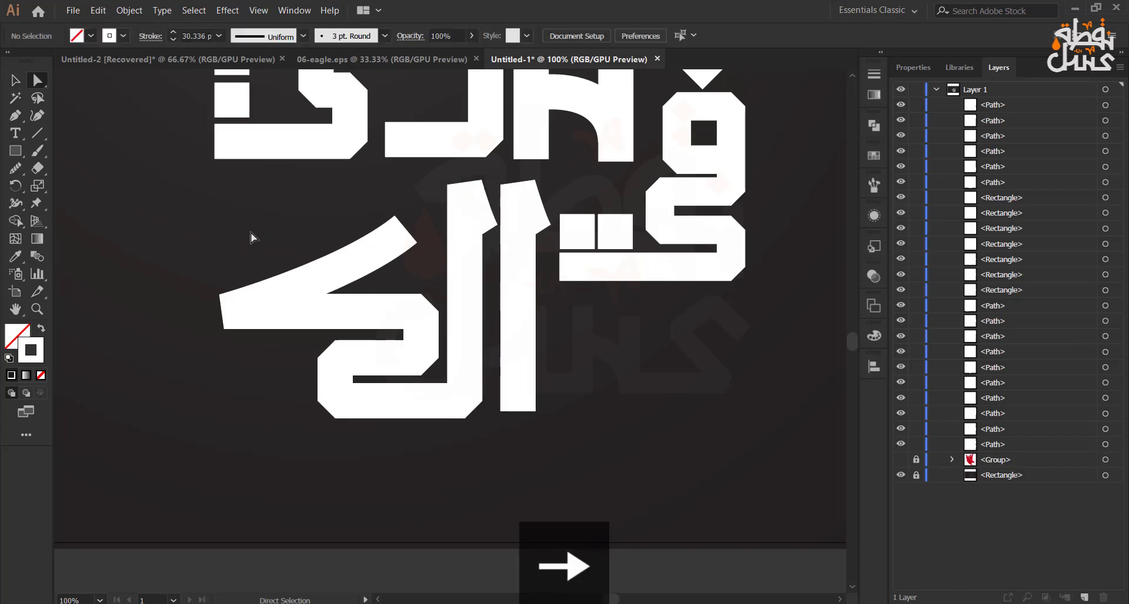
Draw a Pen path leftward from the lower corner of the ك, then up and left as the upper part of the و head
{"action": "left_click", "coordinate": [15, 115]}
{"action": "left_click", "coordinate": [334, 401]}
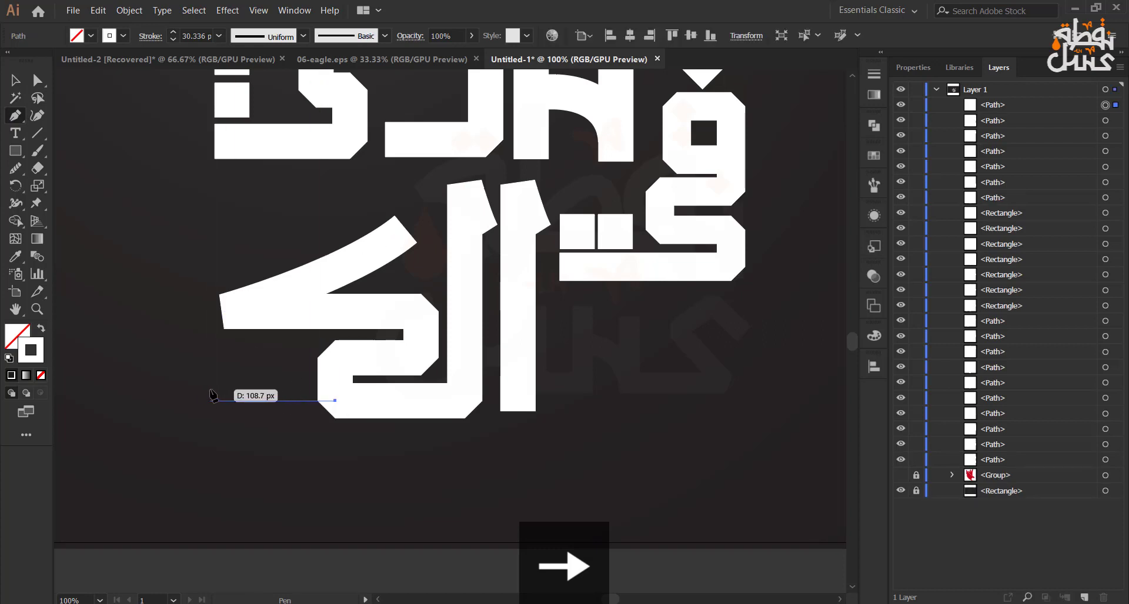
{"action": "left_click", "coordinate": [211, 401]}
{"action": "left_click", "coordinate": [210, 299]}
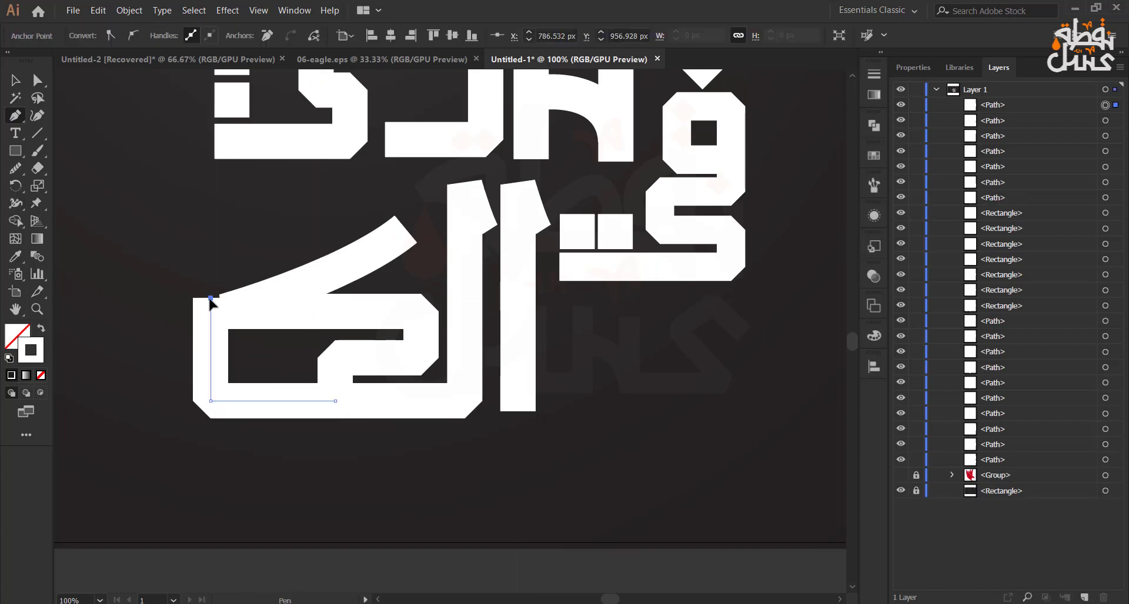
{"action": "key", "text": "ctrl+z"}
{"action": "key", "text": "ctrl+z"}
{"action": "left_click", "coordinate": [197, 401]}
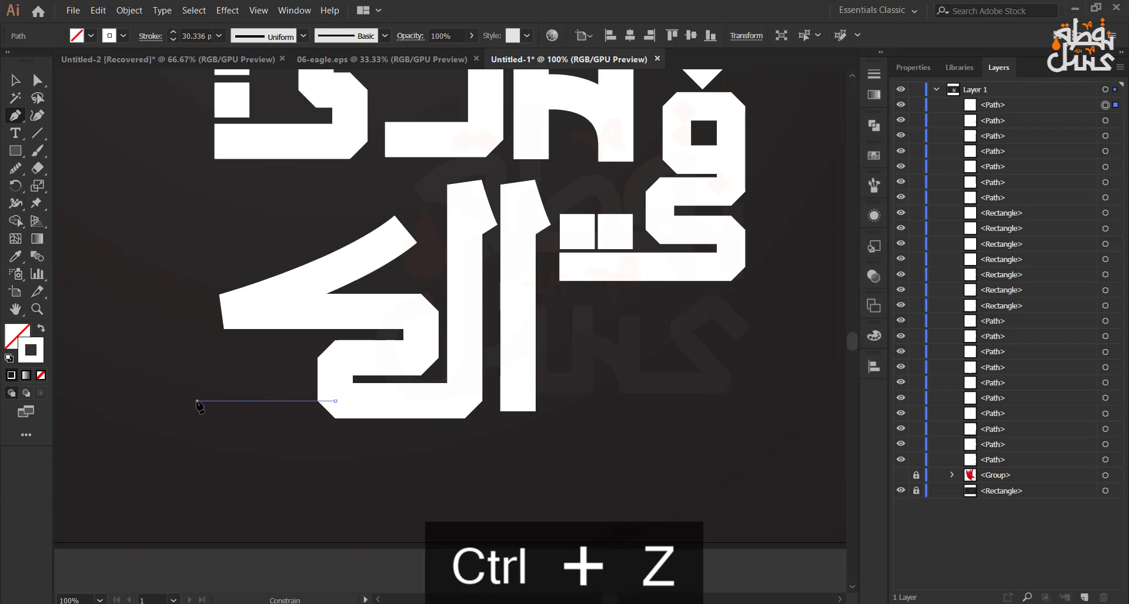
{"action": "left_click", "coordinate": [197, 292]}
{"action": "left_click", "coordinate": [143, 292]}
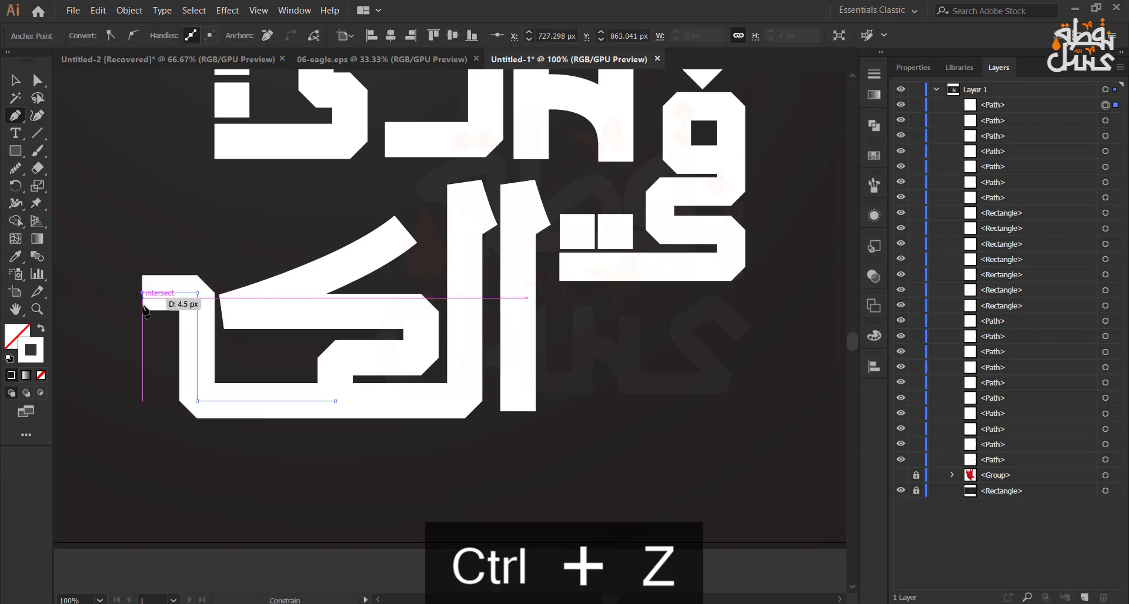
Bring the و path down to the baseline and back right, making its head a tall, narrow angular loop
{"action": "left_click", "coordinate": [143, 398]}
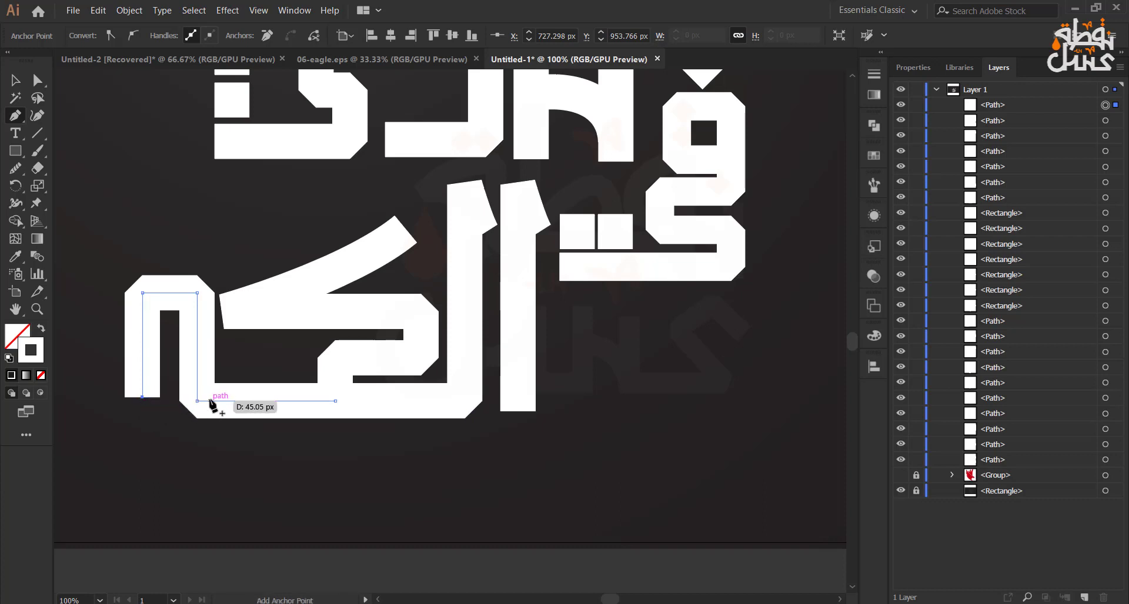
{"action": "key", "text": "ctrl+z"}
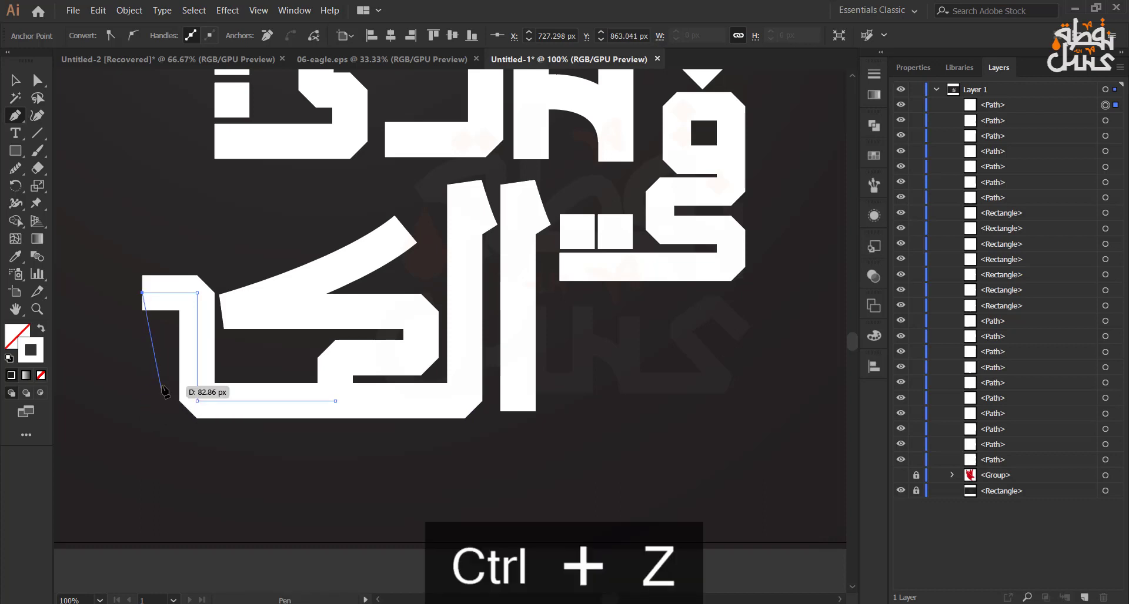
{"action": "left_click", "coordinate": [142, 401]}
{"action": "left_click", "coordinate": [190, 401]}
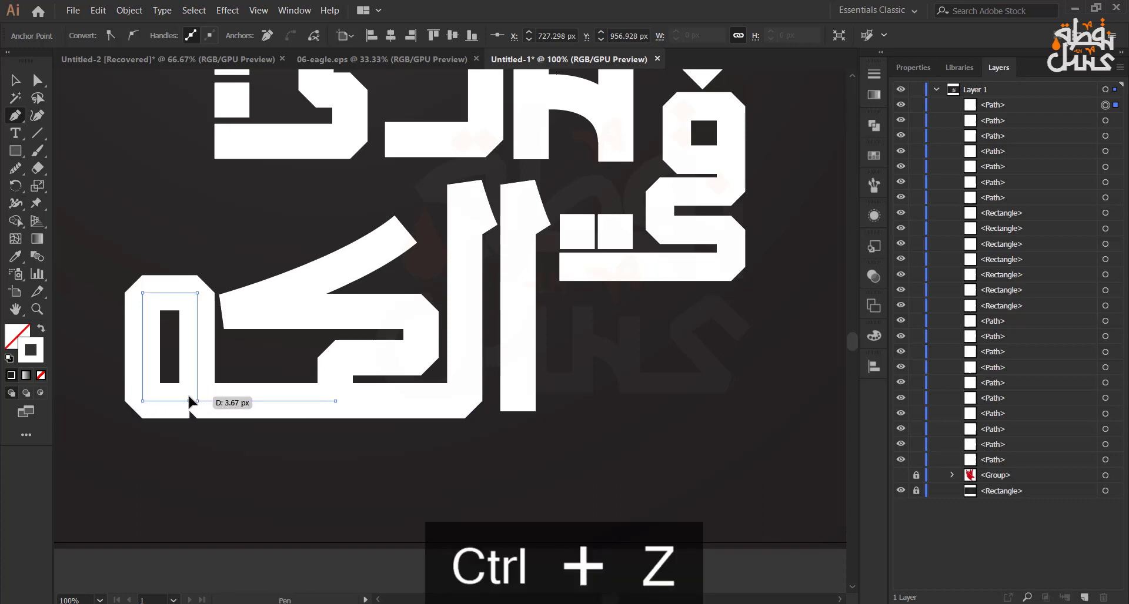
{"action": "key", "text": "Escape"}
{"action": "key", "text": "v"}
{"action": "left_click", "coordinate": [106, 372]}
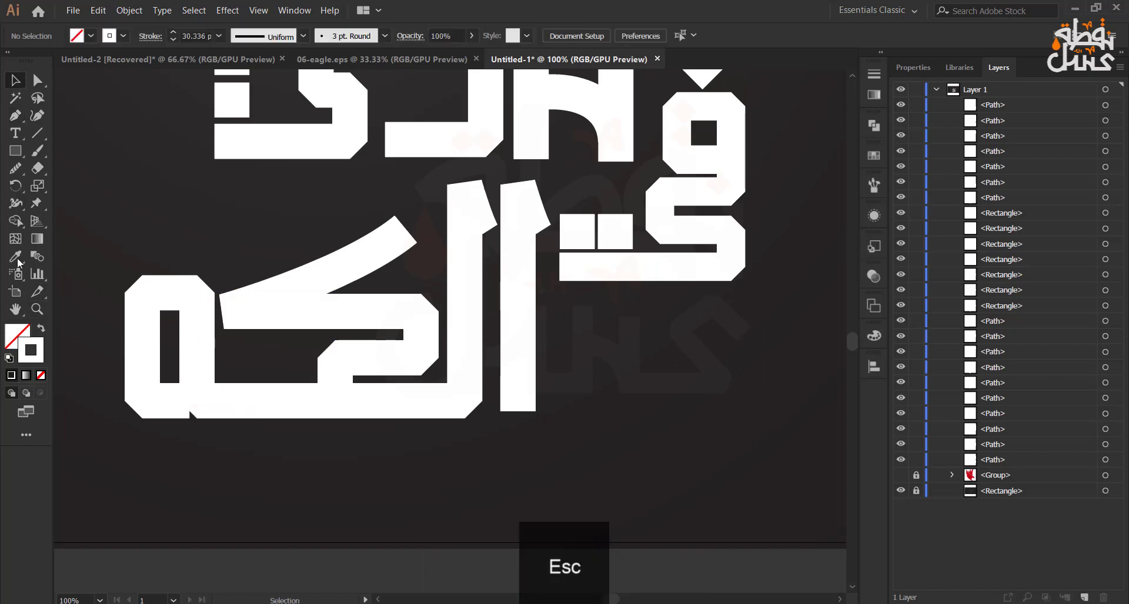
Draw the و tail with the Pen tool as a stroke going down from the loop's lower right corner and then left
{"action": "left_click", "coordinate": [18, 121]}
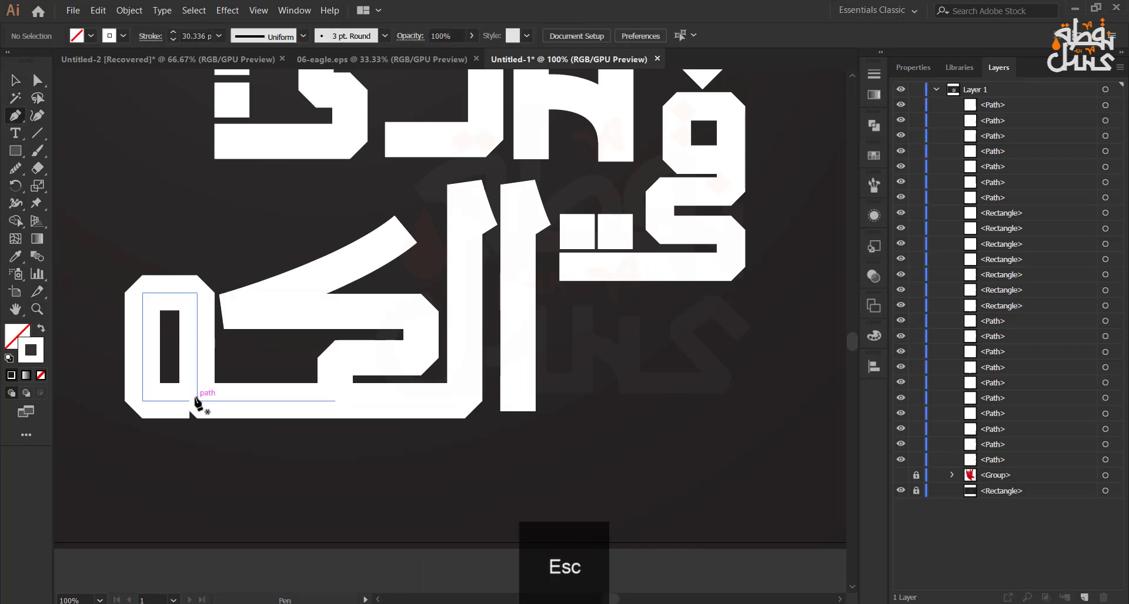
{"action": "left_click", "coordinate": [197, 399]}
{"action": "left_click", "coordinate": [196, 460]}
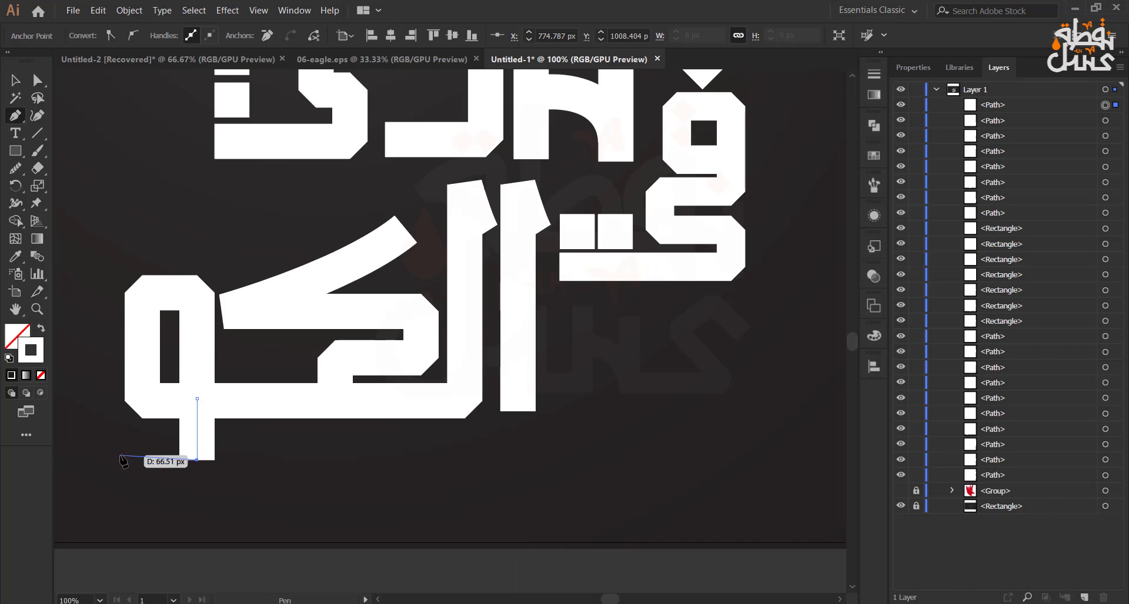
{"action": "left_click", "coordinate": [125, 459]}
{"action": "key", "text": "Escape"}
Draw a square, open-topped ن bowl with the Pen tool just left of the و
{"action": "scroll", "coordinate": [136, 461], "scroll_direction": "down", "scroll_amount": 2}
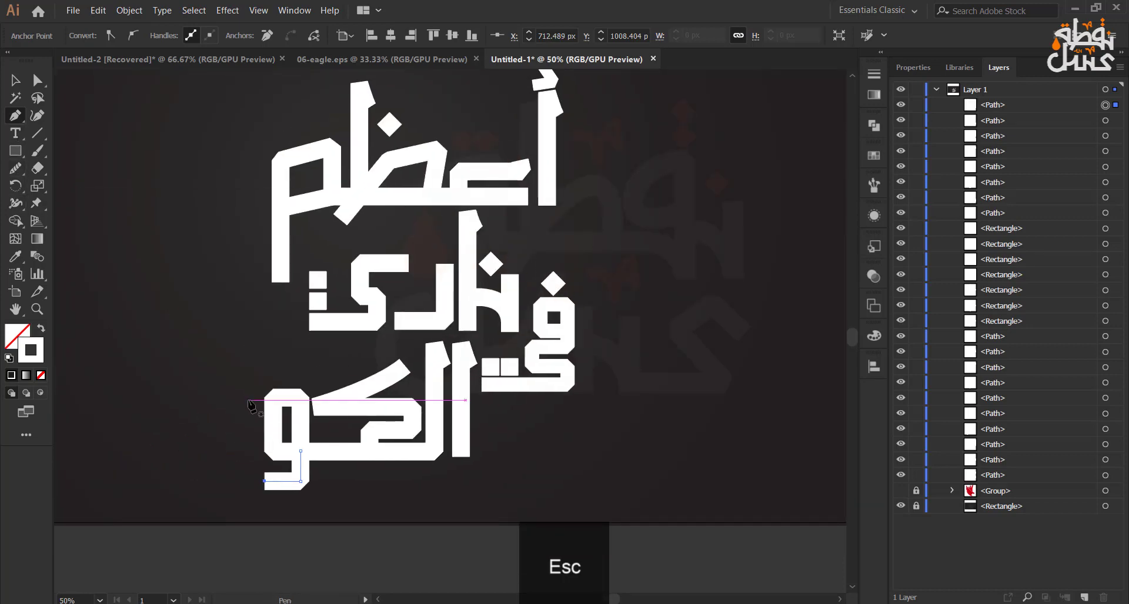
{"action": "left_click", "coordinate": [253, 393]}
{"action": "left_click", "coordinate": [253, 451]}
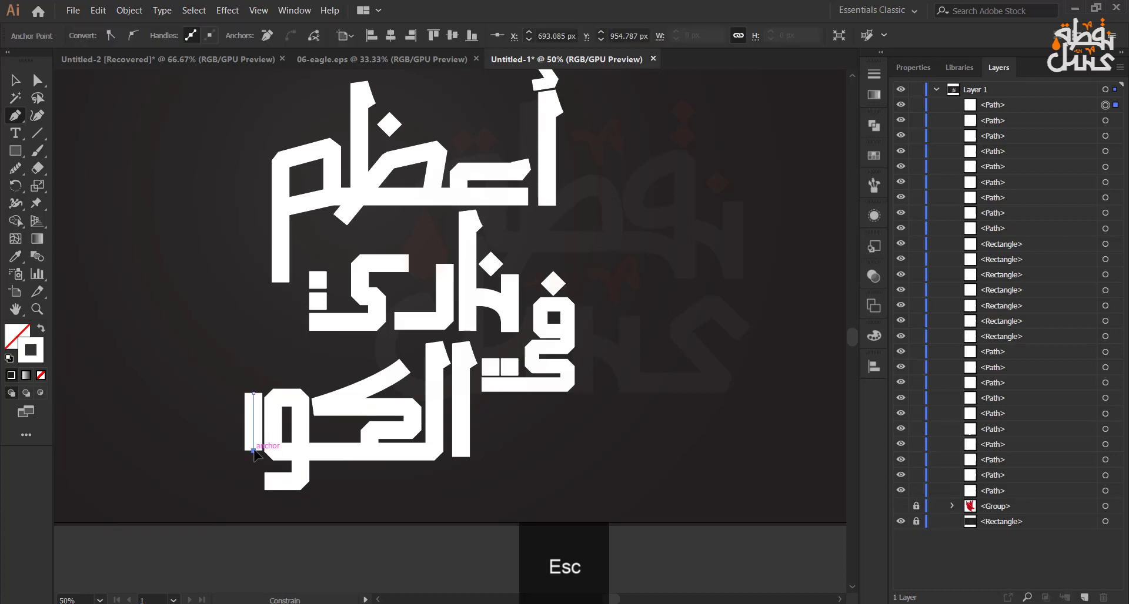
{"action": "left_click", "coordinate": [201, 450]}
{"action": "left_click", "coordinate": [200, 393]}
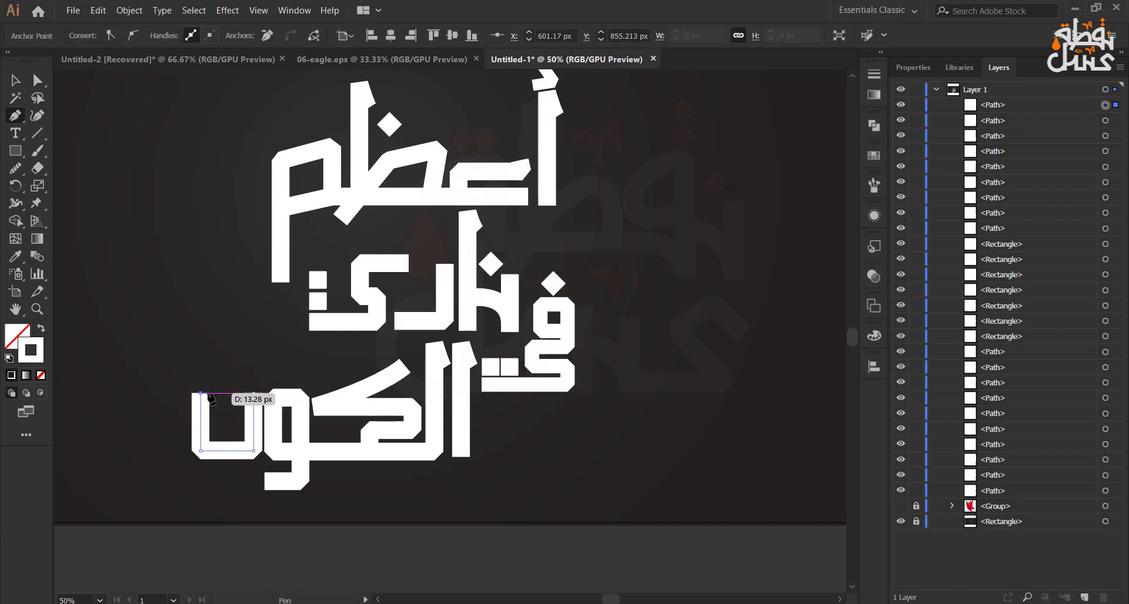
{"action": "key", "text": "Escape"}
Nudge the ن bowl left to leave a small gap beside the و
{"action": "left_click", "coordinate": [188, 414], "text": "ctrl"}
{"action": "left_click", "coordinate": [214, 452]}
{"action": "key", "text": "Left"}
{"action": "key", "text": "Left"}
{"action": "key", "text": "Left"}
{"action": "key", "text": "Left"}
{"action": "key", "text": "Left"}
{"action": "key", "text": "Left"}
{"action": "key", "text": "Left"}
{"action": "key", "text": "Left"}
{"action": "key", "text": "Left"}
{"action": "key", "text": "Left"}
{"action": "key", "text": "Left"}
{"action": "key", "text": "Left"}
{"action": "key", "text": "Left"}
{"action": "key", "text": "Left"}
{"action": "key", "text": "Left"}
{"action": "key", "text": "Left"}
{"action": "key", "text": "Left"}
{"action": "key", "text": "Left"}
{"action": "key", "text": "Left"}
{"action": "key", "text": "Left"}
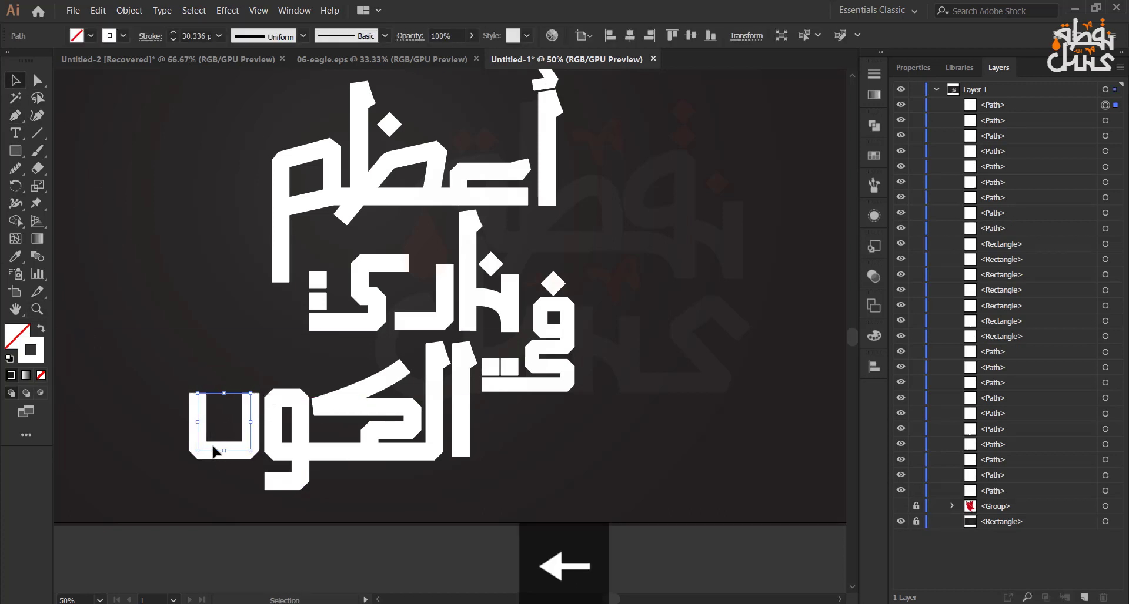
{"action": "key", "text": "Right"}
{"action": "key", "text": "Right"}
{"action": "left_click", "coordinate": [197, 327]}
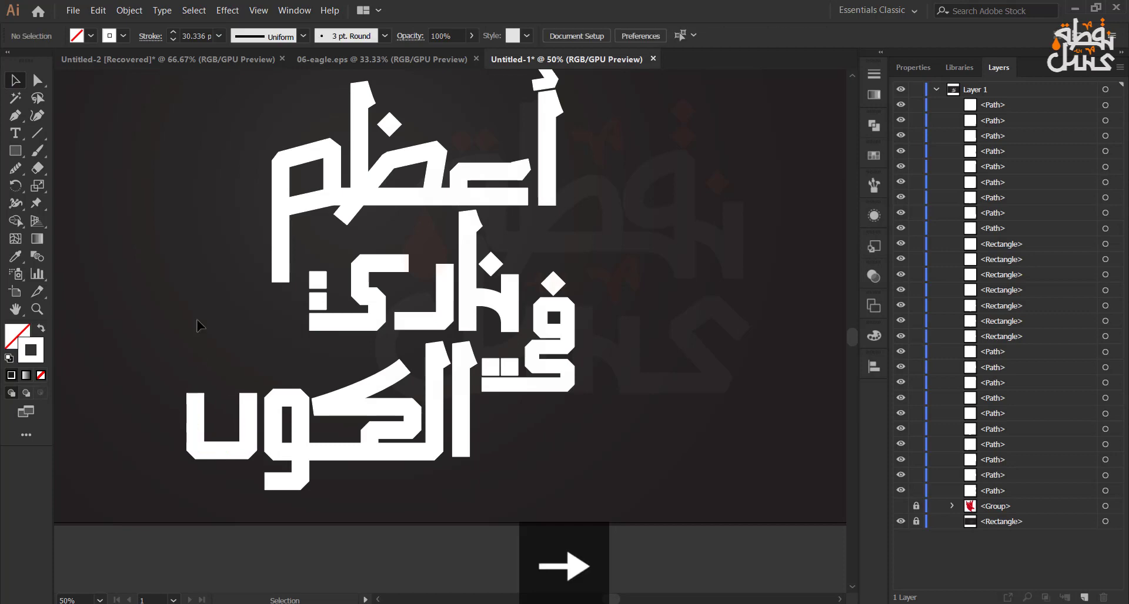
Copy the diamond dot of the ف to the opening above the ن bowl of الكون
{"action": "scroll", "coordinate": [229, 332], "scroll_direction": "down", "scroll_amount": 1}
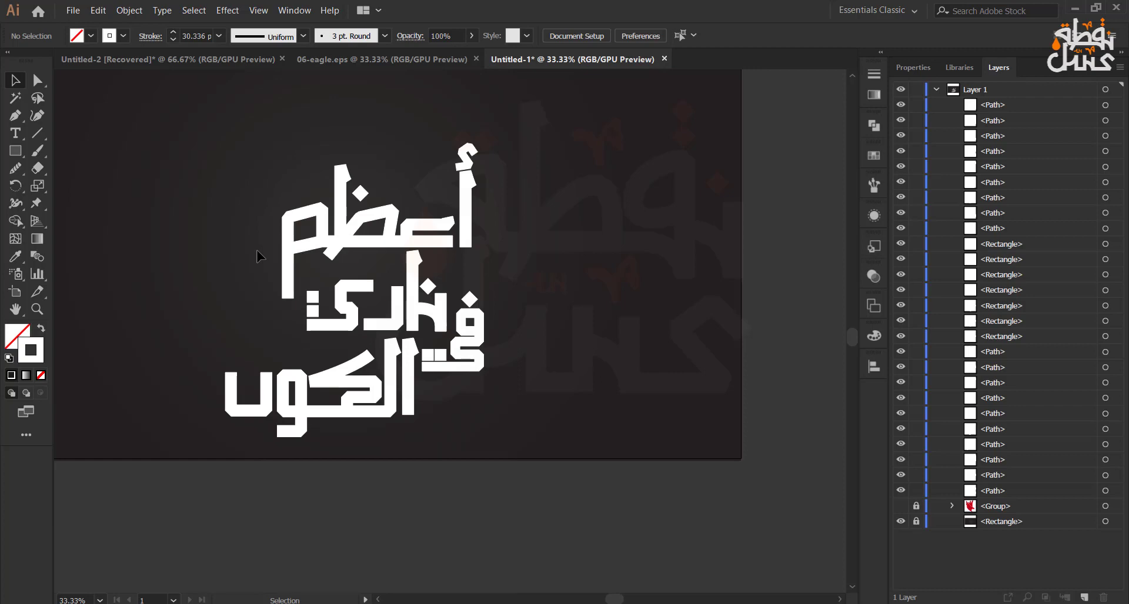
{"action": "scroll", "coordinate": [388, 354], "scroll_direction": "up", "scroll_amount": 1}
{"action": "left_click_drag", "start_coordinate": [513, 276], "coordinate": [177, 382]}
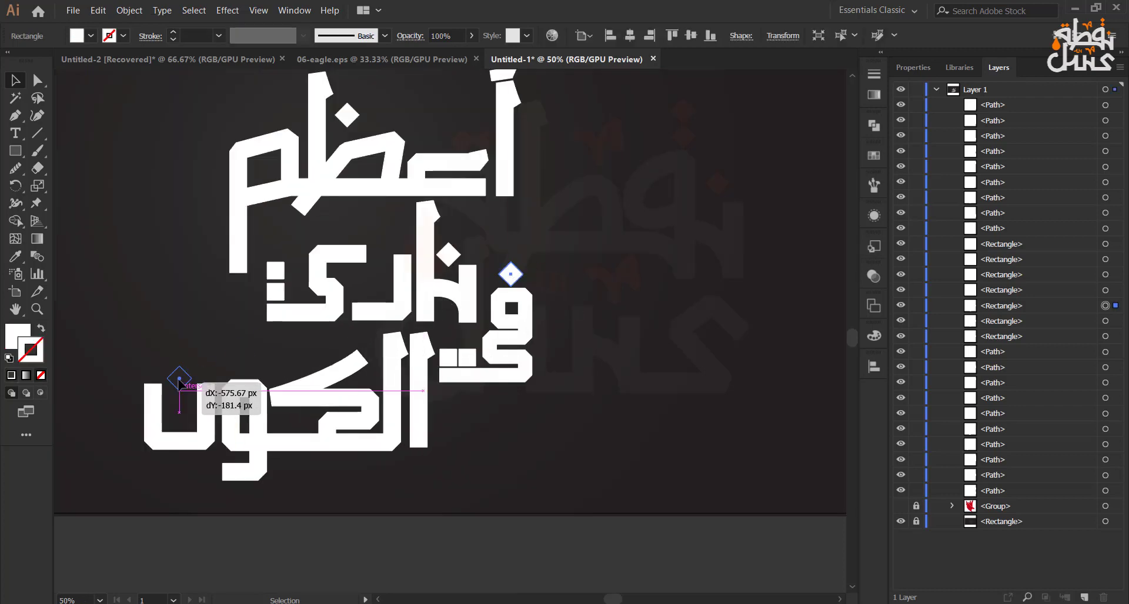
{"action": "left_click", "coordinate": [229, 205]}
Move أعظم with its dot and hamza up and left, and shift نادي with its dots left away from في
{"action": "scroll", "coordinate": [217, 223], "scroll_direction": "down", "scroll_amount": 1}
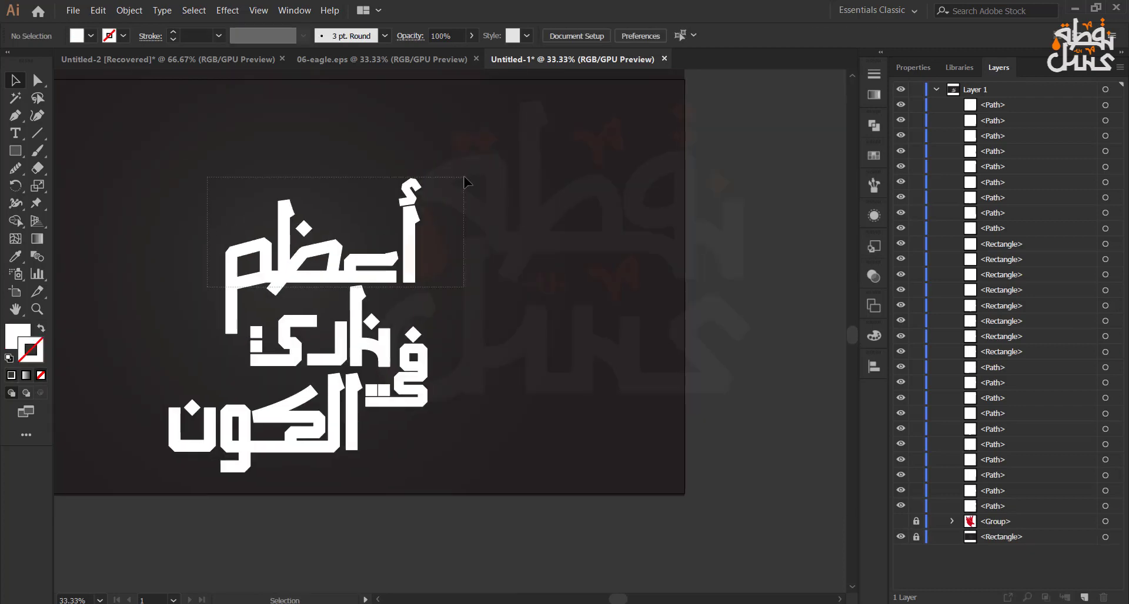
{"action": "left_click_drag", "start_coordinate": [463, 177], "coordinate": [464, 177]}
{"action": "left_click_drag", "start_coordinate": [371, 272], "coordinate": [238, 187]}
{"action": "left_click_drag", "start_coordinate": [231, 362], "coordinate": [398, 267]}
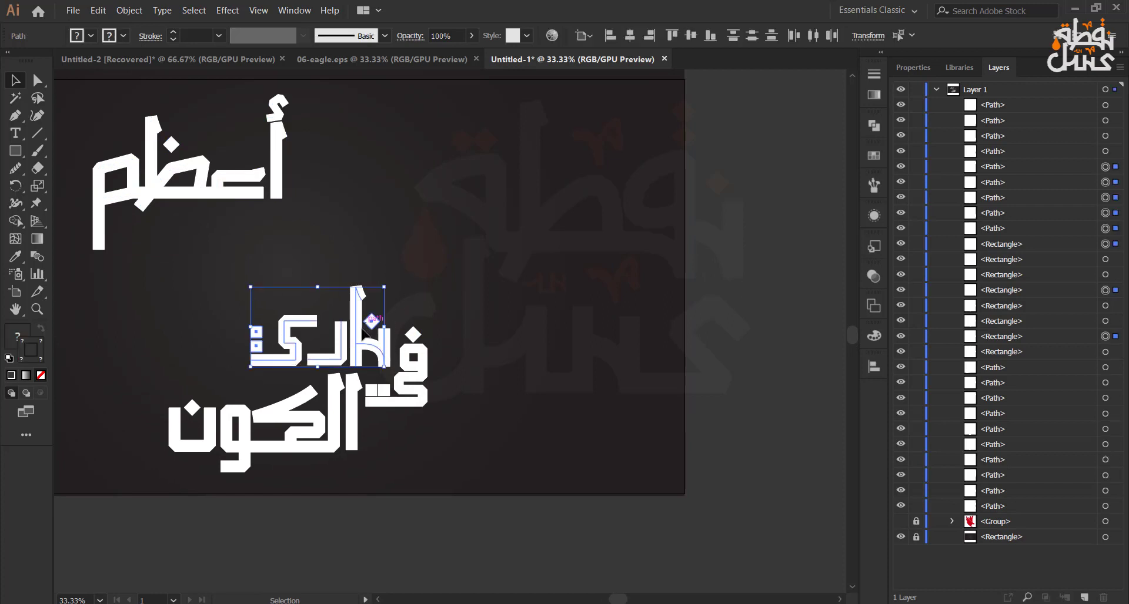
{"action": "left_click_drag", "start_coordinate": [363, 328], "coordinate": [296, 322]}
{"action": "left_click", "coordinate": [362, 246]}
Show the rulers and place vertical guides near 560 px and 1210 px to mark the lettering's width
{"action": "scroll", "coordinate": [363, 247], "scroll_direction": "down", "scroll_amount": 1}
{"action": "left_click_drag", "start_coordinate": [388, 202], "coordinate": [468, 262]}
{"action": "key", "text": "ctrl+r"}
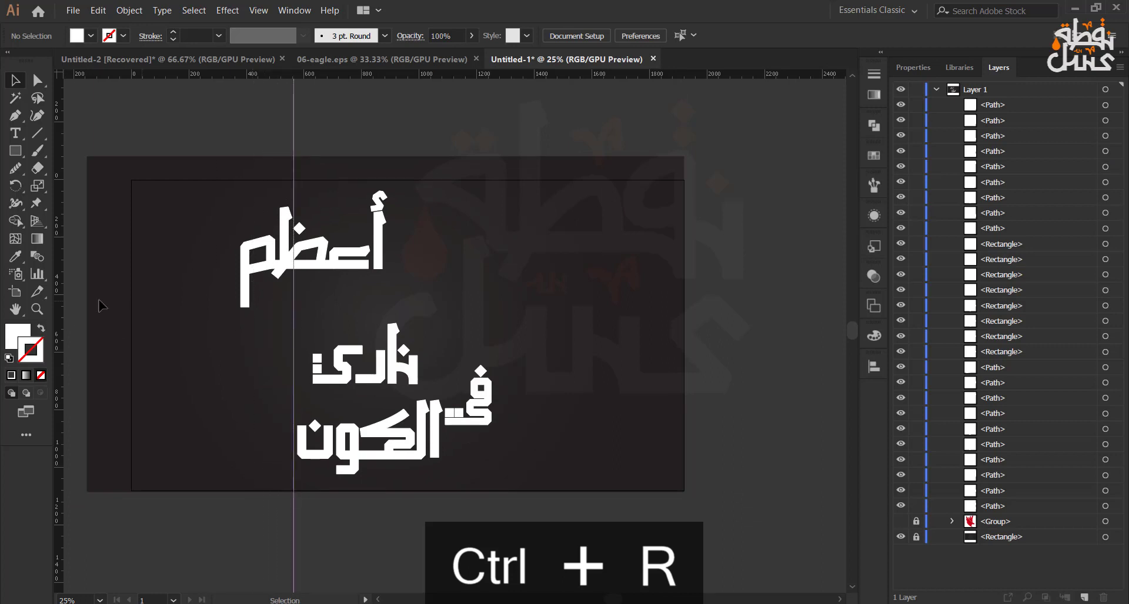
{"action": "left_click_drag", "start_coordinate": [479, 315], "coordinate": [480, 314]}
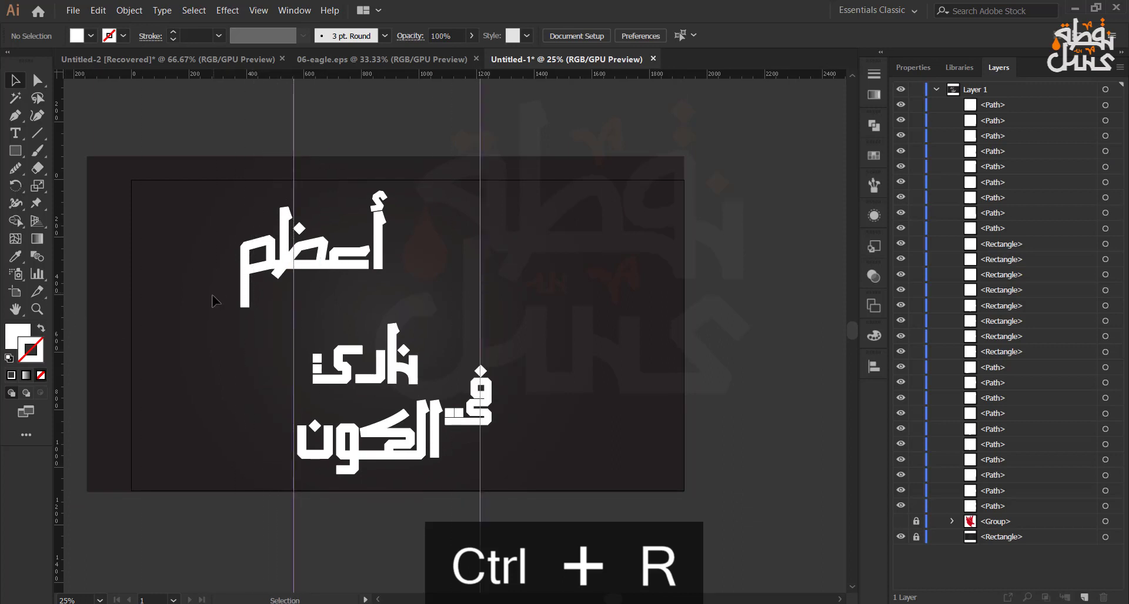
Move أعظم between the two guides and enlarge it to span their full width
{"action": "left_click_drag", "start_coordinate": [212, 296], "coordinate": [402, 185]}
{"action": "left_click_drag", "start_coordinate": [353, 262], "coordinate": [423, 276]}
{"action": "left_click_drag", "start_coordinate": [458, 322], "coordinate": [478, 338]}
{"action": "key", "text": "Right"}
{"action": "key", "text": "Right"}
{"action": "left_click", "coordinate": [279, 343]}
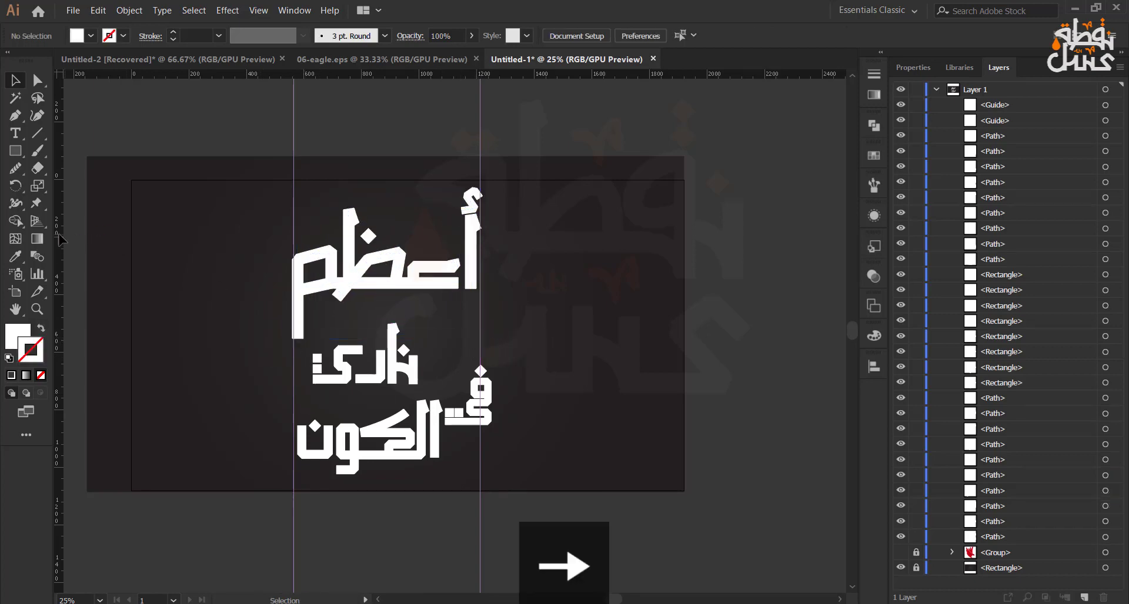
Add two more vertical guides, one along the ظ stem and one between the ا and ل of الكون
{"action": "left_click_drag", "start_coordinate": [361, 214], "coordinate": [354, 212]}
{"action": "left_click_drag", "start_coordinate": [426, 297], "coordinate": [426, 297]}
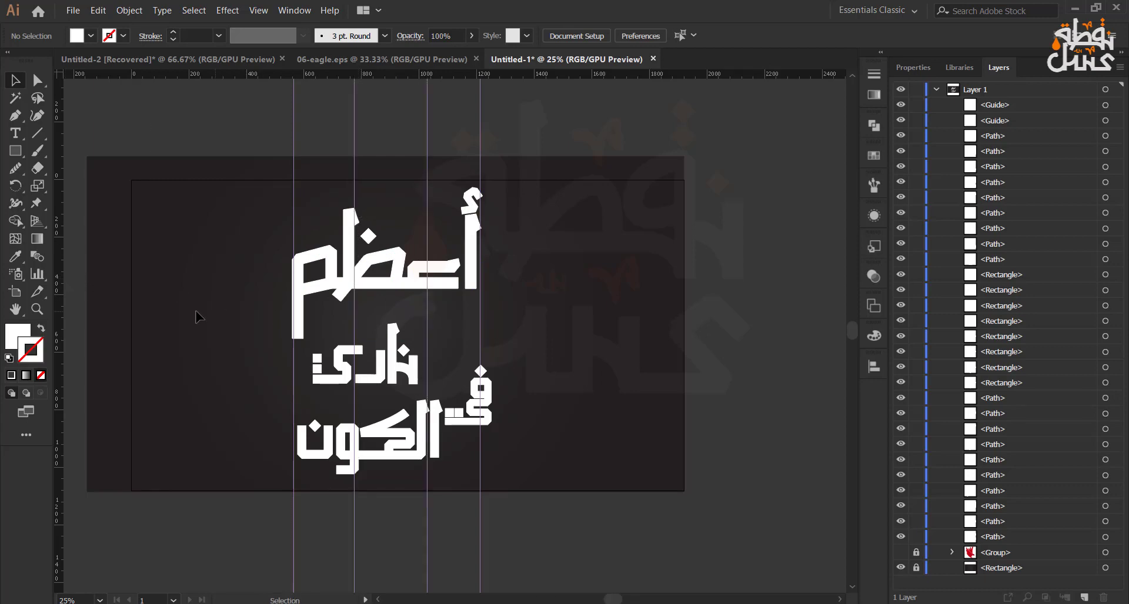
Select all parts of نادي, including its dots, and move the word up beneath أعظم
{"action": "scroll", "coordinate": [397, 376], "scroll_direction": "up", "scroll_amount": 1}
{"action": "left_click_drag", "start_coordinate": [283, 399], "coordinate": [423, 333]}
{"action": "left_click", "coordinate": [419, 352]}
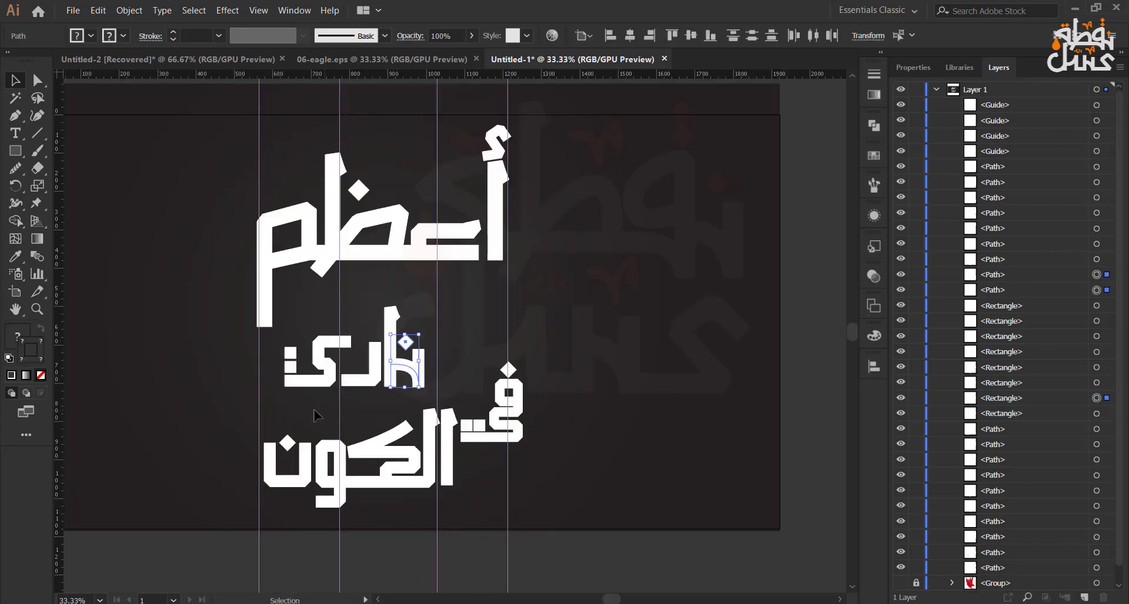
{"action": "left_click_drag", "start_coordinate": [285, 404], "coordinate": [437, 322]}
{"action": "left_click_drag", "start_coordinate": [392, 356], "coordinate": [436, 315]}
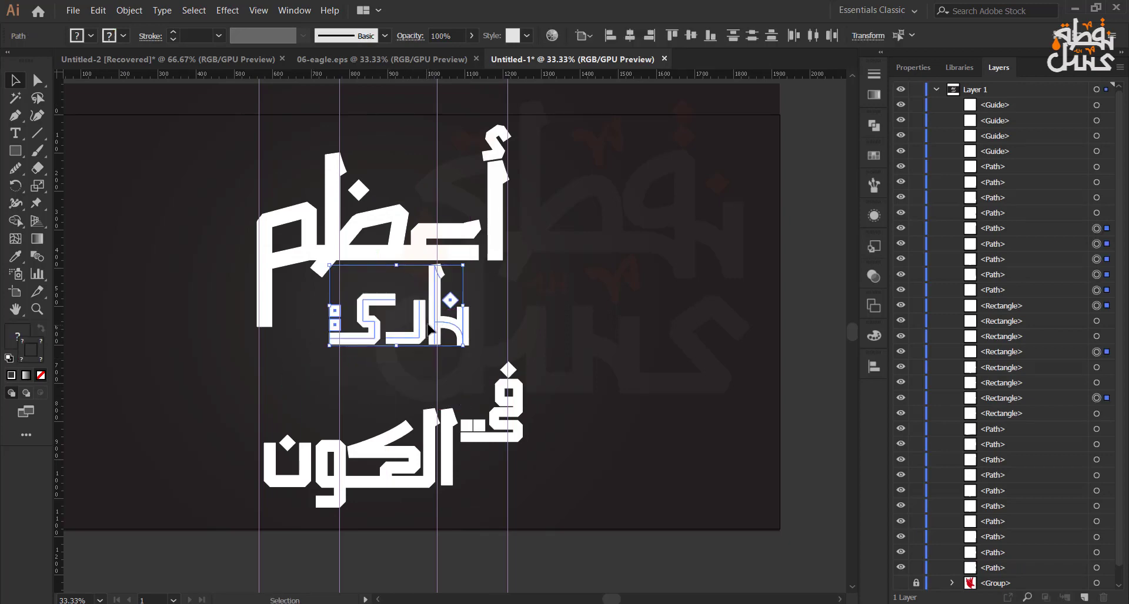
Shrink نادي to fit between the two inner guides and nudge it left into alignment with them
{"action": "left_click", "coordinate": [407, 365]}
{"action": "left_click_drag", "start_coordinate": [332, 353], "coordinate": [468, 288]}
{"action": "left_click_drag", "start_coordinate": [468, 345], "coordinate": [433, 325]}
{"action": "key", "text": "Left"}
{"action": "key", "text": "Left"}
{"action": "key", "text": "Left"}
{"action": "left_click", "coordinate": [311, 357]}
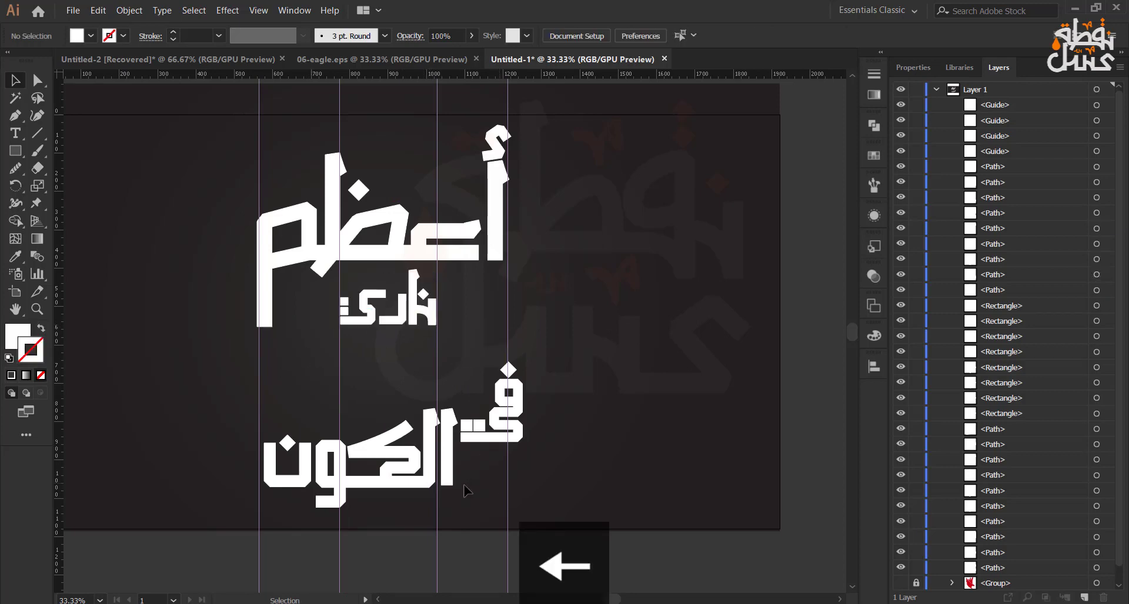
Move في with its dots directly beneath نادي, between the two inner guides
{"action": "left_click_drag", "start_coordinate": [465, 489], "coordinate": [549, 348]}
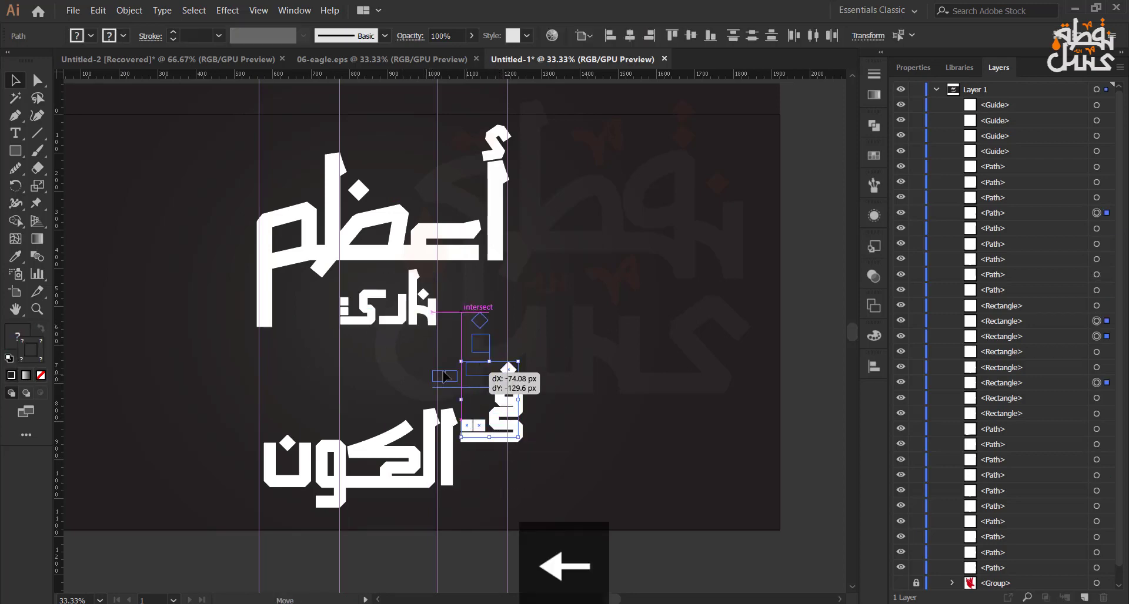
{"action": "left_click_drag", "start_coordinate": [506, 385], "coordinate": [392, 356]}
{"action": "left_click", "coordinate": [222, 519]}
Enlarge الكون with its dot to span the full width between the two outer guides
{"action": "left_click_drag", "start_coordinate": [221, 515], "coordinate": [445, 429]}
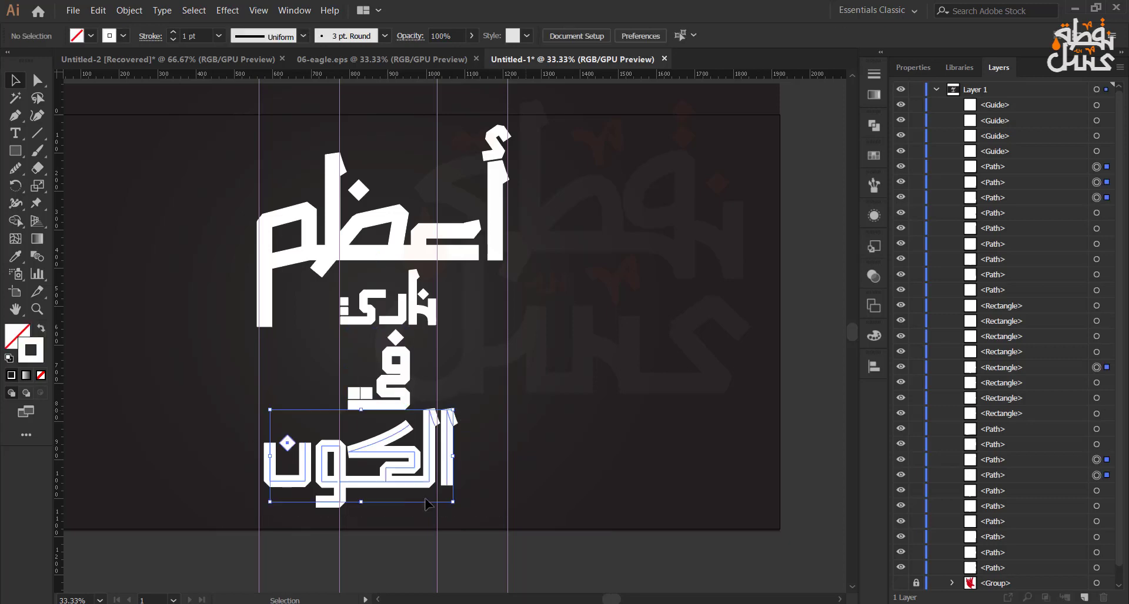
{"action": "left_click_drag", "start_coordinate": [452, 502], "coordinate": [498, 530]}
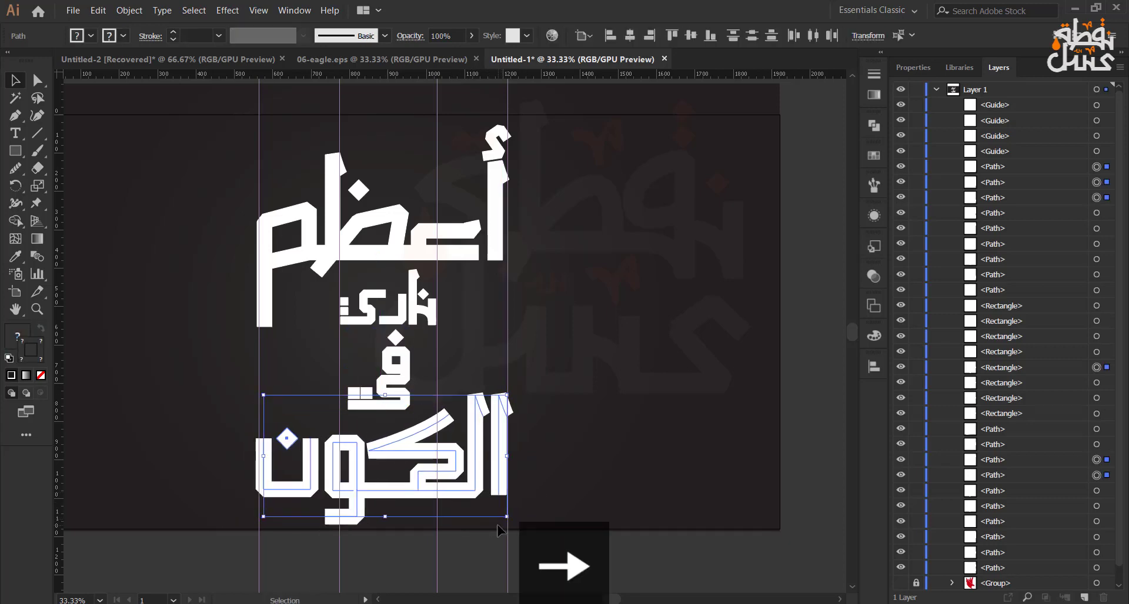
{"action": "left_click", "coordinate": [189, 390]}
Enlarge في and nudge it down to sit between نادي and الكون
{"action": "scroll", "coordinate": [265, 379], "scroll_direction": "right", "scroll_amount": 2}
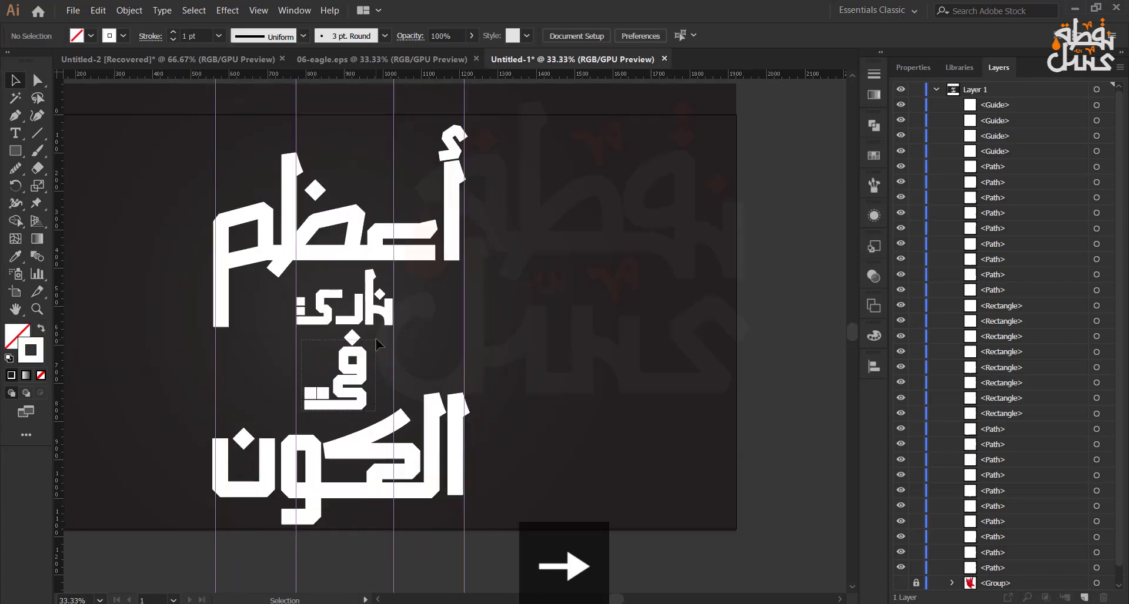
{"action": "left_click_drag", "start_coordinate": [377, 340], "coordinate": [376, 340]}
{"action": "mouse_move", "coordinate": [362, 404]}
{"action": "left_mouse_down"}
{"action": "mouse_move", "coordinate": [375, 400]}
{"action": "mouse_move", "coordinate": [368, 412]}
{"action": "left_mouse_up"}
{"action": "key", "text": "Down"}
{"action": "key", "text": "Right"}
{"action": "key", "text": "Down"}
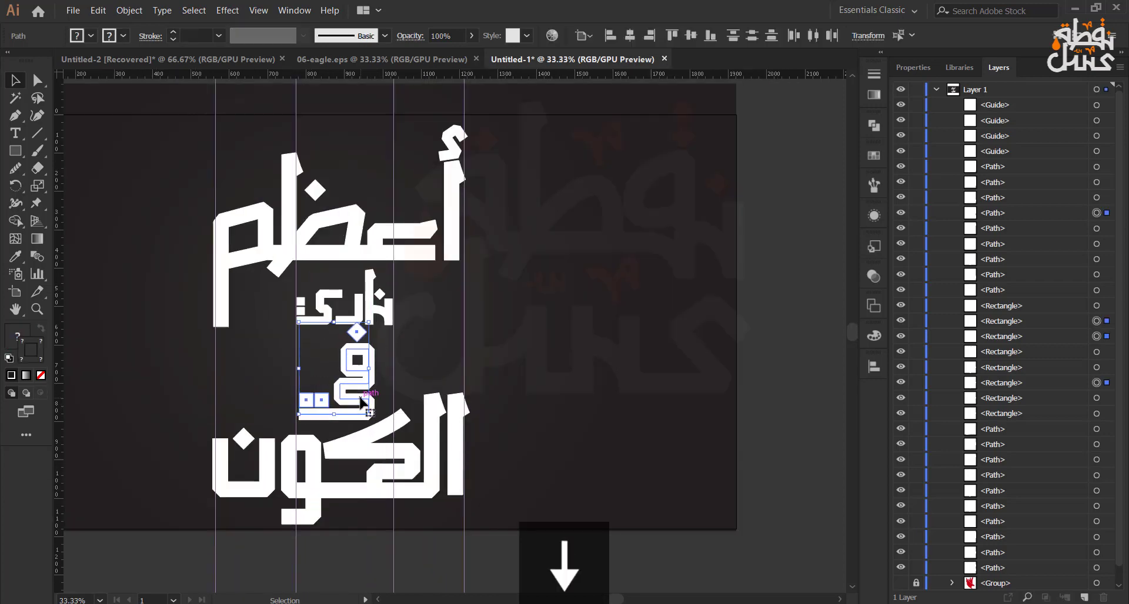
{"action": "key", "text": "Down"}
{"action": "key", "text": "Down"}
{"action": "key", "text": "Down"}
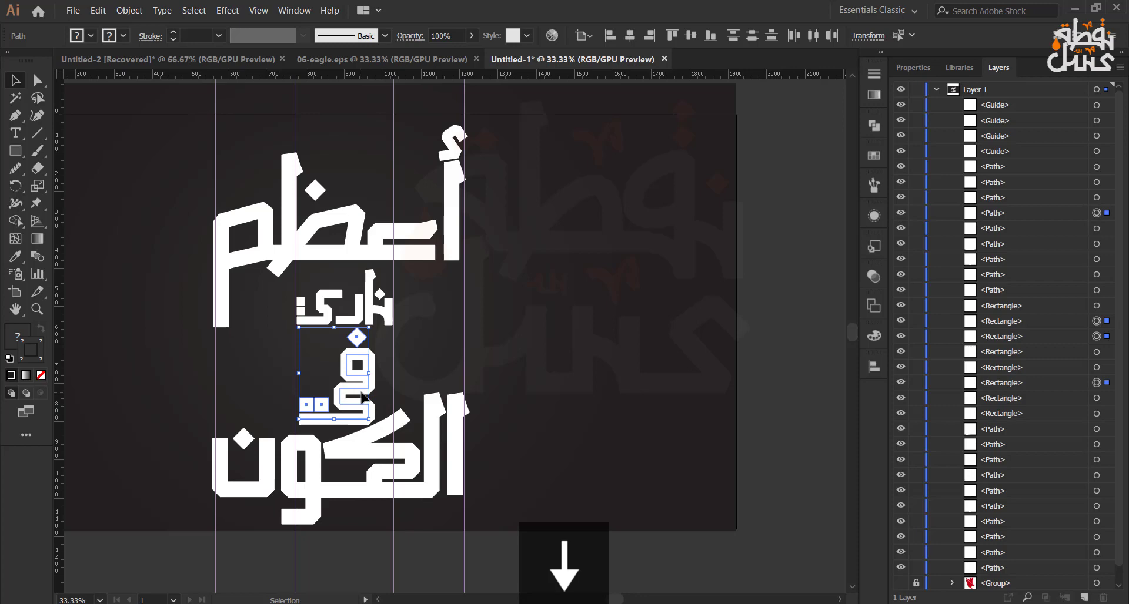
{"action": "left_click", "coordinate": [91, 188]}
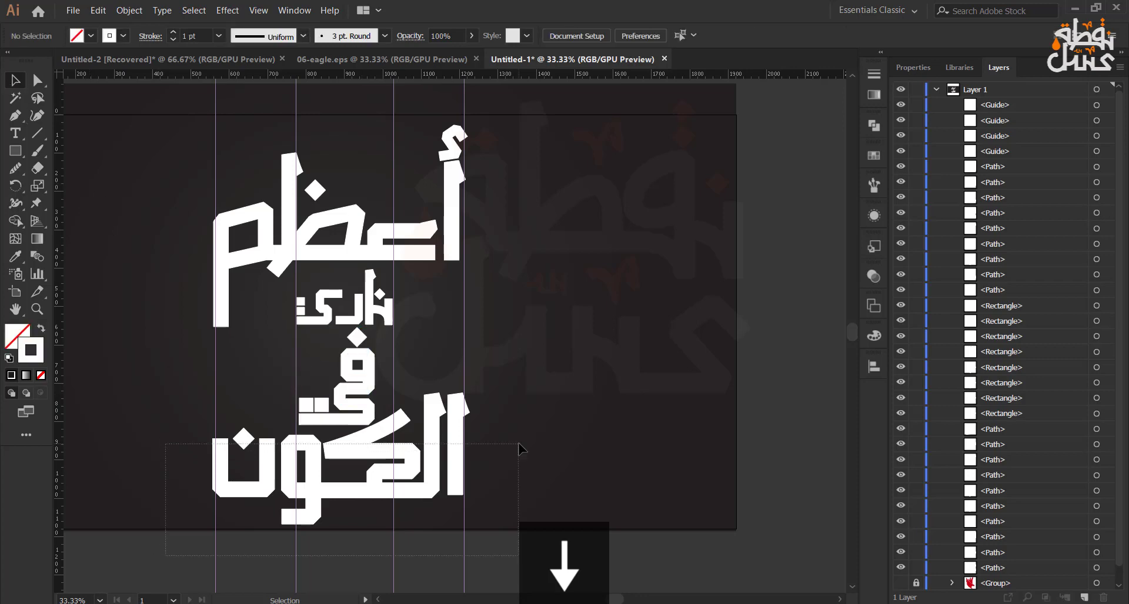
Nudge the whole word الكون slightly down to leave a gap beneath في
{"action": "left_click_drag", "start_coordinate": [519, 448], "coordinate": [520, 449]}
{"action": "key", "text": "Down"}
{"action": "key", "text": "Down"}
{"action": "key", "text": "Down"}
{"action": "left_click", "coordinate": [148, 394]}
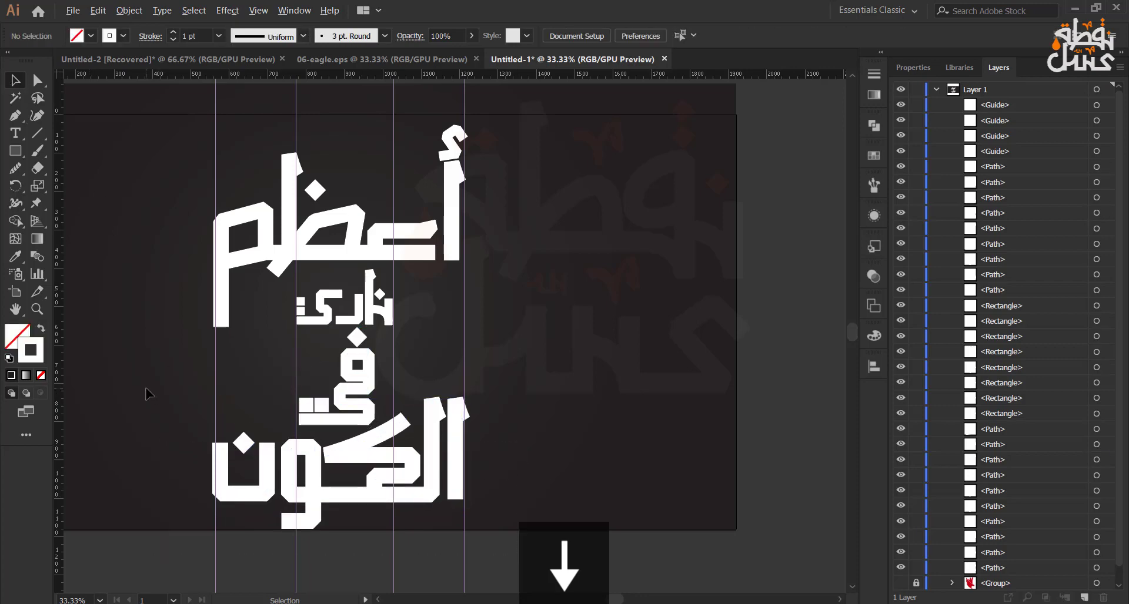
Extend the tail of the م in أعظم straight down to just above the ن of الكون
{"action": "key", "text": "ctrl+minus"}
{"action": "left_click", "coordinate": [37, 80]}
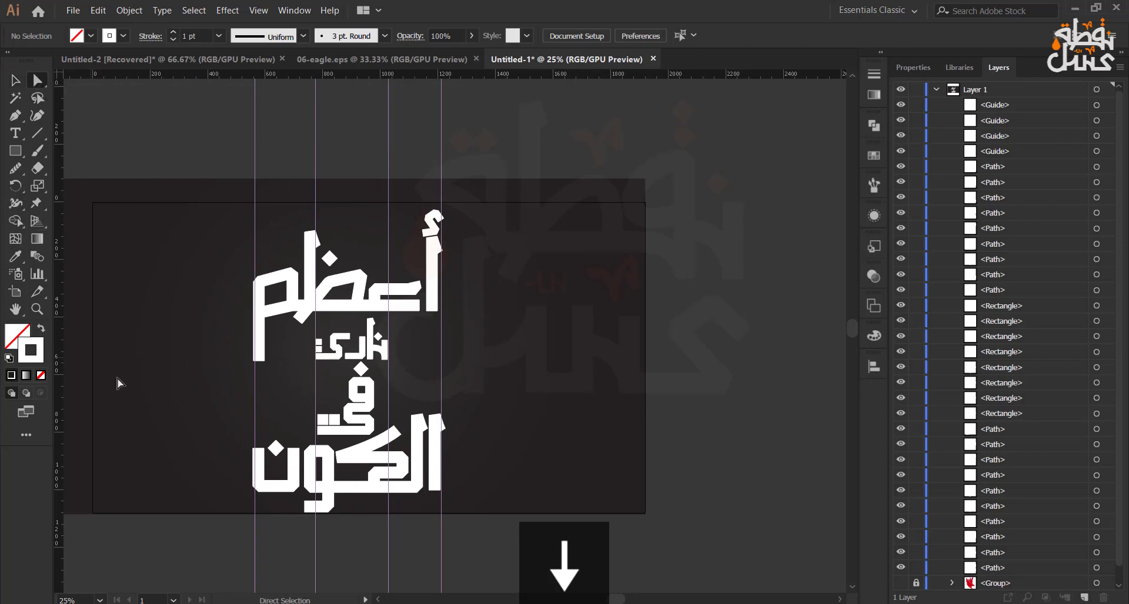
{"action": "left_click", "coordinate": [259, 362]}
{"action": "key", "text": "shift+Down"}
{"action": "key", "text": "shift+Down"}
{"action": "key", "text": "shift+Down"}
{"action": "key", "text": "shift+Down"}
{"action": "key", "text": "shift+Down"}
{"action": "key", "text": "shift+Down"}
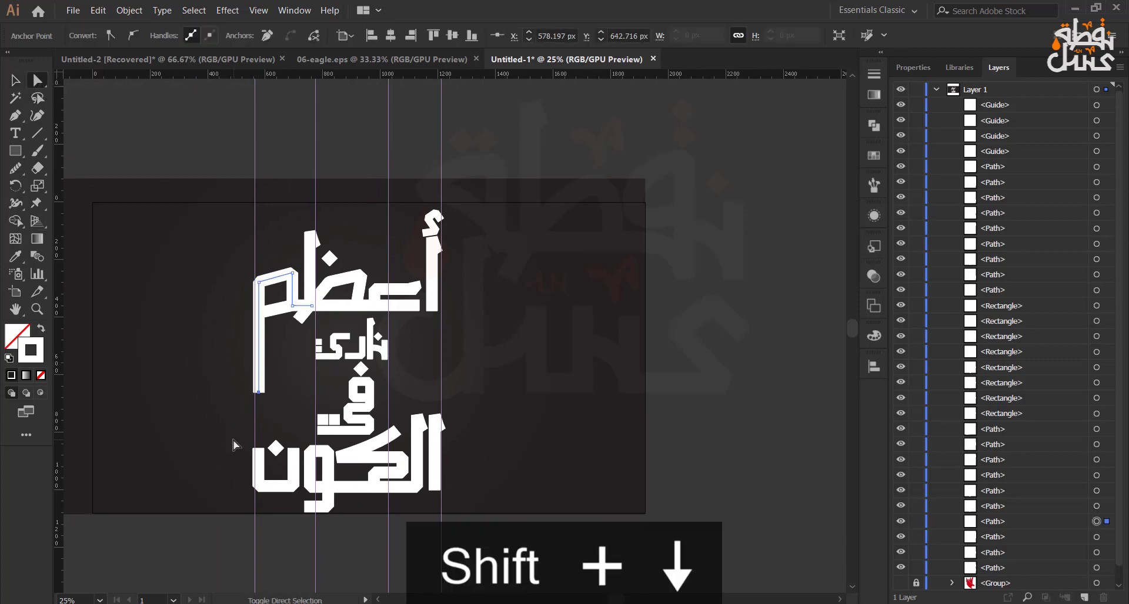
{"action": "left_click", "coordinate": [233, 439]}
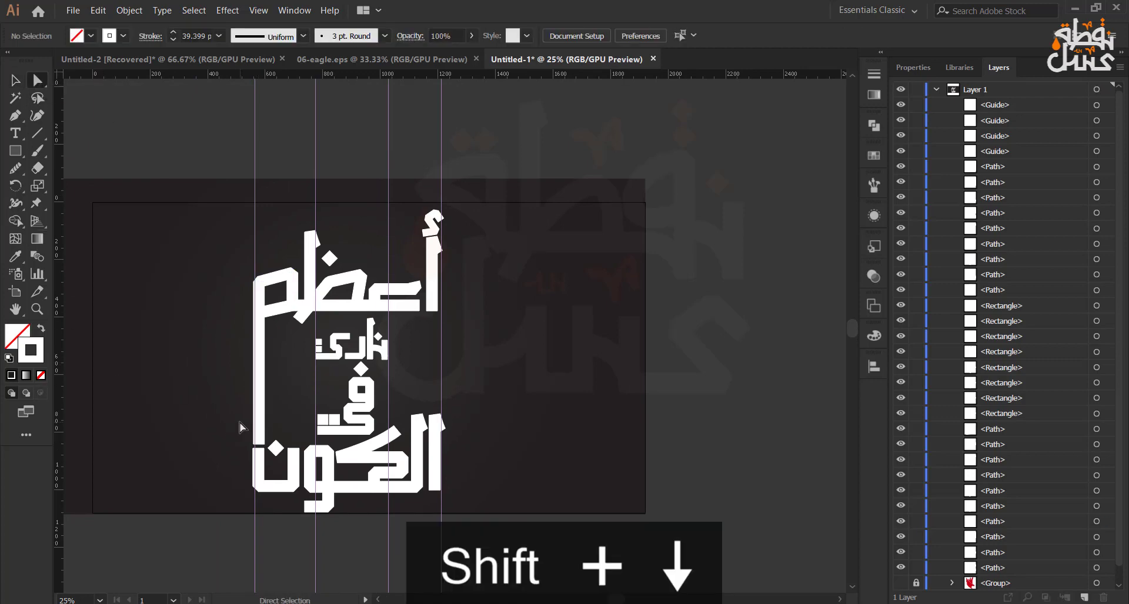
Extend the ا stem of أعظم down to just above الكون
{"action": "left_click", "coordinate": [432, 312]}
{"action": "key", "text": "shift+Down"}
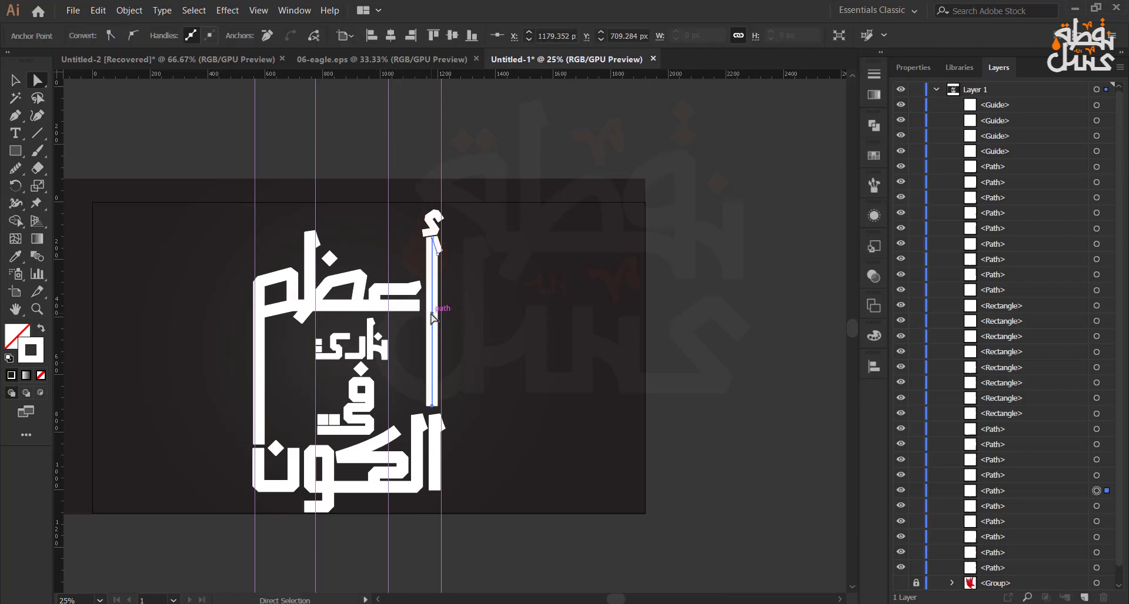
{"action": "left_click", "coordinate": [142, 294]}
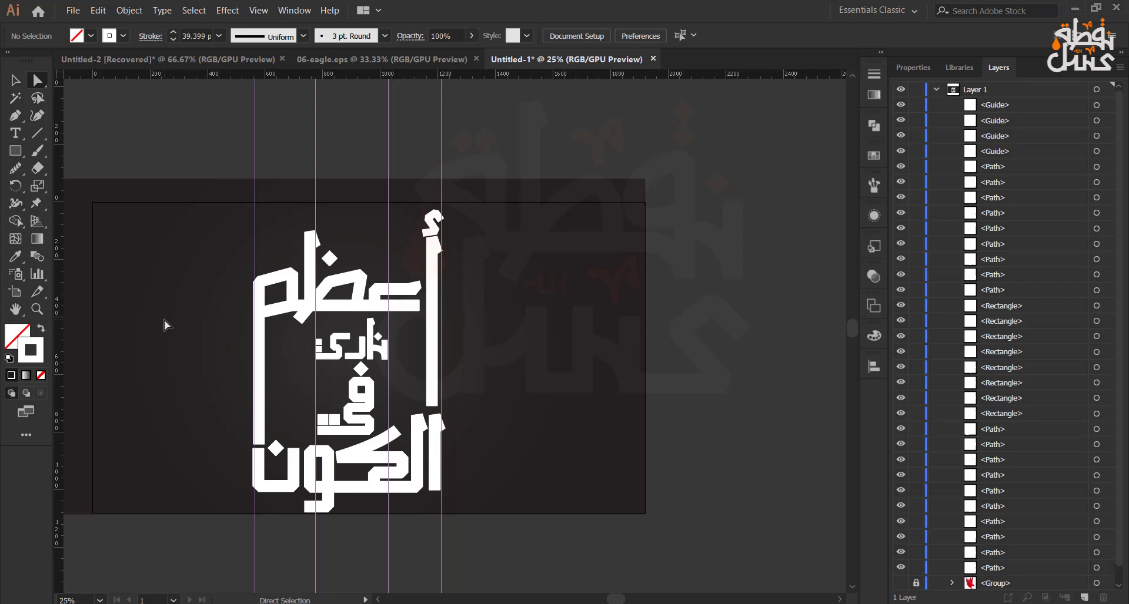
Hide the guides and shorten the ا stem of أعظم by raising its lower end to Y 359.284 px
{"action": "key", "text": "ctrl+semicolon"}
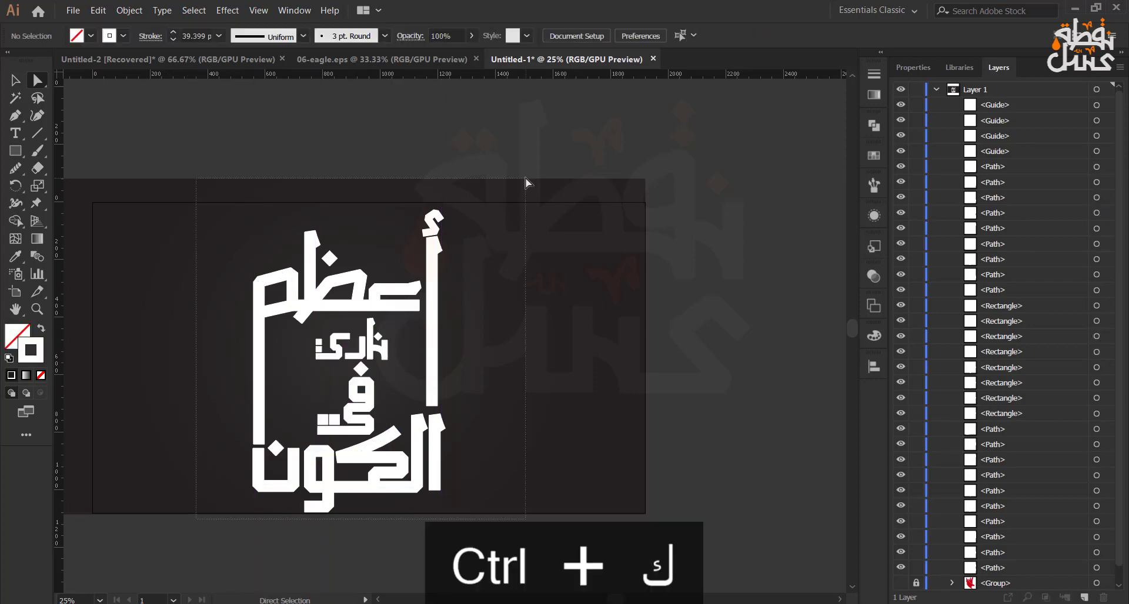
{"action": "left_click", "coordinate": [428, 402]}
{"action": "left_click", "coordinate": [429, 404]}
{"action": "key", "text": "shift+Up"}
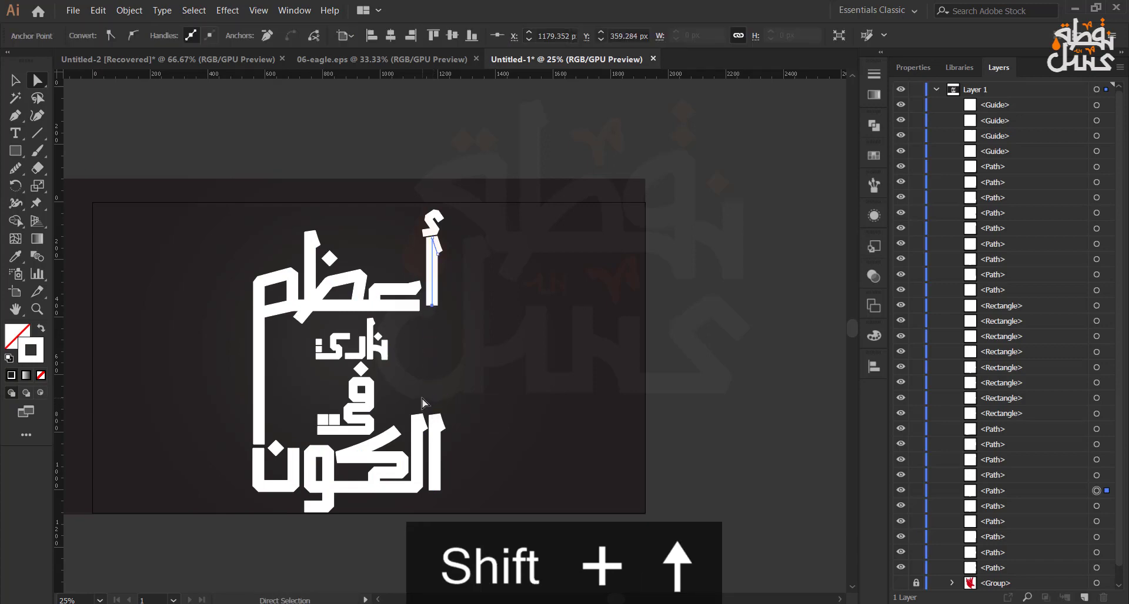
Extend the tops of the ا and ل of الكون upward to just below أعظم
{"action": "left_click_drag", "start_coordinate": [405, 439], "coordinate": [492, 390]}
{"action": "key", "text": "shift+Up"}
{"action": "key", "text": "shift+Up"}
{"action": "key", "text": "shift+Up"}
{"action": "key", "text": "shift+Up"}
{"action": "key", "text": "shift+Up"}
{"action": "key", "text": "shift+Up"}
{"action": "key", "text": "shift+Up"}
{"action": "key", "text": "shift+Up"}
{"action": "key", "text": "shift+Up"}
{"action": "key", "text": "shift+Up"}
{"action": "key", "text": "shift+Up"}
{"action": "key", "text": "shift+Up"}
{"action": "key", "text": "shift+Up"}
{"action": "key", "text": "shift+Up"}
{"action": "key", "text": "shift+Up"}
{"action": "key", "text": "shift+Up"}
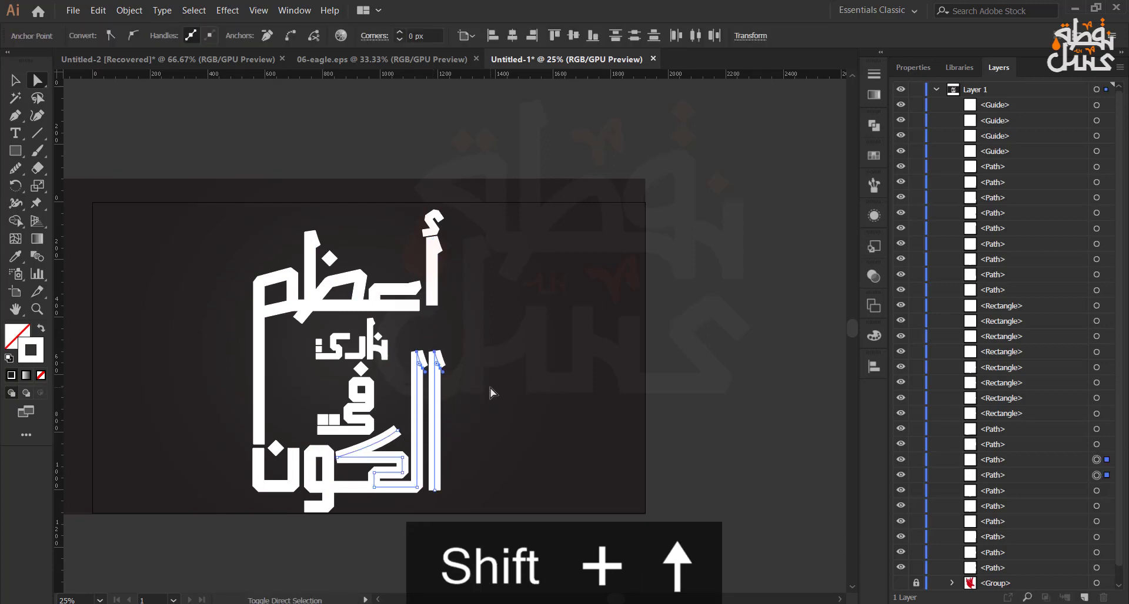
{"action": "left_click", "coordinate": [477, 397]}
{"action": "left_click_drag", "start_coordinate": [456, 362], "coordinate": [543, 361]}
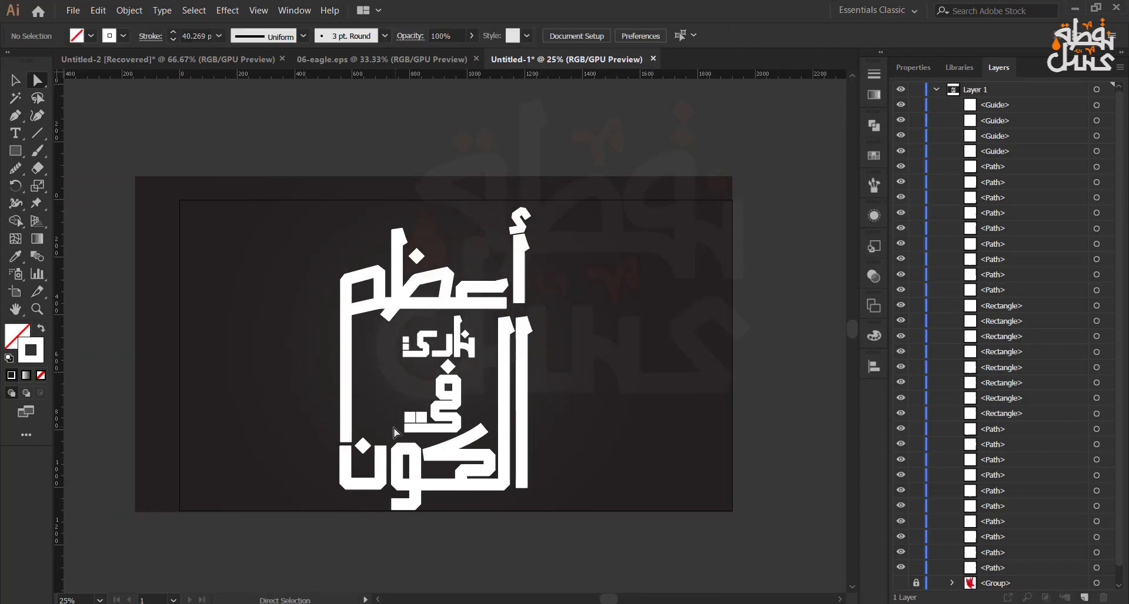
{"action": "left_click_drag", "start_coordinate": [394, 428], "coordinate": [448, 347]}
{"action": "left_click", "coordinate": [102, 207]}
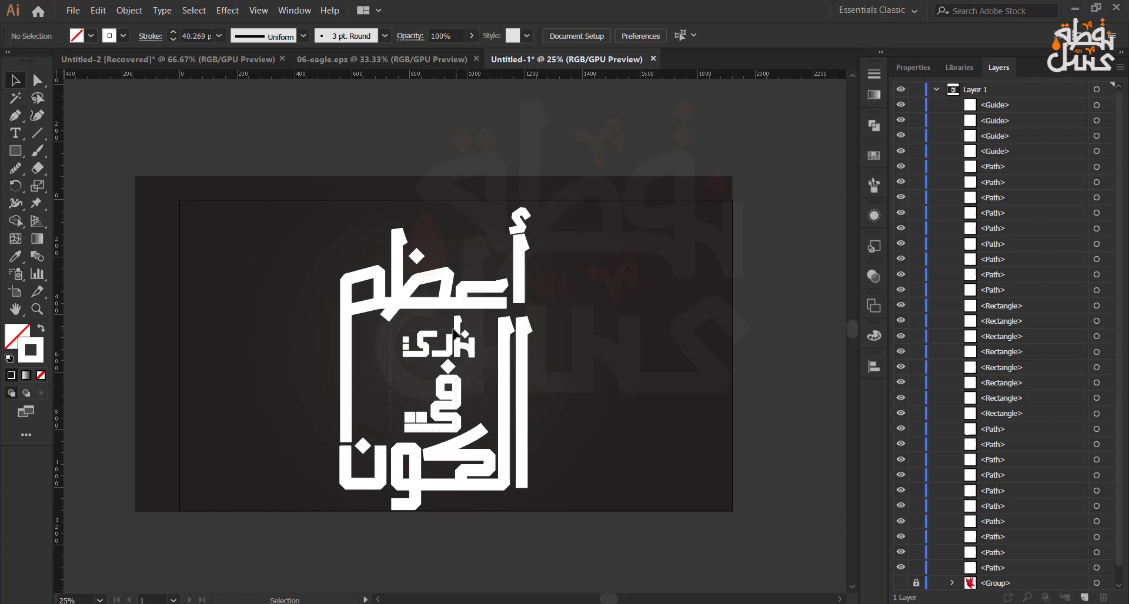
{"action": "left_click_drag", "start_coordinate": [455, 334], "coordinate": [455, 331]}
{"action": "key", "text": "Left"}
{"action": "key", "text": "Left"}
{"action": "key", "text": "Left"}
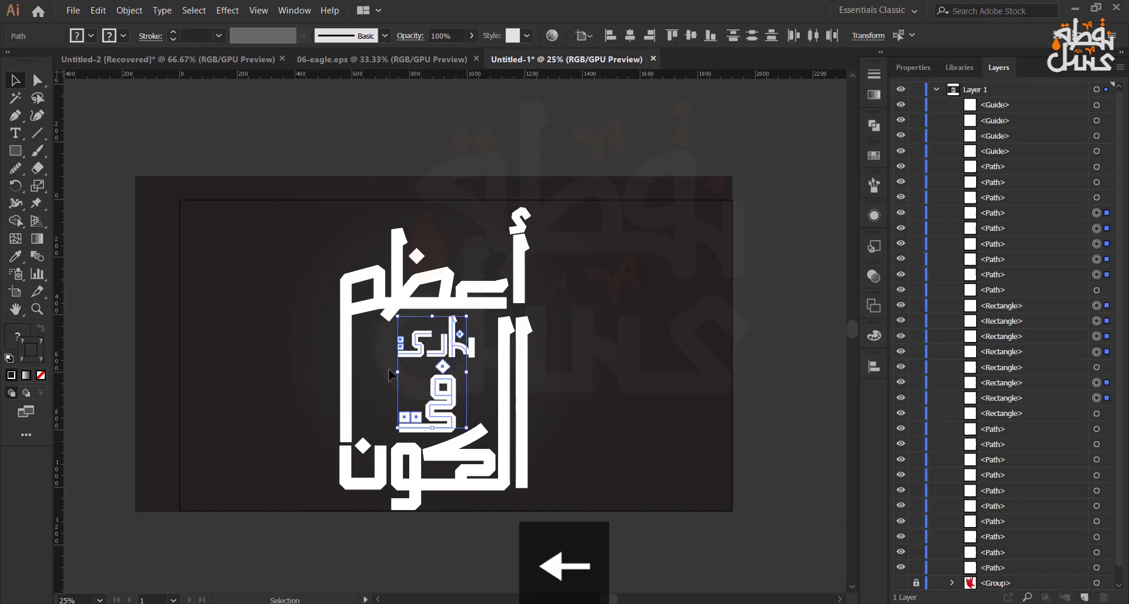
{"action": "key", "text": "ctrl+z"}
{"action": "key", "text": "ctrl+z"}
{"action": "key", "text": "ctrl+z"}
{"action": "key", "text": "ctrl+z"}
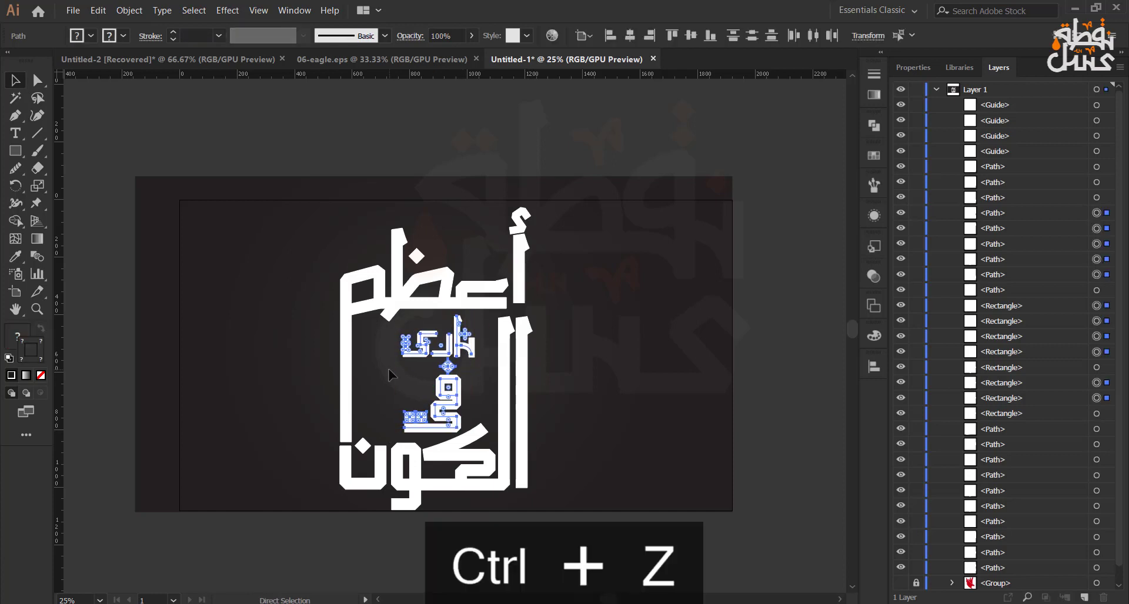
{"action": "key", "text": "ctrl+z"}
Nudge نادي and في together up and left to centre them within the frame formed by the long strokes
{"action": "left_click", "coordinate": [387, 365]}
{"action": "left_click_drag", "start_coordinate": [386, 420], "coordinate": [385, 420]}
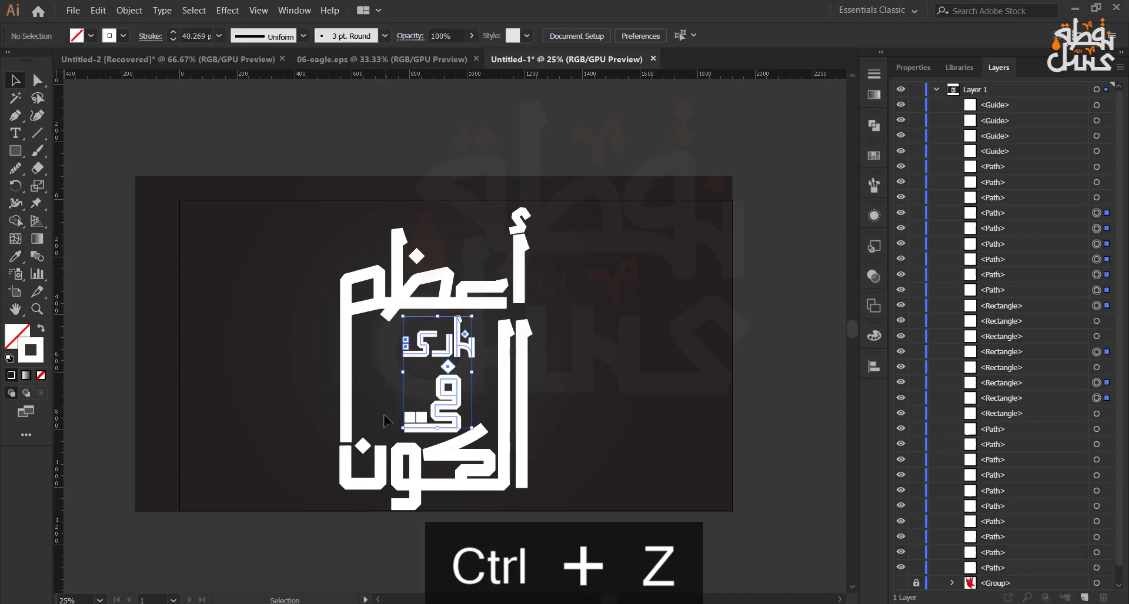
{"action": "key", "text": "Up"}
{"action": "key", "text": "Left"}
{"action": "key", "text": "Left"}
{"action": "key", "text": "Left"}
{"action": "key", "text": "Left"}
{"action": "key", "text": "Left"}
{"action": "key", "text": "Left"}
{"action": "key", "text": "Left"}
{"action": "key", "text": "Left"}
{"action": "key", "text": "Left"}
{"action": "key", "text": "Left"}
{"action": "key", "text": "Left"}
{"action": "key", "text": "Left"}
{"action": "key", "text": "Left"}
{"action": "key", "text": "Left"}
{"action": "key", "text": "Left"}
{"action": "key", "text": "Left"}
{"action": "key", "text": "Left"}
{"action": "key", "text": "Left"}
{"action": "key", "text": "Left"}
{"action": "key", "text": "Left"}
{"action": "key", "text": "Left"}
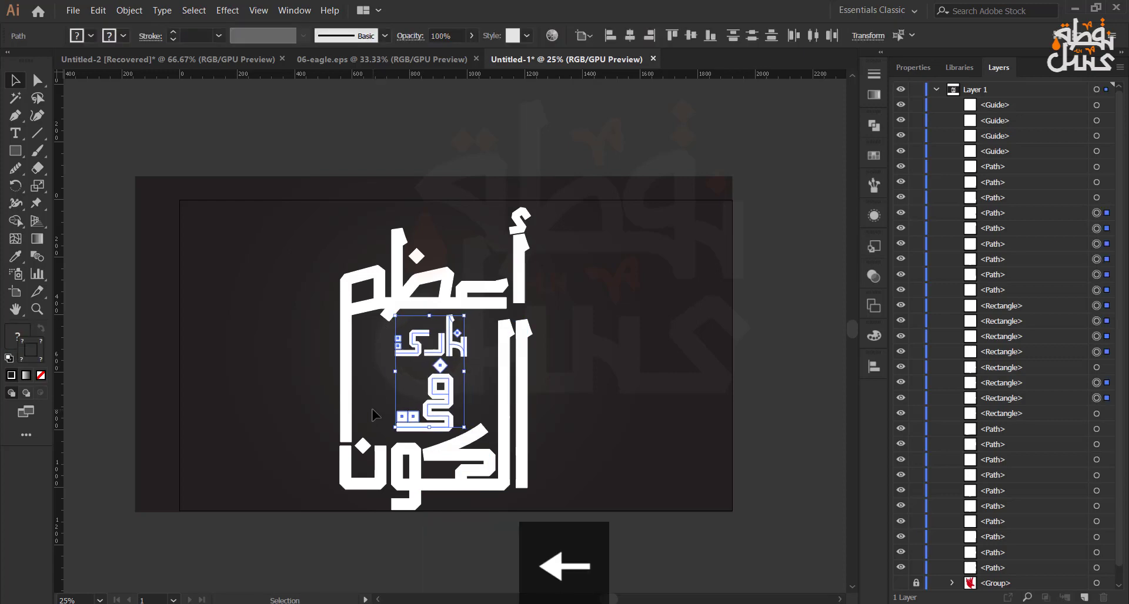
{"action": "left_click", "coordinate": [304, 360]}
Scale the whole lettering down proportionally about its centre
{"action": "left_click_drag", "start_coordinate": [587, 200], "coordinate": [587, 198]}
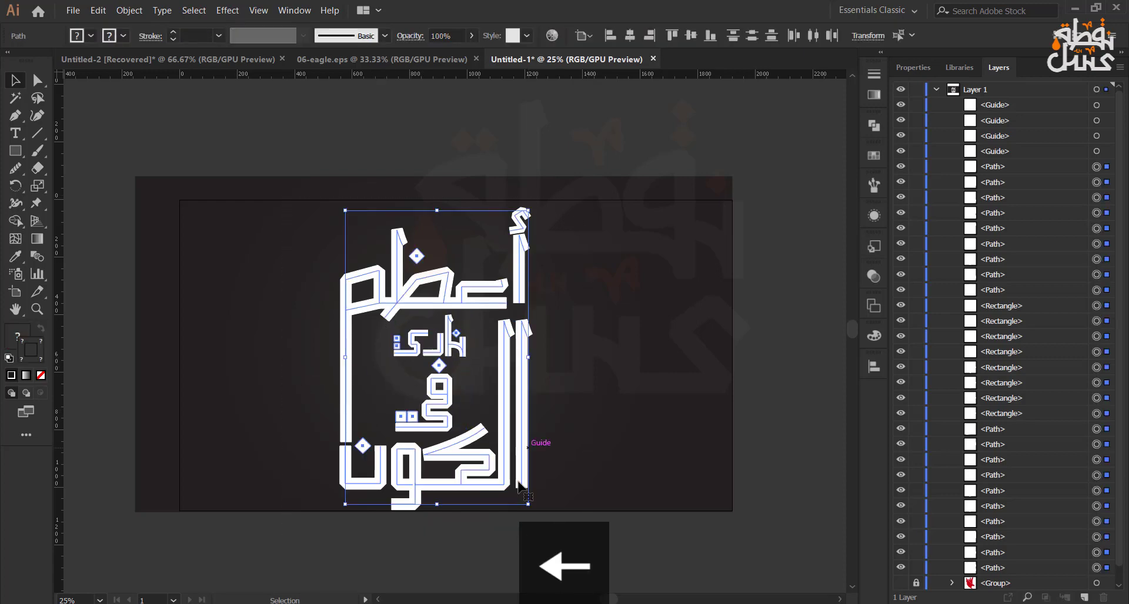
{"action": "left_click_drag", "start_coordinate": [528, 504], "coordinate": [510, 475]}
{"action": "left_click", "coordinate": [829, 305]}
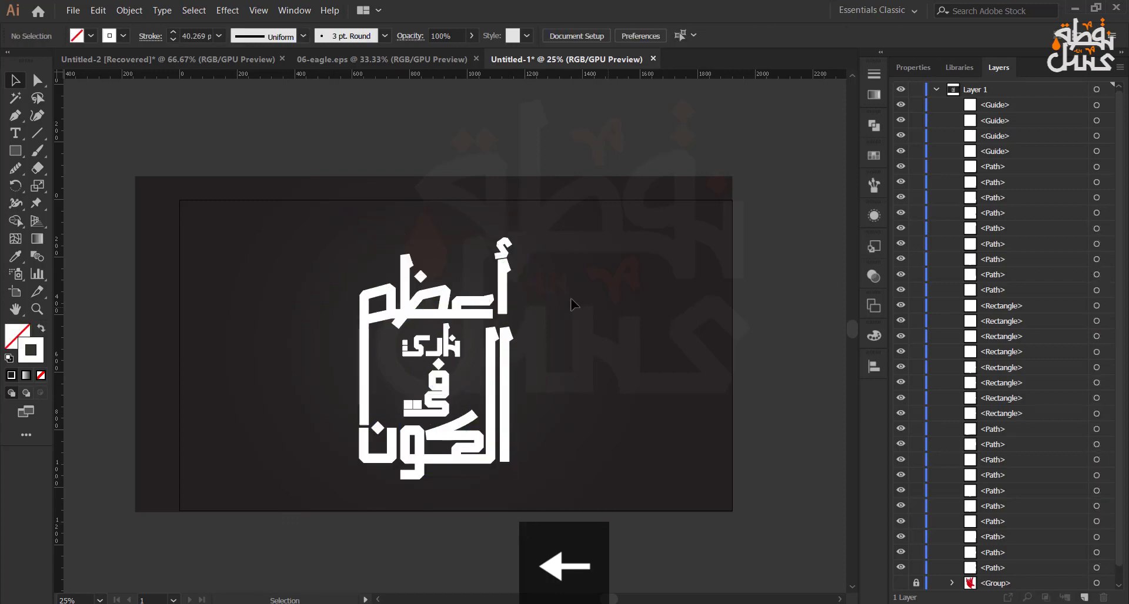
Expand all strokes of the lettering into filled shapes
{"action": "left_click_drag", "start_coordinate": [549, 228], "coordinate": [306, 520]}
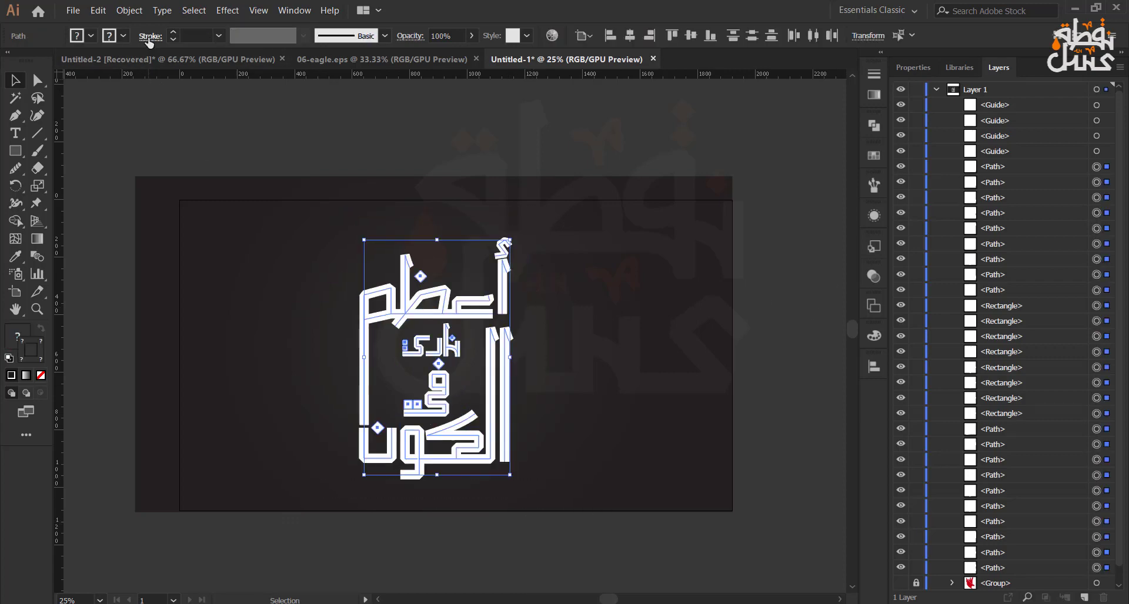
{"action": "left_click", "coordinate": [129, 10]}
{"action": "left_click", "coordinate": [164, 143]}
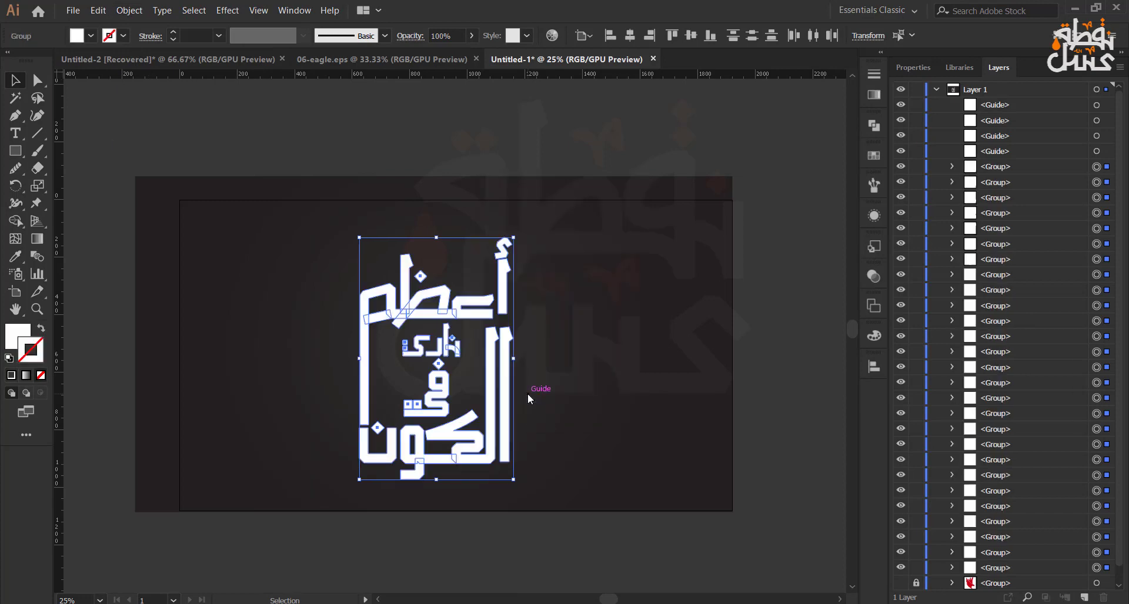
{"action": "left_click", "coordinate": [546, 392]}
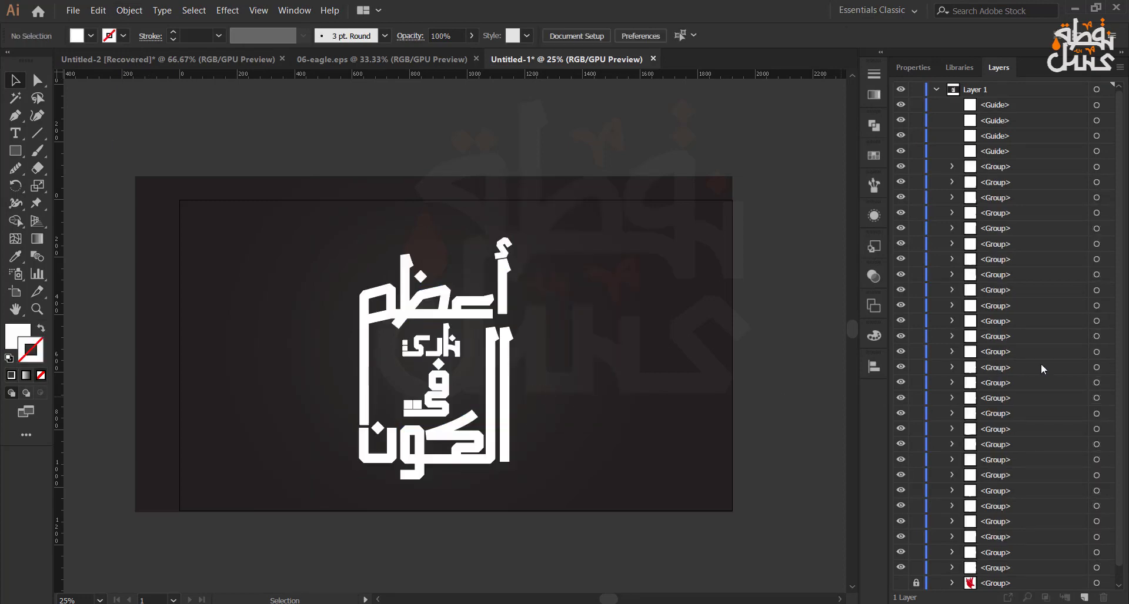
Show and unlock the red eagle group and move it out to the upper left of the lettering
{"action": "scroll", "coordinate": [1042, 369], "scroll_direction": "down", "scroll_amount": 1}
{"action": "left_click", "coordinate": [900, 567]}
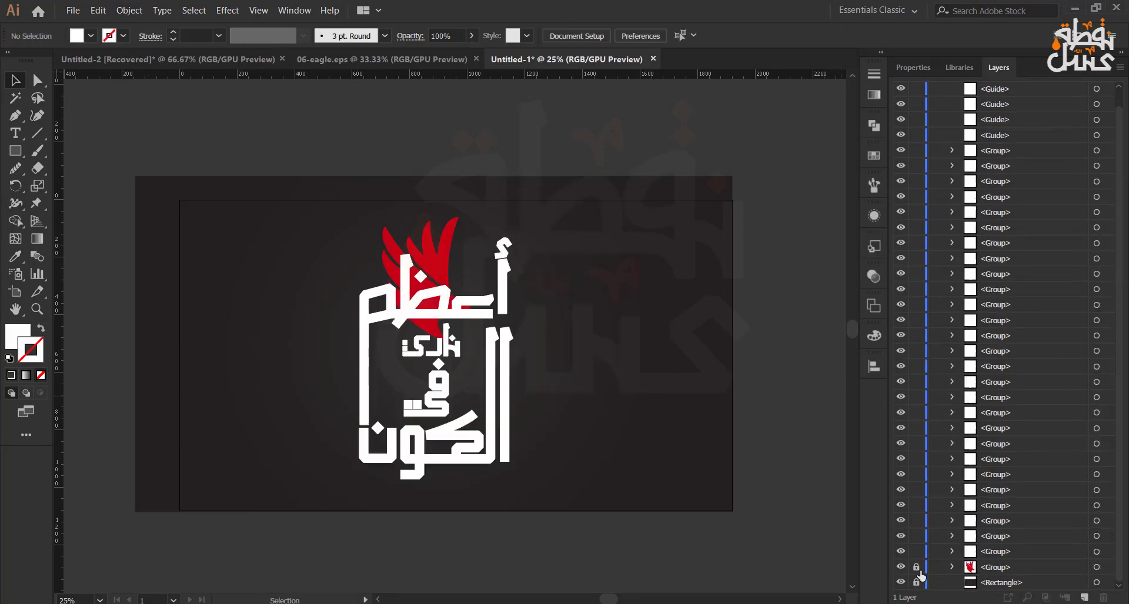
{"action": "left_click", "coordinate": [916, 567]}
{"action": "left_click_drag", "start_coordinate": [431, 276], "coordinate": [297, 271]}
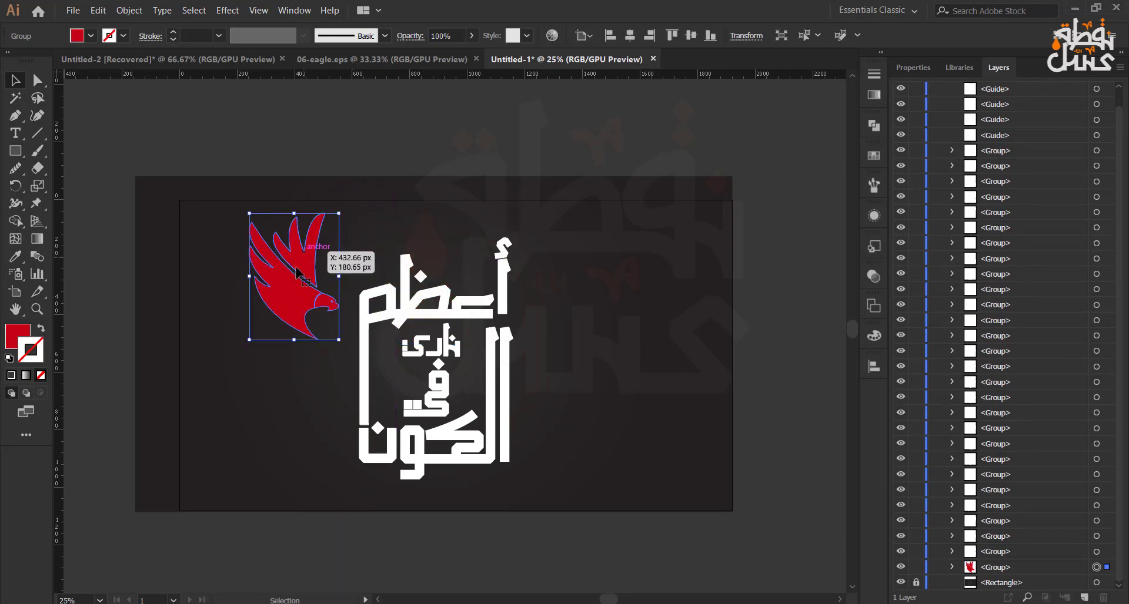
Scale the expanded lettering down further about its centre, leaving the eagle out of the selection
{"action": "left_click", "coordinate": [338, 489]}
{"action": "left_click_drag", "start_coordinate": [581, 234], "coordinate": [582, 234]}
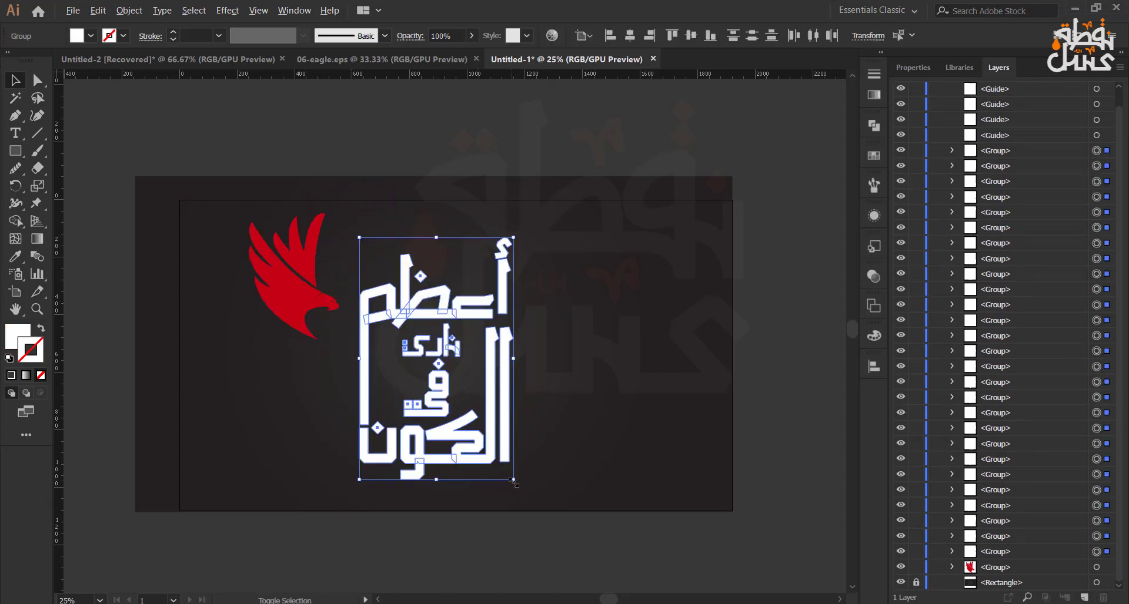
{"action": "left_click_drag", "start_coordinate": [513, 479], "coordinate": [497, 455]}
{"action": "left_click", "coordinate": [360, 476]}
Move the eagle onto the upper left of أعظم and scale the eagle and lettering down together to fit the artboard
{"action": "left_click", "coordinate": [382, 447]}
{"action": "left_click_drag", "start_coordinate": [285, 299], "coordinate": [378, 274]}
{"action": "left_click", "coordinate": [327, 290]}
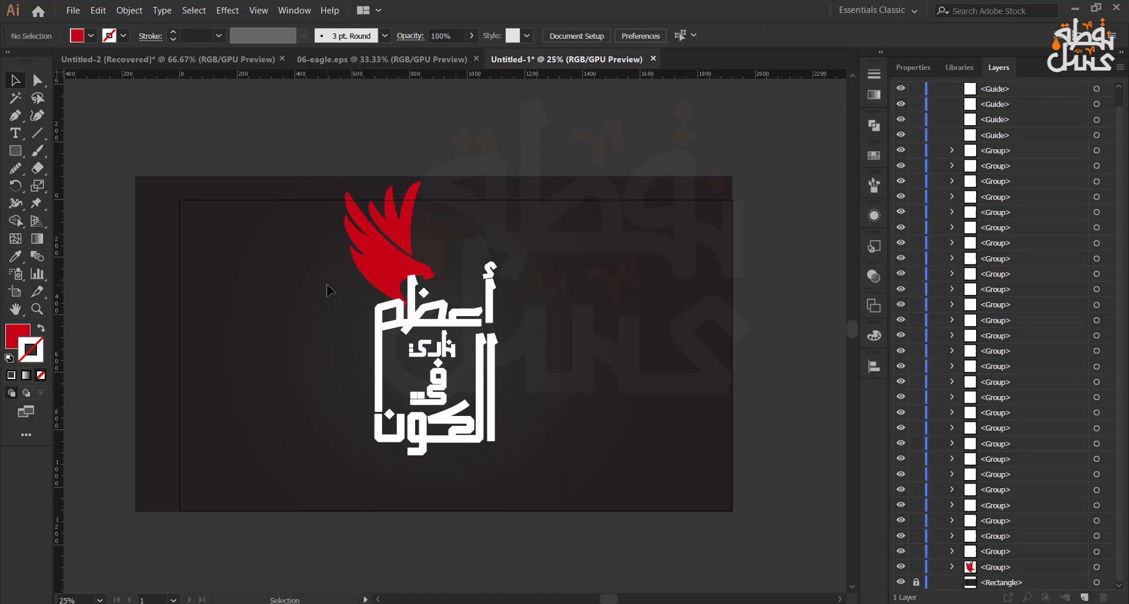
{"action": "left_click_drag", "start_coordinate": [407, 375], "coordinate": [547, 207]}
{"action": "left_click_drag", "start_coordinate": [498, 456], "coordinate": [474, 443]}
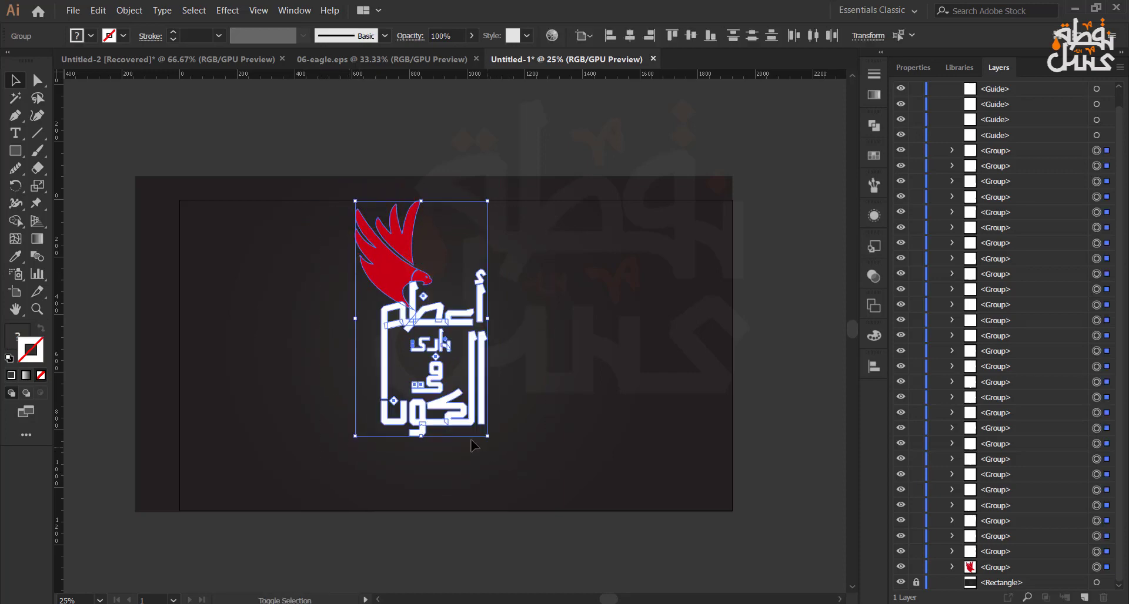
Recolour all the dots of the lettering with the eagle's red using the Eyedropper, leaving the letter strokes white
{"action": "left_click", "coordinate": [369, 369]}
{"action": "scroll", "coordinate": [369, 369], "scroll_direction": "up", "scroll_amount": 1}
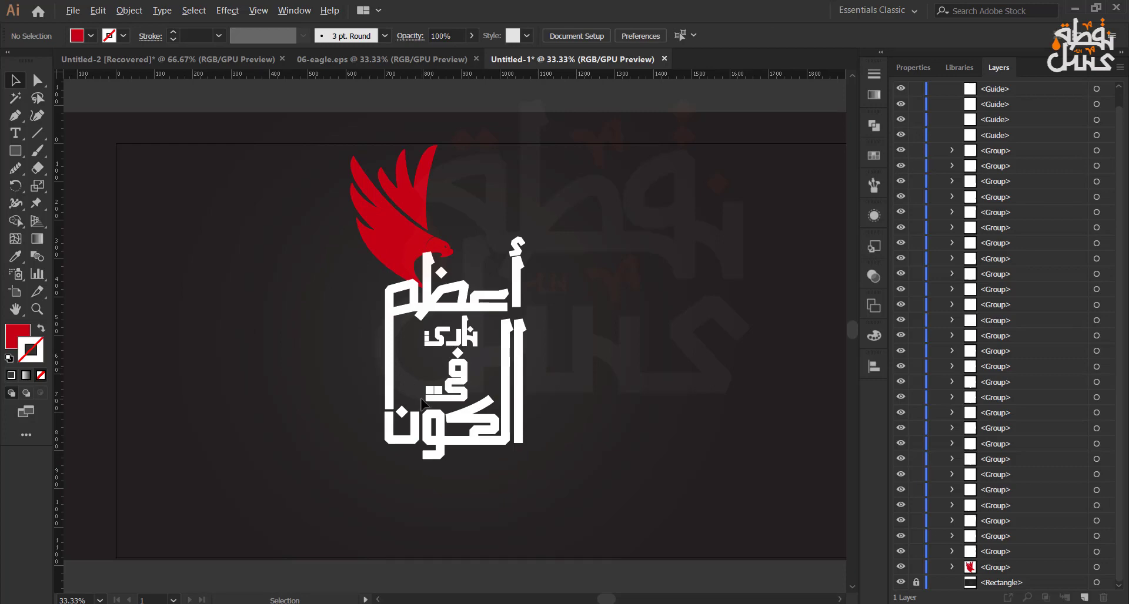
{"action": "scroll", "coordinate": [421, 398], "scroll_direction": "up", "scroll_amount": 1}
{"action": "scroll", "coordinate": [431, 392], "scroll_direction": "up", "scroll_amount": 1}
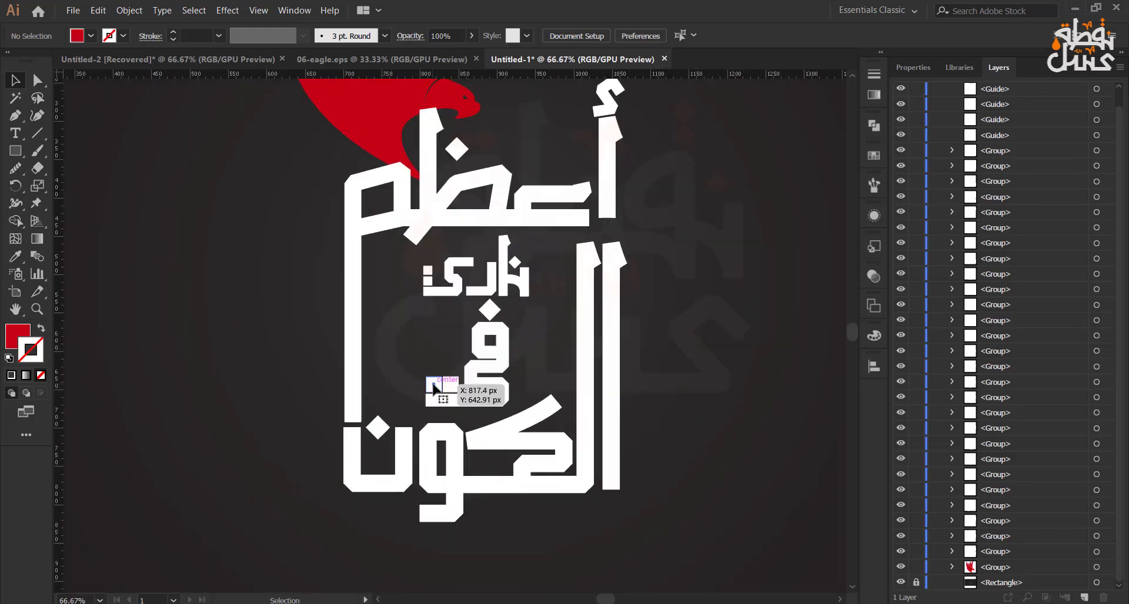
{"action": "left_click", "coordinate": [435, 384]}
{"action": "left_click", "coordinate": [450, 384], "text": "shift"}
{"action": "left_click", "coordinate": [428, 280], "text": "shift"}
{"action": "left_click", "coordinate": [428, 269], "text": "shift"}
{"action": "left_click", "coordinate": [489, 309], "text": "shift"}
{"action": "left_click", "coordinate": [509, 284], "text": "shift"}
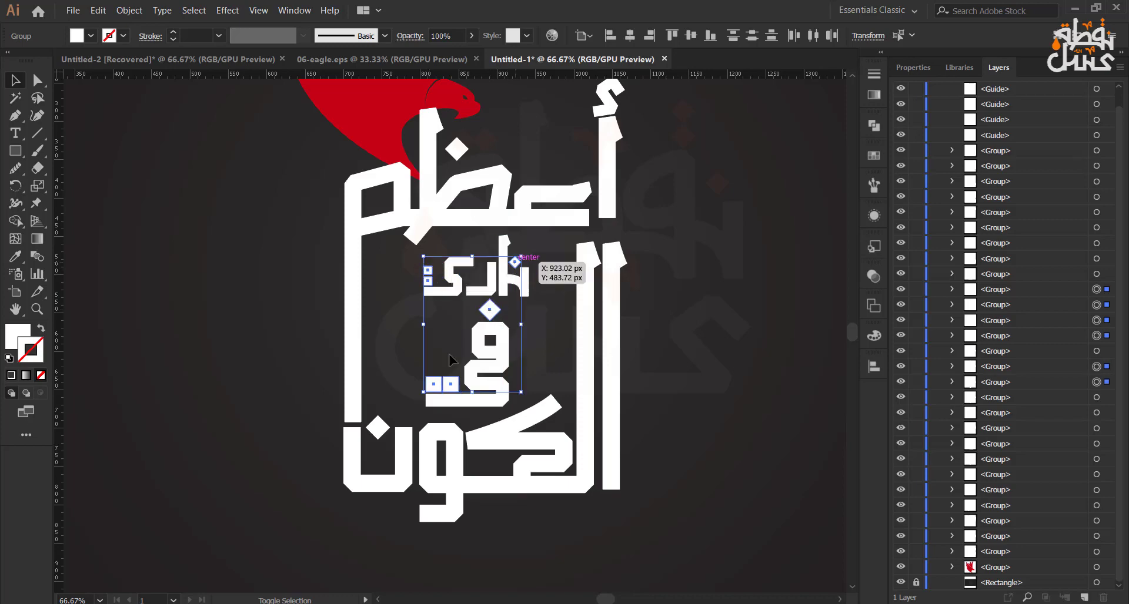
{"action": "left_click", "coordinate": [383, 425], "text": "shift"}
{"action": "left_click", "coordinate": [456, 148], "text": "shift"}
{"action": "key", "text": "i"}
{"action": "left_click", "coordinate": [370, 96]}
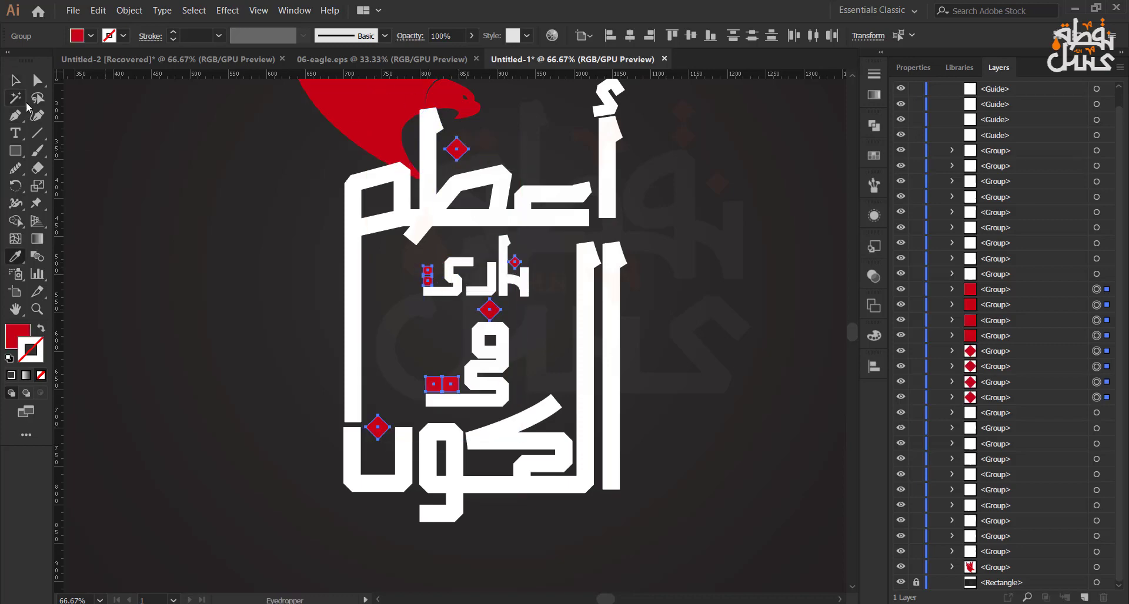
{"action": "left_click", "coordinate": [16, 80]}
{"action": "left_click", "coordinate": [192, 197]}
{"action": "scroll", "coordinate": [270, 382], "scroll_direction": "down", "scroll_amount": 1}
Draw a small five-pointed star in the empty area left of the lettering
{"action": "left_click_drag", "start_coordinate": [274, 328], "coordinate": [291, 362]}
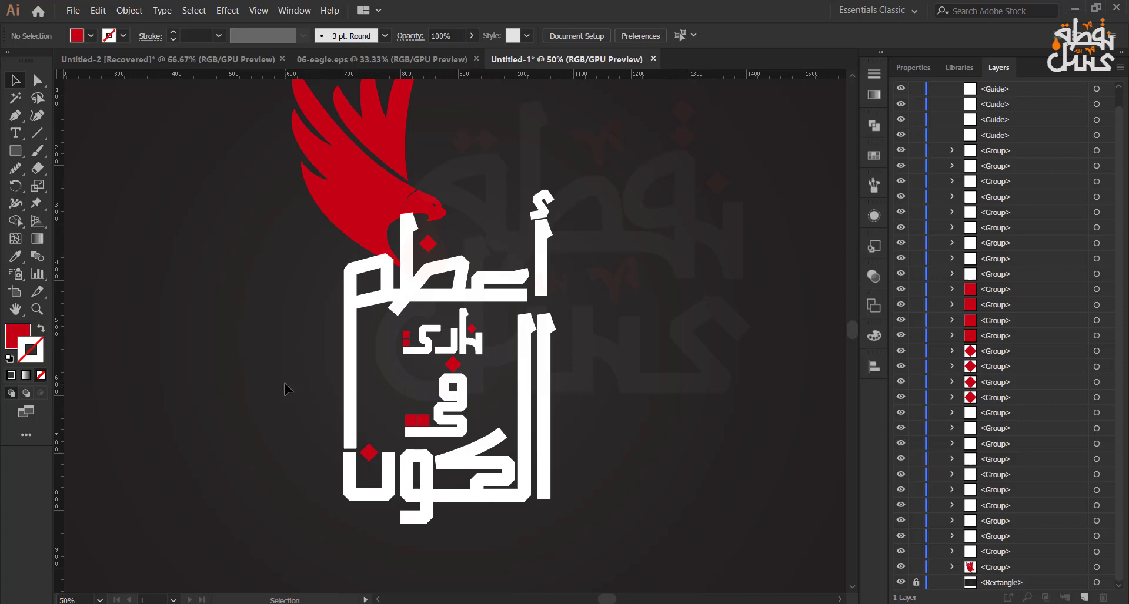
{"action": "left_click_drag", "start_coordinate": [282, 475], "coordinate": [275, 421]}
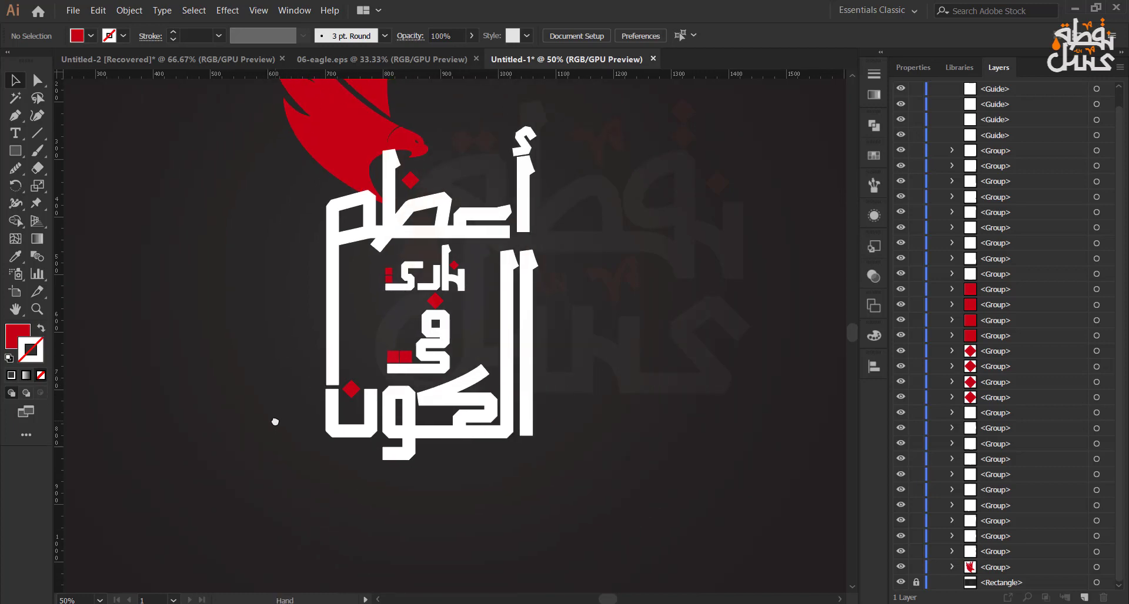
{"action": "left_click_drag", "start_coordinate": [16, 150], "coordinate": [64, 217]}
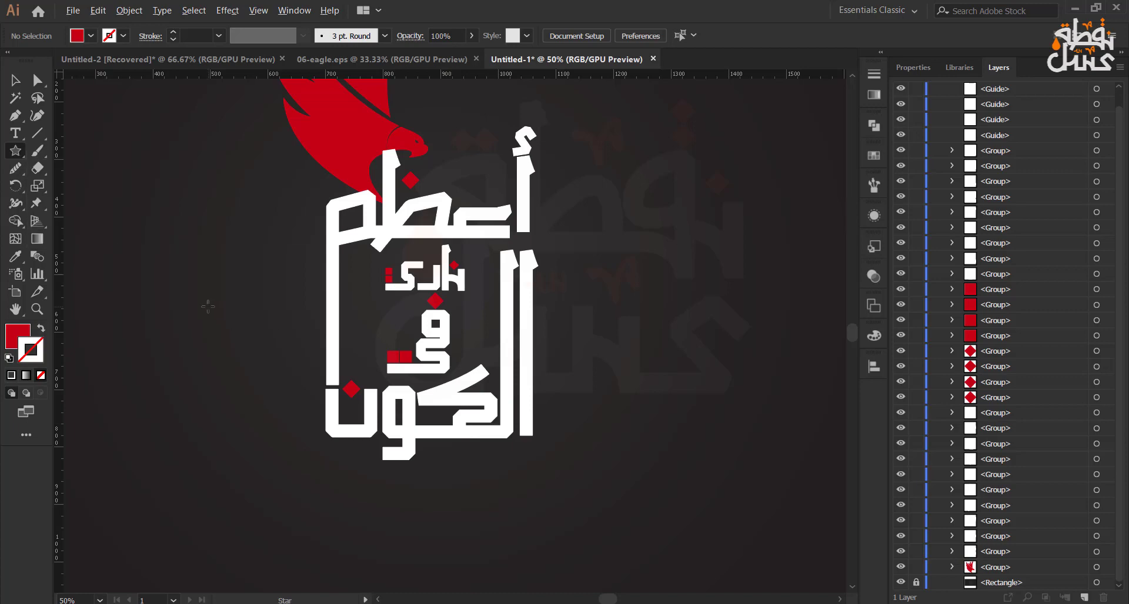
{"action": "left_click_drag", "start_coordinate": [208, 307], "coordinate": [216, 327]}
Set the star's fill to the golden yellow ffc200
{"action": "double_click", "coordinate": [18, 335]}
{"action": "left_click_drag", "start_coordinate": [258, 527], "coordinate": [257, 532]}
{"action": "left_click_drag", "start_coordinate": [231, 415], "coordinate": [234, 381]}
{"action": "left_click_drag", "start_coordinate": [258, 532], "coordinate": [272, 535]}
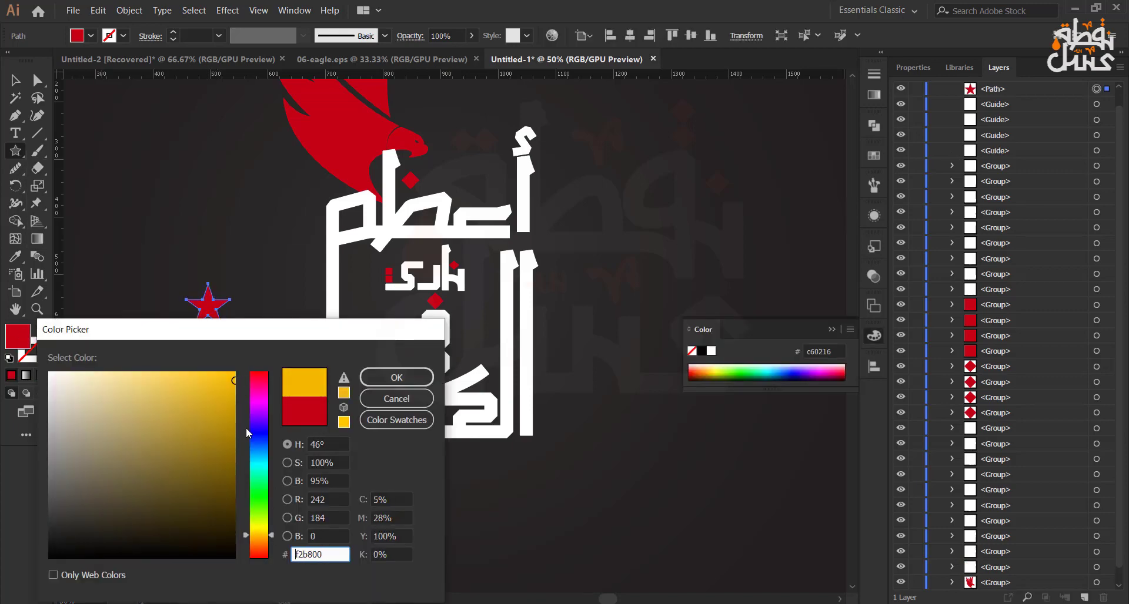
{"action": "left_click", "coordinate": [235, 372]}
{"action": "left_click", "coordinate": [380, 378]}
Duplicate the star sideways to the left and repeat the copy to make an evenly spaced row of eight stars
{"action": "left_click_drag", "start_coordinate": [212, 312], "coordinate": [337, 322]}
{"action": "left_click", "coordinate": [393, 322]}
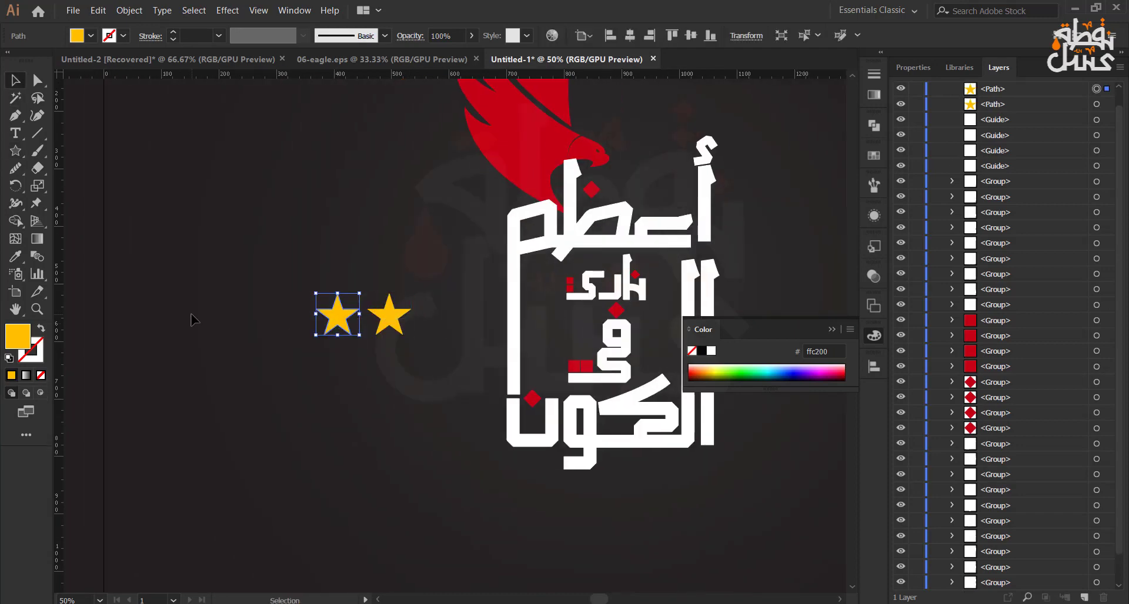
{"action": "key", "text": "ctrl+d"}
{"action": "key", "text": "ctrl+d"}
{"action": "key", "text": "ctrl+d"}
{"action": "key", "text": "ctrl+d"}
{"action": "key", "text": "ctrl+d"}
{"action": "key", "text": "ctrl+d"}
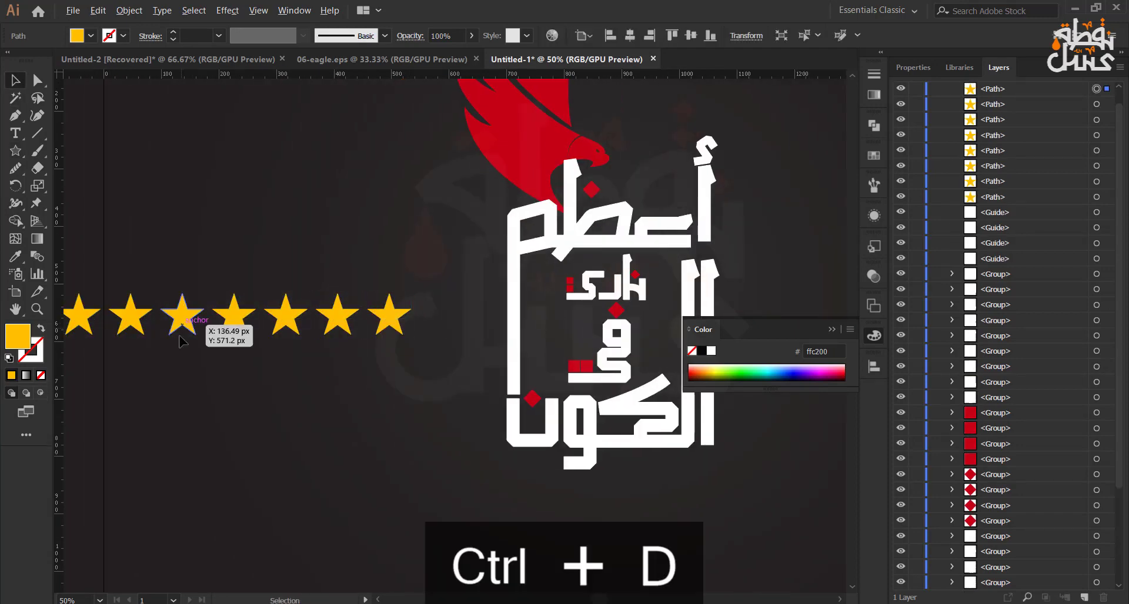
Select the whole row of eight stars and group it
{"action": "key", "text": "ctrl+minus"}
{"action": "key", "text": "ctrl+minus"}
{"action": "left_click_drag", "start_coordinate": [135, 389], "coordinate": [405, 265]}
{"action": "key", "text": "ctrl+g"}
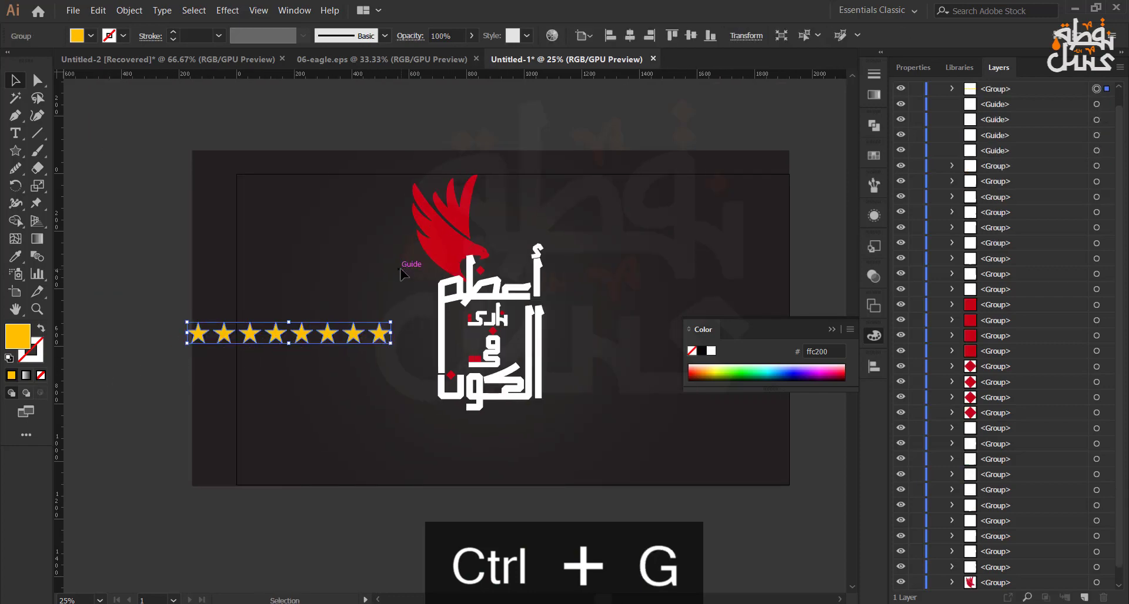
Apply a horizontal Arc warp with a strong negative bend to the star group so the row sags downward
{"action": "left_click", "coordinate": [227, 10]}
{"action": "mouse_move", "coordinate": [253, 219]}
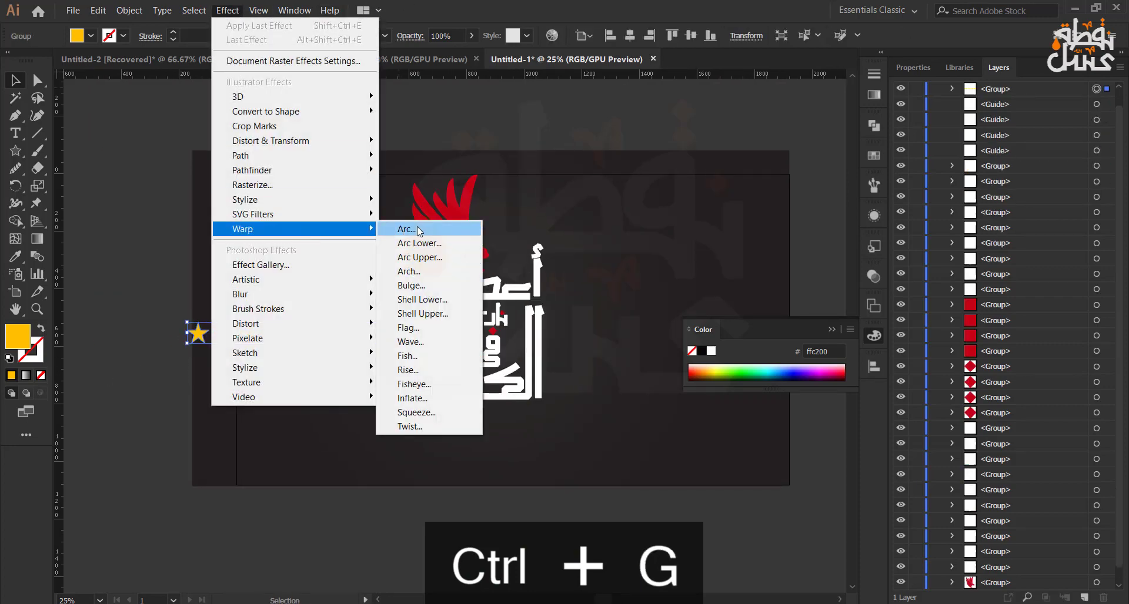
{"action": "left_click", "coordinate": [417, 227]}
{"action": "left_click_drag", "start_coordinate": [852, 252], "coordinate": [807, 251]}
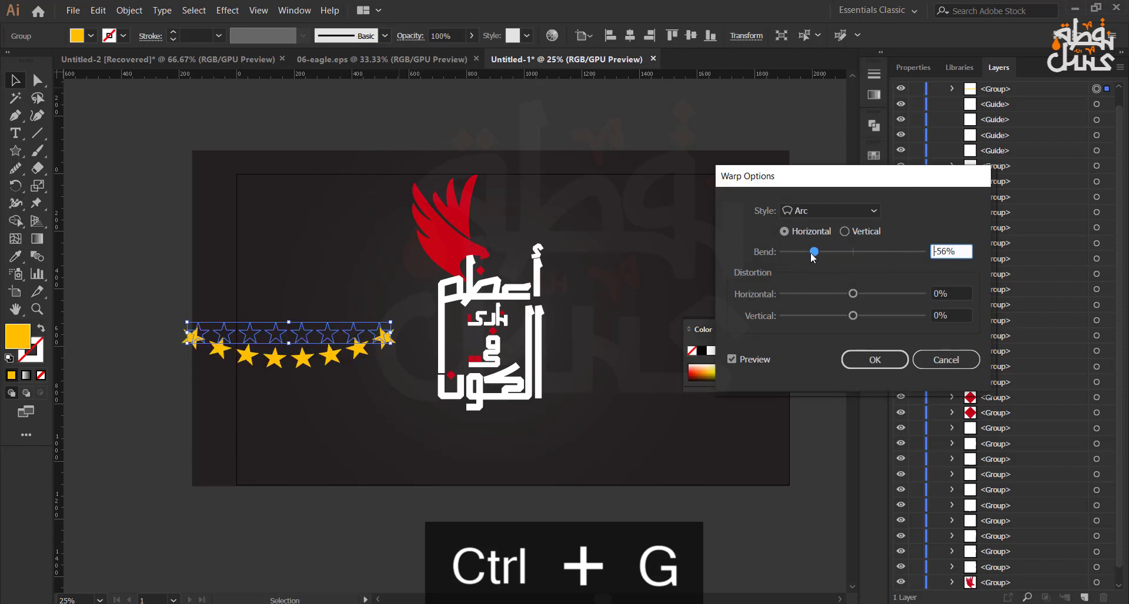
{"action": "left_click", "coordinate": [874, 359]}
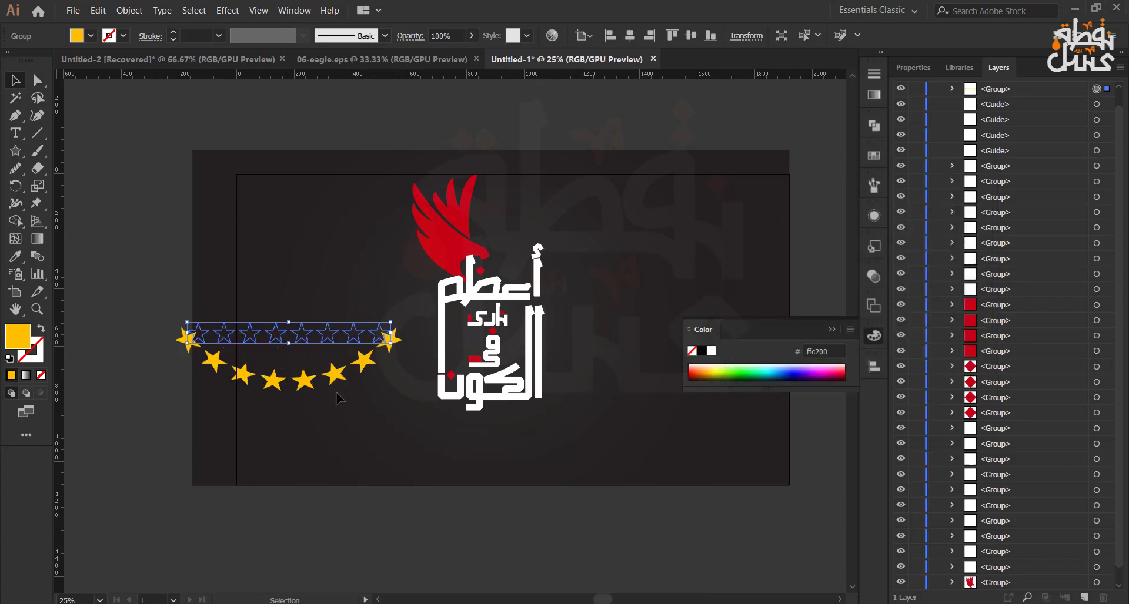
Scale the star arc down about its centre and place it centred beneath the lettering block
{"action": "left_click_drag", "start_coordinate": [391, 343], "coordinate": [380, 340]}
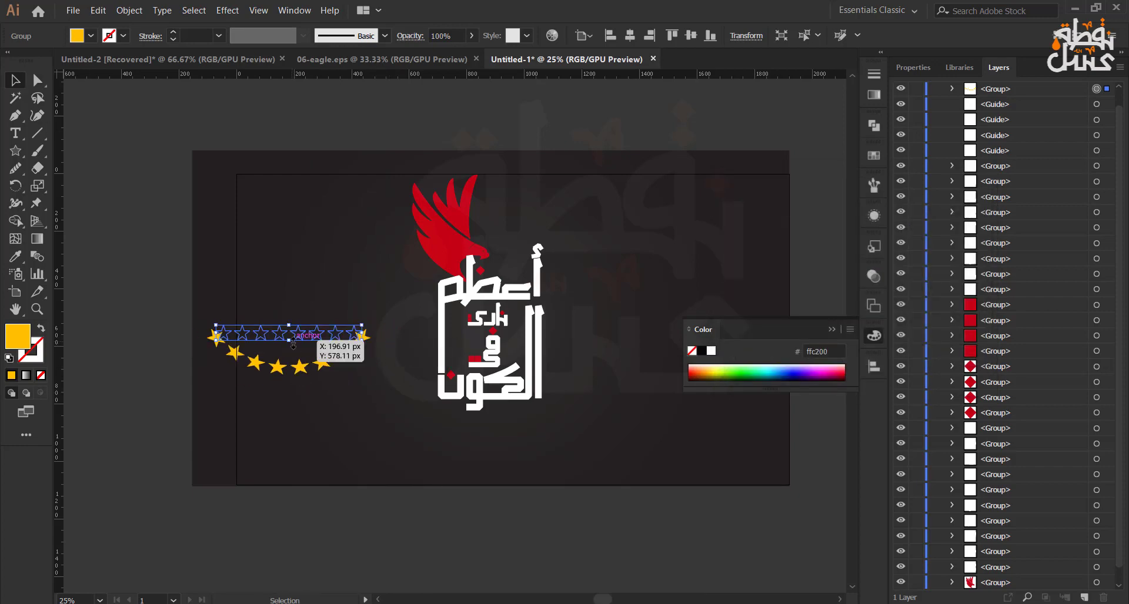
{"action": "left_click_drag", "start_coordinate": [293, 345], "coordinate": [494, 405]}
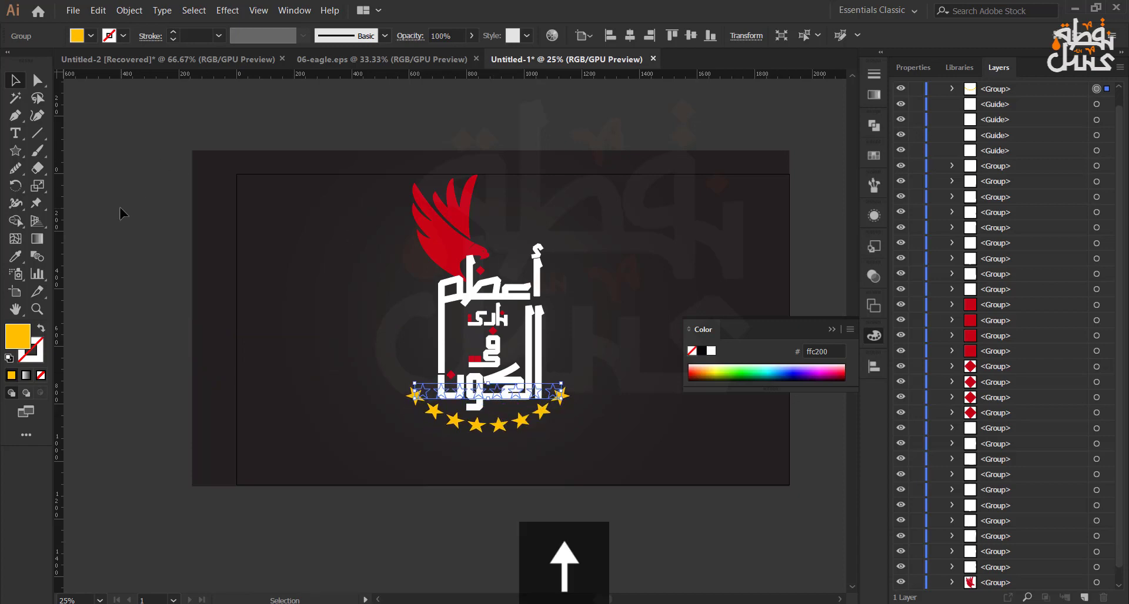
{"action": "left_click", "coordinate": [120, 213]}
{"action": "scroll", "coordinate": [517, 327], "scroll_direction": "up", "scroll_amount": 1}
{"action": "scroll", "coordinate": [338, 375], "scroll_direction": "up", "scroll_amount": 1}
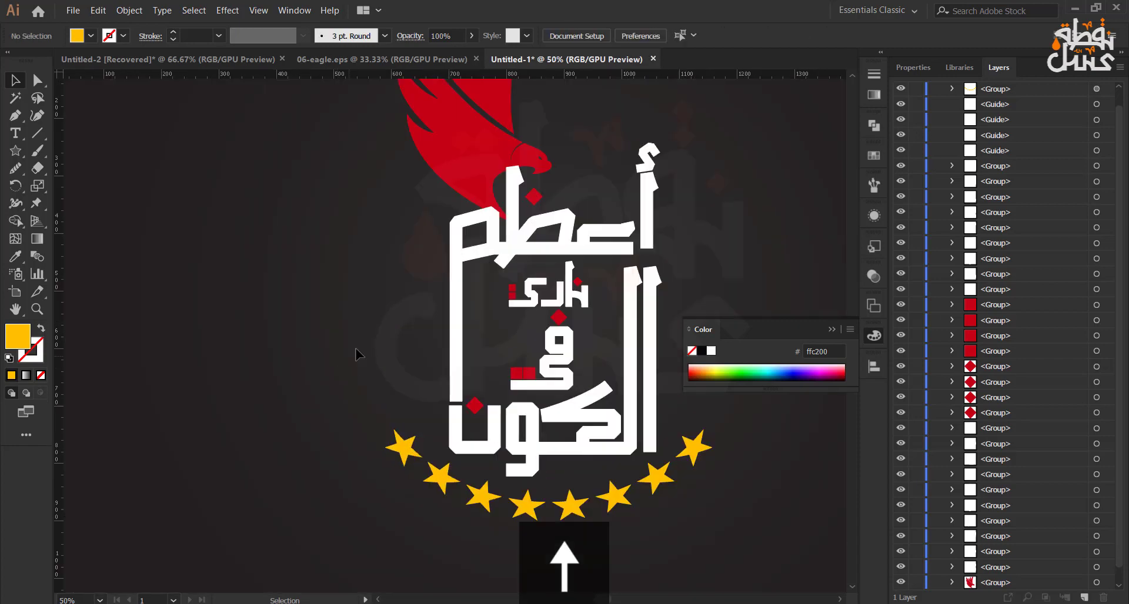
{"action": "scroll", "coordinate": [339, 370], "scroll_direction": "up", "scroll_amount": 3}
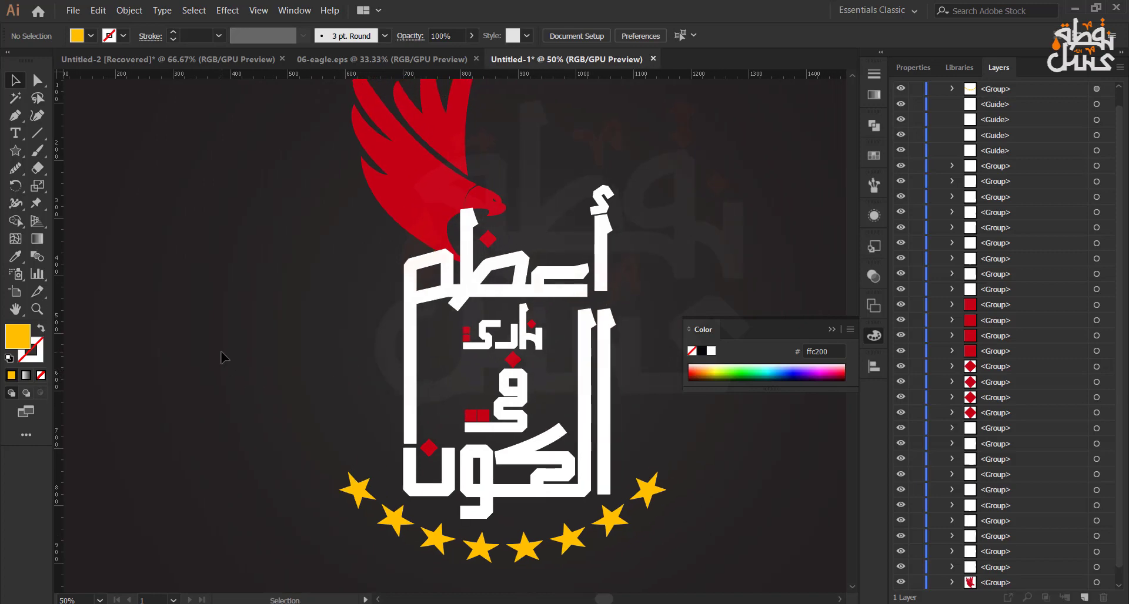
Draw an open angular ornament left of the lettering with no fill and an 8 pt golden yellow stroke, ending in a vertical stem
{"action": "left_click", "coordinate": [42, 329]}
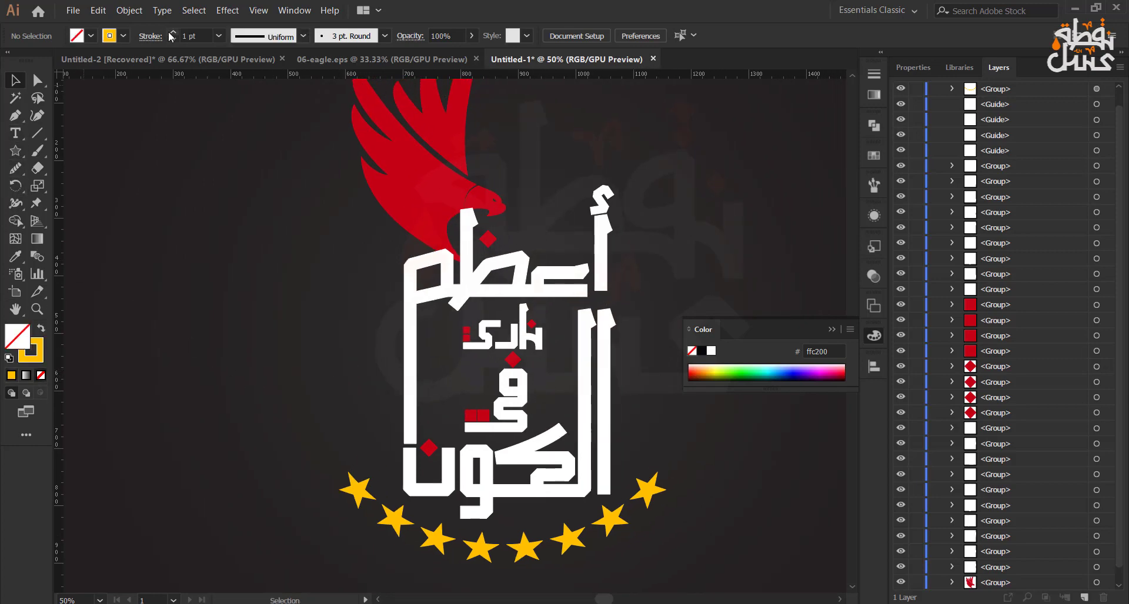
{"action": "scroll", "coordinate": [252, 295], "scroll_direction": "up", "scroll_amount": 1}
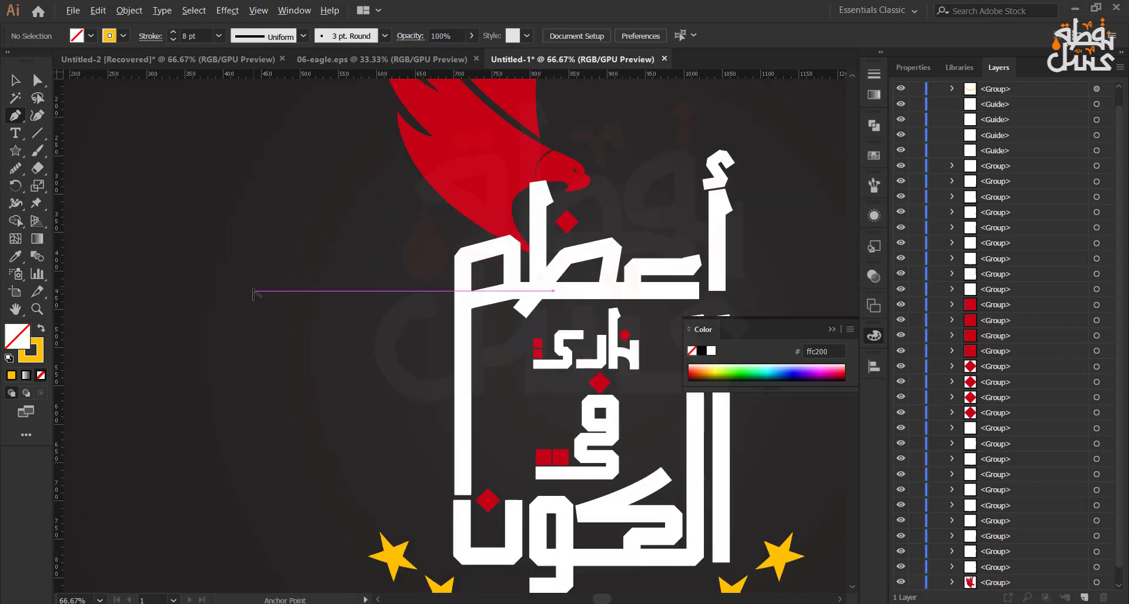
{"action": "left_click_drag", "start_coordinate": [253, 306], "coordinate": [297, 298]}
{"action": "left_click", "coordinate": [297, 303]}
{"action": "left_click", "coordinate": [331, 276]}
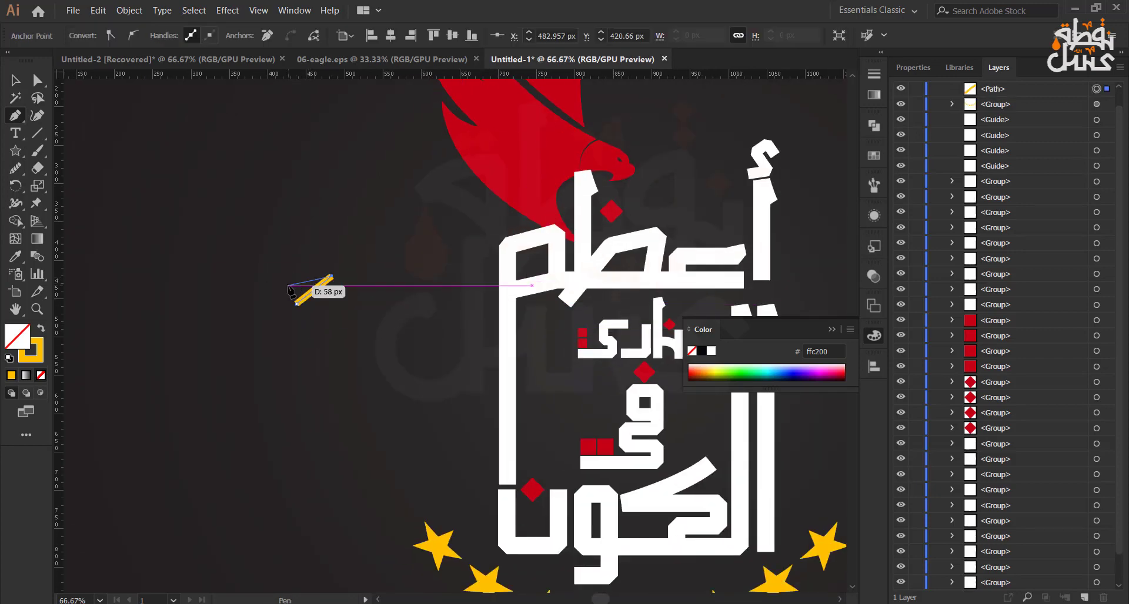
{"action": "left_click", "coordinate": [283, 287]}
{"action": "left_click", "coordinate": [283, 326]}
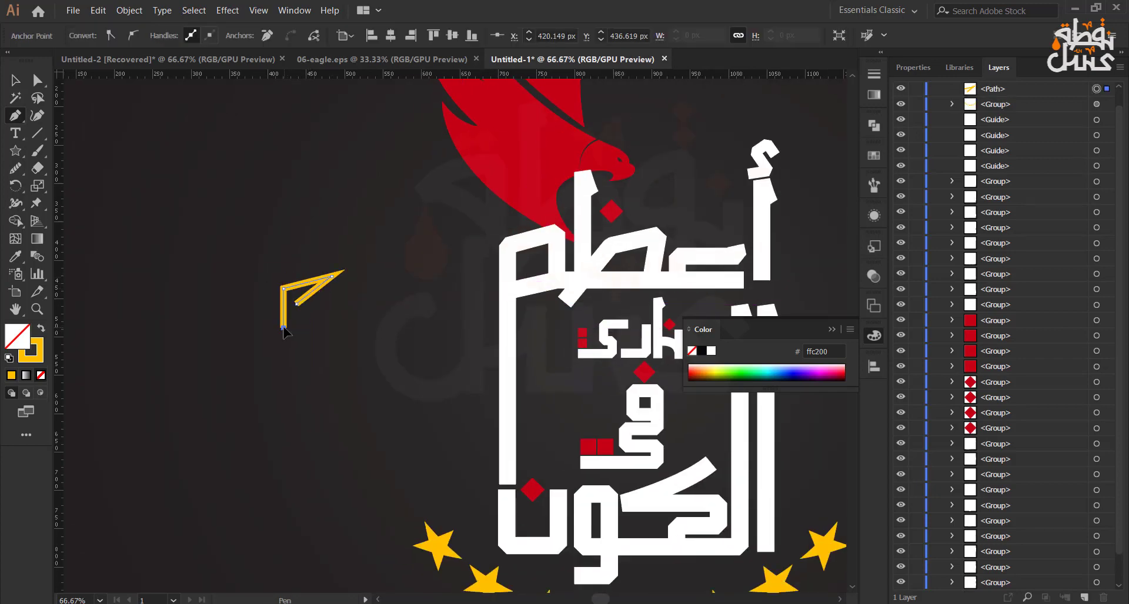
Set the ornament stroke's corner style to bevel join
{"action": "key", "text": "v"}
{"action": "left_click", "coordinate": [310, 318]}
{"action": "left_click", "coordinate": [300, 284]}
{"action": "left_click", "coordinate": [150, 36]}
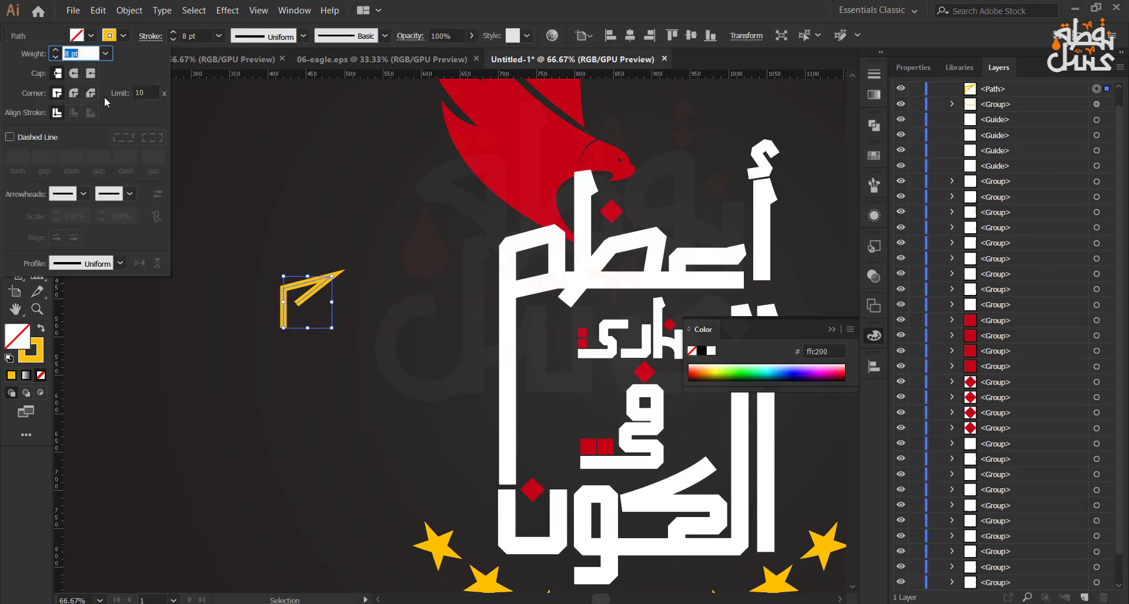
{"action": "left_click", "coordinate": [90, 93]}
{"action": "left_click", "coordinate": [254, 197]}
Extend the ornament's inner open end with a short upward segment
{"action": "left_click", "coordinate": [14, 116]}
{"action": "scroll", "coordinate": [328, 306], "scroll_direction": "up", "scroll_amount": 3}
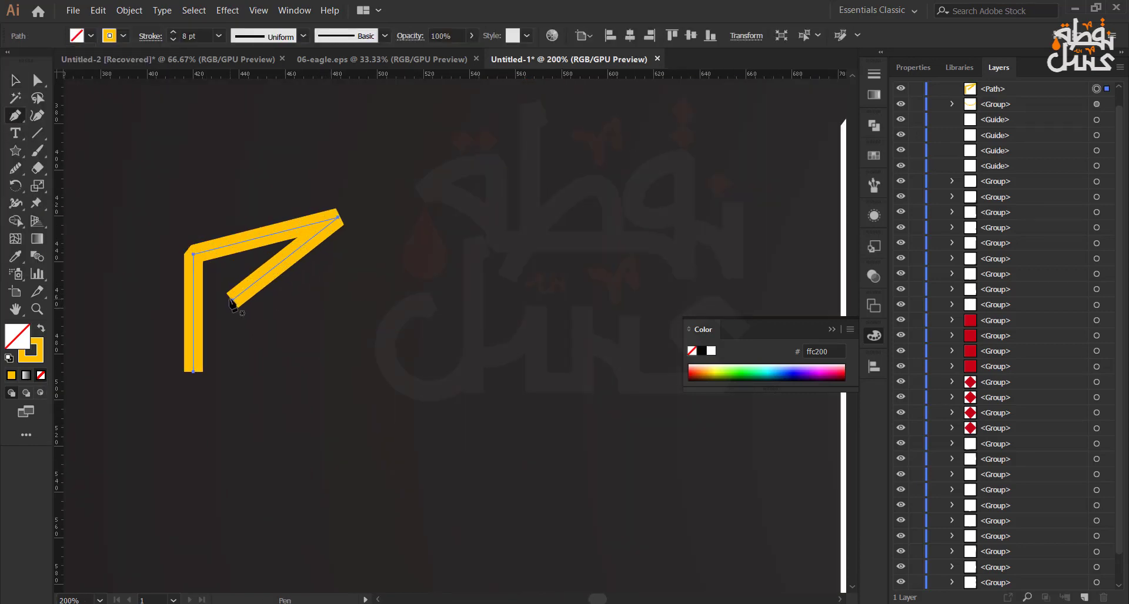
{"action": "left_click", "coordinate": [232, 300]}
{"action": "key", "text": "Escape"}
{"action": "key", "text": "v"}
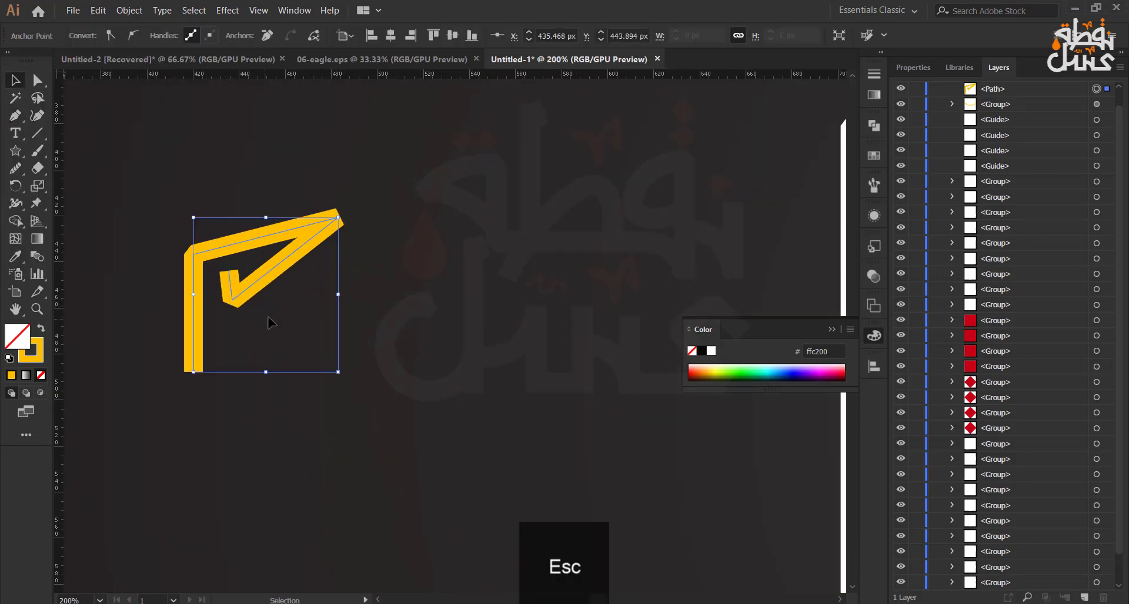
{"action": "left_click", "coordinate": [272, 326]}
Move the ornament's outer tip anchor inward to make the hook narrower
{"action": "key", "text": "a"}
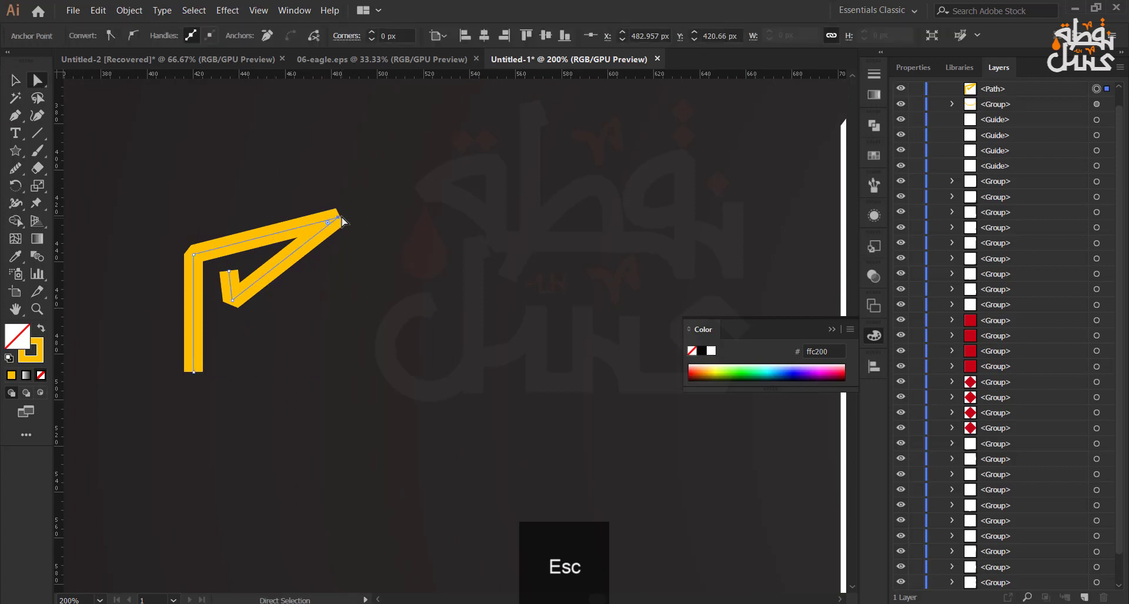
{"action": "left_click_drag", "start_coordinate": [340, 221], "coordinate": [275, 249]}
{"action": "left_click", "coordinate": [221, 307]}
{"action": "key", "text": "ctrl+minus"}
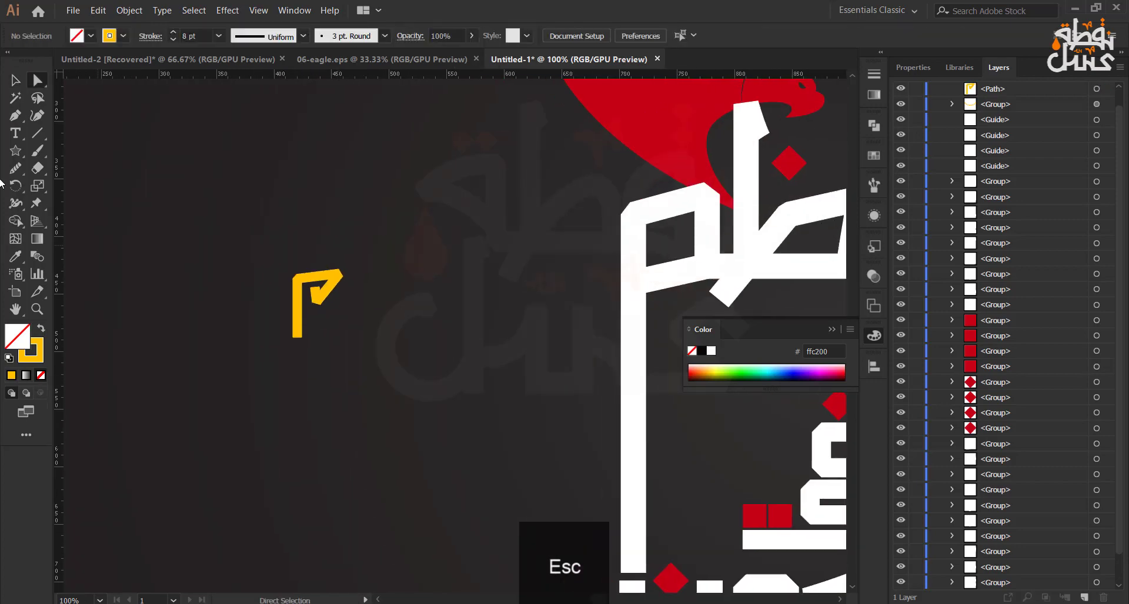
Draw a curved branch from the base of the ornament's stem up to its left
{"action": "key", "text": "p"}
{"action": "left_click", "coordinate": [297, 334]}
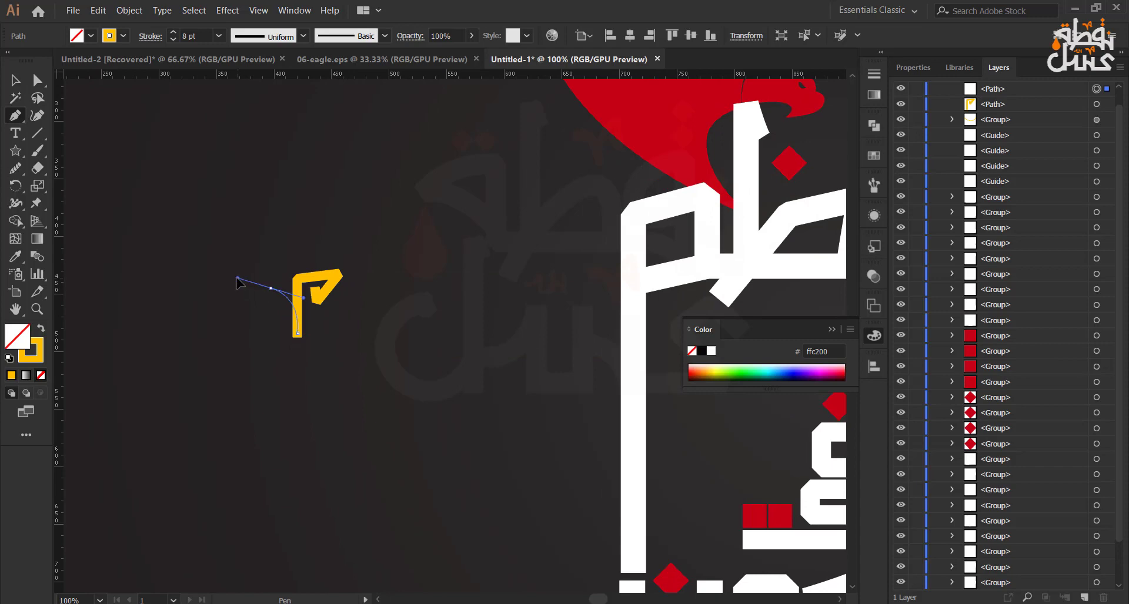
{"action": "left_click_drag", "start_coordinate": [237, 278], "coordinate": [237, 278]}
{"action": "key", "text": "Escape"}
{"action": "left_click", "coordinate": [105, 179]}
{"action": "key", "text": "Delete"}
{"action": "left_click", "coordinate": [21, 78]}
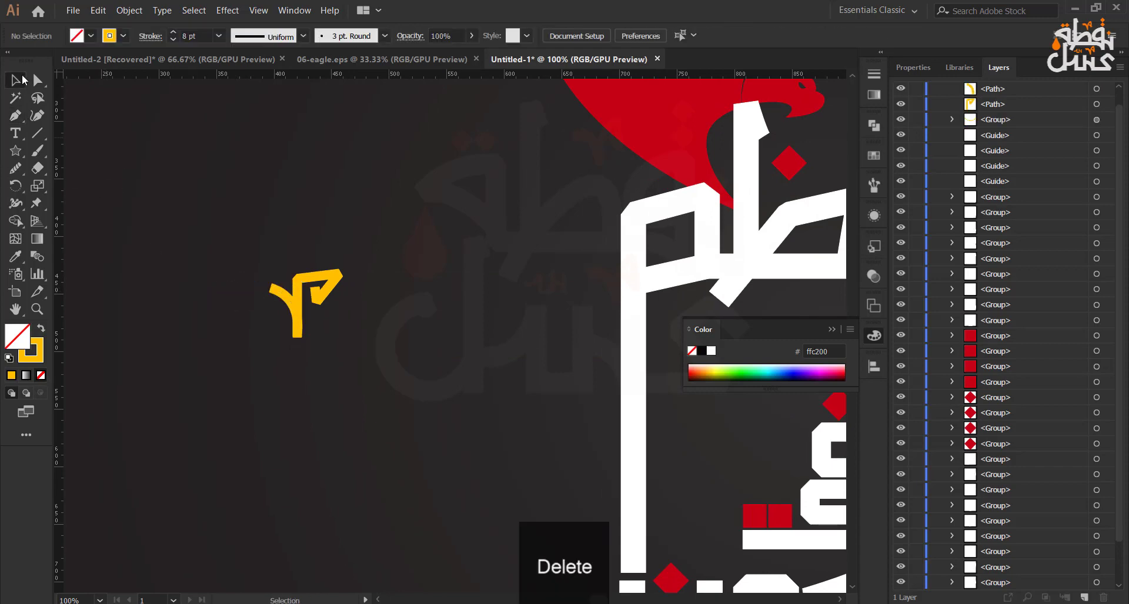
Scale both ornament strokes down together and place them above the ع of أعظم
{"action": "left_click_drag", "start_coordinate": [393, 257], "coordinate": [391, 253]}
{"action": "key", "text": "ctrl+minus"}
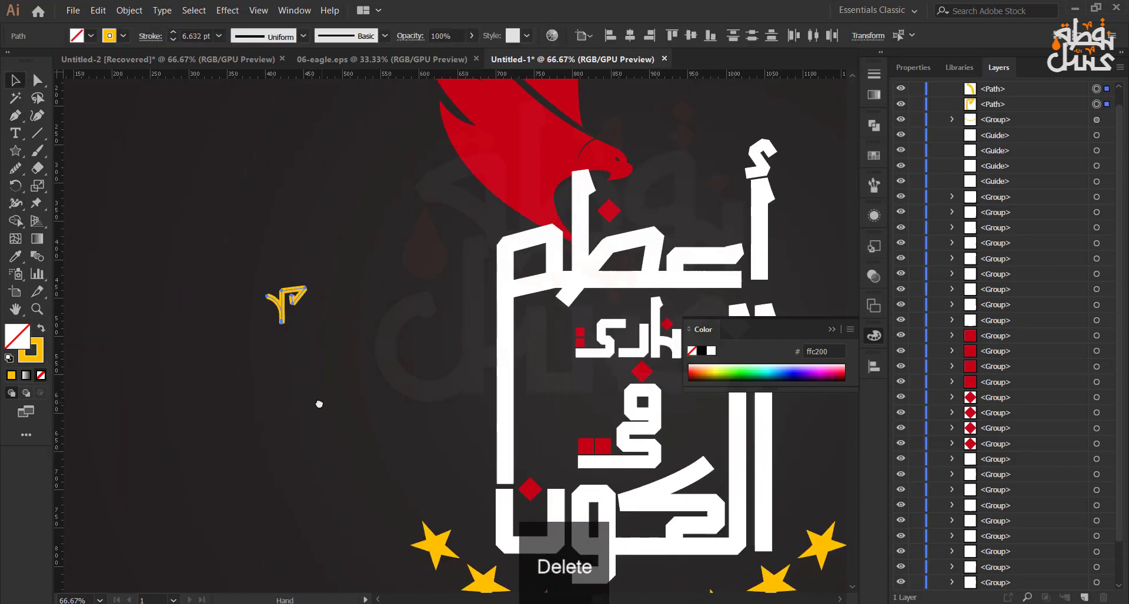
{"action": "left_click_drag", "start_coordinate": [257, 318], "coordinate": [699, 190]}
{"action": "left_click", "coordinate": [182, 129]}
Expand the ornament's strokes into filled shapes and unite them into one shape with Pathfinder
{"action": "left_click", "coordinate": [128, 11]}
{"action": "left_click", "coordinate": [682, 212]}
{"action": "left_click", "coordinate": [129, 10]}
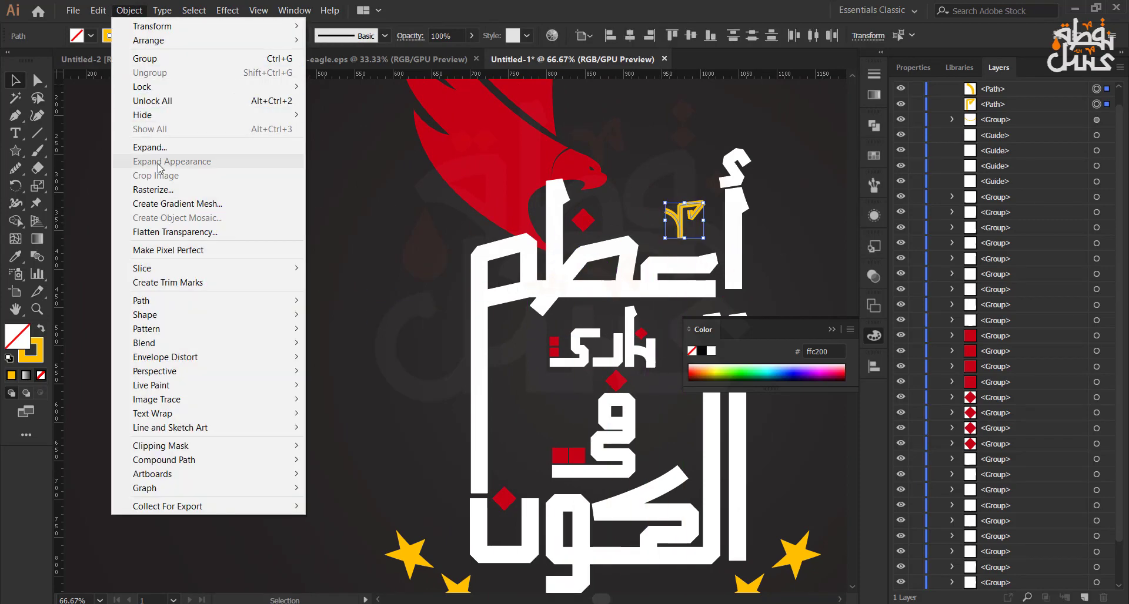
{"action": "left_click", "coordinate": [147, 146]}
{"action": "left_click", "coordinate": [525, 392]}
{"action": "left_click", "coordinate": [874, 125]}
{"action": "left_click", "coordinate": [706, 158]}
{"action": "left_click", "coordinate": [327, 211]}
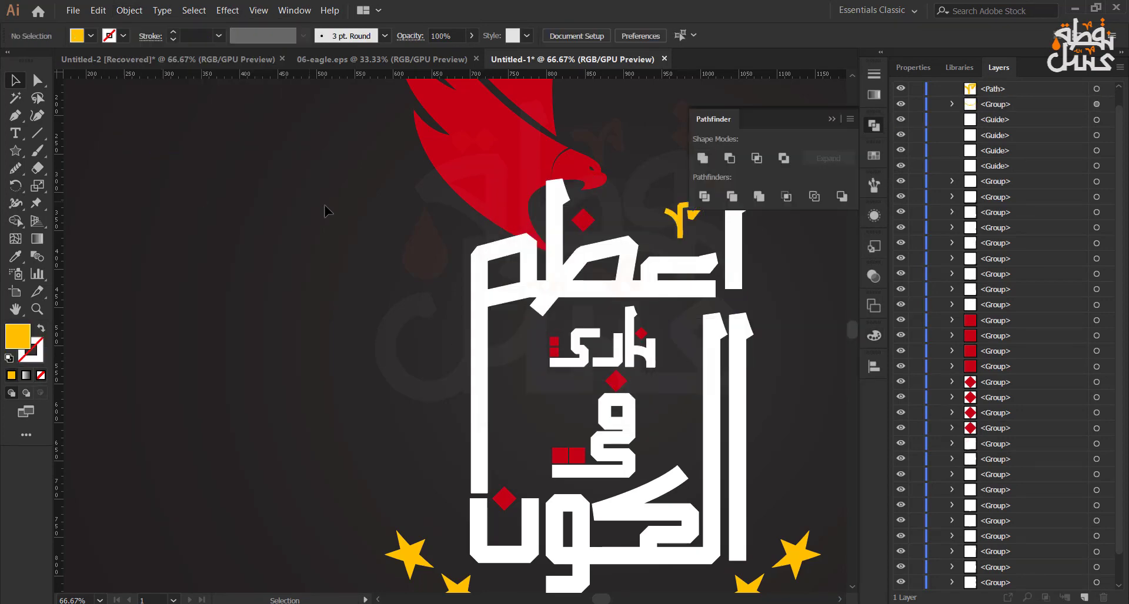
Scale the ornament down above the ع and place a copy of it above the ن of الكون
{"action": "left_click_drag", "start_coordinate": [699, 191], "coordinate": [698, 192]}
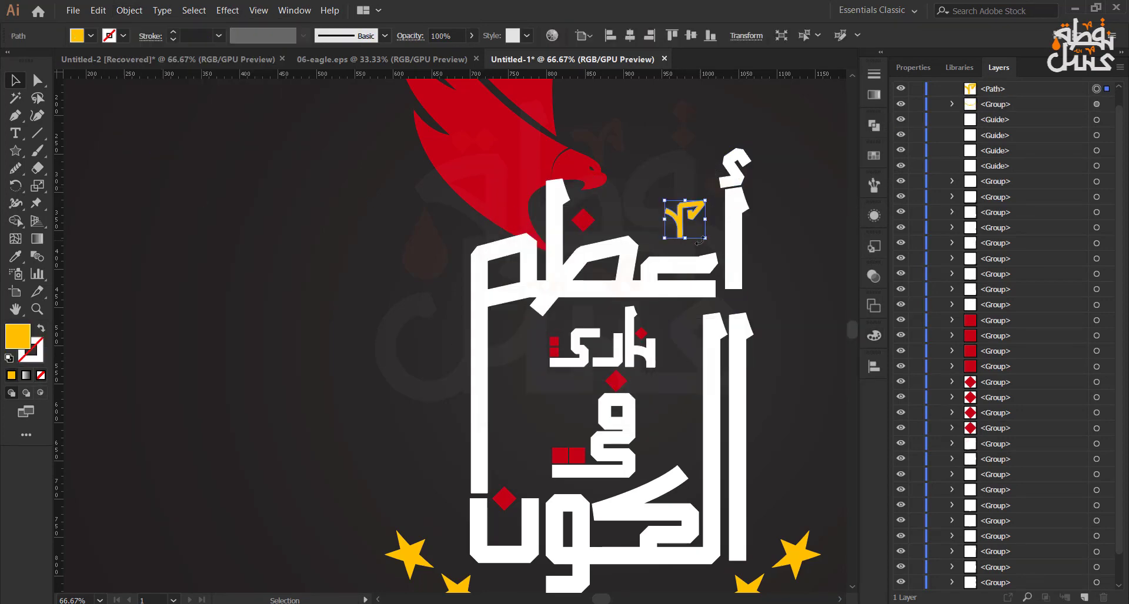
{"action": "left_click_drag", "start_coordinate": [705, 239], "coordinate": [682, 224]}
{"action": "left_click", "coordinate": [649, 248]}
{"action": "left_click", "coordinate": [307, 319]}
{"action": "scroll", "coordinate": [306, 316], "scroll_direction": "down", "scroll_amount": 1}
{"action": "left_click_drag", "start_coordinate": [305, 318], "coordinate": [323, 318]}
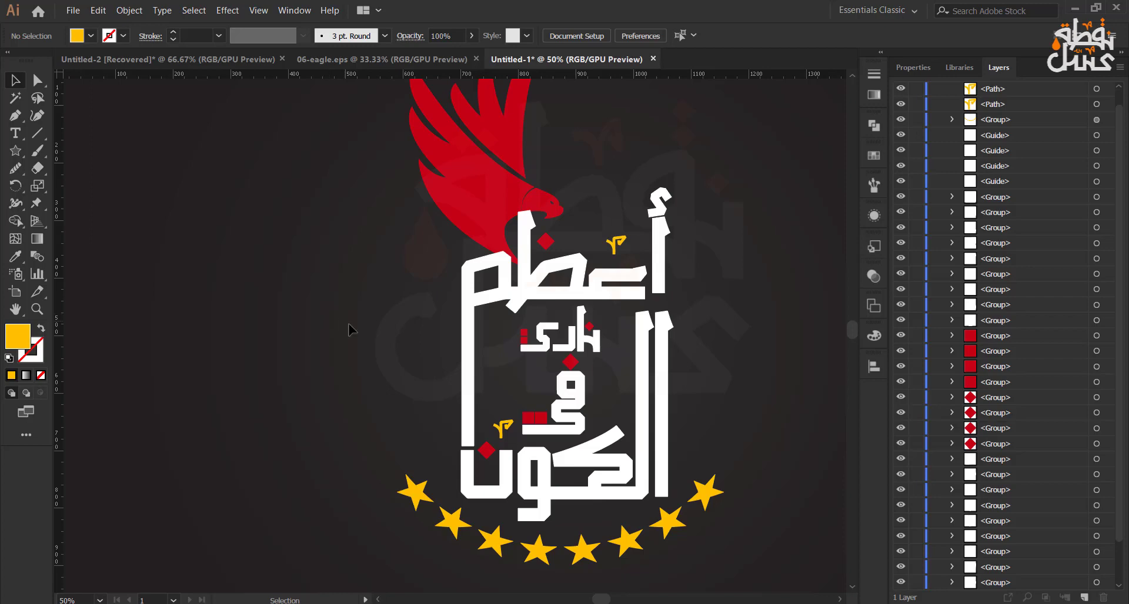
{"action": "scroll", "coordinate": [394, 362], "scroll_direction": "up", "scroll_amount": 1}
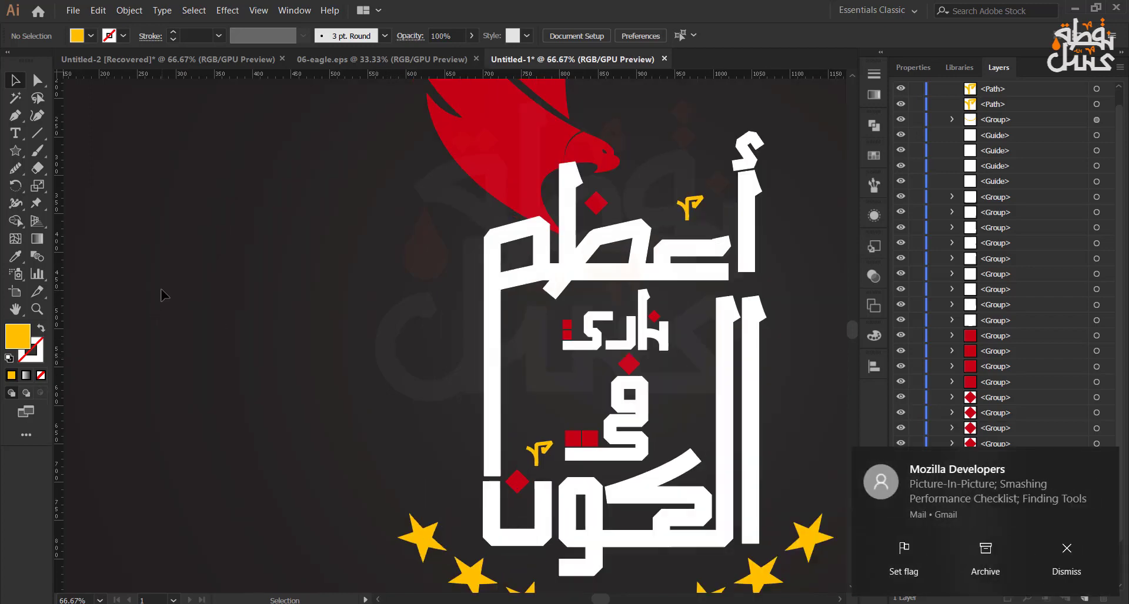
Draw a spiral with no fill and a white outline on the empty canvas beside the lettering
{"action": "left_click", "coordinate": [492, 360]}
{"action": "left_click", "coordinate": [37, 158]}
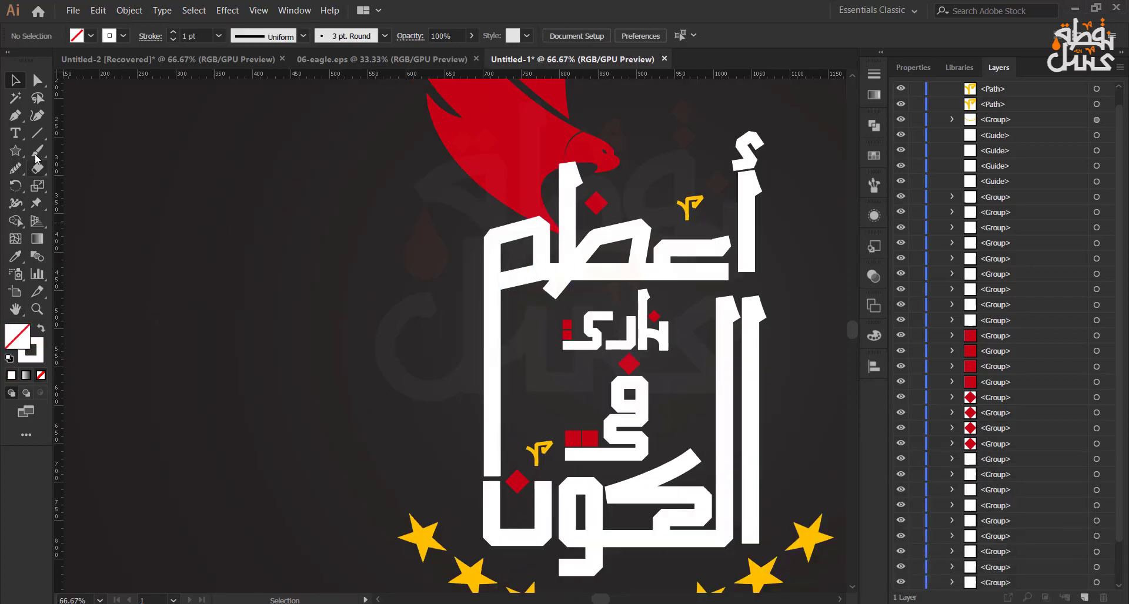
{"action": "left_click_drag", "start_coordinate": [40, 140], "coordinate": [65, 168]}
{"action": "left_click_drag", "start_coordinate": [228, 224], "coordinate": [233, 275]}
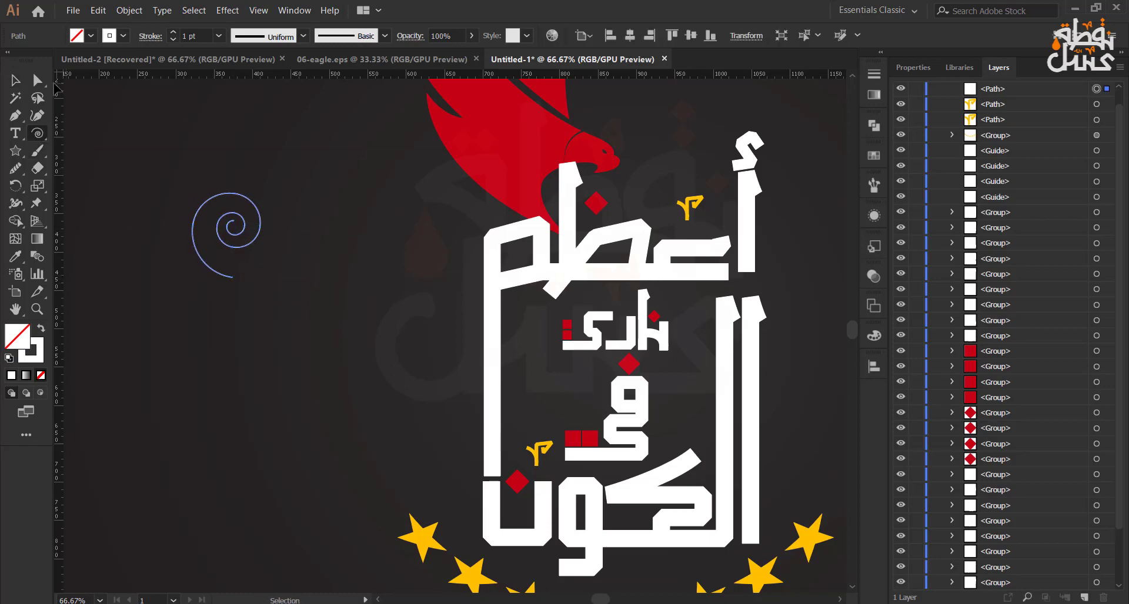
Give the spiral a 9 pt stroke with a tapered width profile
{"action": "left_click", "coordinate": [172, 31]}
{"action": "left_click", "coordinate": [303, 36]}
{"action": "left_click", "coordinate": [259, 154]}
{"action": "left_click", "coordinate": [15, 80]}
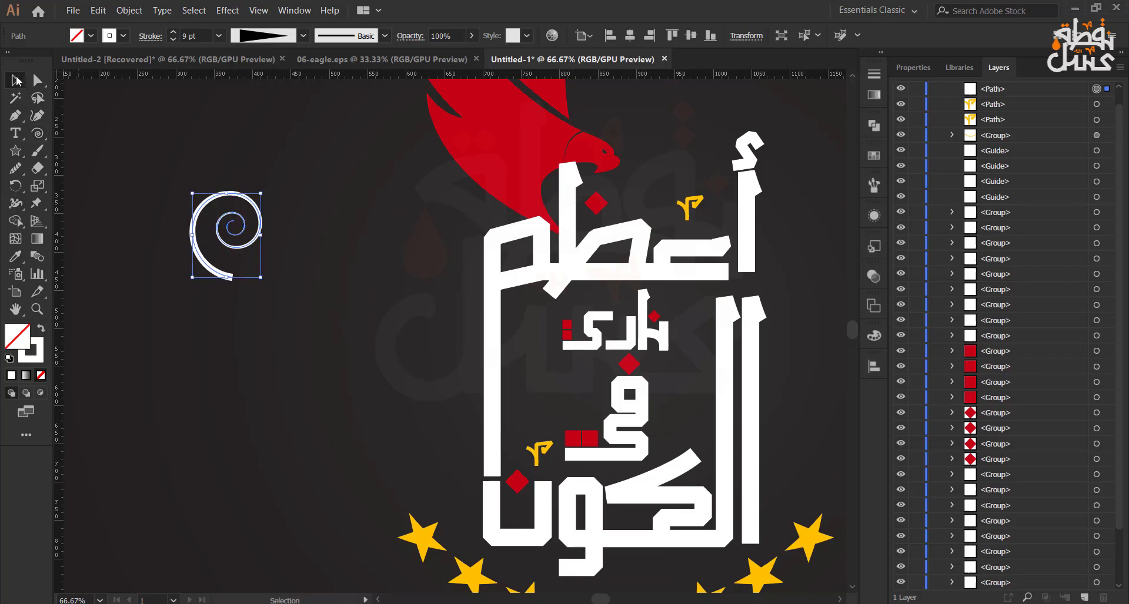
Place a copy of the spiral on the upper tip of the ع in أعظم, scaled down and rotated to fit
{"action": "left_click_drag", "start_coordinate": [144, 327], "coordinate": [320, 160]}
{"action": "left_click_drag", "start_coordinate": [219, 234], "coordinate": [356, 249]}
{"action": "left_click_drag", "start_coordinate": [397, 293], "coordinate": [501, 204]}
{"action": "scroll", "coordinate": [355, 281], "scroll_direction": "up", "scroll_amount": 1}
{"action": "scroll", "coordinate": [536, 193], "scroll_direction": "up", "scroll_amount": 2}
{"action": "left_click_drag", "start_coordinate": [613, 188], "coordinate": [592, 163]}
{"action": "left_click_drag", "start_coordinate": [599, 170], "coordinate": [628, 126]}
{"action": "mouse_move", "coordinate": [575, 152]}
{"action": "left_mouse_down"}
{"action": "mouse_move", "coordinate": [628, 213]}
{"action": "mouse_move", "coordinate": [772, 293]}
{"action": "left_mouse_up"}
{"action": "mouse_move", "coordinate": [814, 246]}
{"action": "left_mouse_down"}
{"action": "mouse_move", "coordinate": [770, 232]}
{"action": "mouse_move", "coordinate": [751, 272]}
{"action": "mouse_move", "coordinate": [765, 275]}
{"action": "left_mouse_up"}
{"action": "left_click", "coordinate": [758, 149]}
{"action": "scroll", "coordinate": [670, 250], "scroll_direction": "down", "scroll_amount": 3}
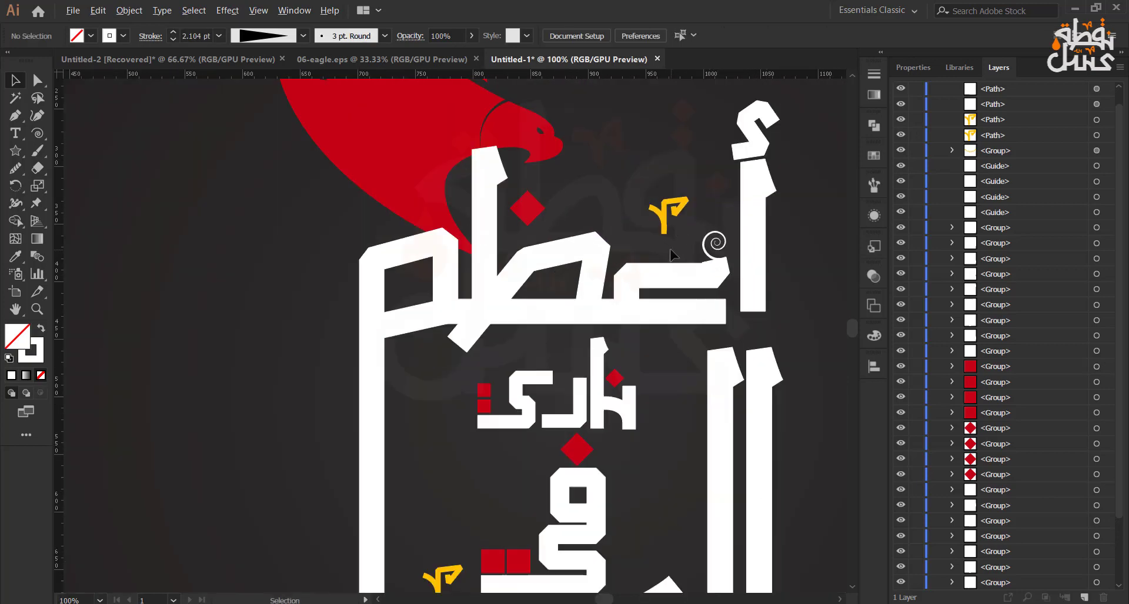
Reflect the original spiral across the vertical axis
{"action": "left_click_drag", "start_coordinate": [676, 306], "coordinate": [665, 282]}
{"action": "left_click_drag", "start_coordinate": [215, 240], "coordinate": [308, 294]}
{"action": "right_click", "coordinate": [306, 292]}
{"action": "mouse_move", "coordinate": [386, 476]}
{"action": "left_click", "coordinate": [485, 525]}
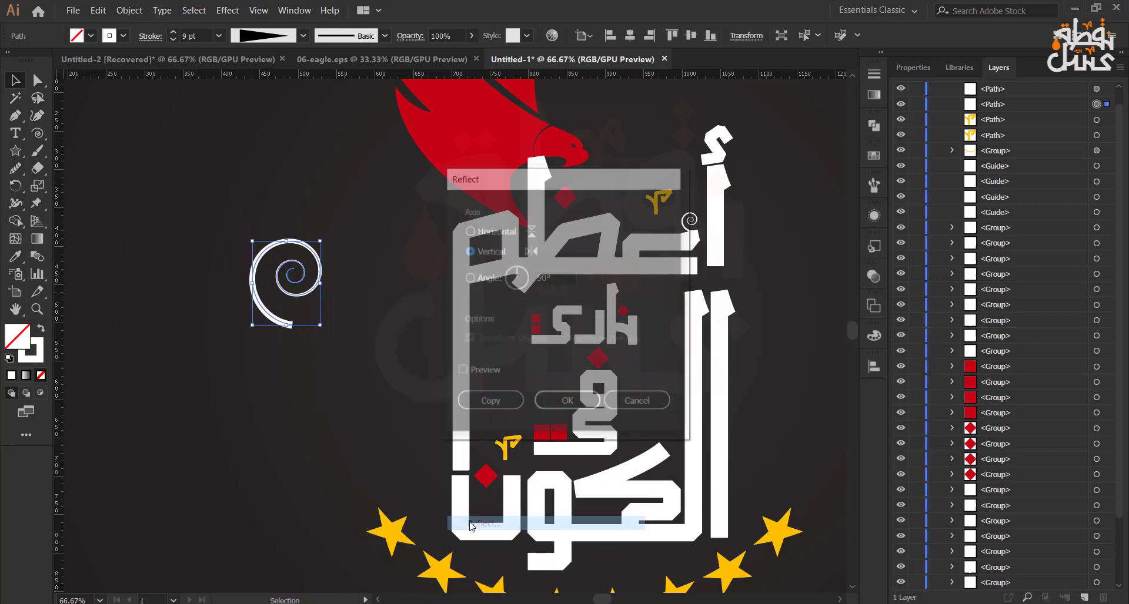
{"action": "key", "text": "Return"}
Scale down and rotate the reflected spiral, and fit it onto the raised tip of the ك in الكون
{"action": "mouse_move", "coordinate": [323, 235]}
{"action": "left_mouse_down"}
{"action": "mouse_move", "coordinate": [342, 304]}
{"action": "mouse_move", "coordinate": [313, 292]}
{"action": "mouse_move", "coordinate": [662, 423]}
{"action": "left_mouse_up"}
{"action": "scroll", "coordinate": [688, 450], "scroll_direction": "up", "scroll_amount": 4}
{"action": "left_click_drag", "start_coordinate": [679, 282], "coordinate": [637, 266]}
{"action": "mouse_move", "coordinate": [541, 289]}
{"action": "left_mouse_down"}
{"action": "mouse_move", "coordinate": [570, 452]}
{"action": "mouse_move", "coordinate": [551, 415]}
{"action": "left_mouse_up"}
{"action": "left_click_drag", "start_coordinate": [651, 395], "coordinate": [623, 387]}
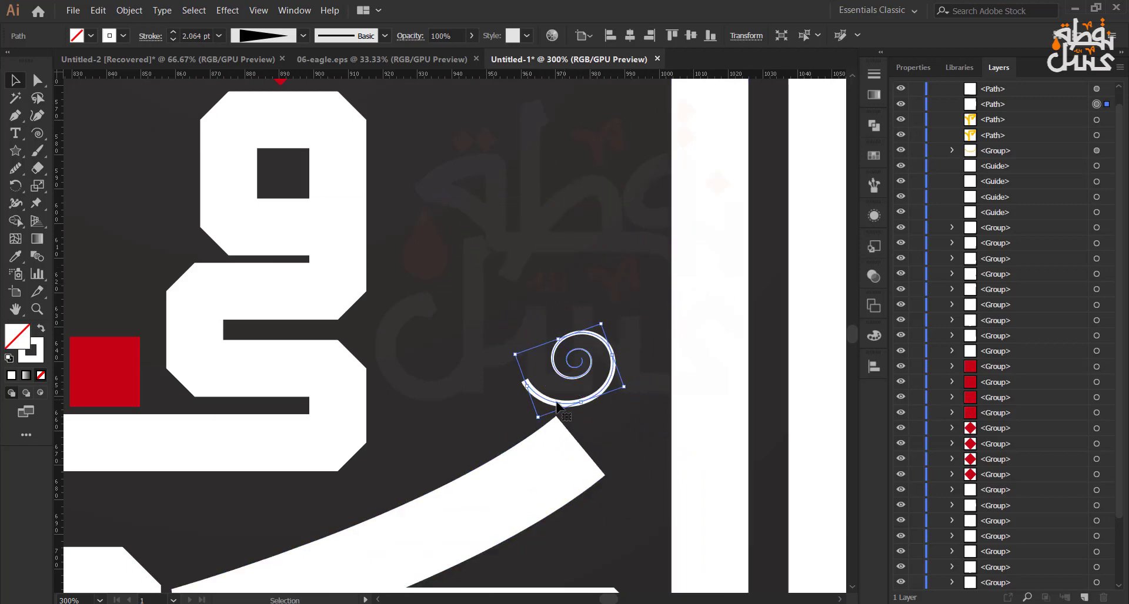
{"action": "left_click_drag", "start_coordinate": [550, 403], "coordinate": [581, 441]}
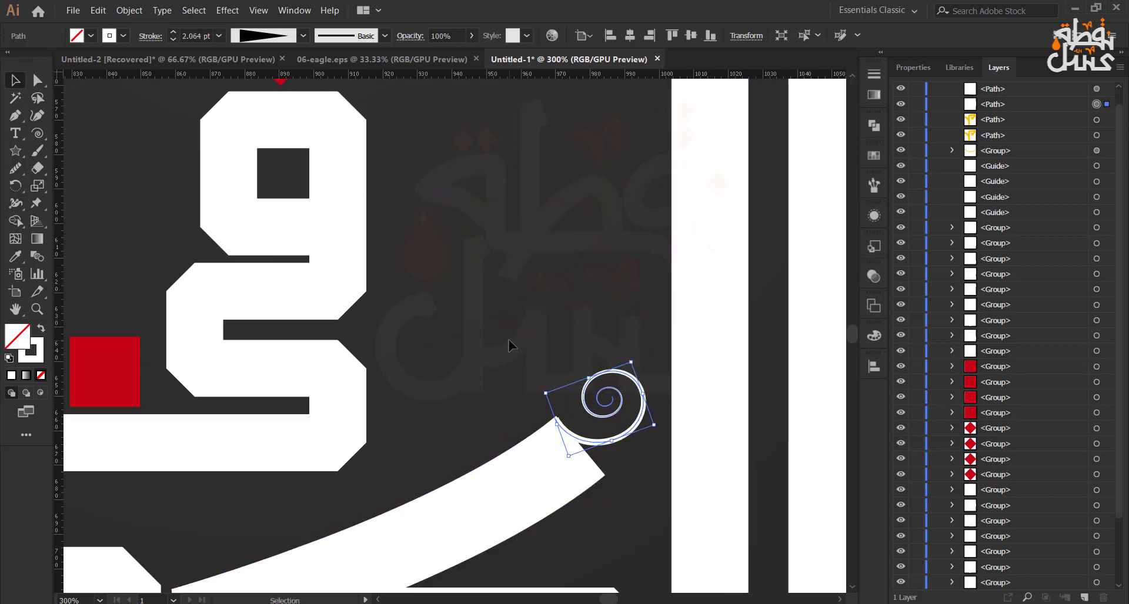
{"action": "key", "text": "Left"}
{"action": "key", "text": "Right"}
{"action": "key", "text": "Down"}
Delete the two yellow ornaments above the ع of أعظم and the ن of الكون
{"action": "left_click", "coordinate": [484, 328]}
{"action": "scroll", "coordinate": [484, 329], "scroll_direction": "down", "scroll_amount": 3}
{"action": "scroll", "coordinate": [485, 328], "scroll_direction": "down", "scroll_amount": 1}
{"action": "left_click_drag", "start_coordinate": [232, 271], "coordinate": [247, 357]}
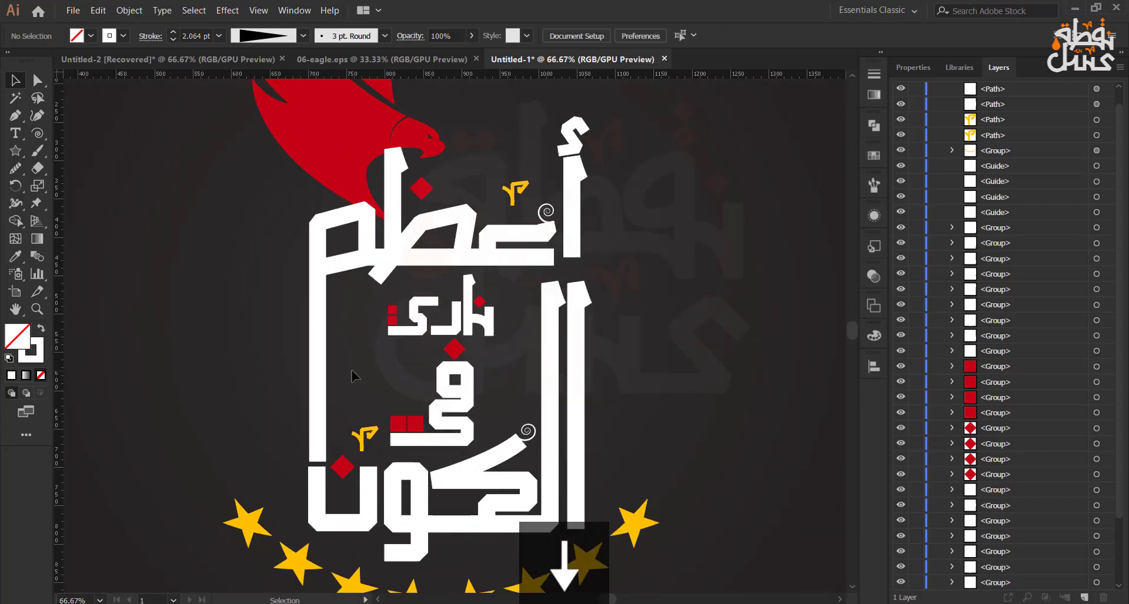
{"action": "left_click", "coordinate": [361, 443]}
{"action": "key", "text": "Delete"}
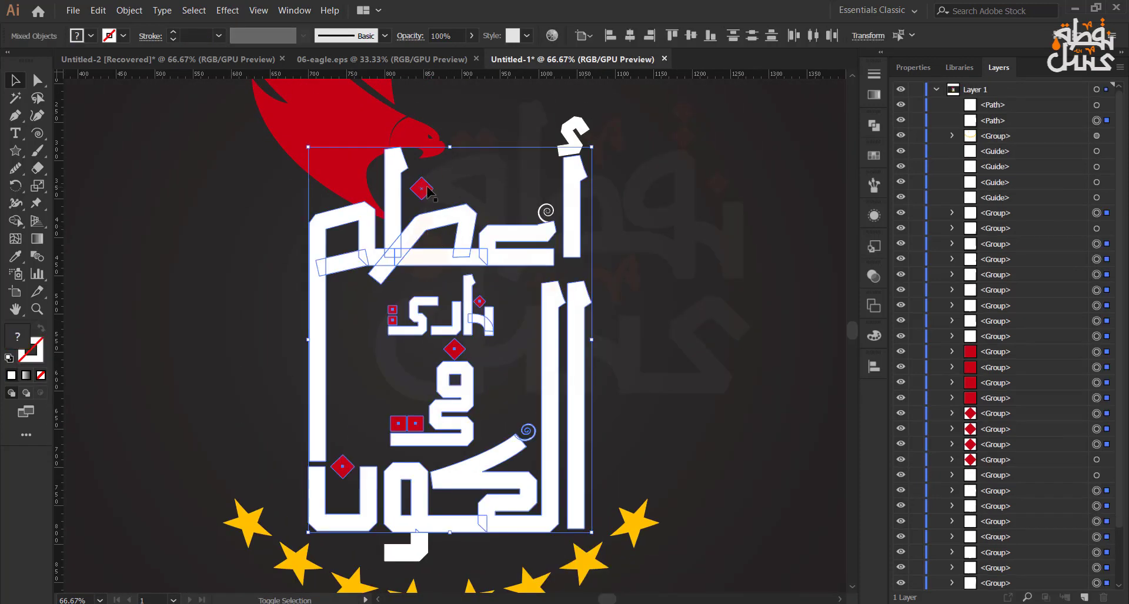
Group all the lettering, red dots and both spirals together, and delete the leftover duplicate group beneath
{"action": "left_click", "coordinate": [567, 138], "text": "shift"}
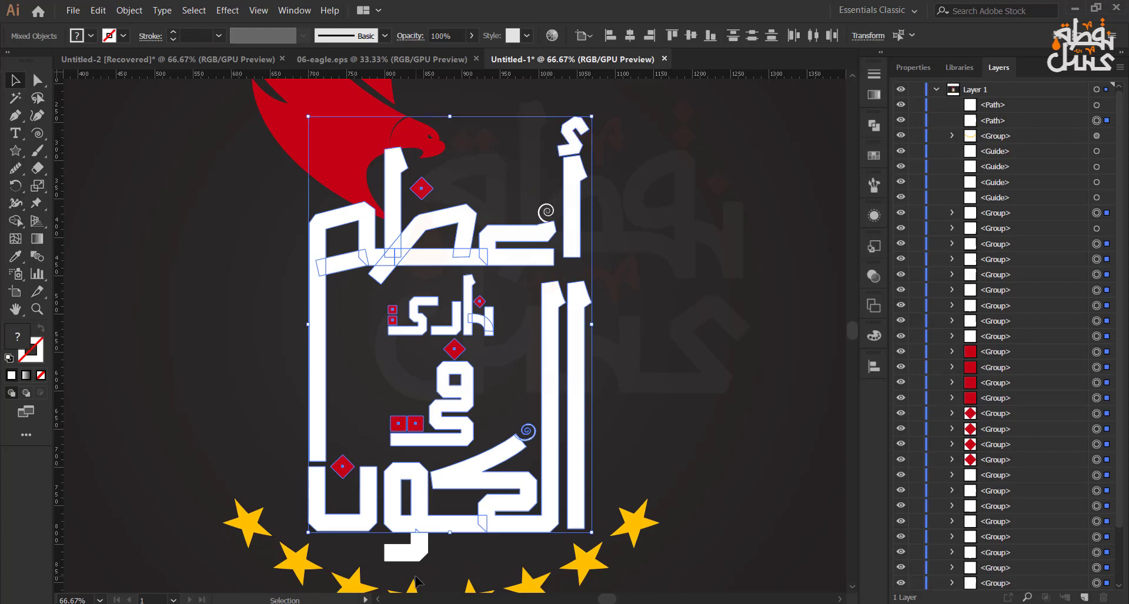
{"action": "left_click", "coordinate": [405, 549], "text": "shift"}
{"action": "key", "text": "ctrl+g"}
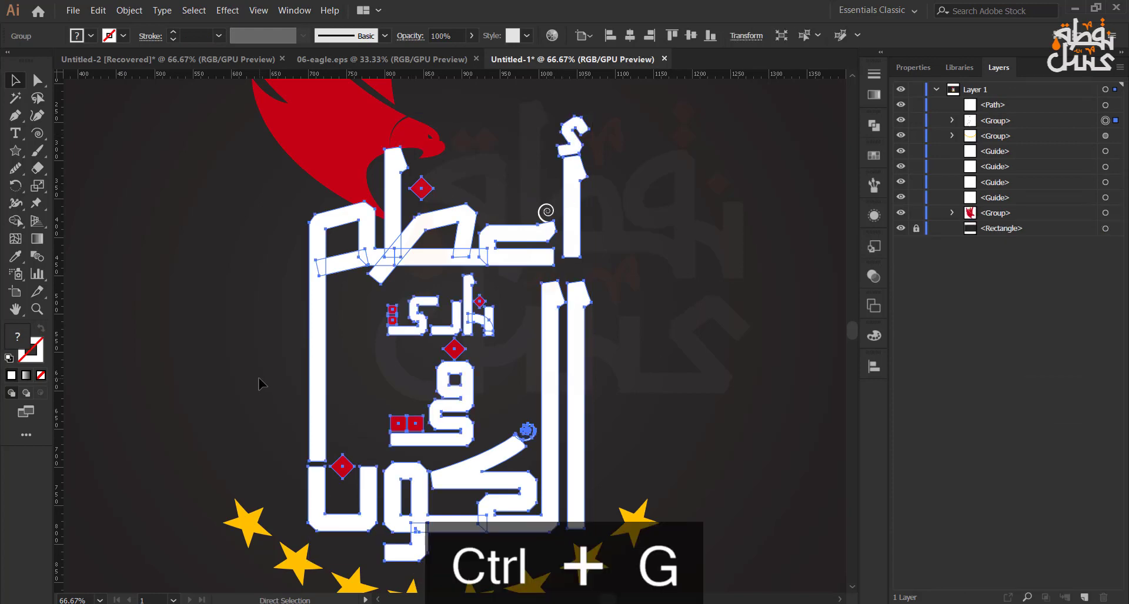
{"action": "key", "text": "ctrl+f"}
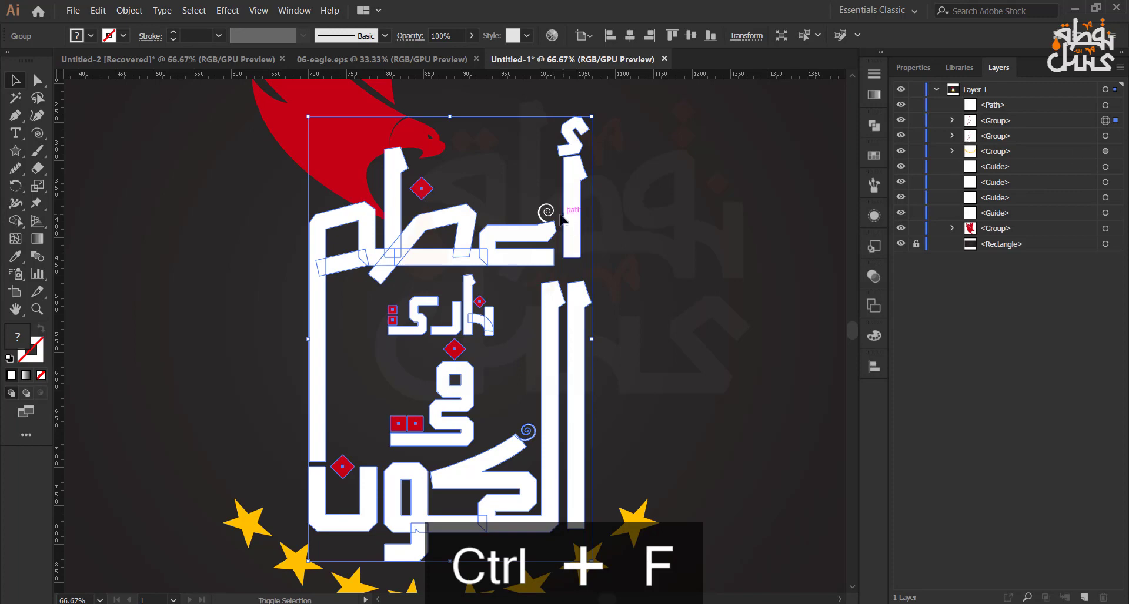
{"action": "left_click", "coordinate": [560, 217], "text": "shift"}
{"action": "key", "text": "ctrl+g"}
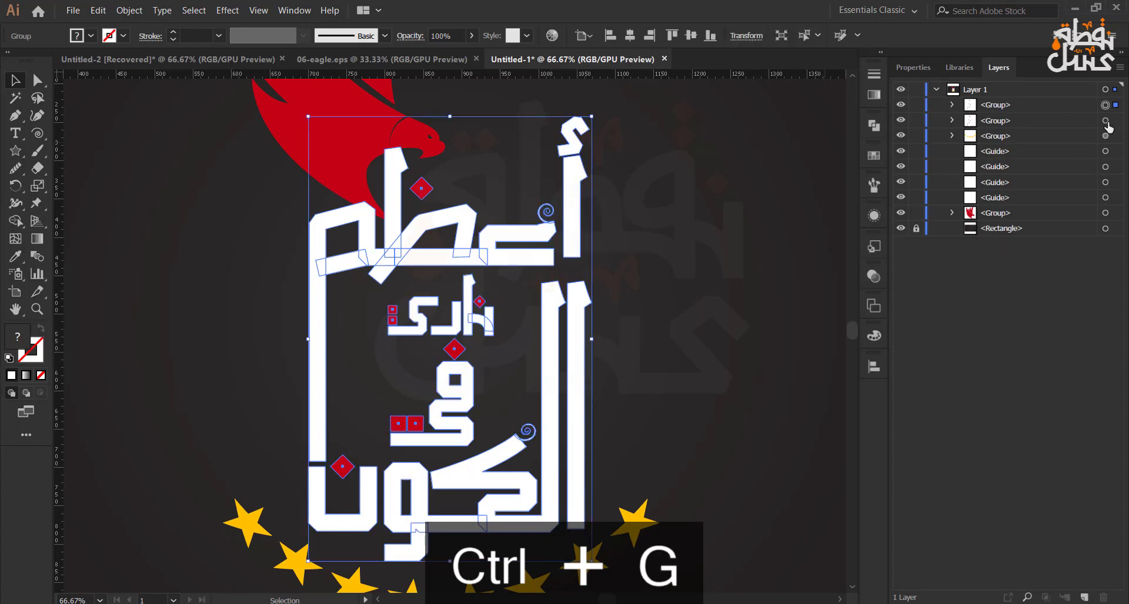
{"action": "left_click", "coordinate": [1106, 120]}
{"action": "key", "text": "Delete"}
Duplicate the complete lettering group in place, directly in front of the original
{"action": "left_click", "coordinate": [1104, 105]}
{"action": "key", "text": "ctrl+c"}
{"action": "key", "text": "ctrl+f"}
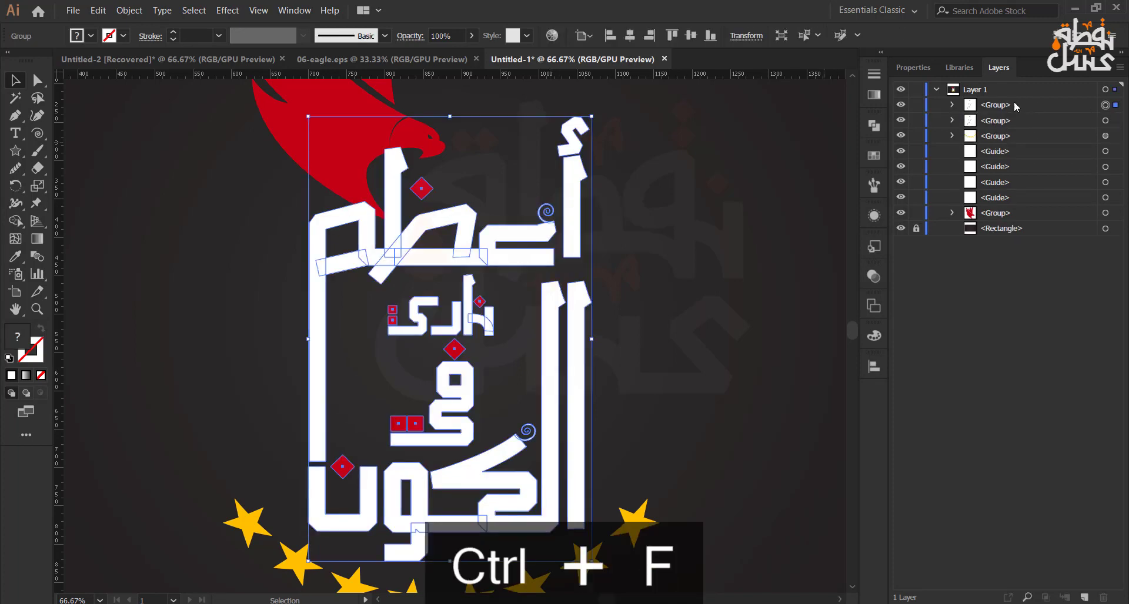
Give the lower lettering group a 14 pt outline in near-black 020202
{"action": "left_click", "coordinate": [11, 376]}
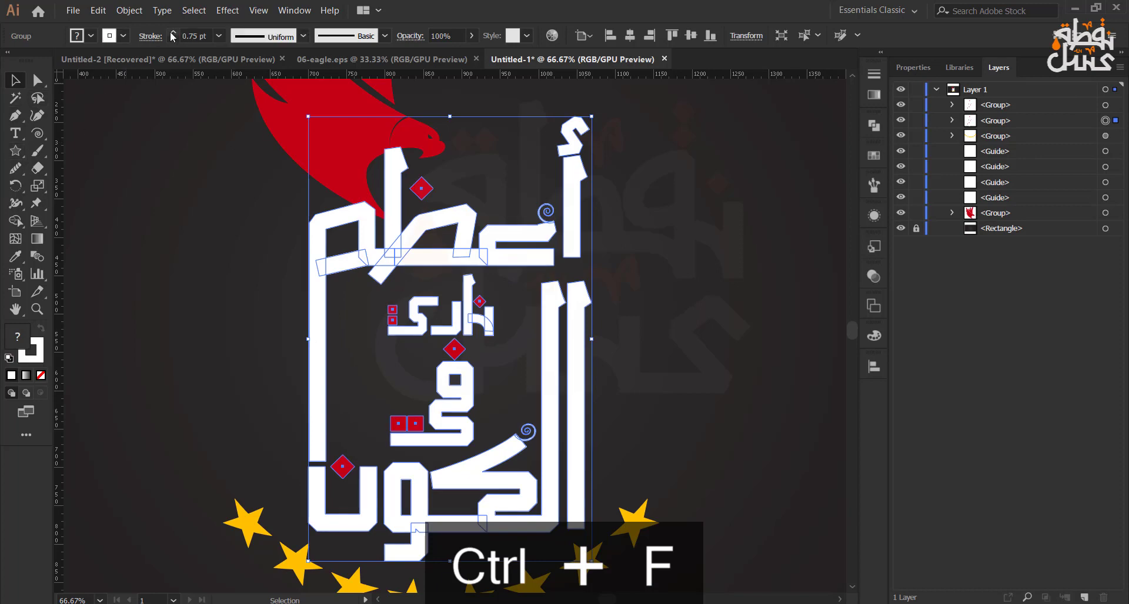
{"action": "double_click", "coordinate": [39, 358]}
{"action": "left_click", "coordinate": [40, 558]}
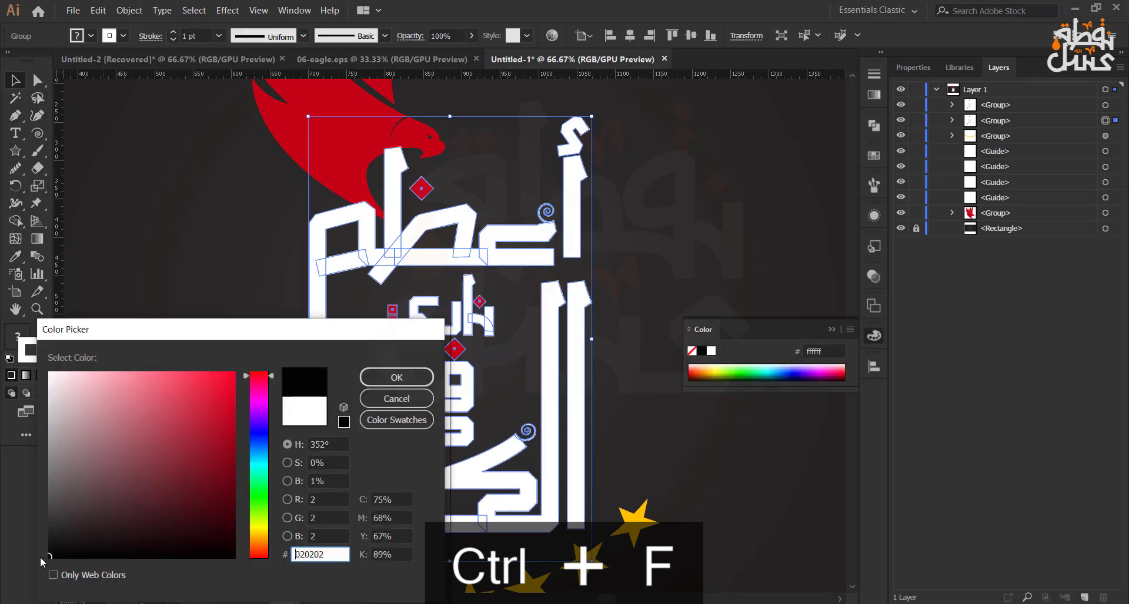
{"action": "left_click", "coordinate": [429, 374]}
{"action": "left_click", "coordinate": [828, 329]}
{"action": "scroll", "coordinate": [174, 32], "scroll_direction": "up", "scroll_amount": 11}
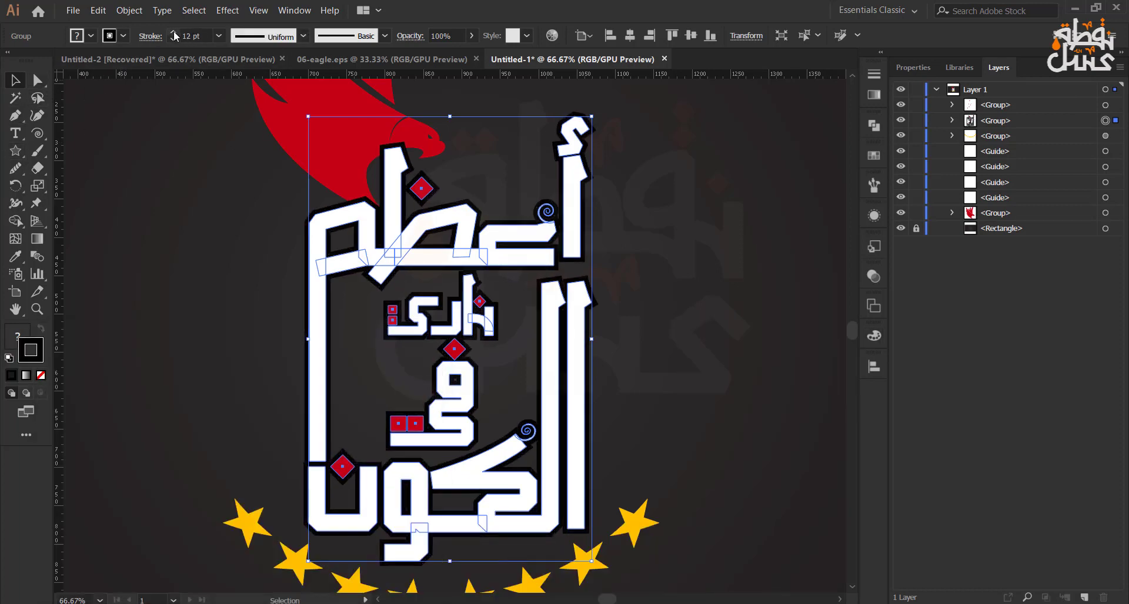
{"action": "scroll", "coordinate": [174, 31], "scroll_direction": "up", "scroll_amount": 2}
{"action": "left_click", "coordinate": [170, 312]}
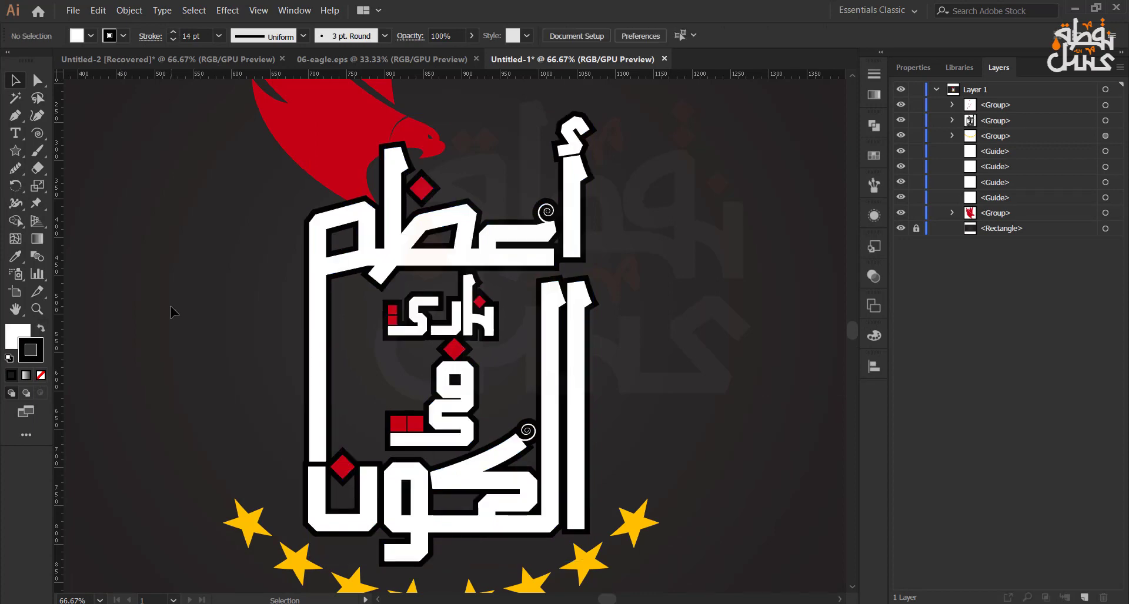
Set the drawing colours to a black 000000 fill with no stroke
{"action": "scroll", "coordinate": [177, 413], "scroll_direction": "down", "scroll_amount": 1}
{"action": "scroll", "coordinate": [229, 389], "scroll_direction": "up", "scroll_amount": 1}
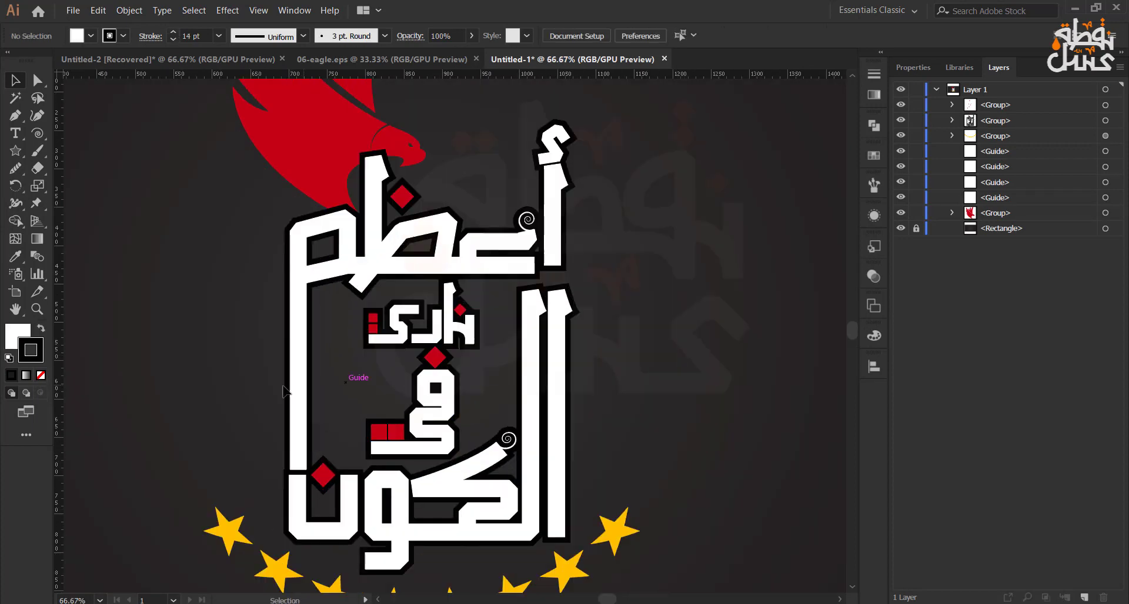
{"action": "scroll", "coordinate": [294, 472], "scroll_direction": "up", "scroll_amount": 2}
{"action": "left_click", "coordinate": [300, 468]}
{"action": "left_click", "coordinate": [232, 441]}
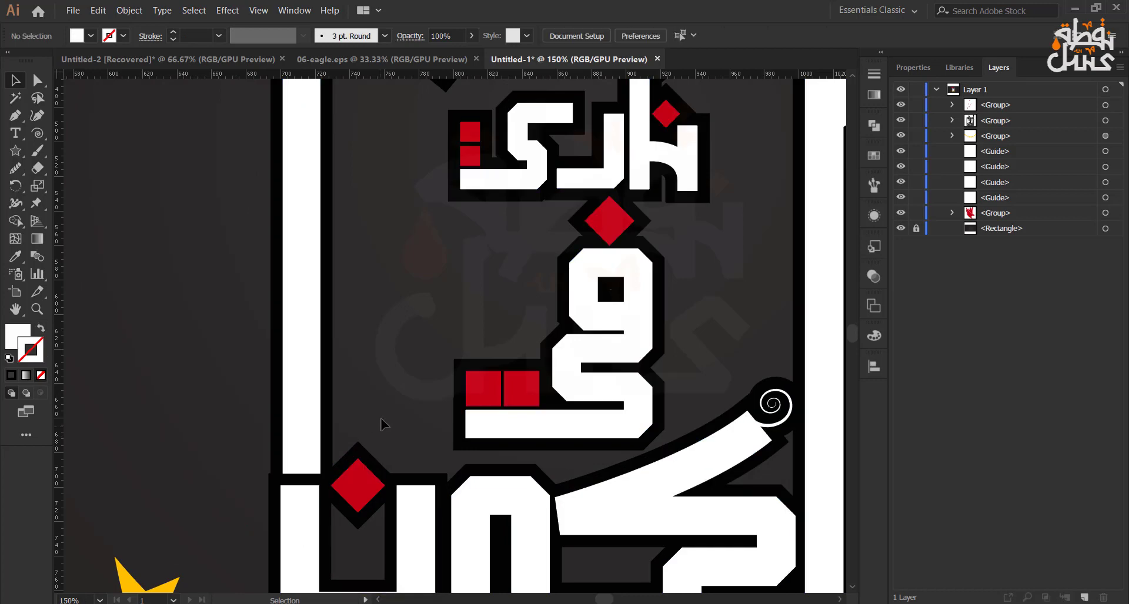
{"action": "scroll", "coordinate": [381, 415], "scroll_direction": "down", "scroll_amount": 1}
{"action": "scroll", "coordinate": [473, 420], "scroll_direction": "down", "scroll_amount": 1}
{"action": "double_click", "coordinate": [19, 338]}
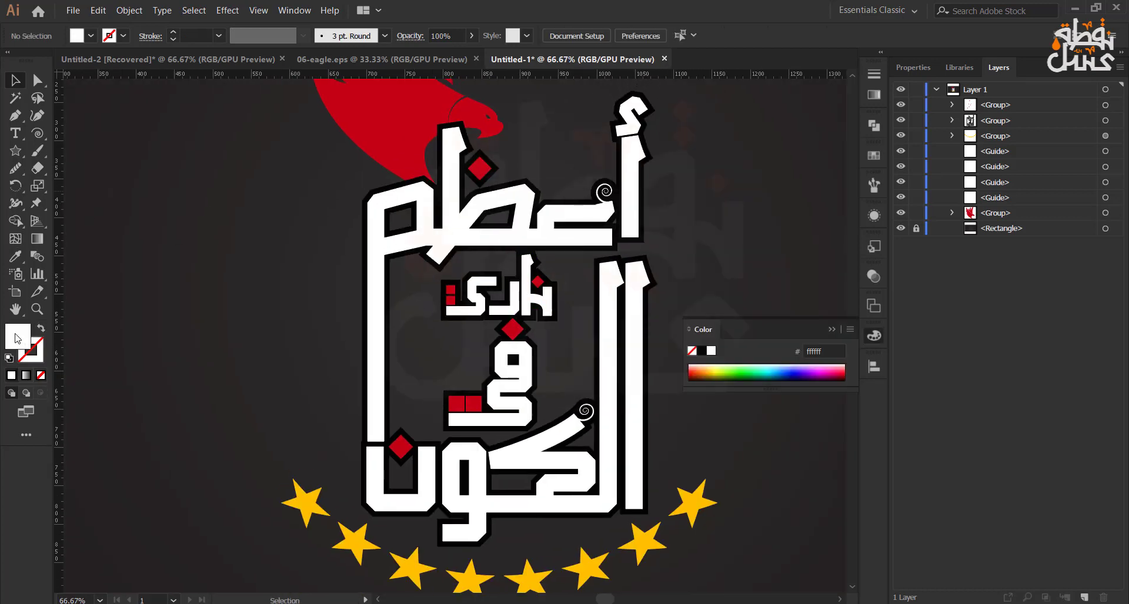
{"action": "left_click", "coordinate": [50, 558]}
{"action": "left_click", "coordinate": [395, 377]}
{"action": "left_click", "coordinate": [1033, 150]}
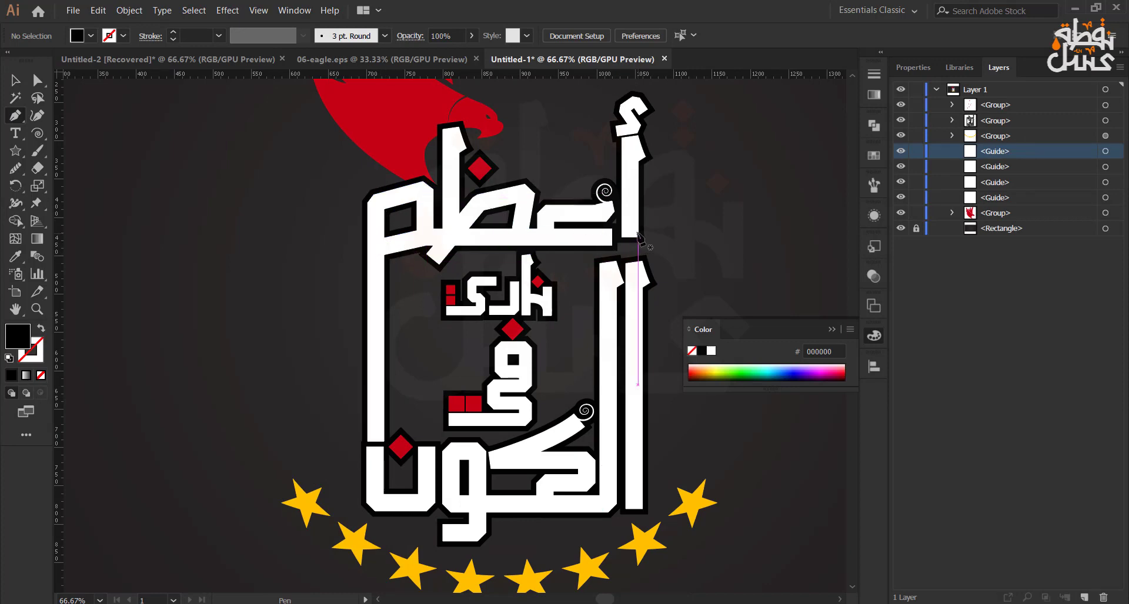
Draw a black polygon with the Pen tool covering the area enclosed by the lettering, from below أعظم to the base of الكون
{"action": "left_click_drag", "start_coordinate": [641, 237], "coordinate": [637, 290]}
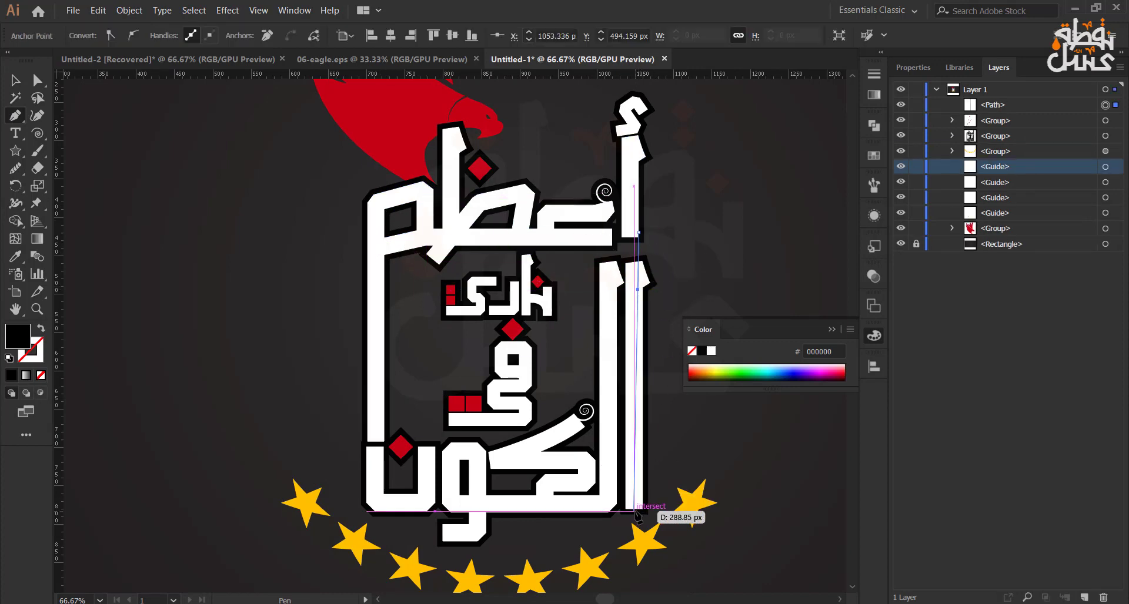
{"action": "left_click", "coordinate": [633, 512]}
{"action": "left_click", "coordinate": [473, 512]}
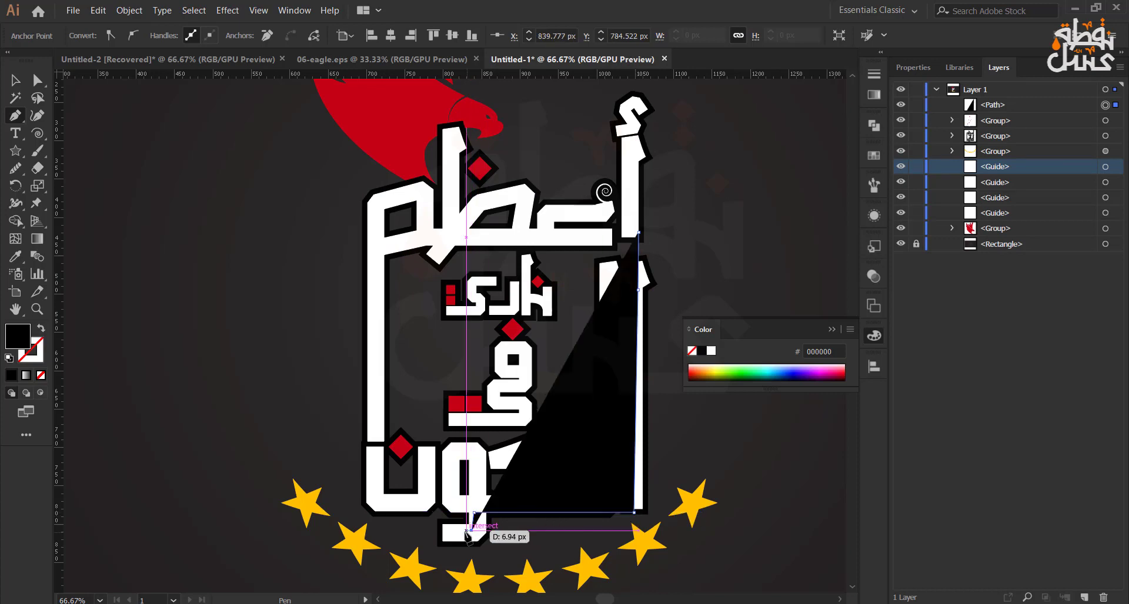
{"action": "left_click", "coordinate": [471, 531]}
{"action": "left_click", "coordinate": [442, 531]}
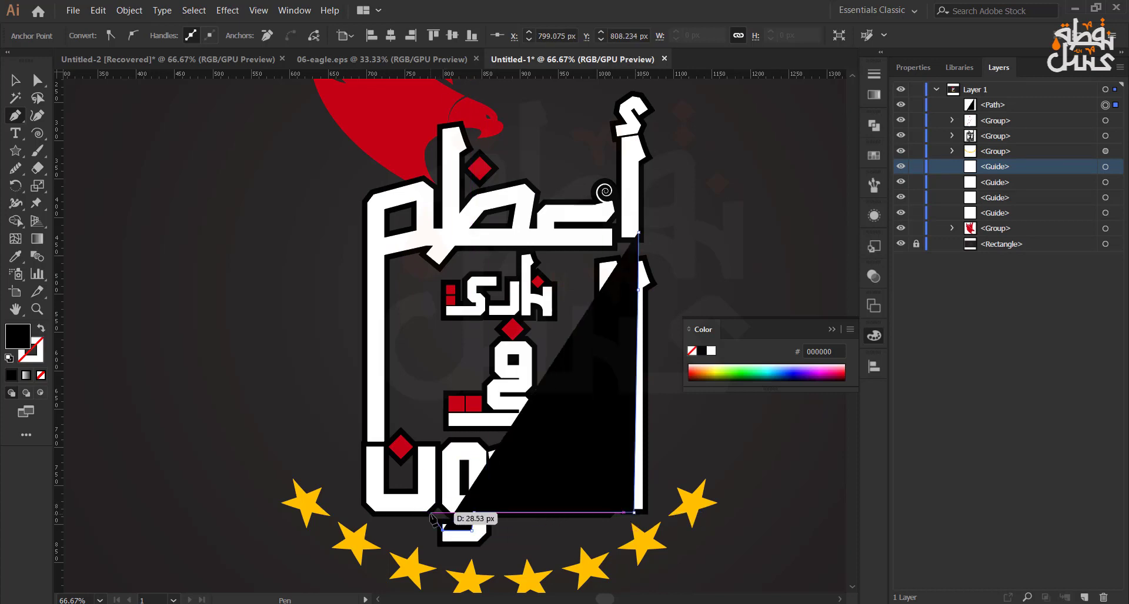
{"action": "left_click", "coordinate": [427, 512]}
{"action": "left_click", "coordinate": [370, 484]}
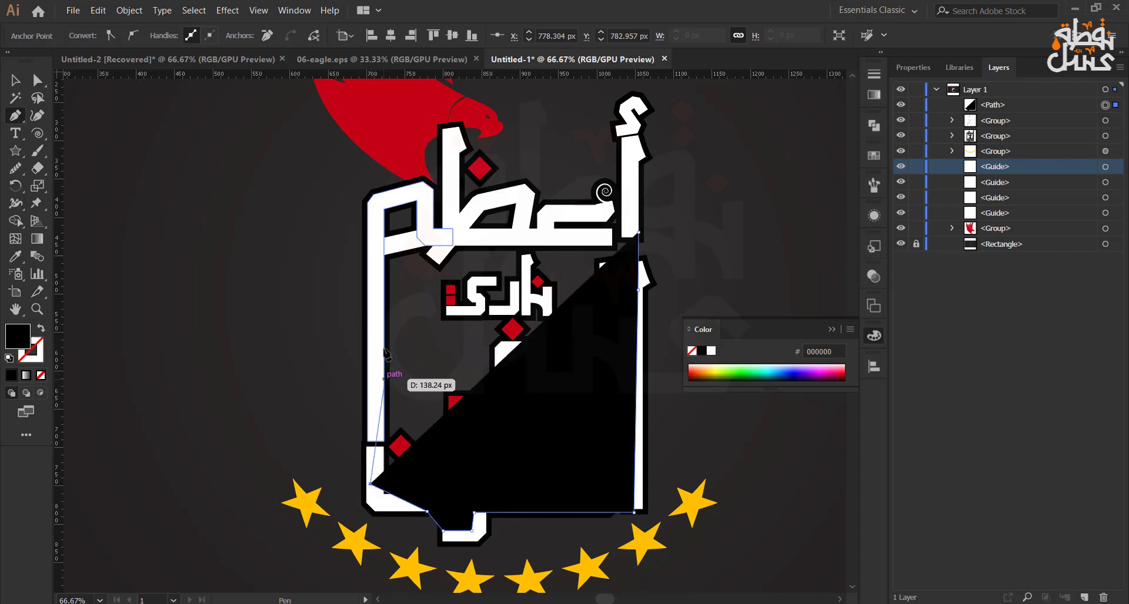
{"action": "left_click", "coordinate": [370, 246]}
{"action": "left_click", "coordinate": [440, 233]}
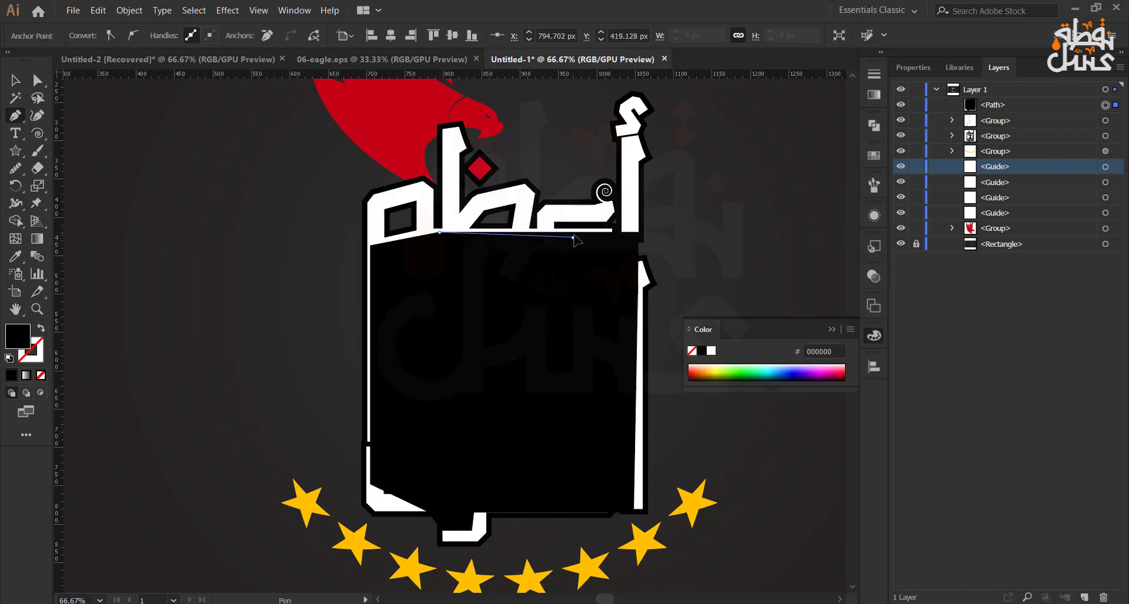
{"action": "left_click", "coordinate": [572, 237]}
Move the black polygon below the lettering groups in the layer order
{"action": "left_click_drag", "start_coordinate": [1000, 105], "coordinate": [1001, 173]}
{"action": "left_click", "coordinate": [15, 80]}
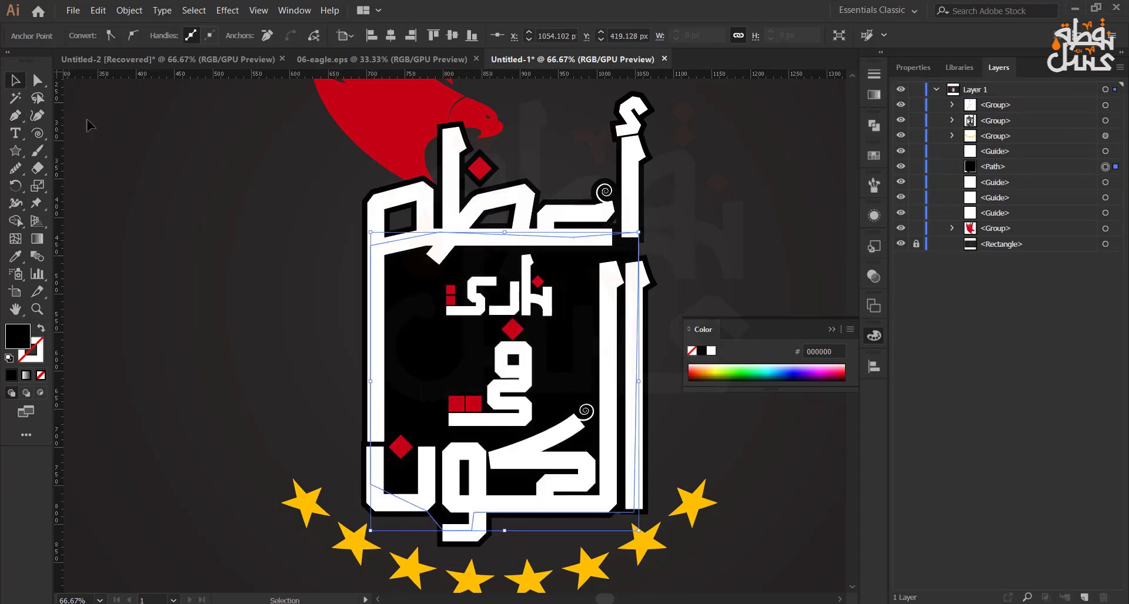
{"action": "left_click", "coordinate": [187, 190]}
Draw a black shape with the Pen tool filling the opening of the م in أعظم
{"action": "scroll", "coordinate": [398, 241], "scroll_direction": "up", "scroll_amount": 1}
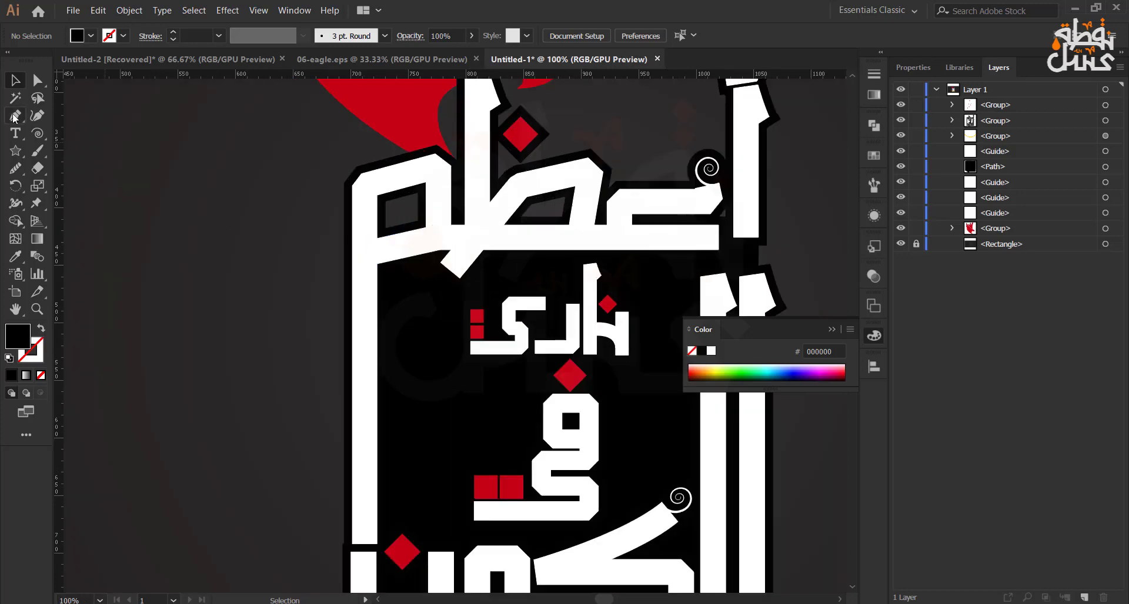
{"action": "left_click", "coordinate": [432, 171]}
{"action": "left_click", "coordinate": [432, 235]}
{"action": "left_click", "coordinate": [433, 172]}
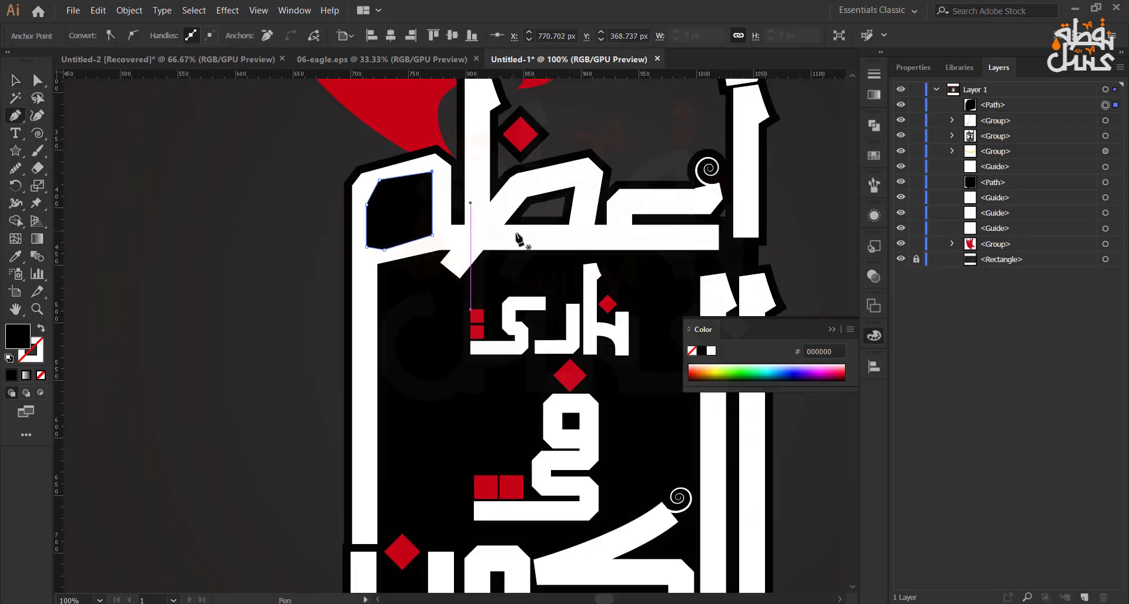
Draw a black shape with the Pen tool covering the opening of the ظ in أعظم
{"action": "left_click", "coordinate": [583, 230]}
{"action": "left_click", "coordinate": [490, 231]}
{"action": "left_click", "coordinate": [508, 198]}
{"action": "left_click", "coordinate": [546, 179]}
{"action": "left_click", "coordinate": [579, 176]}
{"action": "left_click", "coordinate": [583, 230]}
Draw a small black shape covering the gap between the ع and the first alef of أعظم
{"action": "left_click", "coordinate": [702, 235]}
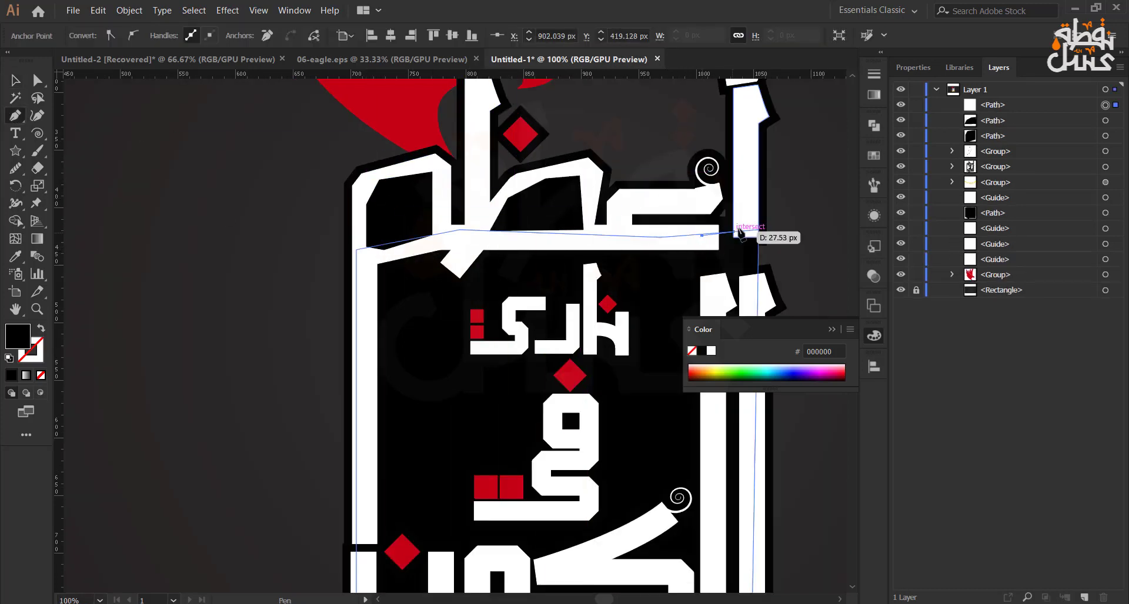
{"action": "left_click", "coordinate": [738, 227]}
{"action": "left_click", "coordinate": [736, 188]}
{"action": "left_click", "coordinate": [705, 194]}
{"action": "left_click", "coordinate": [702, 235]}
Move the three new black filler shapes below the lettering groups in the layer order
{"action": "scroll", "coordinate": [613, 288], "scroll_direction": "down", "scroll_amount": 1}
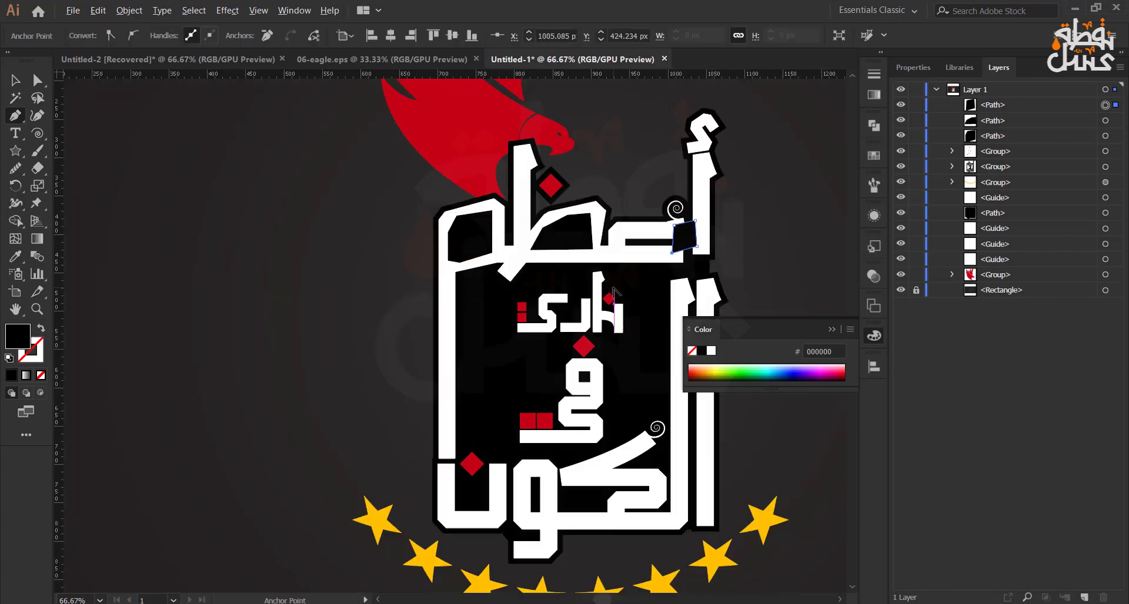
{"action": "left_click", "coordinate": [832, 329]}
{"action": "left_click", "coordinate": [1030, 106]}
{"action": "left_click", "coordinate": [1019, 136], "text": "shift"}
{"action": "left_click_drag", "start_coordinate": [1019, 136], "coordinate": [1032, 205]}
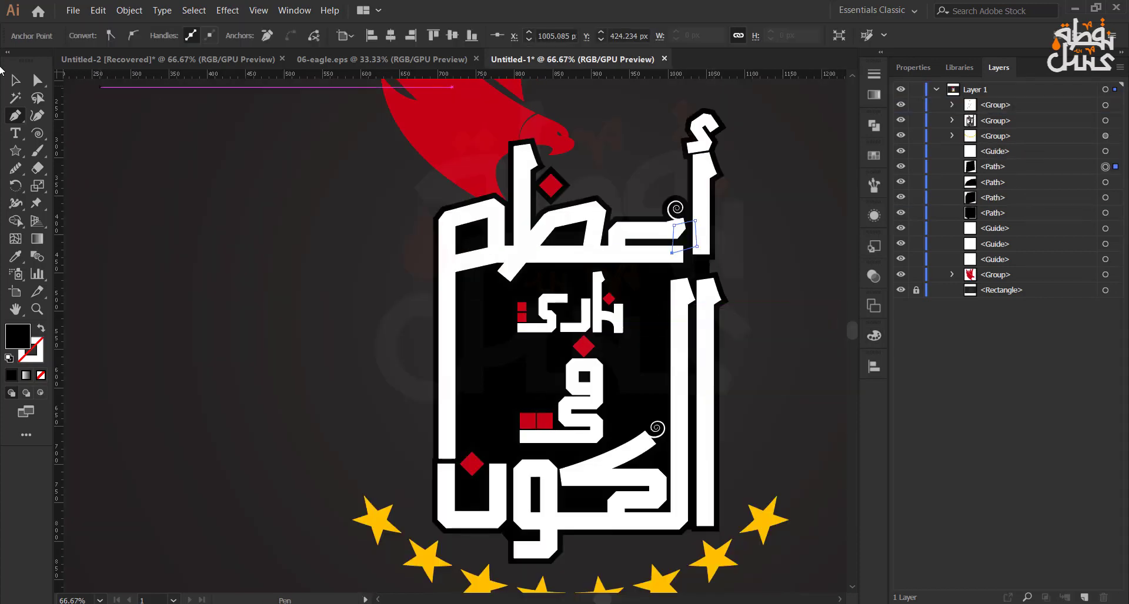
{"action": "left_click", "coordinate": [137, 144]}
Shift the red eagle slightly left and down relative to the upright stroke of the ظ
{"action": "scroll", "coordinate": [290, 261], "scroll_direction": "down", "scroll_amount": 2}
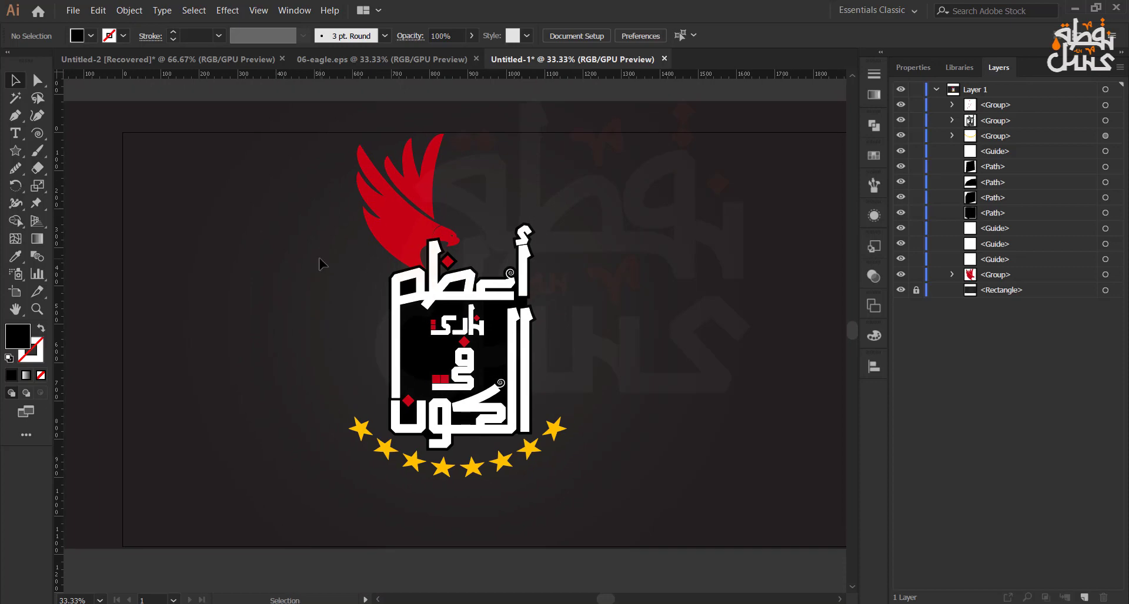
{"action": "scroll", "coordinate": [365, 241], "scroll_direction": "up", "scroll_amount": 1}
{"action": "mouse_move", "coordinate": [420, 204]}
{"action": "left_mouse_down"}
{"action": "mouse_move", "coordinate": [401, 215]}
{"action": "mouse_move", "coordinate": [412, 211]}
{"action": "left_mouse_up"}
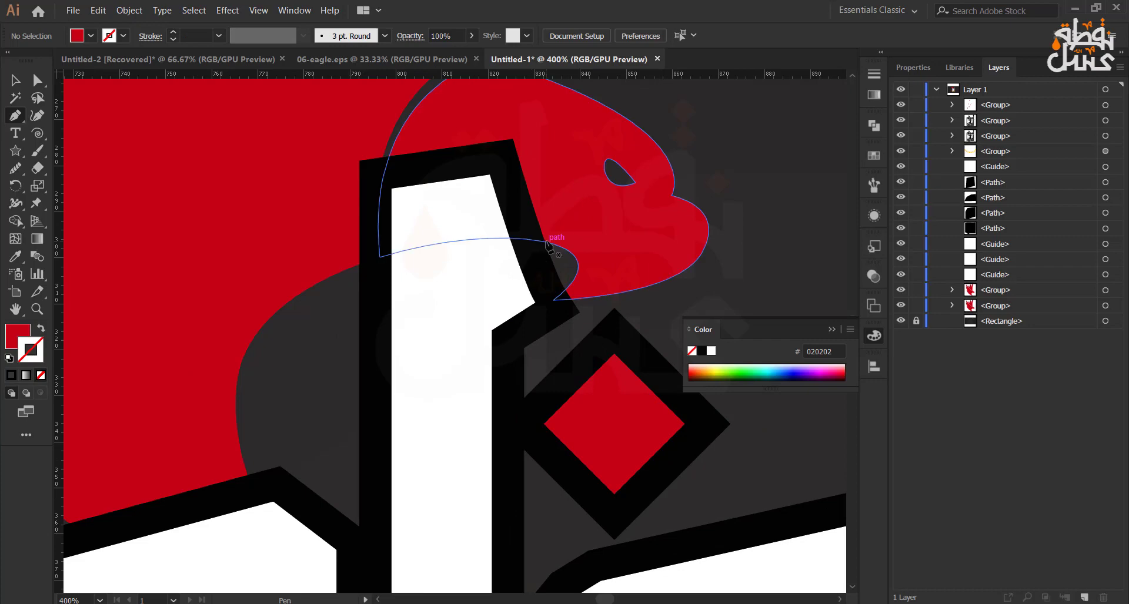
Draw a red shape with the Pen tool following the eagle's head and jaw curve to cover the top of the ظ upright stroke
{"action": "left_click", "coordinate": [544, 242]}
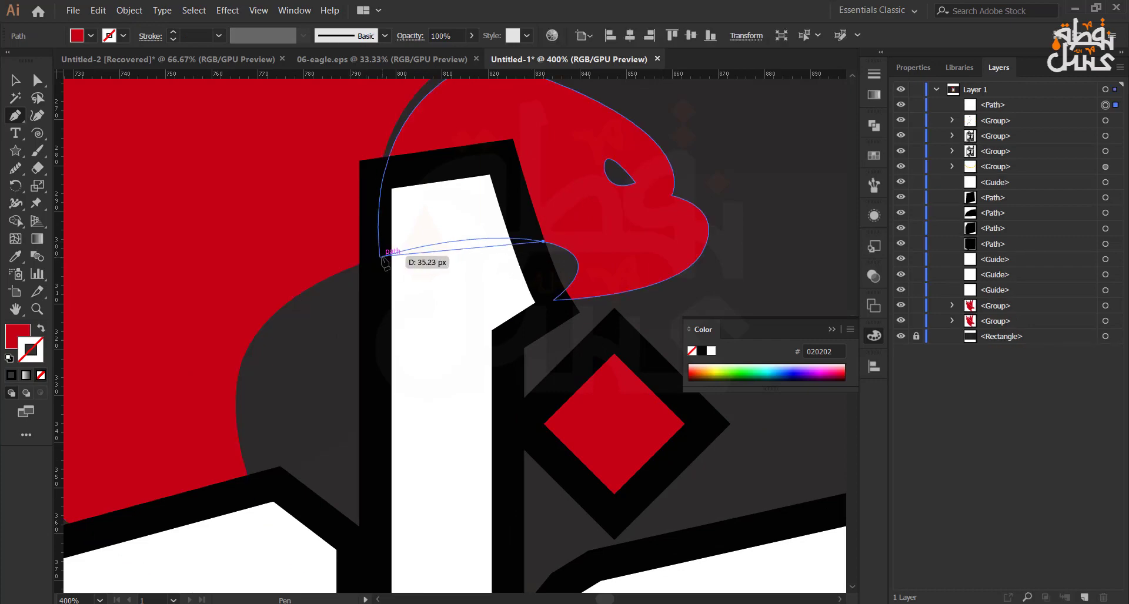
{"action": "left_click_drag", "start_coordinate": [380, 257], "coordinate": [326, 291]}
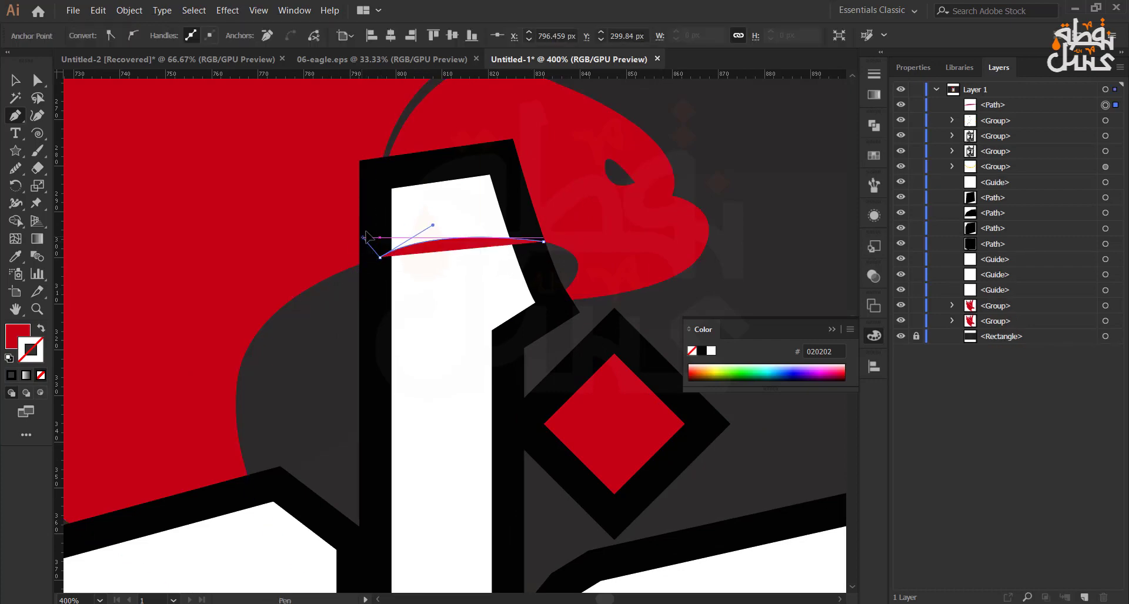
{"action": "left_click_drag", "start_coordinate": [365, 237], "coordinate": [402, 127]}
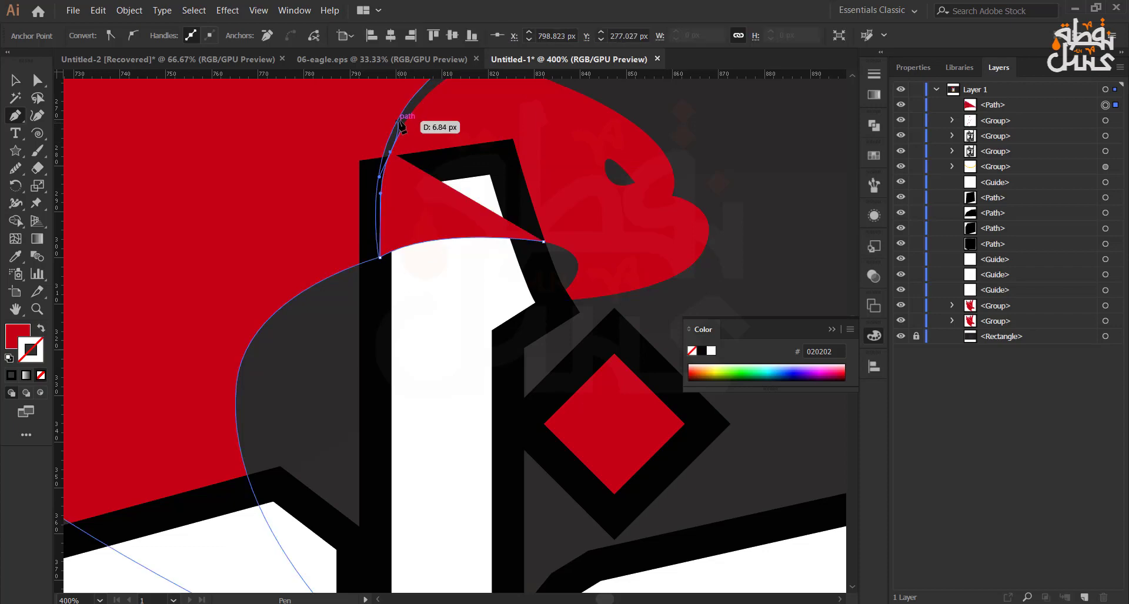
{"action": "left_click", "coordinate": [445, 125]}
{"action": "left_click", "coordinate": [505, 126]}
{"action": "left_click", "coordinate": [535, 127]}
{"action": "left_click", "coordinate": [551, 206]}
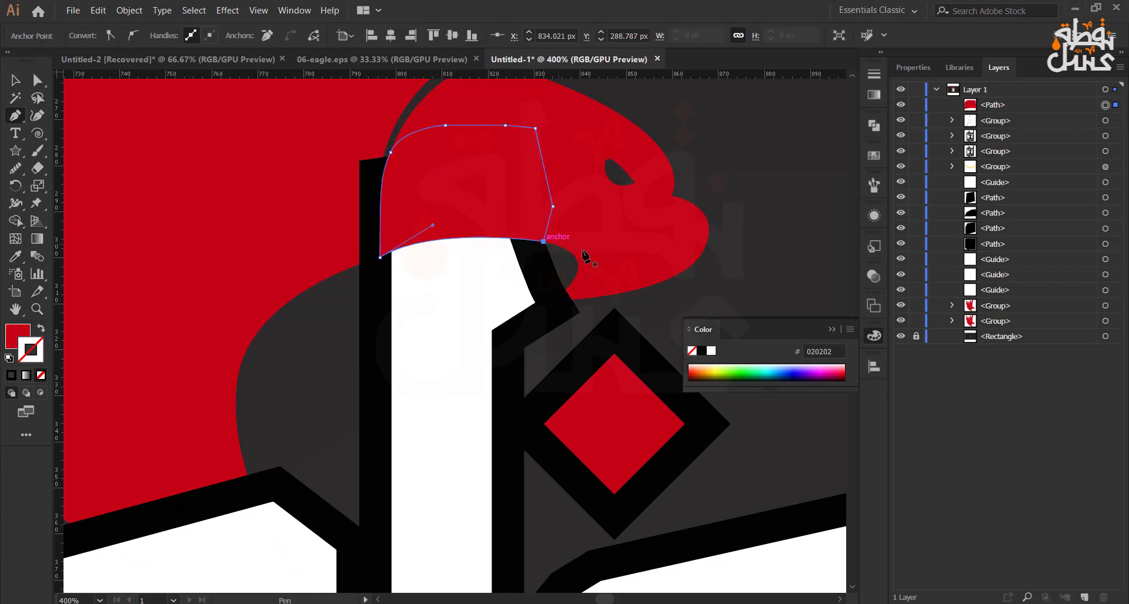
Draw a small red shape over the black outline at the lower tip of the eagle's beak
{"action": "scroll", "coordinate": [569, 338], "scroll_direction": "up", "scroll_amount": 2}
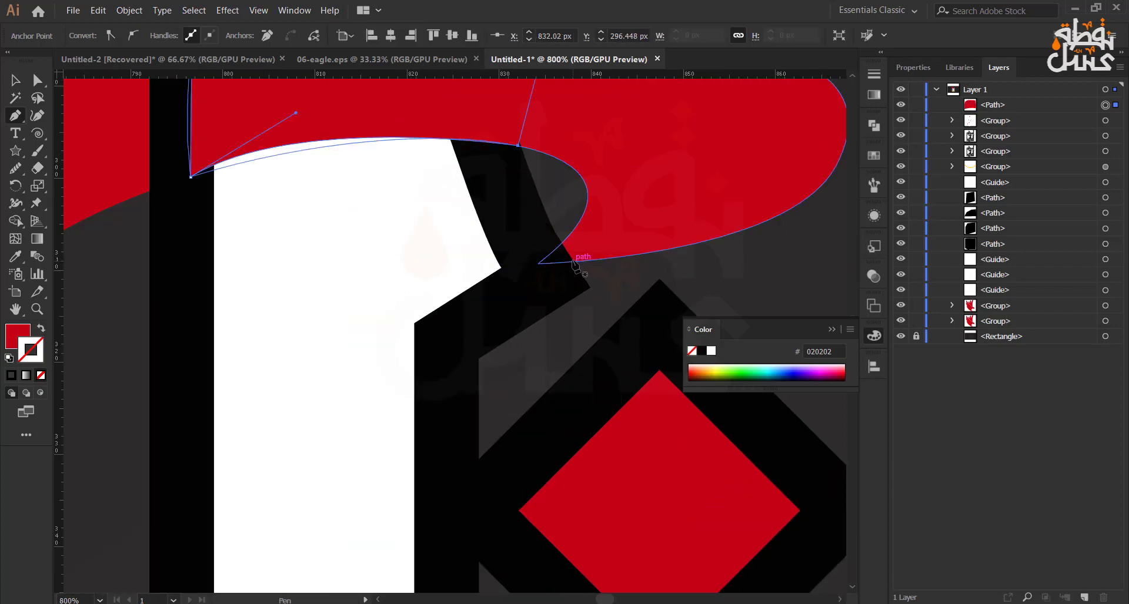
{"action": "left_click", "coordinate": [539, 264]}
{"action": "left_click_drag", "start_coordinate": [563, 242], "coordinate": [573, 226]}
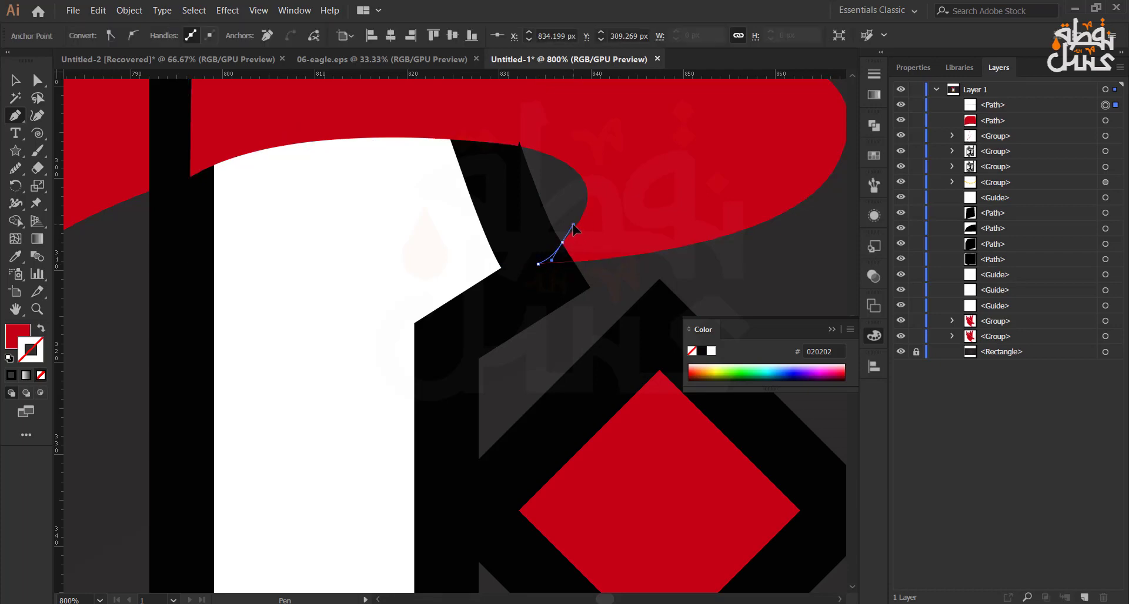
{"action": "key", "text": "Escape"}
Draw a red shape covering the ظ stroke's black outline between the eagle's neck and head, and deselect it
{"action": "scroll", "coordinate": [104, 274], "scroll_direction": "down", "scroll_amount": 4}
{"action": "left_click_drag", "start_coordinate": [104, 277], "coordinate": [271, 285]}
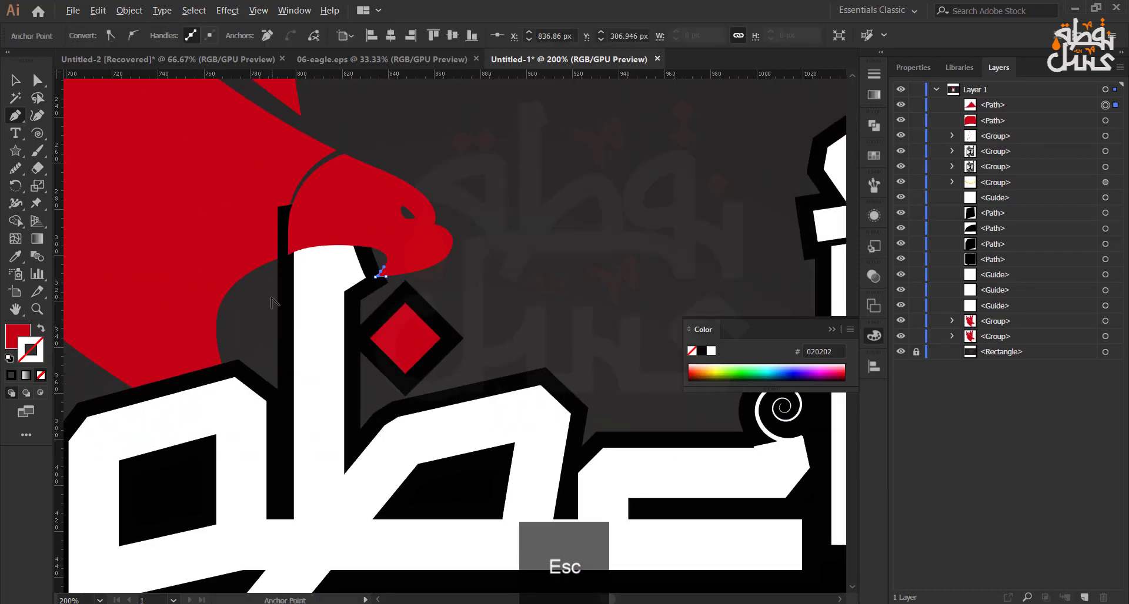
{"action": "scroll", "coordinate": [271, 286], "scroll_direction": "up", "scroll_amount": 1}
{"action": "scroll", "coordinate": [225, 234], "scroll_direction": "up", "scroll_amount": 2}
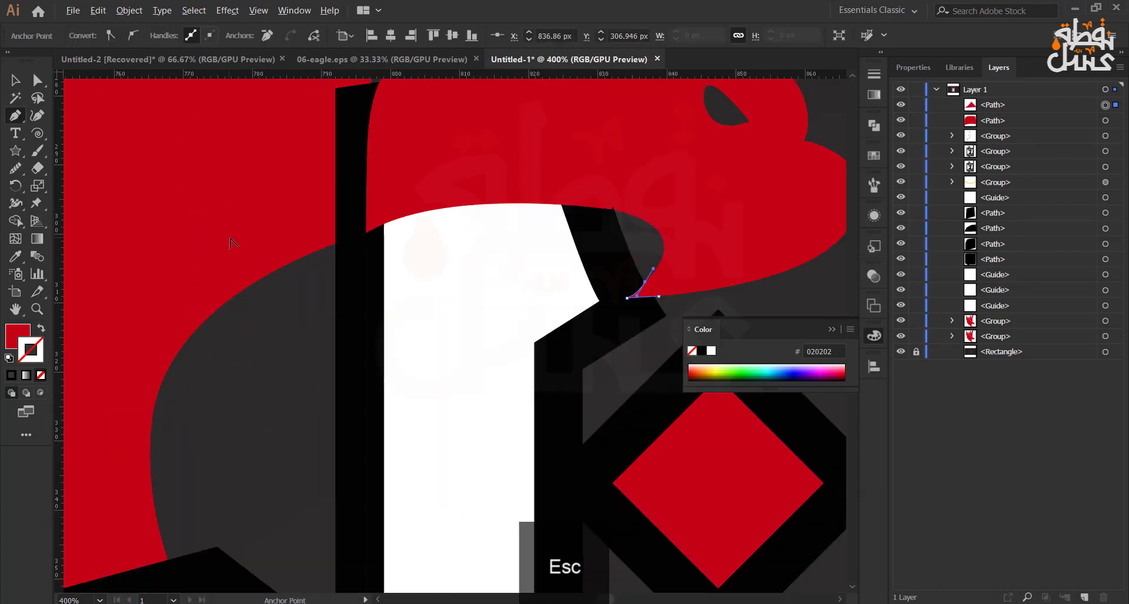
{"action": "left_click", "coordinate": [334, 244]}
{"action": "left_click", "coordinate": [365, 233]}
{"action": "left_click_drag", "start_coordinate": [355, 197], "coordinate": [312, 185]}
{"action": "left_click", "coordinate": [300, 205]}
{"action": "left_click", "coordinate": [299, 307]}
{"action": "left_click", "coordinate": [326, 370]}
{"action": "scroll", "coordinate": [294, 357], "scroll_direction": "down", "scroll_amount": 5}
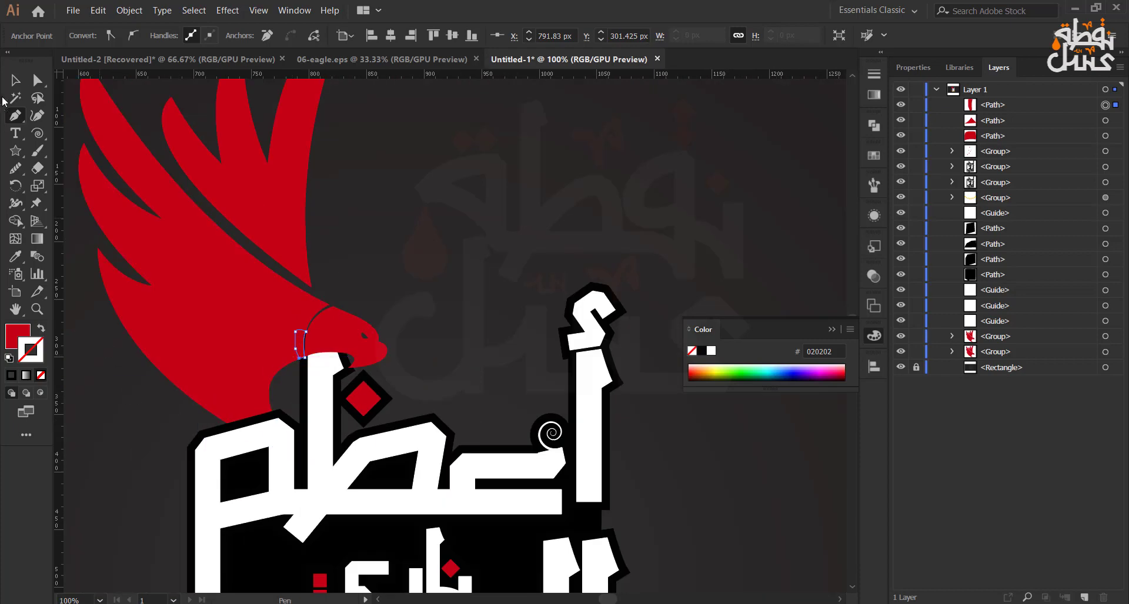
{"action": "left_click", "coordinate": [15, 80]}
{"action": "left_click", "coordinate": [449, 275]}
Collapse the floating Color panel
{"action": "scroll", "coordinate": [449, 275], "scroll_direction": "down", "scroll_amount": 2}
{"action": "left_click_drag", "start_coordinate": [438, 240], "coordinate": [534, 243]}
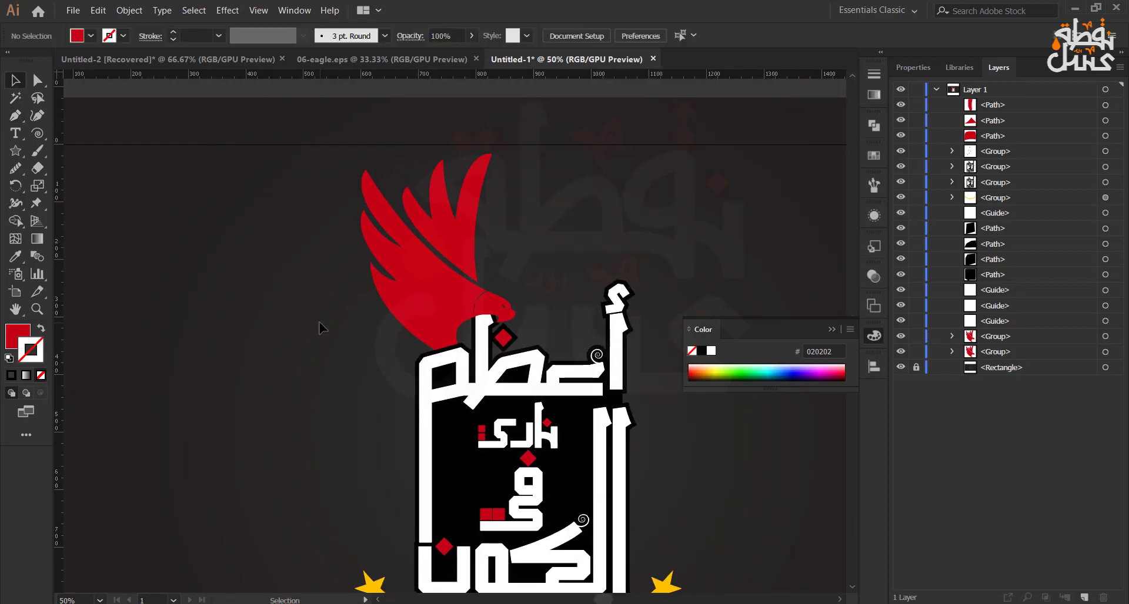
{"action": "left_click", "coordinate": [831, 329]}
{"action": "scroll", "coordinate": [649, 305], "scroll_direction": "down", "scroll_amount": 1}
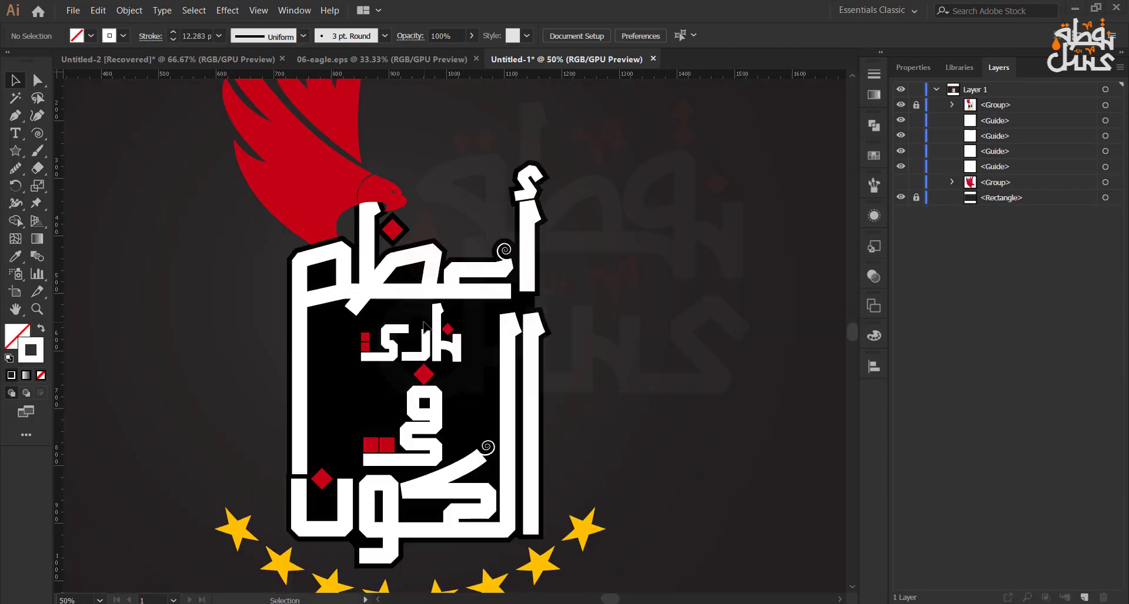
Draw an L-shaped white accent line around the lower corner of نادي's first letter and taper its upper end with the Width tool
{"action": "scroll", "coordinate": [421, 335], "scroll_direction": "up", "scroll_amount": 1}
{"action": "scroll", "coordinate": [464, 405], "scroll_direction": "up", "scroll_amount": 2}
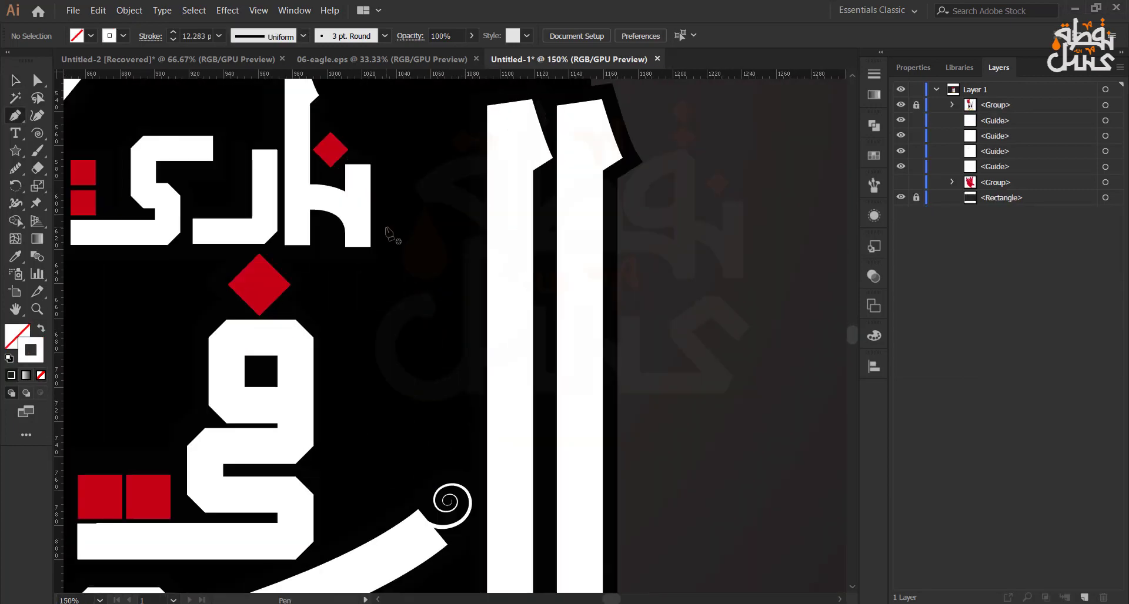
{"action": "left_click", "coordinate": [387, 228]}
{"action": "left_click", "coordinate": [386, 274]}
{"action": "left_click", "coordinate": [341, 274]}
{"action": "key", "text": "shift+w"}
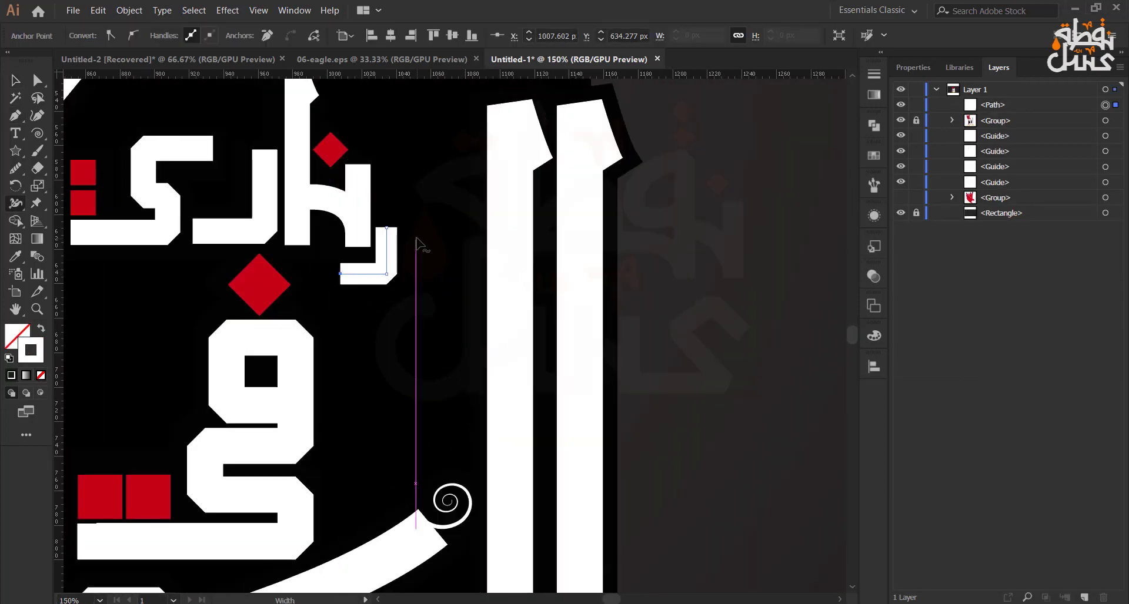
{"action": "left_click_drag", "start_coordinate": [396, 228], "coordinate": [387, 228]}
Set the tapered accent's stroke to 5 pt and nudge it slightly up and left toward نادي
{"action": "left_click", "coordinate": [15, 80]}
{"action": "left_click", "coordinate": [244, 103]}
{"action": "left_click", "coordinate": [173, 39]}
{"action": "left_click", "coordinate": [172, 39]}
{"action": "left_click", "coordinate": [172, 39]}
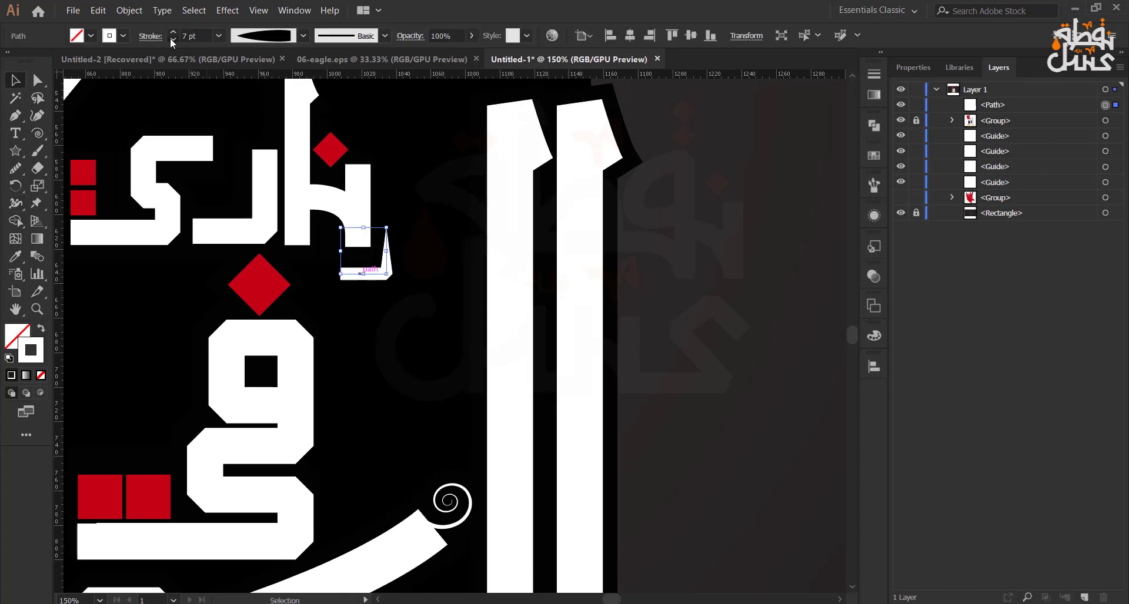
{"action": "left_click", "coordinate": [172, 40]}
{"action": "left_click", "coordinate": [172, 40]}
{"action": "left_click", "coordinate": [173, 39]}
{"action": "key", "text": "Up"}
{"action": "key", "text": "Up"}
{"action": "key", "text": "Left"}
{"action": "left_click", "coordinate": [740, 365]}
Draw a 7 pt L-shaped white accent around the outer corner of في's red dots and taper its lower end with the Width tool
{"action": "scroll", "coordinate": [379, 376], "scroll_direction": "down", "scroll_amount": 2}
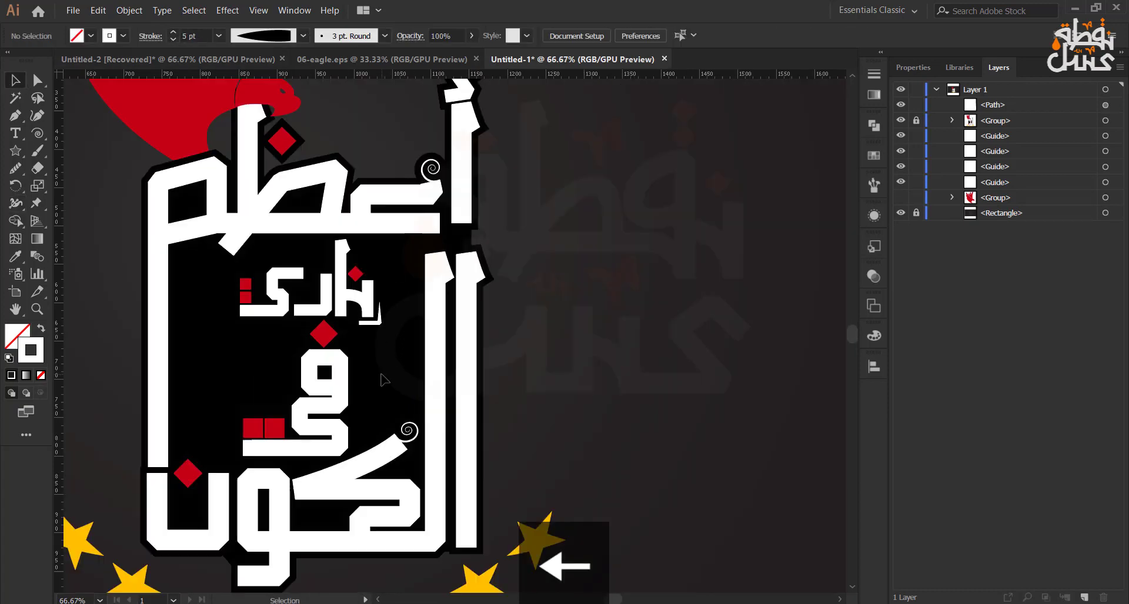
{"action": "left_click_drag", "start_coordinate": [230, 434], "coordinate": [323, 428]}
{"action": "scroll", "coordinate": [340, 435], "scroll_direction": "up", "scroll_amount": 2}
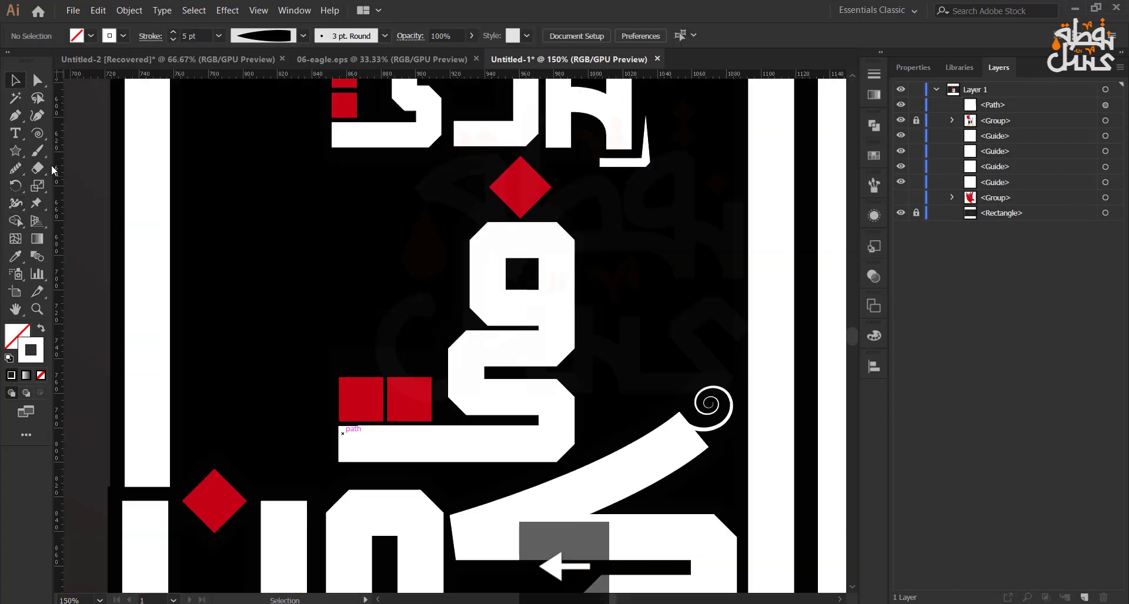
{"action": "left_click", "coordinate": [357, 359]}
{"action": "left_click", "coordinate": [321, 359], "text": "shift"}
{"action": "left_click", "coordinate": [321, 458], "text": "shift"}
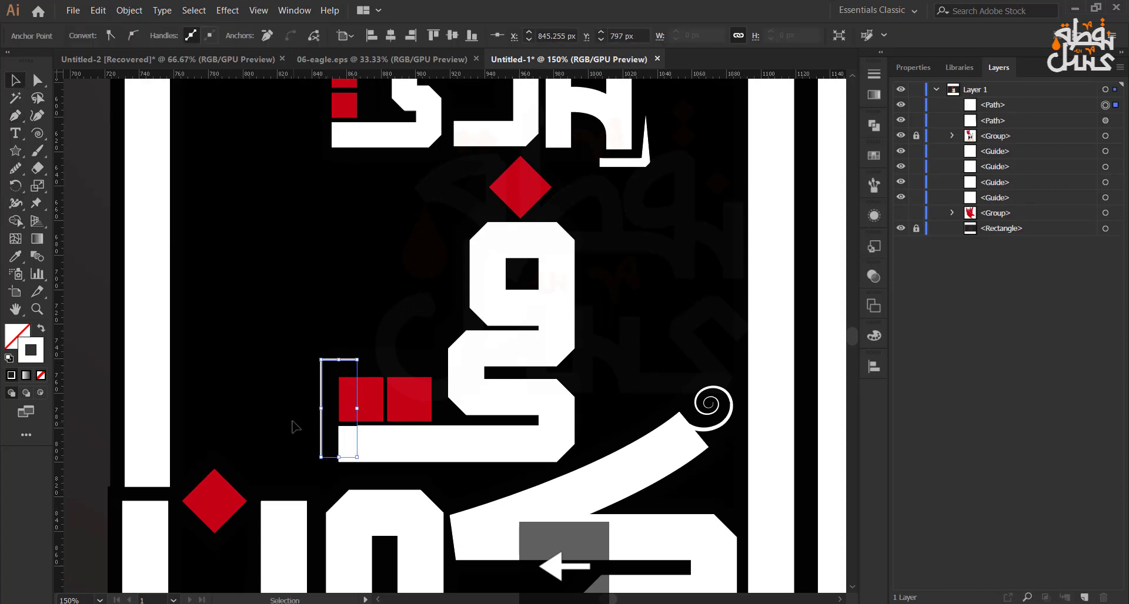
{"action": "key", "text": "v"}
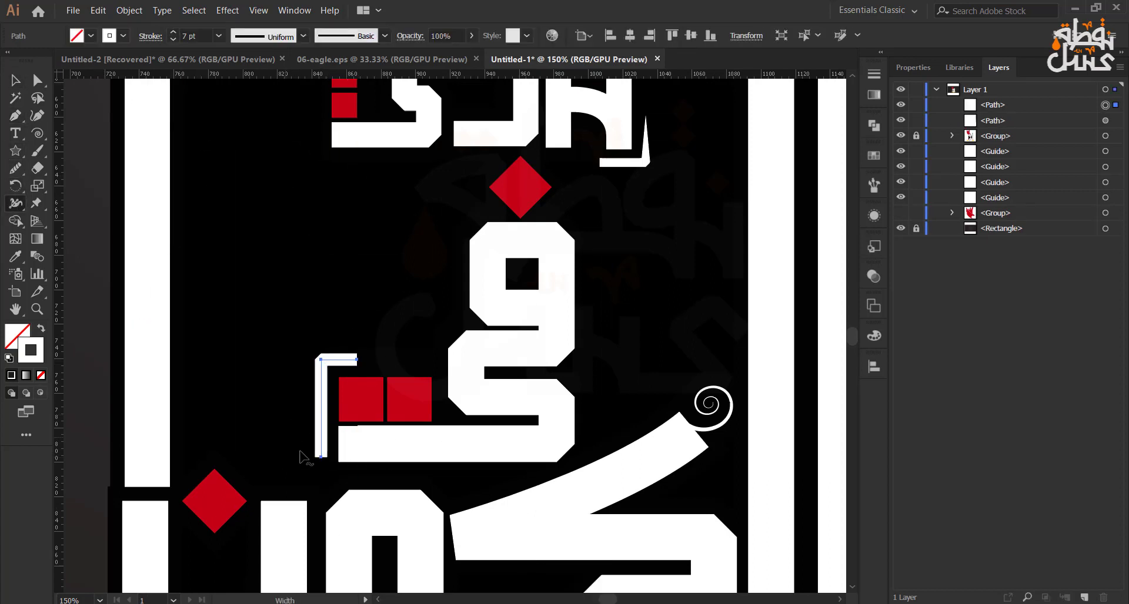
{"action": "left_click_drag", "start_coordinate": [327, 457], "coordinate": [319, 457]}
{"action": "key", "text": "v"}
{"action": "left_click", "coordinate": [101, 202]}
Draw a white bracket-shaped line following the notch between the two letters of في
{"action": "scroll", "coordinate": [292, 400], "scroll_direction": "down", "scroll_amount": 1}
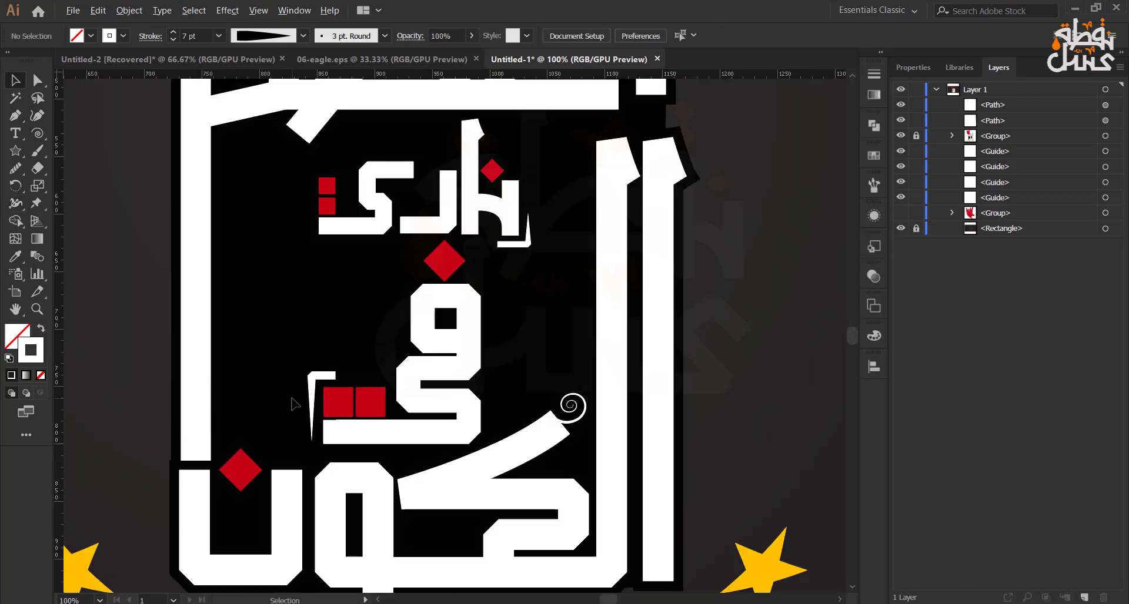
{"action": "scroll", "coordinate": [292, 404], "scroll_direction": "down", "scroll_amount": 1}
{"action": "scroll", "coordinate": [359, 329], "scroll_direction": "up", "scroll_amount": 3}
{"action": "key", "text": "p"}
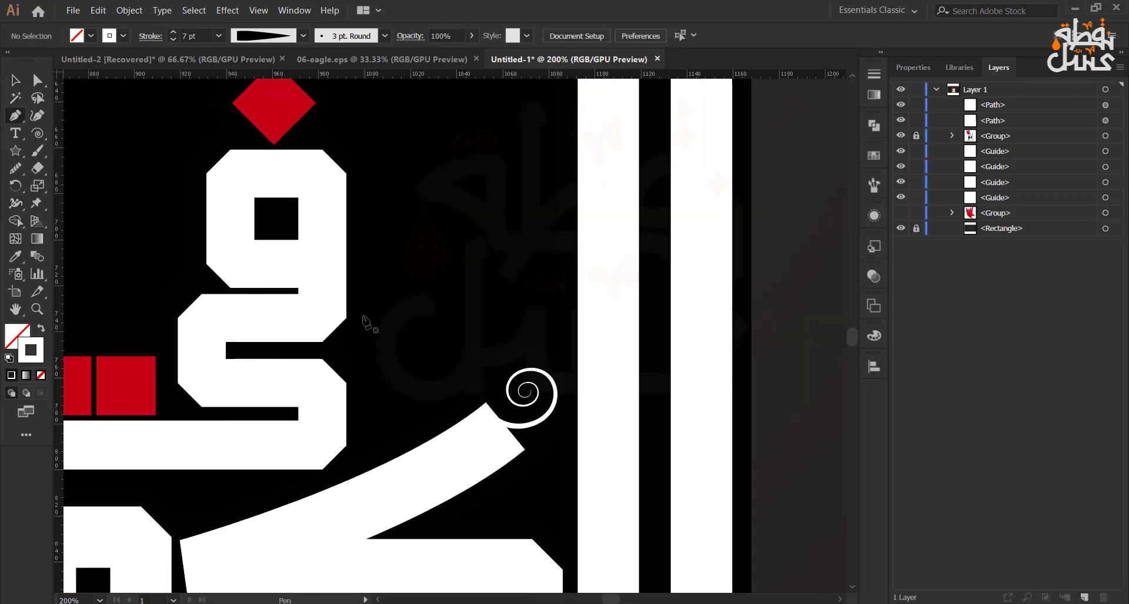
{"action": "left_click", "coordinate": [355, 287]}
{"action": "left_click", "coordinate": [355, 326]}
{"action": "left_click", "coordinate": [331, 348]}
{"action": "left_click", "coordinate": [355, 376]}
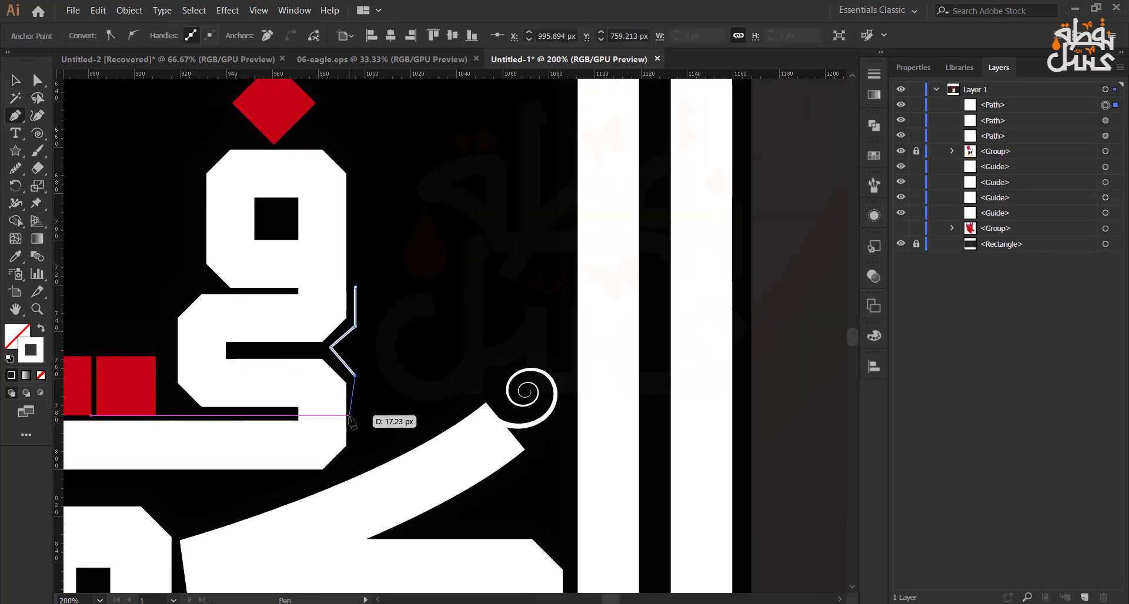
{"action": "left_click", "coordinate": [356, 415]}
{"action": "key", "text": "Escape"}
Set the bracket-shaped line's stroke to 3 pt and apply the lens-shaped width profile that tapers both ends
{"action": "left_click", "coordinate": [355, 301]}
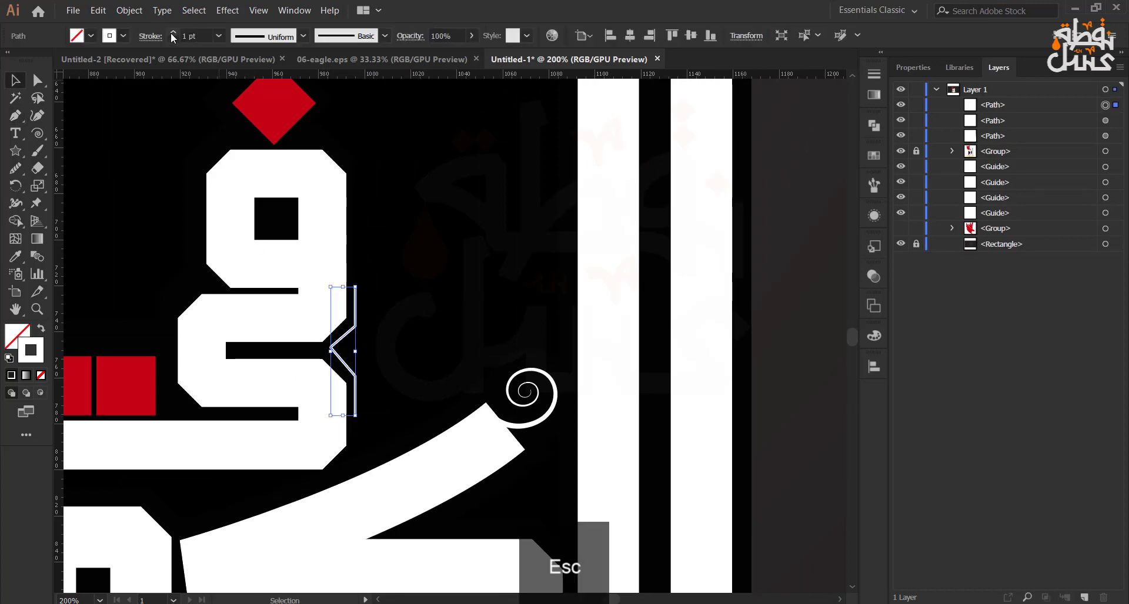
{"action": "left_click", "coordinate": [173, 31]}
{"action": "left_click", "coordinate": [173, 31]}
{"action": "left_click", "coordinate": [302, 35]}
{"action": "left_click", "coordinate": [257, 87]}
{"action": "left_click", "coordinate": [111, 160]}
Draw a white accent line curving under the slanted arm of the ك in الكون and bending back along the edge below
{"action": "scroll", "coordinate": [322, 227], "scroll_direction": "down", "scroll_amount": 2}
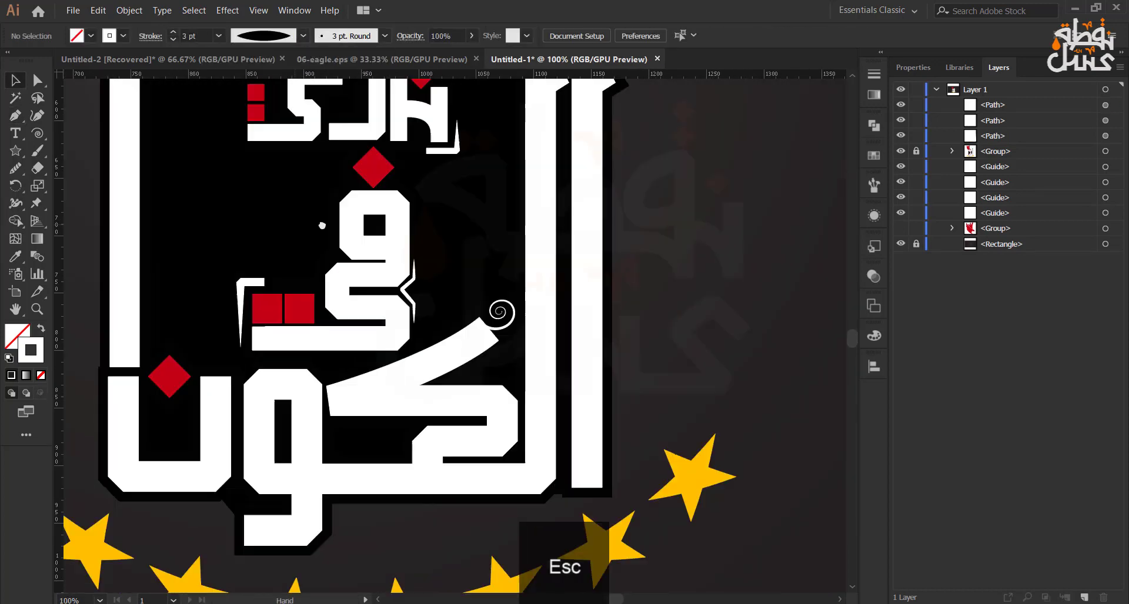
{"action": "left_click_drag", "start_coordinate": [323, 227], "coordinate": [321, 260]}
{"action": "scroll", "coordinate": [325, 264], "scroll_direction": "down", "scroll_amount": 1}
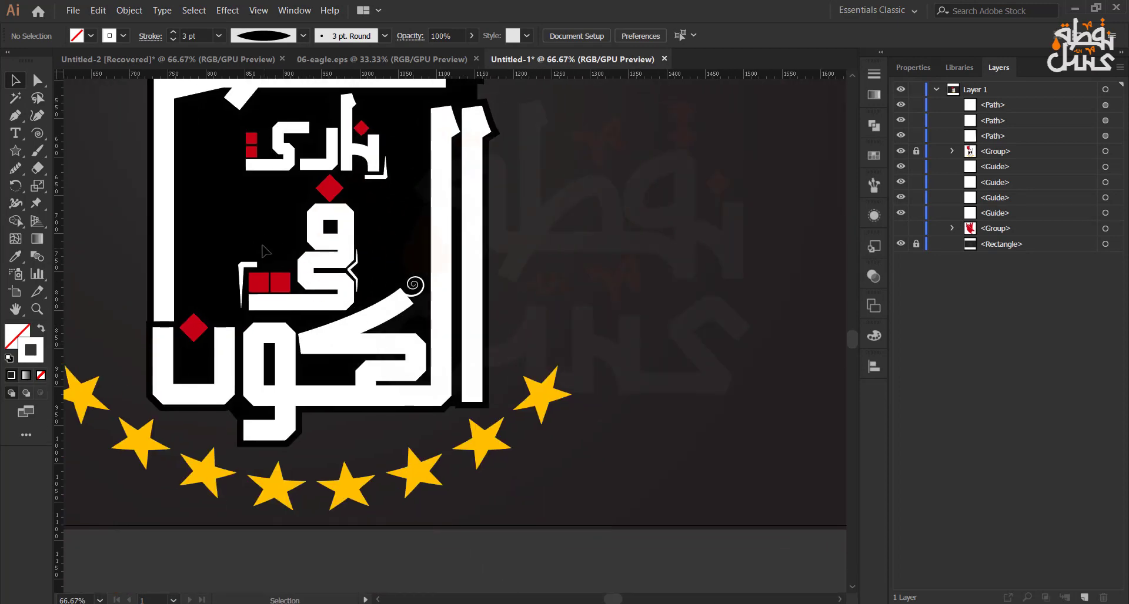
{"action": "left_click_drag", "start_coordinate": [259, 230], "coordinate": [284, 257]}
{"action": "scroll", "coordinate": [361, 424], "scroll_direction": "up", "scroll_amount": 1}
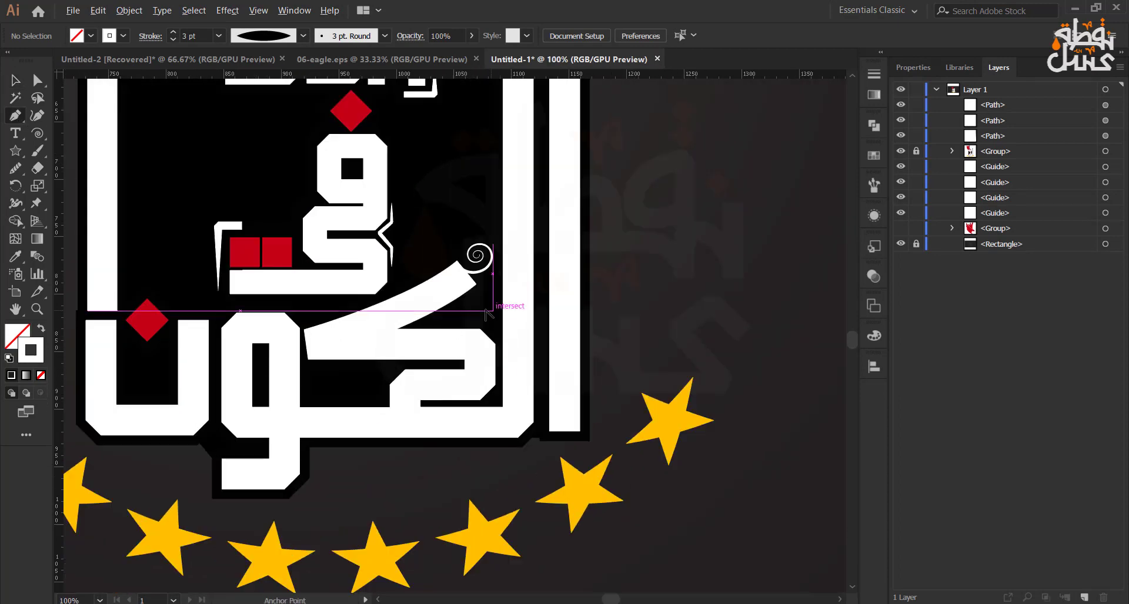
{"action": "scroll", "coordinate": [485, 311], "scroll_direction": "up", "scroll_amount": 2}
{"action": "left_click", "coordinate": [474, 267]}
{"action": "left_click_drag", "start_coordinate": [355, 342], "coordinate": [311, 352]}
{"action": "left_click", "coordinate": [311, 352], "text": "alt"}
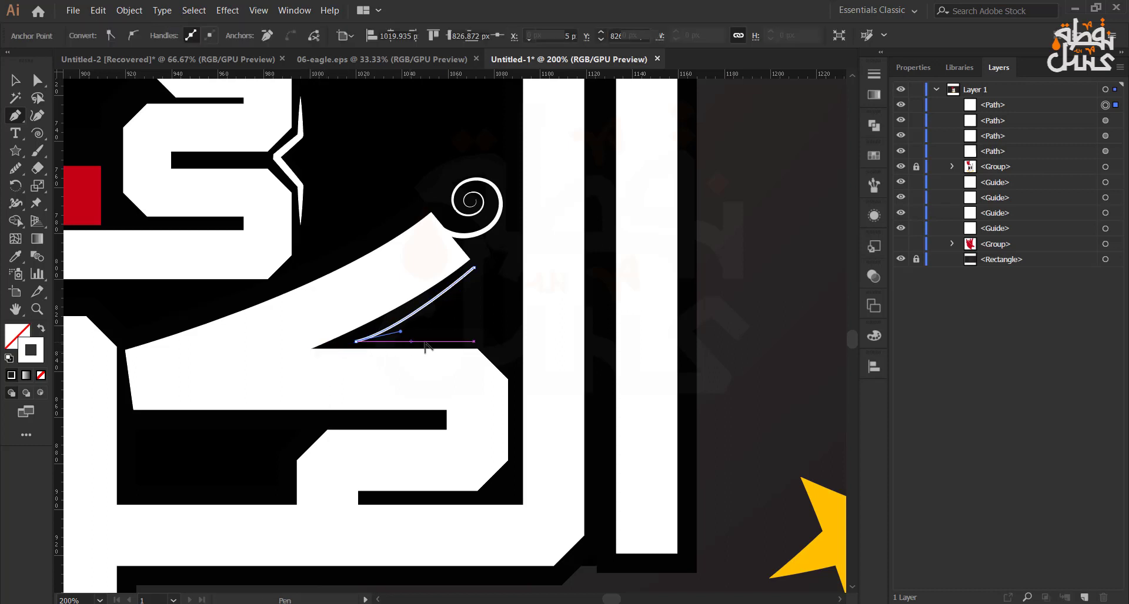
{"action": "left_click", "coordinate": [477, 341]}
{"action": "left_click", "coordinate": [508, 370]}
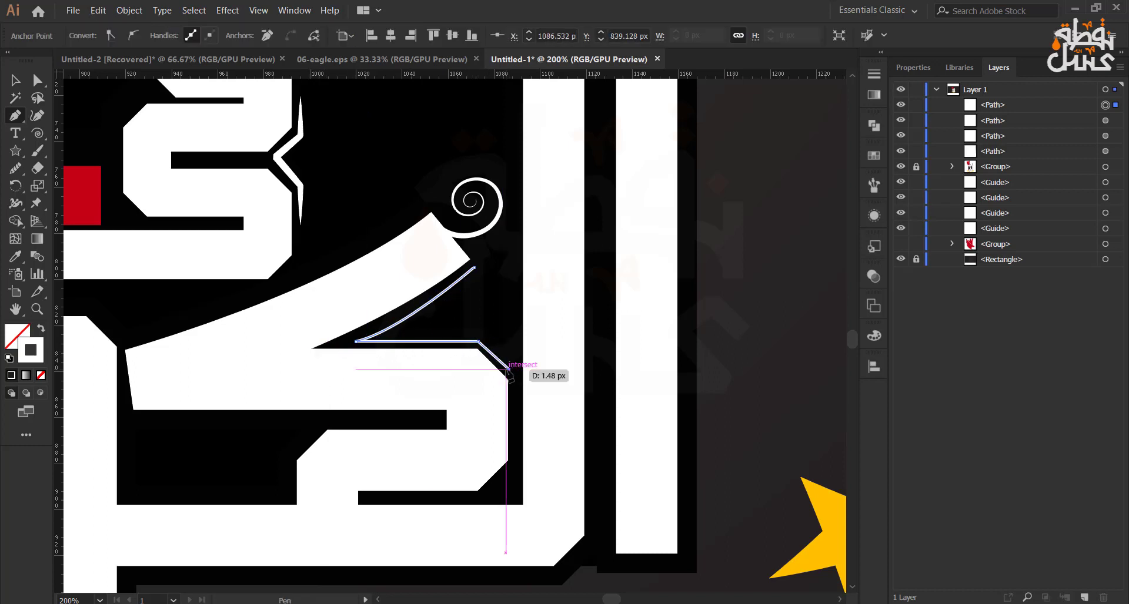
{"action": "key", "text": "Escape"}
Give the curved accent under the ك arm a 2 pt stroke with the lens-shaped width profile
{"action": "left_click", "coordinate": [302, 36]}
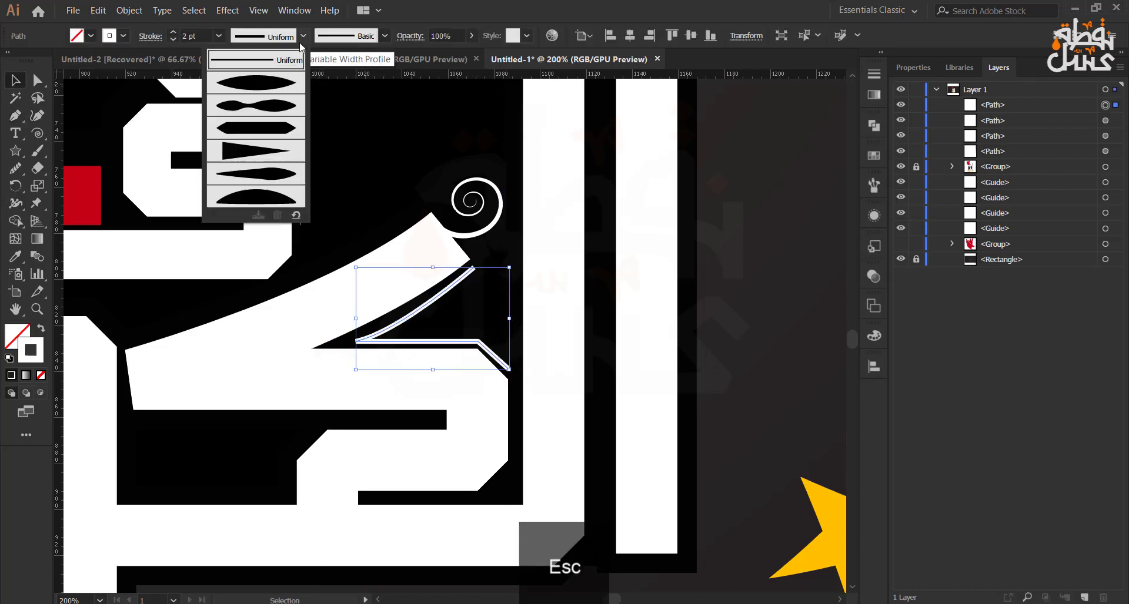
{"action": "left_click", "coordinate": [256, 83]}
{"action": "left_click", "coordinate": [478, 173]}
Draw an L-shaped white accent line in the gap above the tail of the و in الكون
{"action": "scroll", "coordinate": [477, 173], "scroll_direction": "down", "scroll_amount": 2}
{"action": "left_click_drag", "start_coordinate": [369, 295], "coordinate": [443, 283]}
{"action": "left_click_drag", "start_coordinate": [333, 299], "coordinate": [401, 303]}
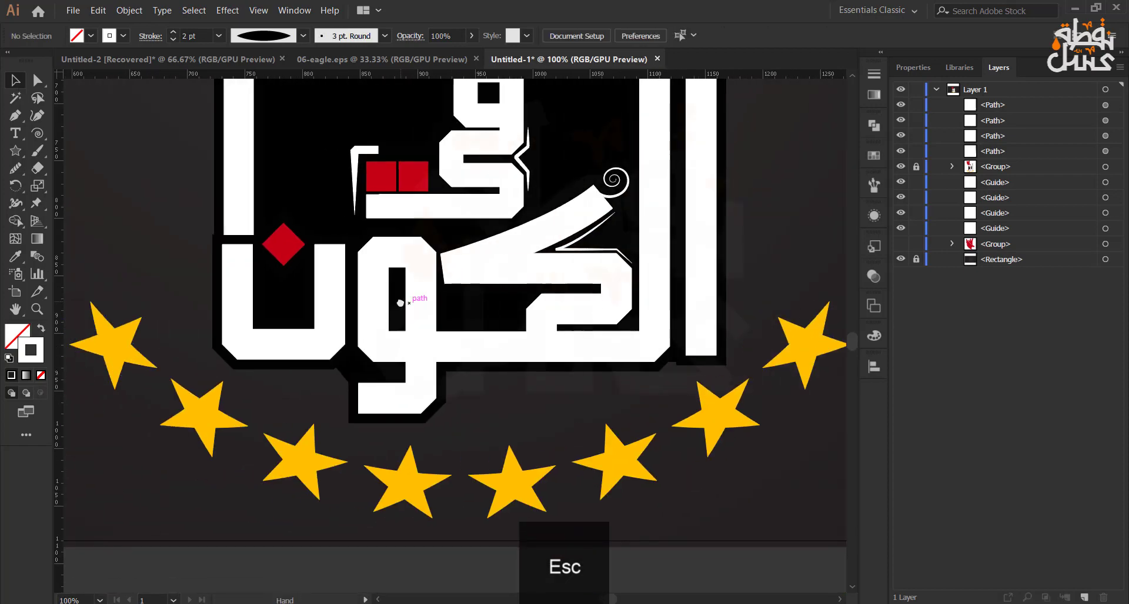
{"action": "scroll", "coordinate": [370, 415], "scroll_direction": "up", "scroll_amount": 1}
{"action": "left_click", "coordinate": [355, 363]}
{"action": "left_click", "coordinate": [417, 364]}
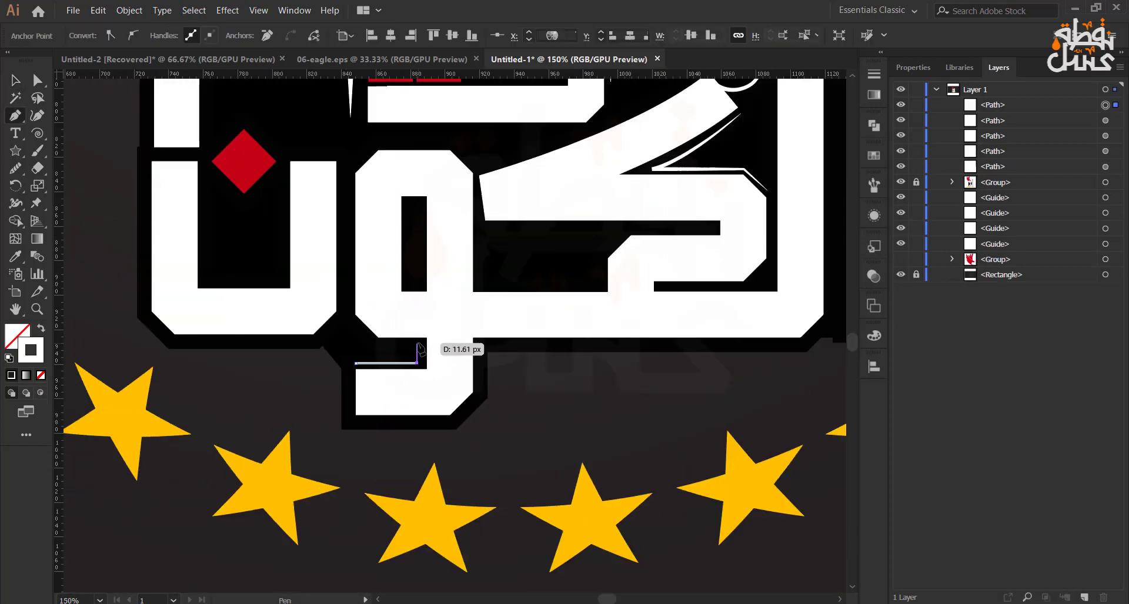
{"action": "left_click", "coordinate": [417, 341]}
{"action": "key", "text": "Escape"}
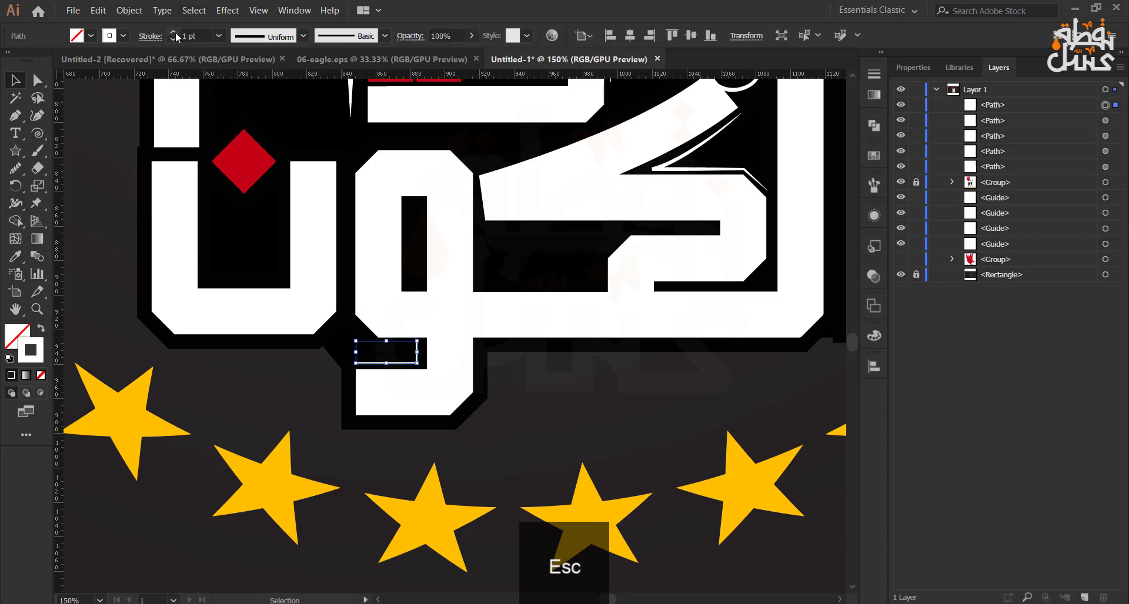
Give the accent above the و tail a 2 pt stroke with the width profile that tapers toward one end
{"action": "left_click", "coordinate": [303, 36]}
{"action": "left_click", "coordinate": [258, 168]}
{"action": "left_click", "coordinate": [101, 196]}
Draw an L-shaped white accent line in the black space between the و and the ك of الكون
{"action": "scroll", "coordinate": [336, 428], "scroll_direction": "down", "scroll_amount": 2}
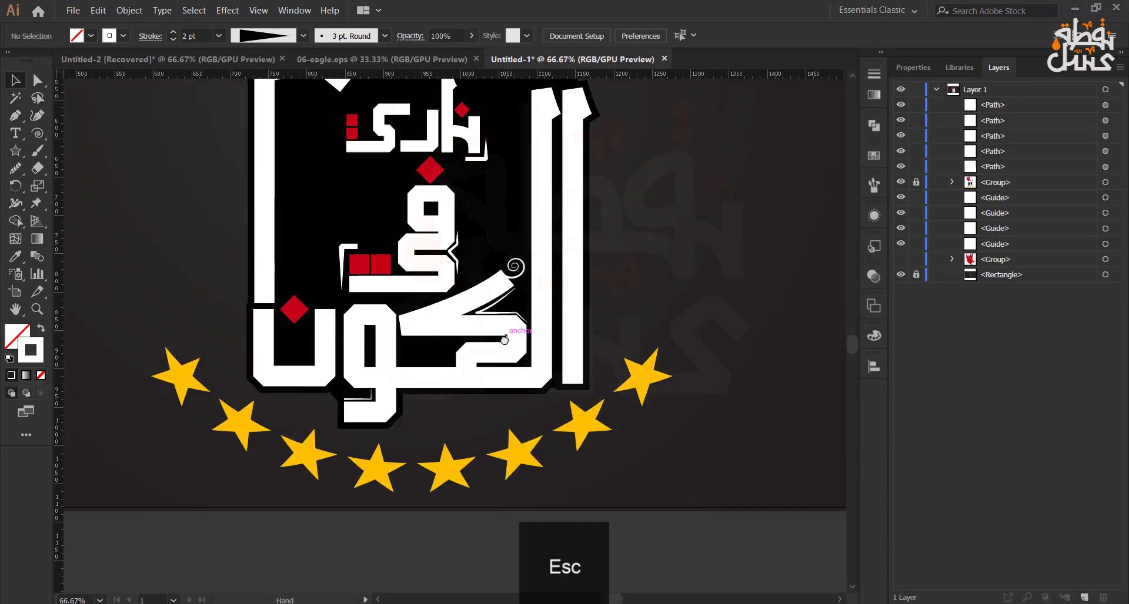
{"action": "left_click_drag", "start_coordinate": [473, 299], "coordinate": [494, 390]}
{"action": "scroll", "coordinate": [443, 470], "scroll_direction": "up", "scroll_amount": 2}
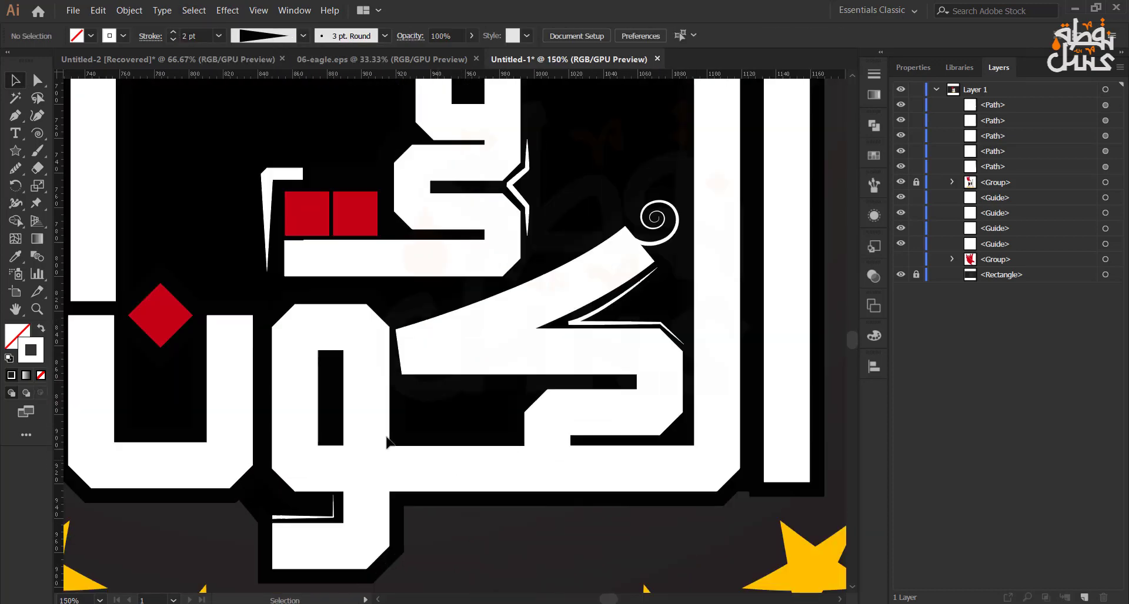
{"action": "key", "text": "p"}
{"action": "left_click", "coordinate": [403, 394]}
{"action": "left_click", "coordinate": [402, 436]}
{"action": "left_click", "coordinate": [505, 436]}
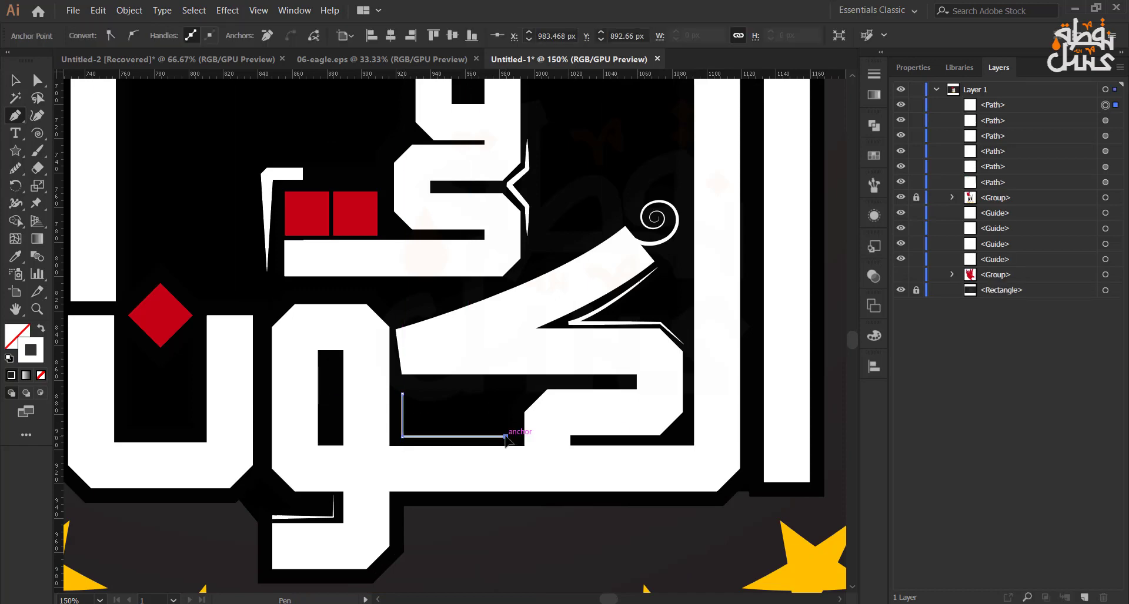
{"action": "key", "text": "Escape"}
Give the L-shaped accent between the و and ك of الكون a 4 pt stroke with the lens-shaped width profile
{"action": "left_click", "coordinate": [15, 81]}
{"action": "left_click", "coordinate": [176, 218]}
{"action": "left_click", "coordinate": [403, 411]}
{"action": "left_click", "coordinate": [173, 31]}
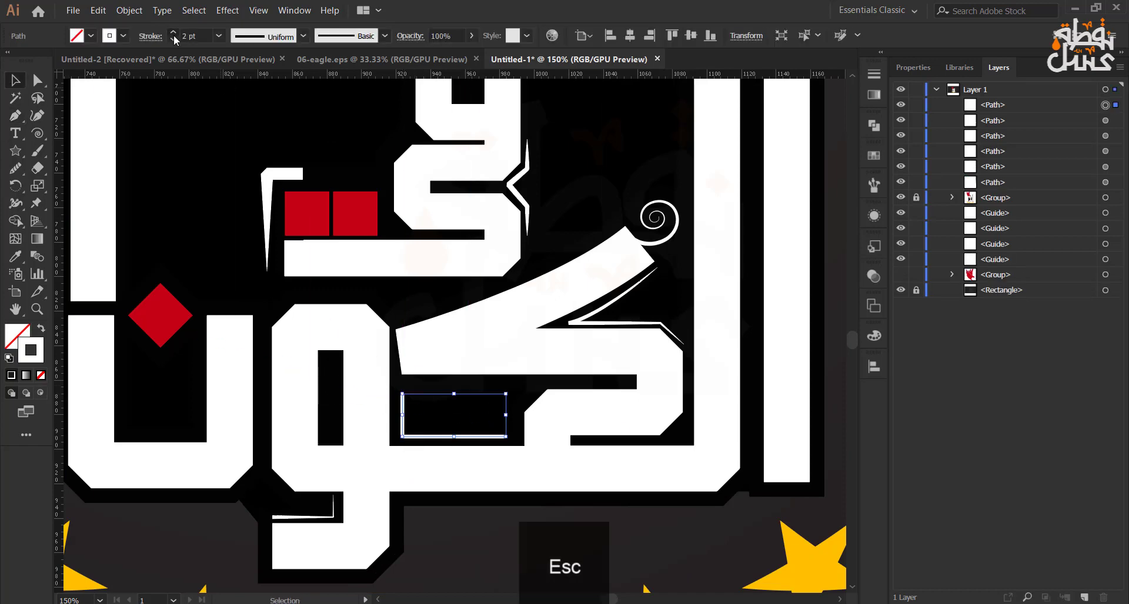
{"action": "left_click", "coordinate": [173, 31]}
{"action": "left_click", "coordinate": [173, 32]}
{"action": "left_click", "coordinate": [303, 35]}
{"action": "left_click", "coordinate": [258, 89]}
{"action": "left_click", "coordinate": [141, 227]}
Draw an angular three-segment white accent inside the bowl of the ظ and give it a 3 pt stroke with the lens-shaped width profile
{"action": "scroll", "coordinate": [141, 227], "scroll_direction": "down", "scroll_amount": 1}
{"action": "left_click_drag", "start_coordinate": [138, 189], "coordinate": [321, 521]}
{"action": "scroll", "coordinate": [495, 238], "scroll_direction": "up", "scroll_amount": 1}
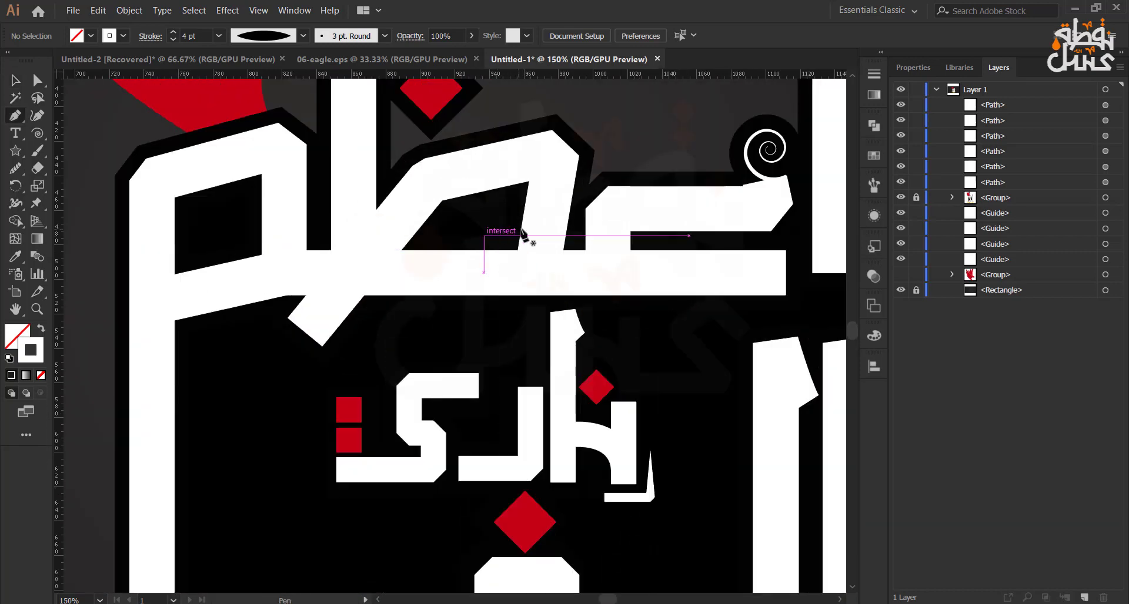
{"action": "left_click", "coordinate": [512, 243]}
{"action": "left_click", "coordinate": [519, 194]}
{"action": "left_click", "coordinate": [457, 211]}
{"action": "left_click", "coordinate": [423, 242]}
{"action": "key", "text": "Escape"}
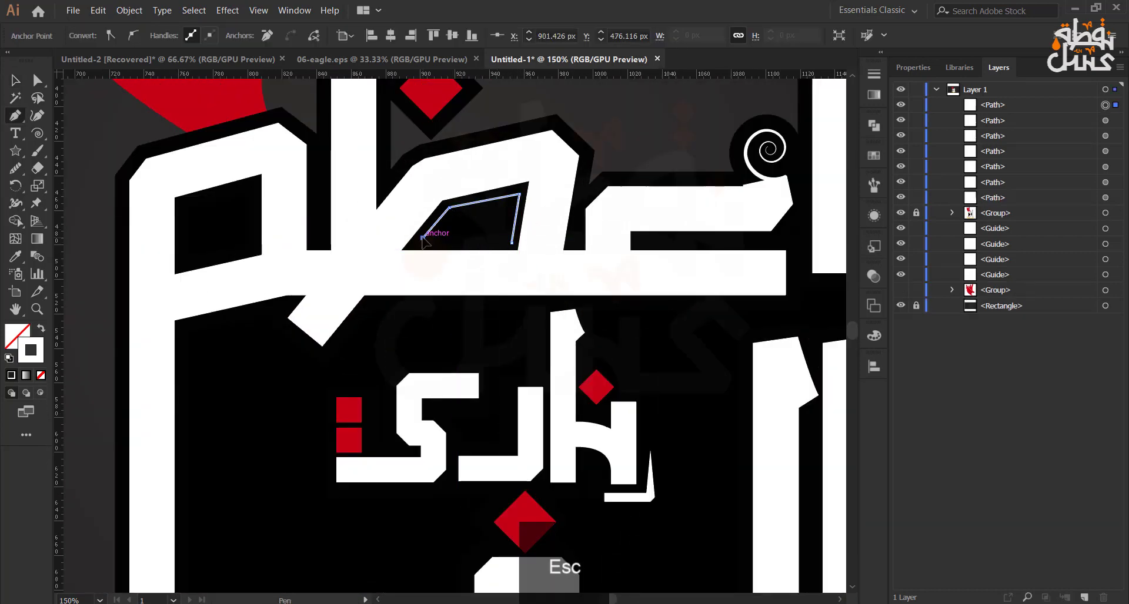
{"action": "key", "text": "v"}
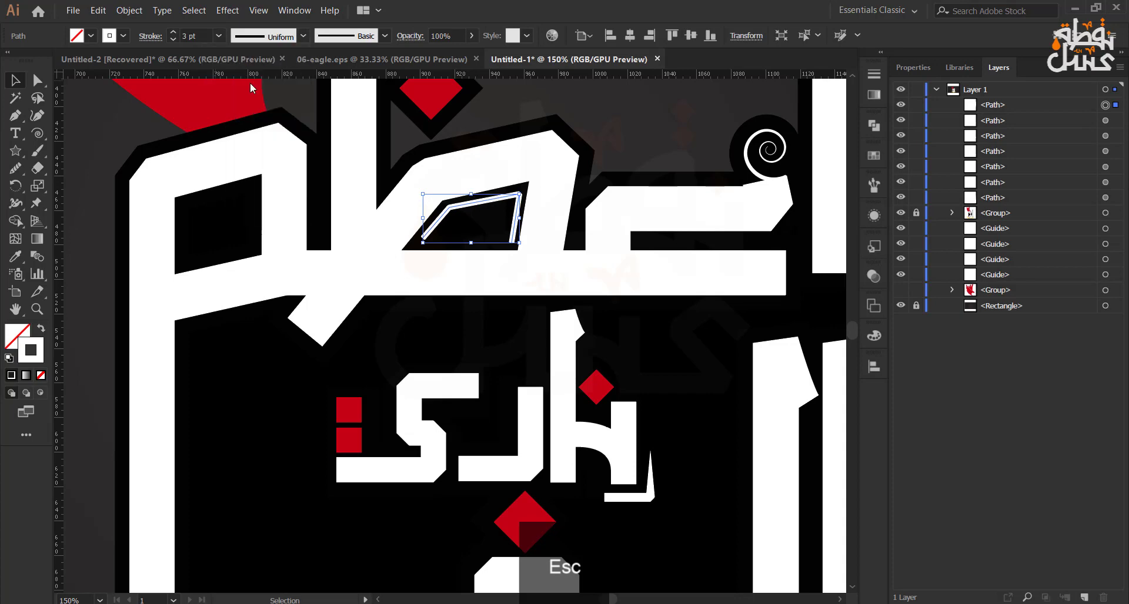
{"action": "left_click", "coordinate": [78, 142]}
Draw a three-sided white accent line inside the opening of the م in أعظم, left open toward the stem
{"action": "scroll", "coordinate": [110, 209], "scroll_direction": "down", "scroll_amount": 2}
{"action": "left_click_drag", "start_coordinate": [232, 242], "coordinate": [398, 246]}
{"action": "scroll", "coordinate": [346, 232], "scroll_direction": "up", "scroll_amount": 1}
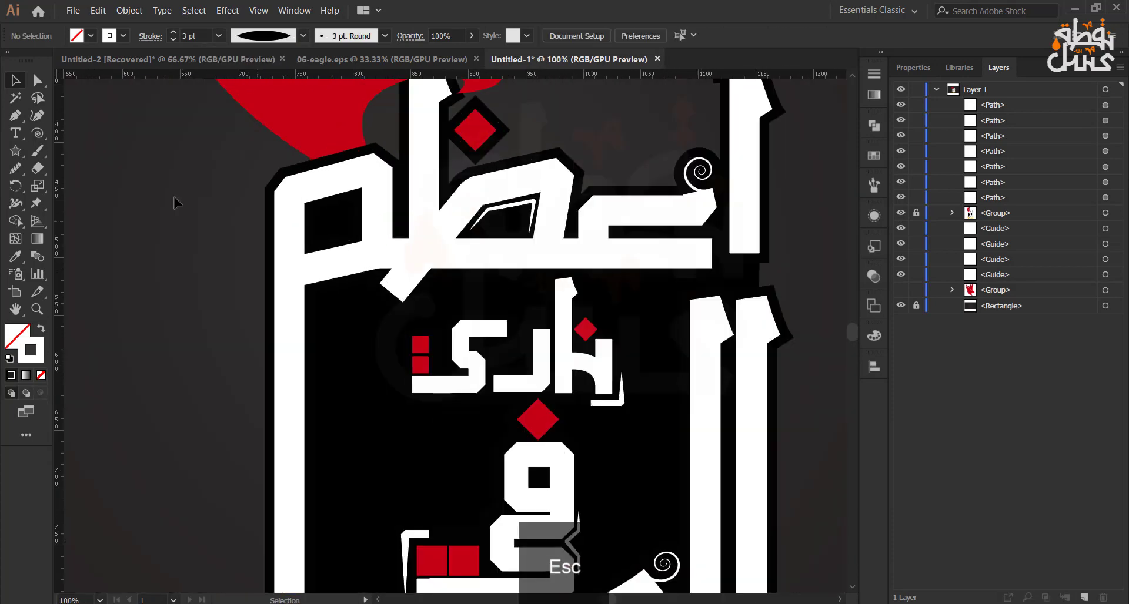
{"action": "key", "text": "p"}
{"action": "scroll", "coordinate": [309, 213], "scroll_direction": "up", "scroll_amount": 2}
{"action": "left_click", "coordinate": [304, 200]}
{"action": "left_click", "coordinate": [399, 175]}
{"action": "left_click", "coordinate": [401, 250]}
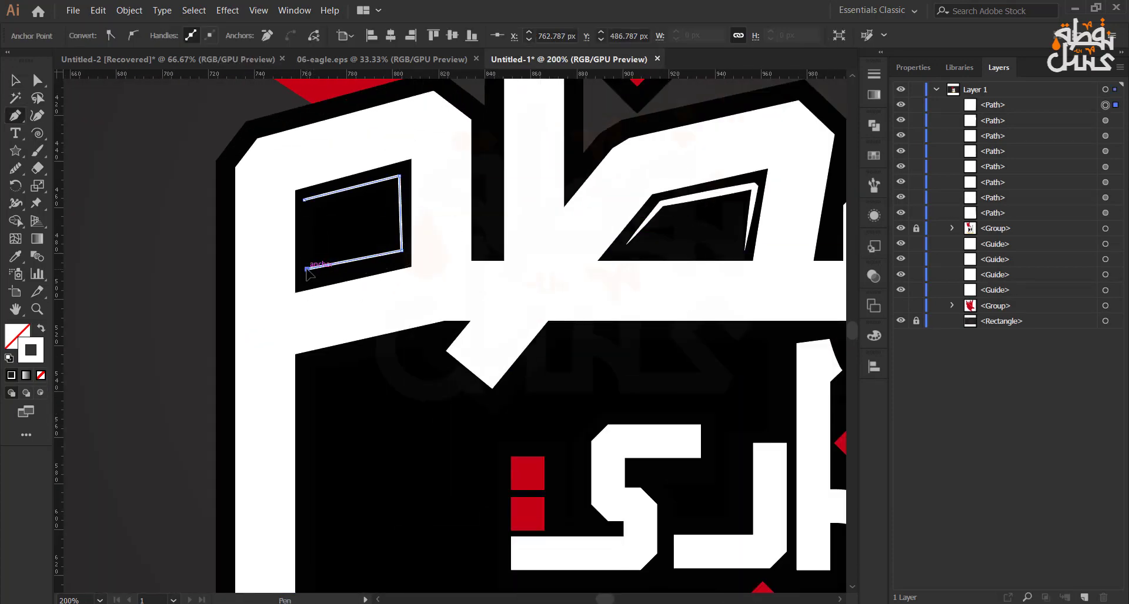
Give the accent inside the م a 3 pt stroke with the lens-shaped width profile
{"action": "key", "text": "i"}
{"action": "left_click", "coordinate": [653, 210]}
{"action": "key", "text": "v"}
{"action": "left_click", "coordinate": [468, 117]}
{"action": "left_click", "coordinate": [362, 258]}
{"action": "left_click", "coordinate": [302, 35]}
{"action": "left_click", "coordinate": [283, 76]}
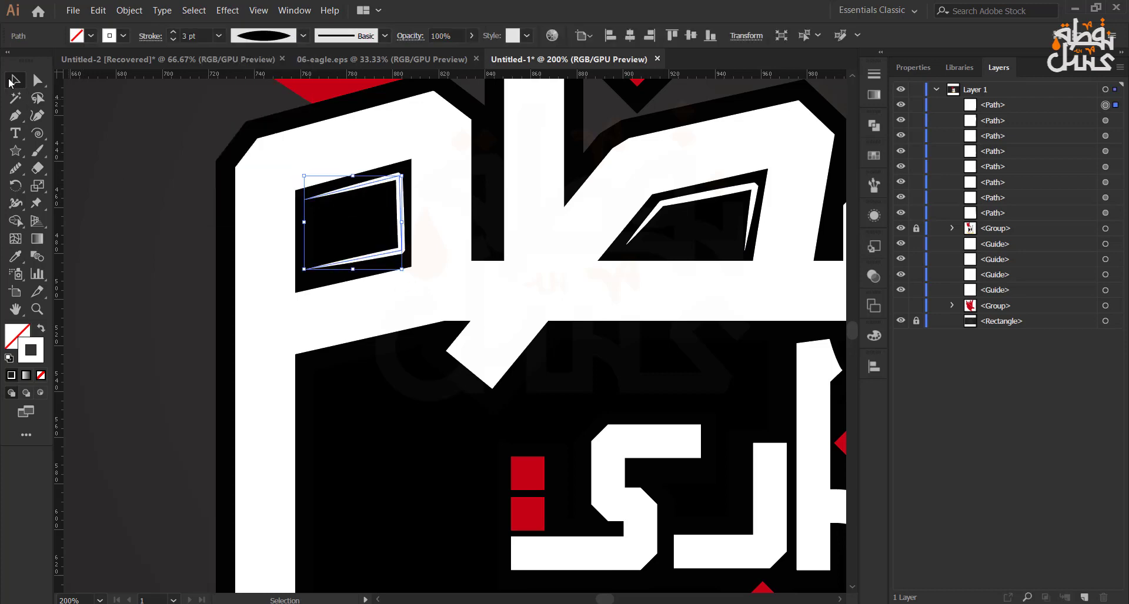
{"action": "left_click", "coordinate": [177, 365]}
Draw an L-shaped white accent line inside the angle of the د in نادي
{"action": "scroll", "coordinate": [177, 365], "scroll_direction": "down", "scroll_amount": 3}
{"action": "left_click_drag", "start_coordinate": [265, 486], "coordinate": [273, 327]}
{"action": "scroll", "coordinate": [381, 292], "scroll_direction": "up", "scroll_amount": 3}
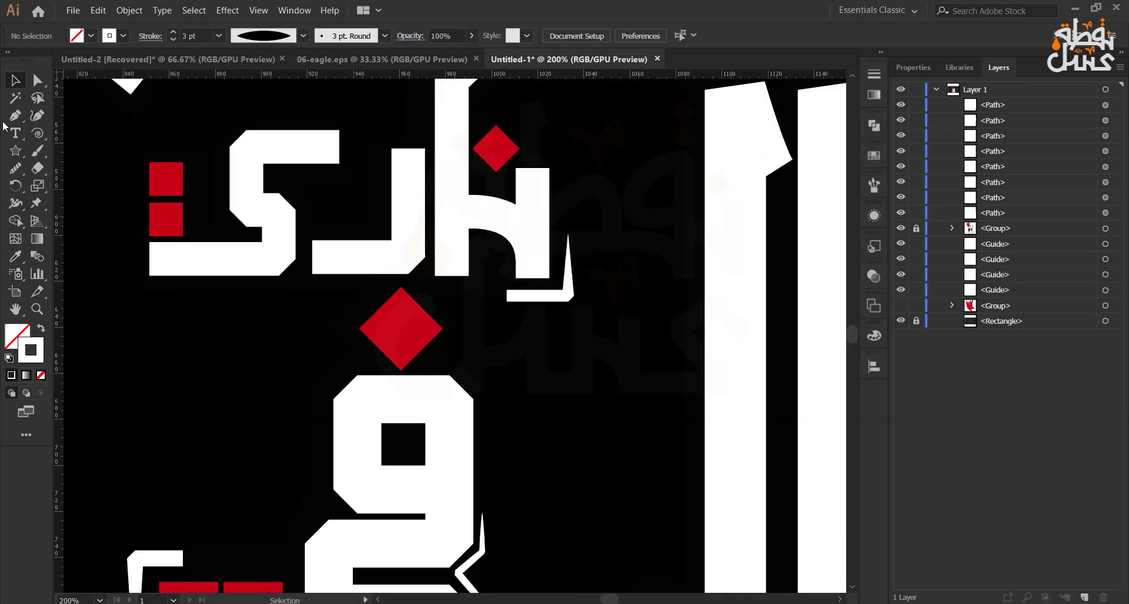
{"action": "left_click", "coordinate": [381, 174]}
{"action": "left_click", "coordinate": [381, 231]}
{"action": "left_click", "coordinate": [325, 233]}
{"action": "key", "text": "ctrl+x"}
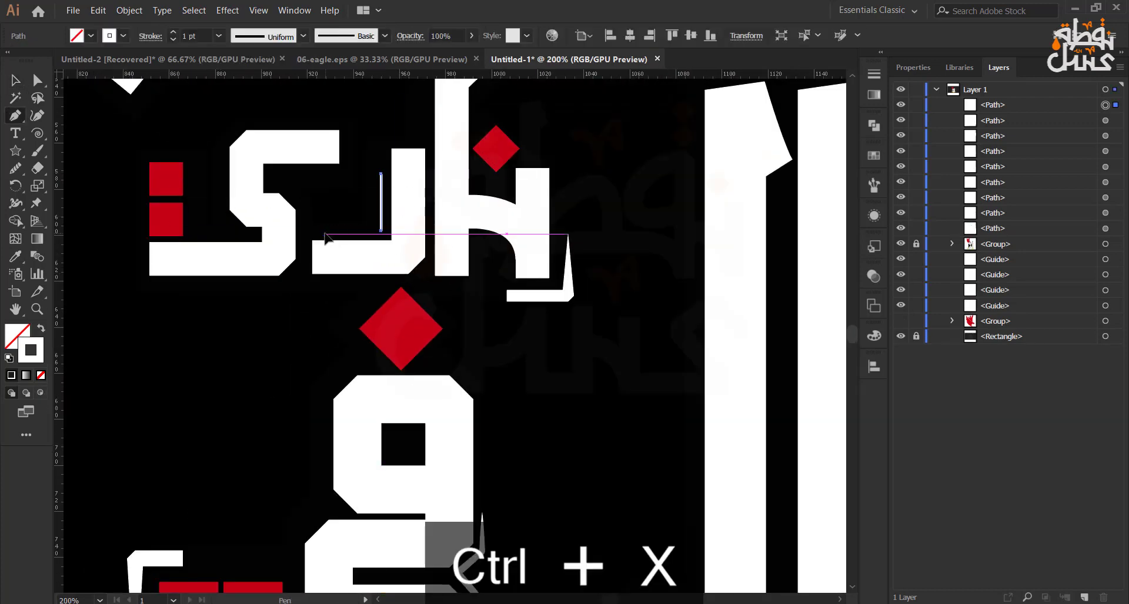
{"action": "left_click", "coordinate": [324, 234]}
{"action": "key", "text": "ctrl+z"}
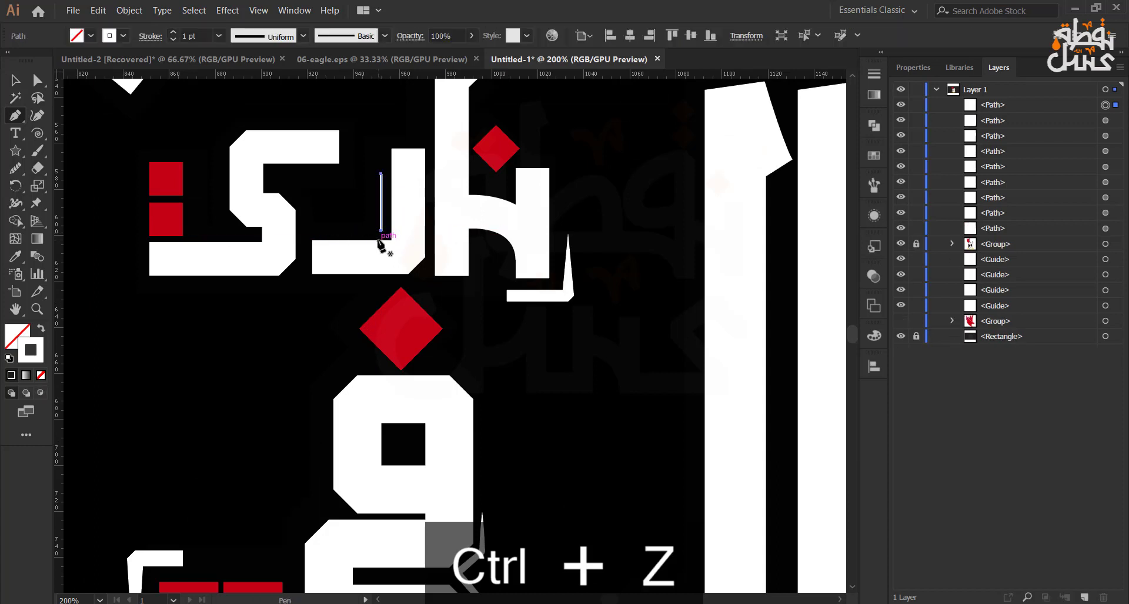
{"action": "left_click", "coordinate": [322, 231]}
Give the accent inside the د a 2 pt stroke with the lens-shaped width profile
{"action": "key", "text": "i"}
{"action": "left_click", "coordinate": [568, 296]}
{"action": "left_click", "coordinate": [15, 82]}
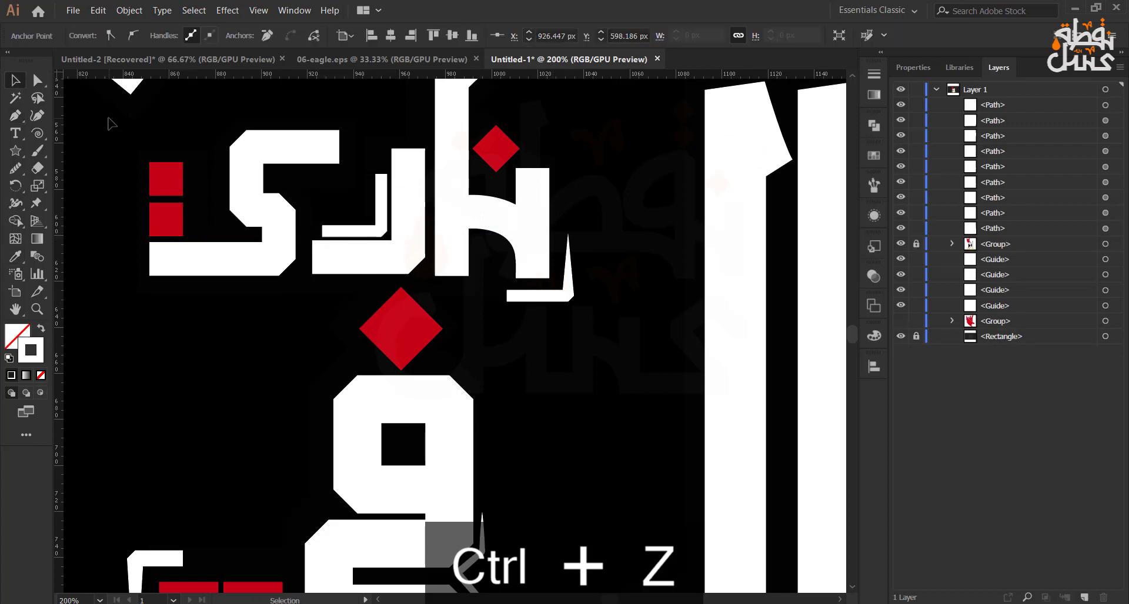
{"action": "left_click", "coordinate": [92, 142]}
Draw an angled white accent line around the outer upper corner of the ي in نادي
{"action": "scroll", "coordinate": [168, 209], "scroll_direction": "down", "scroll_amount": 2}
{"action": "left_click_drag", "start_coordinate": [176, 205], "coordinate": [294, 273]}
{"action": "left_click", "coordinate": [15, 116]}
{"action": "scroll", "coordinate": [322, 260], "scroll_direction": "up", "scroll_amount": 2}
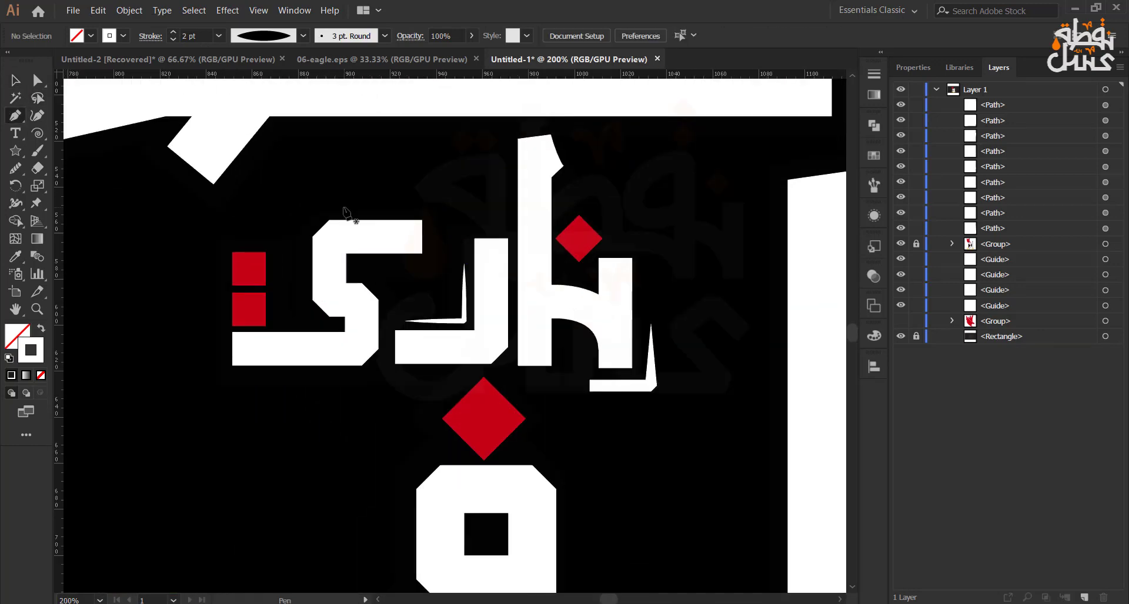
{"action": "left_click", "coordinate": [356, 207]}
{"action": "left_click", "coordinate": [327, 207]}
{"action": "left_click", "coordinate": [305, 229]}
{"action": "left_click", "coordinate": [305, 289]}
Give the accent around the ي corner a 2 pt stroke with the lens-shaped width profile
{"action": "key", "text": "i"}
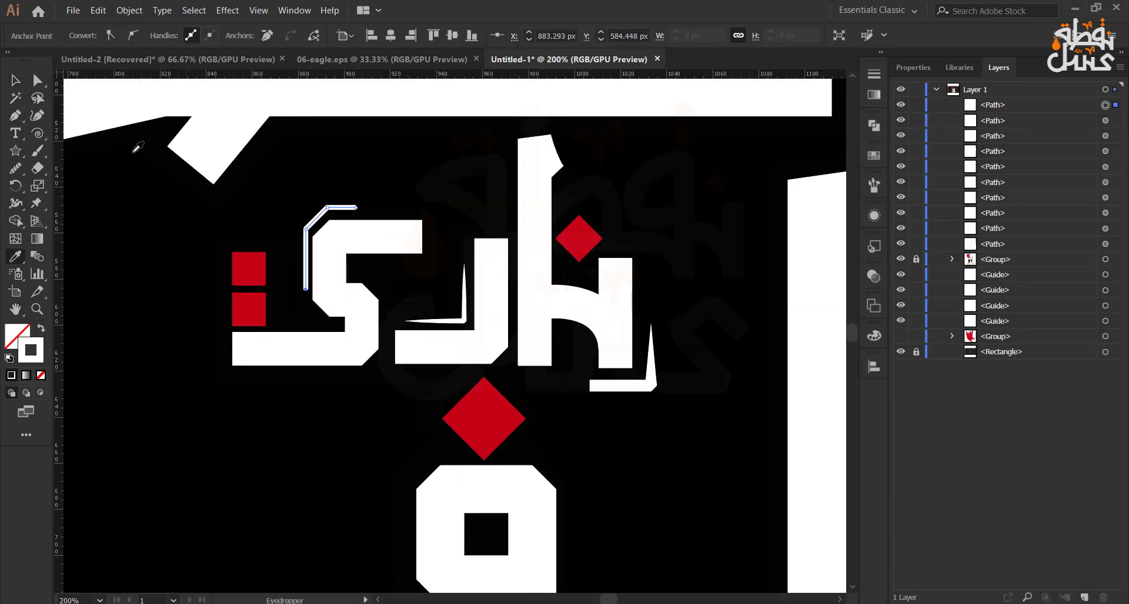
{"action": "key", "text": "v"}
{"action": "left_click", "coordinate": [151, 319]}
Draw a U-shaped white accent line inside the bowl of the ن in الكون, below the red diamond
{"action": "scroll", "coordinate": [151, 320], "scroll_direction": "down", "scroll_amount": 3}
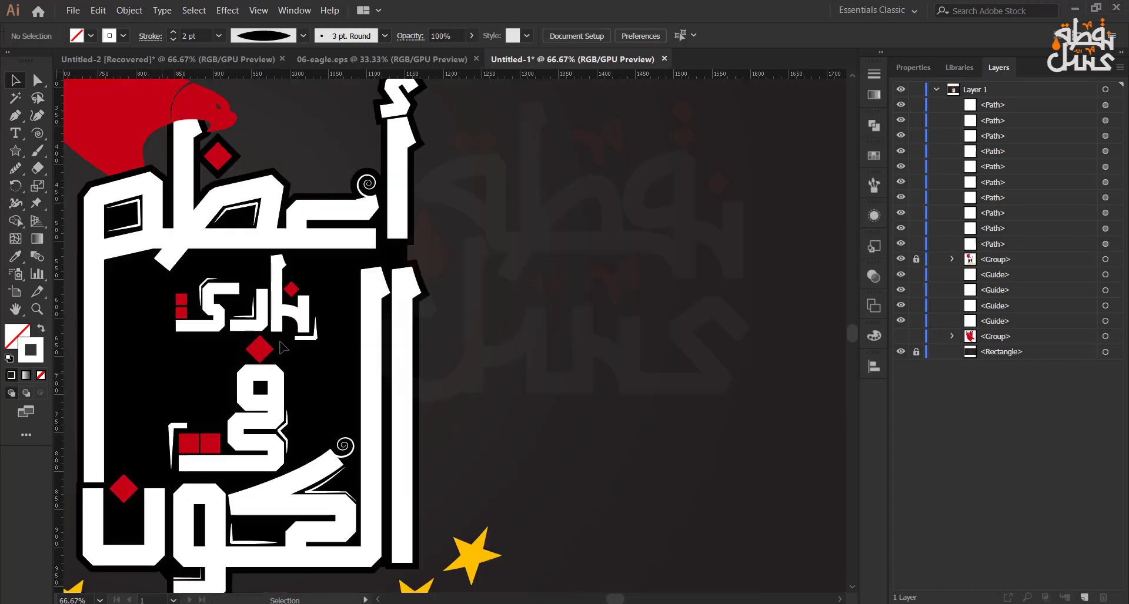
{"action": "left_click_drag", "start_coordinate": [189, 382], "coordinate": [250, 306]}
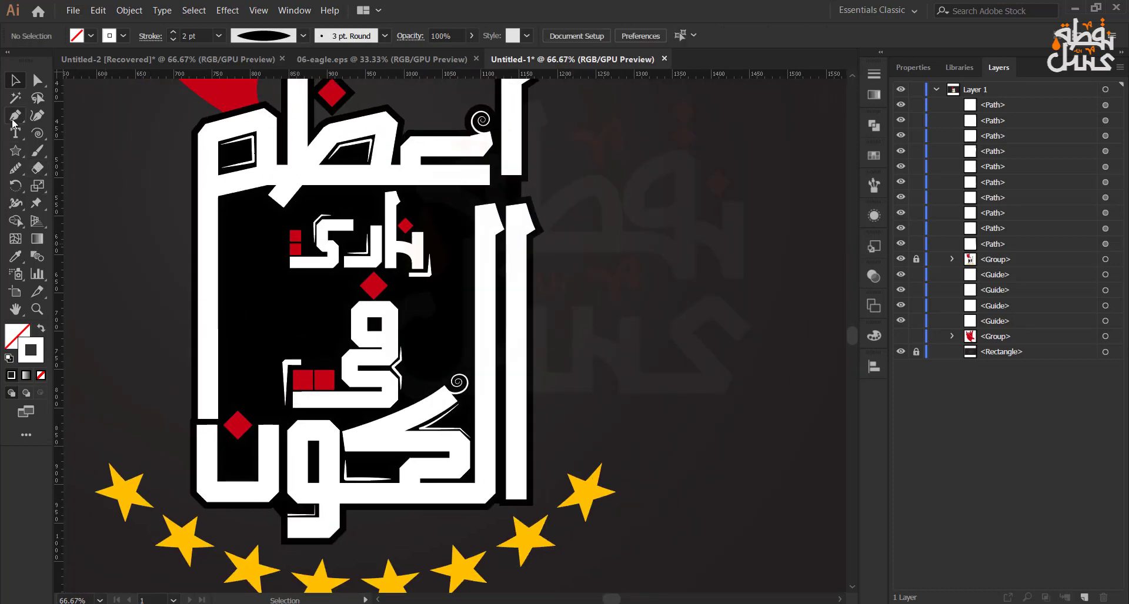
{"action": "scroll", "coordinate": [260, 512], "scroll_direction": "up", "scroll_amount": 3}
{"action": "left_click", "coordinate": [251, 311]}
{"action": "left_click", "coordinate": [251, 407]}
{"action": "left_click", "coordinate": [143, 407]}
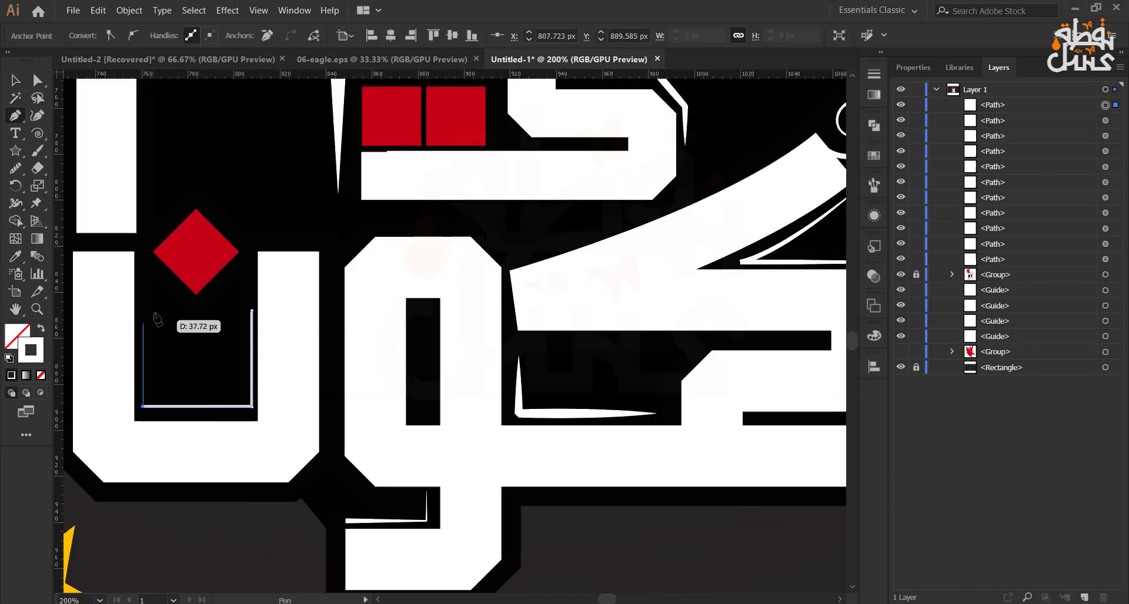
{"action": "left_click", "coordinate": [142, 301]}
Give the U-shaped accent inside the ن a 3 pt stroke with the lens-shaped width profile
{"action": "key", "text": "i"}
{"action": "left_click", "coordinate": [493, 497]}
{"action": "key", "text": "v"}
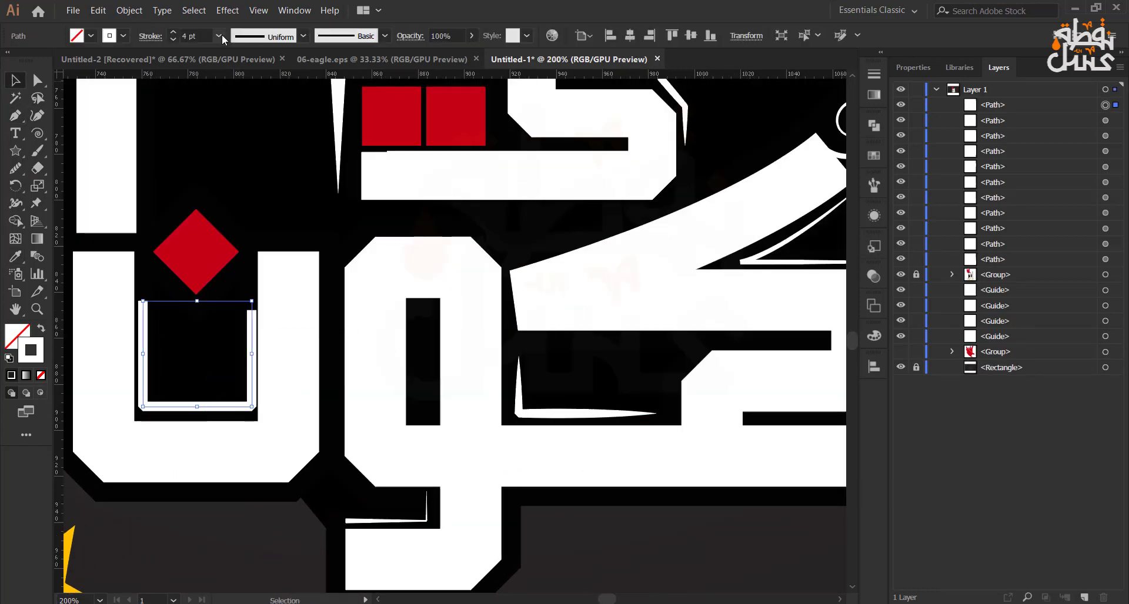
{"action": "left_click", "coordinate": [174, 39]}
{"action": "left_click", "coordinate": [300, 36]}
{"action": "left_click", "coordinate": [271, 83]}
{"action": "left_click", "coordinate": [239, 146]}
Draw a V-shaped white accent line around the diagonal stub that hangs below the baseline of أعظم
{"action": "scroll", "coordinate": [238, 171], "scroll_direction": "down", "scroll_amount": 2}
{"action": "mouse_move", "coordinate": [238, 171]}
{"action": "left_mouse_down"}
{"action": "mouse_move", "coordinate": [242, 270]}
{"action": "mouse_move", "coordinate": [225, 268]}
{"action": "left_mouse_up"}
{"action": "scroll", "coordinate": [225, 268], "scroll_direction": "down", "scroll_amount": 1}
{"action": "scroll", "coordinate": [228, 270], "scroll_direction": "up", "scroll_amount": 2}
{"action": "left_click", "coordinate": [15, 118]}
{"action": "scroll", "coordinate": [311, 239], "scroll_direction": "up", "scroll_amount": 3}
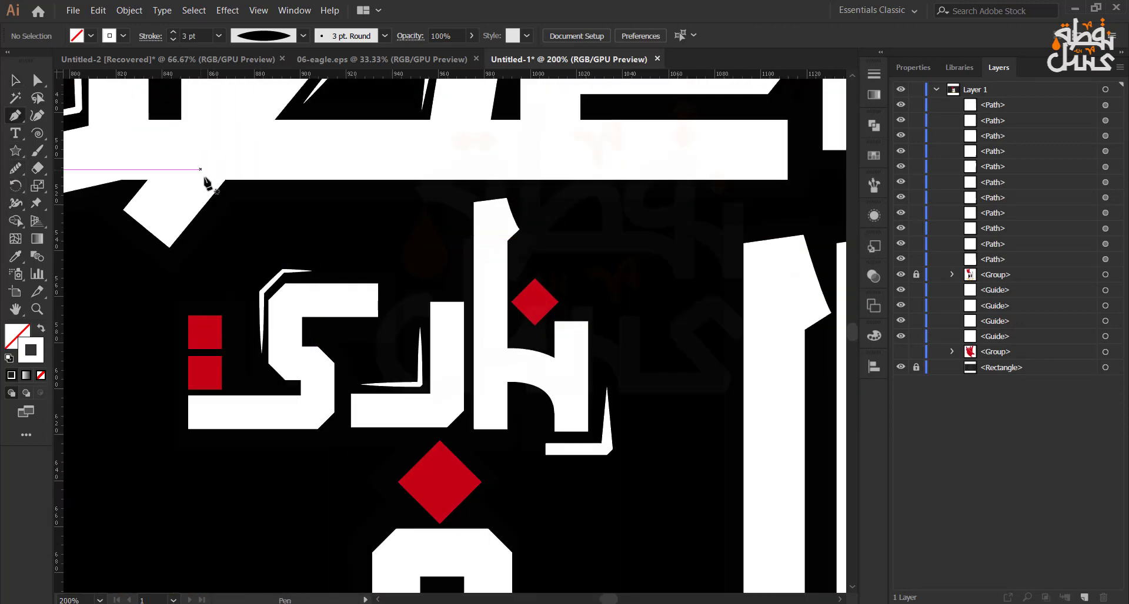
{"action": "left_click", "coordinate": [231, 188]}
{"action": "left_click", "coordinate": [176, 257]}
{"action": "key", "text": "ctrl+z"}
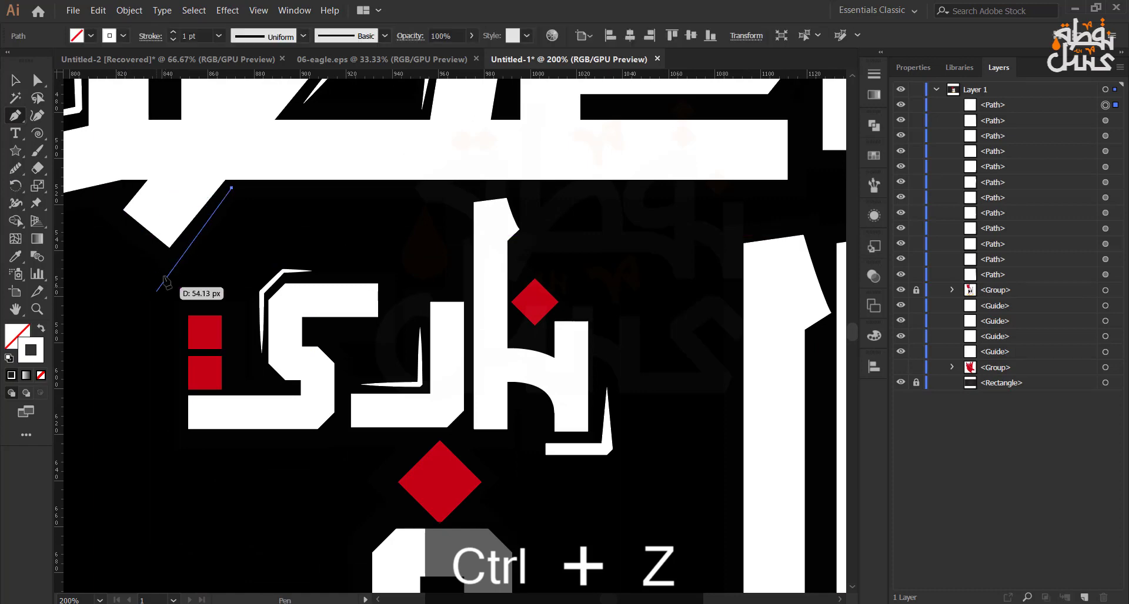
{"action": "left_click", "coordinate": [175, 263]}
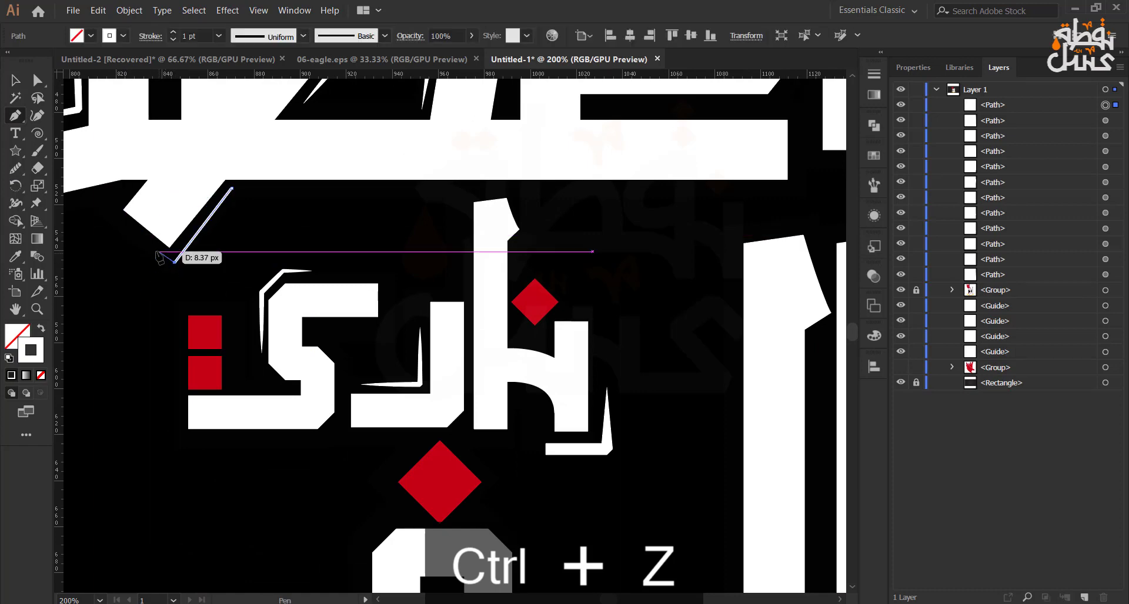
Give the V-shaped accent under the diagonal stub a 2 pt stroke with the lens-shaped width profile
{"action": "left_click", "coordinate": [73, 114]}
{"action": "left_click", "coordinate": [206, 222]}
{"action": "left_click", "coordinate": [303, 35]}
{"action": "left_click", "coordinate": [265, 81]}
{"action": "left_click", "coordinate": [315, 202]}
Draw an L-shaped white accent line around the lower corner at the right end of the أعظم baseline bar
{"action": "scroll", "coordinate": [292, 241], "scroll_direction": "down", "scroll_amount": 4}
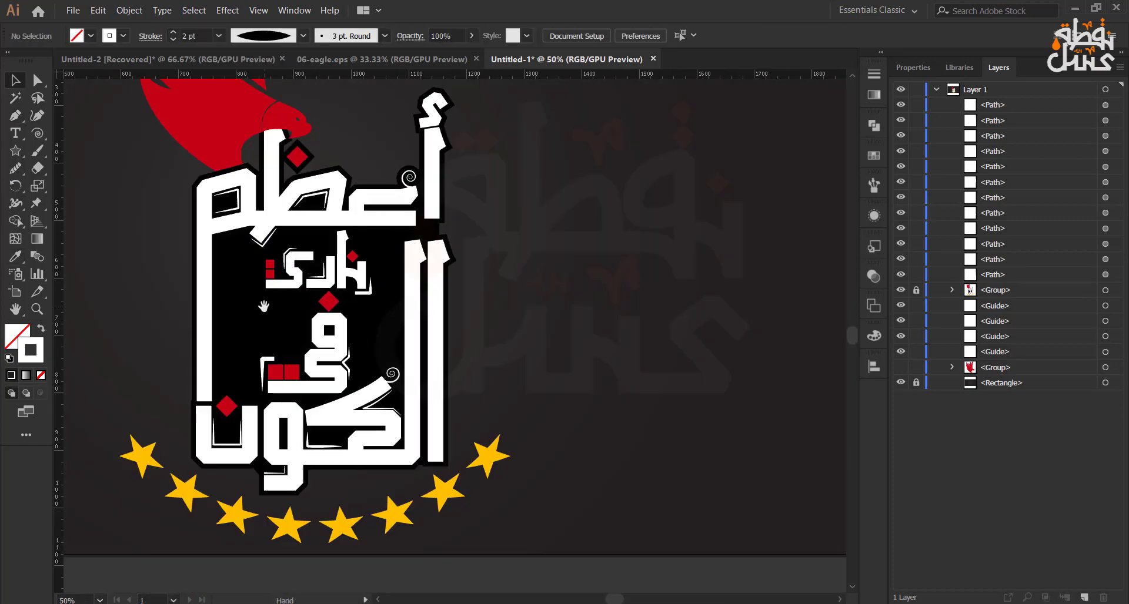
{"action": "left_click_drag", "start_coordinate": [264, 305], "coordinate": [350, 303]}
{"action": "scroll", "coordinate": [471, 244], "scroll_direction": "up", "scroll_amount": 3}
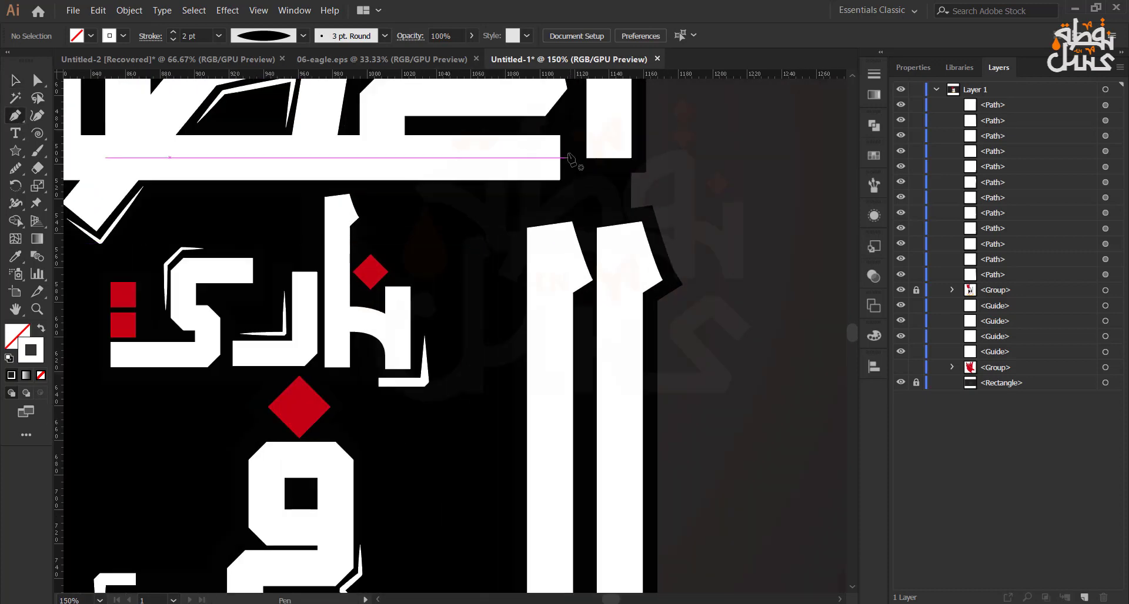
{"action": "left_click", "coordinate": [567, 144]}
{"action": "left_click", "coordinate": [566, 191]}
{"action": "left_click", "coordinate": [505, 191]}
Apply the lens-shaped width profile to the 2 pt accent at the end of the أعظم baseline bar
{"action": "left_click", "coordinate": [15, 80]}
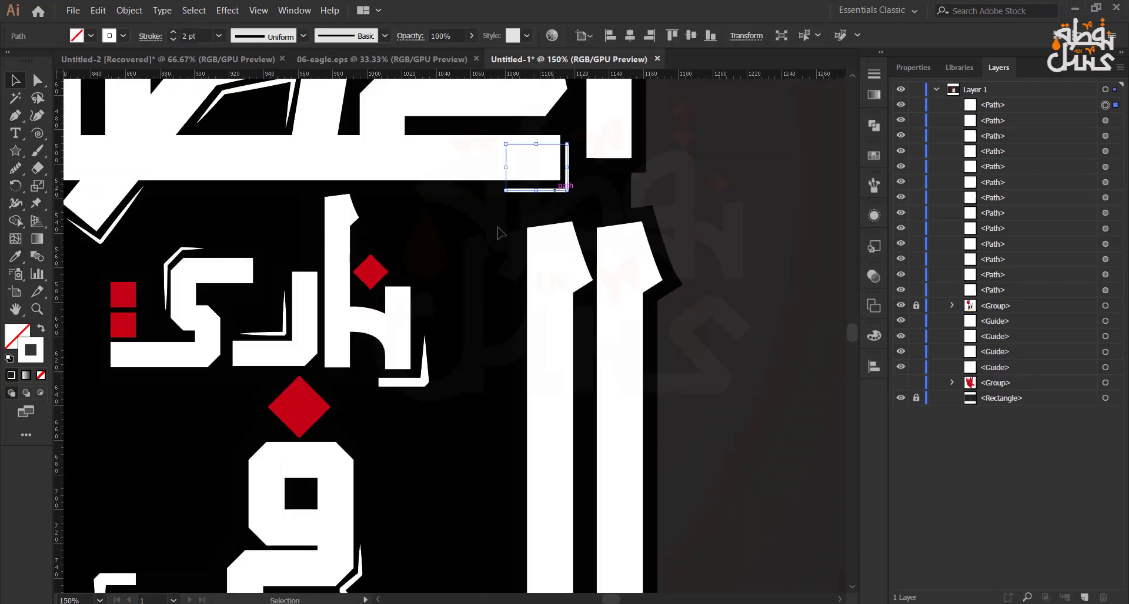
{"action": "left_click", "coordinate": [303, 35]}
{"action": "left_click", "coordinate": [265, 81]}
{"action": "left_click", "coordinate": [459, 270]}
Draw a straight vertical white accent line in the black space along the inner side of the ل in الكون
{"action": "scroll", "coordinate": [459, 269], "scroll_direction": "down", "scroll_amount": 2}
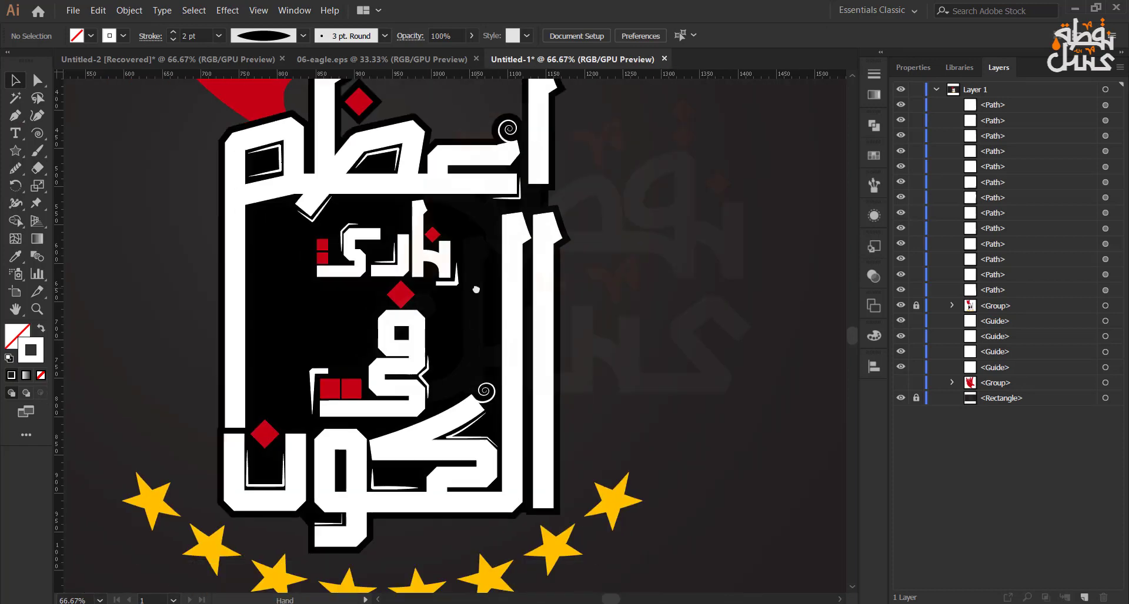
{"action": "left_click", "coordinate": [497, 369]}
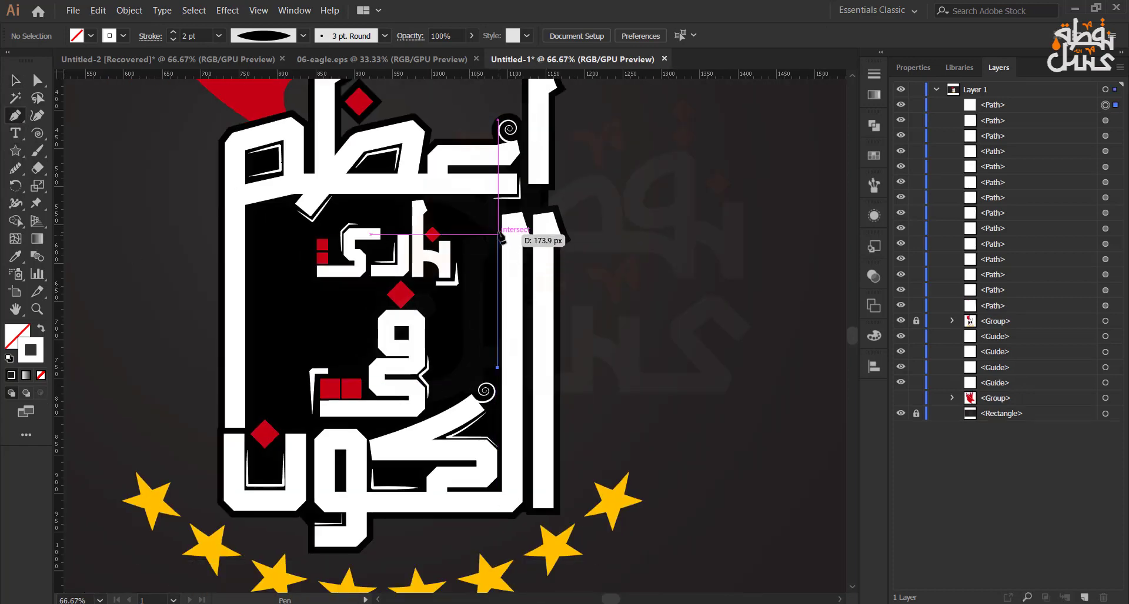
{"action": "left_click", "coordinate": [498, 218]}
{"action": "key", "text": "Escape"}
Nudge the vertical accent beside the ل slightly left and give it a 3 pt stroke with the lens-shaped width profile
{"action": "key", "text": "v"}
{"action": "left_click", "coordinate": [458, 275]}
{"action": "left_click", "coordinate": [498, 276]}
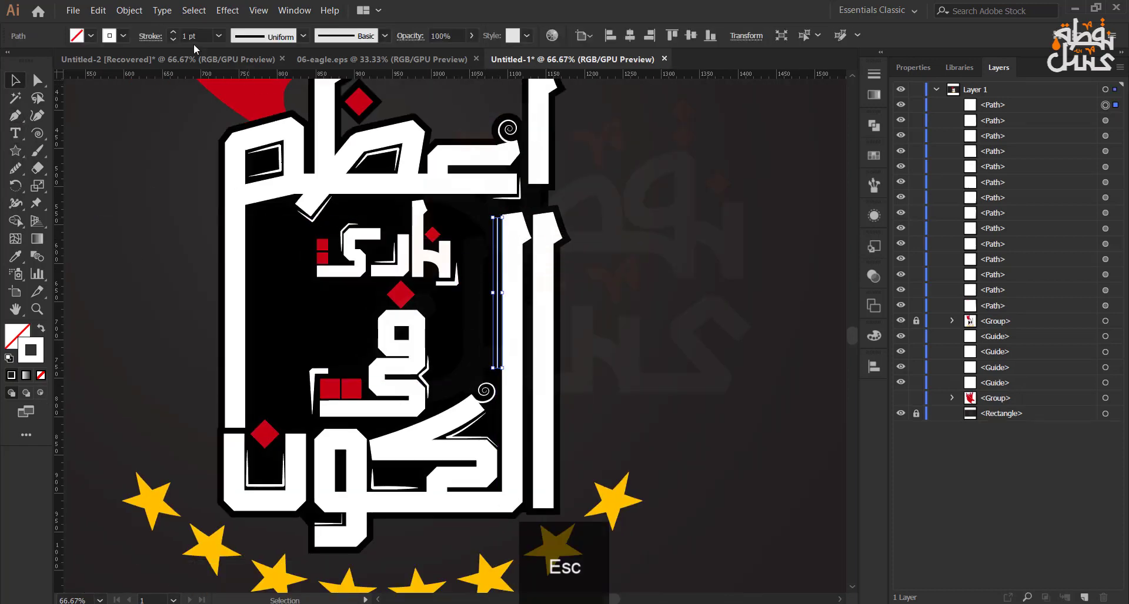
{"action": "key", "text": "Left"}
{"action": "left_click", "coordinate": [302, 34]}
{"action": "left_click", "coordinate": [258, 83]}
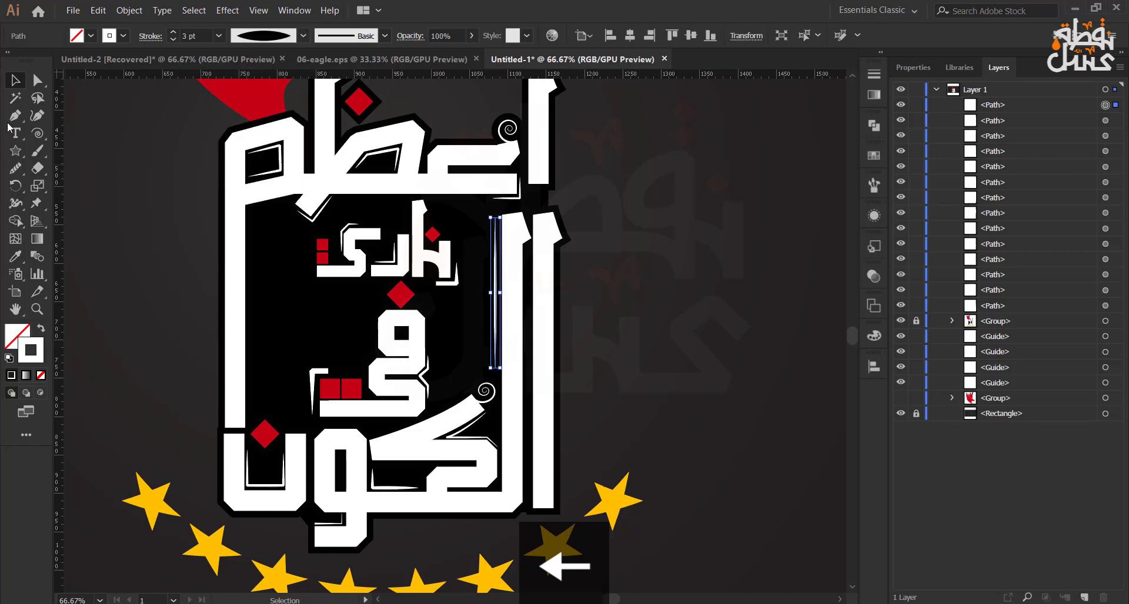
Duplicate the vertical accent to the inner side of the م stem and scale the copy up to a longer length
{"action": "left_click", "coordinate": [131, 340]}
{"action": "left_click_drag", "start_coordinate": [356, 330], "coordinate": [415, 350]}
{"action": "left_click_drag", "start_coordinate": [556, 338], "coordinate": [315, 339]}
{"action": "scroll", "coordinate": [304, 221], "scroll_direction": "up", "scroll_amount": 3}
{"action": "scroll", "coordinate": [312, 222], "scroll_direction": "up", "scroll_amount": 2}
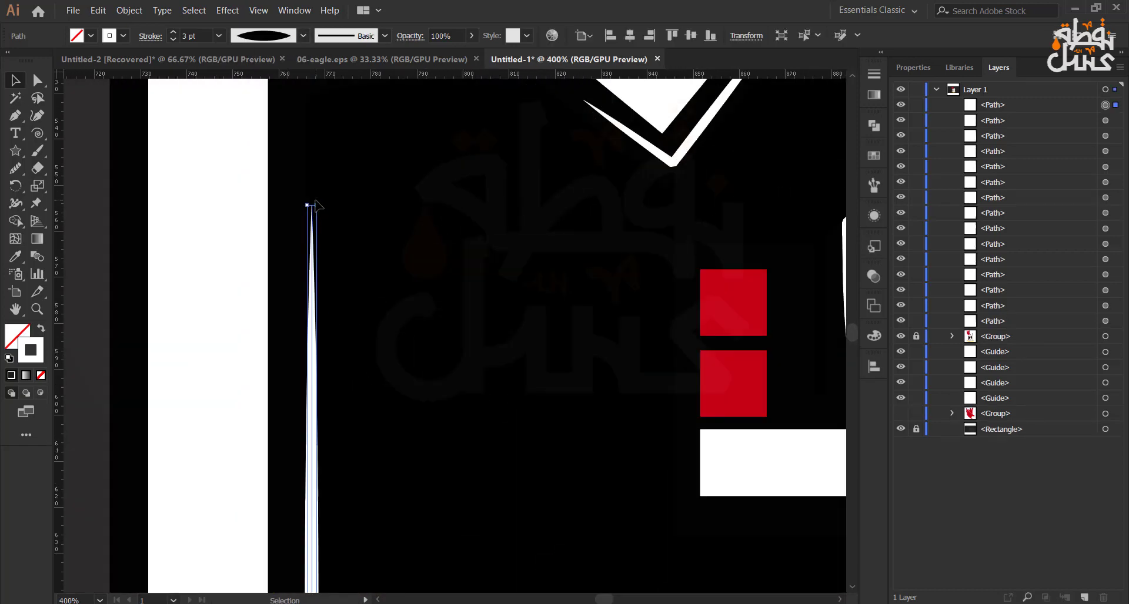
{"action": "left_click_drag", "start_coordinate": [319, 207], "coordinate": [325, 102]}
Extend the upper end of the accent beside the م stem with a slanted segment running beneath the م
{"action": "scroll", "coordinate": [333, 163], "scroll_direction": "down", "scroll_amount": 3}
{"action": "left_click_drag", "start_coordinate": [356, 372], "coordinate": [347, 285]}
{"action": "key", "text": "p"}
{"action": "left_click_drag", "start_coordinate": [336, 111], "coordinate": [350, 277]}
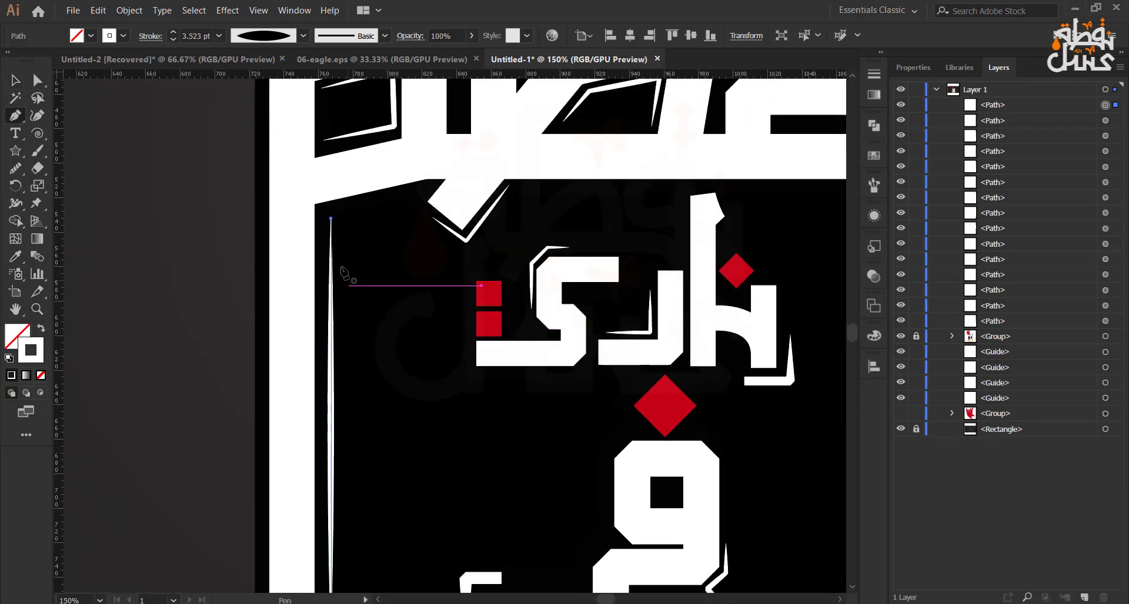
{"action": "scroll", "coordinate": [331, 243], "scroll_direction": "up", "scroll_amount": 2}
{"action": "left_click", "coordinate": [330, 194]}
{"action": "left_click", "coordinate": [472, 160]}
{"action": "key", "text": "Escape"}
{"action": "scroll", "coordinate": [470, 255], "scroll_direction": "down", "scroll_amount": 6}
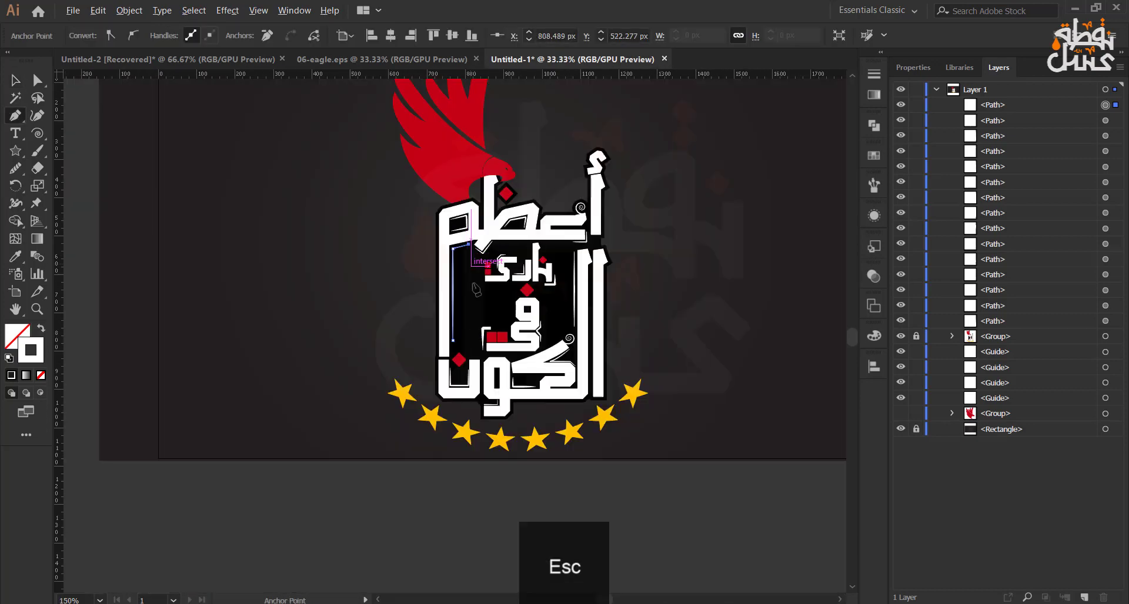
{"action": "left_click_drag", "start_coordinate": [403, 319], "coordinate": [327, 319]}
{"action": "left_click", "coordinate": [15, 81]}
{"action": "left_click", "coordinate": [316, 240]}
Restyle the L-shaped accent under the ن of نادي with a 2 pt stroke and the lens-shaped width profile
{"action": "left_click_drag", "start_coordinate": [316, 240], "coordinate": [269, 240]}
{"action": "scroll", "coordinate": [384, 316], "scroll_direction": "up", "scroll_amount": 3}
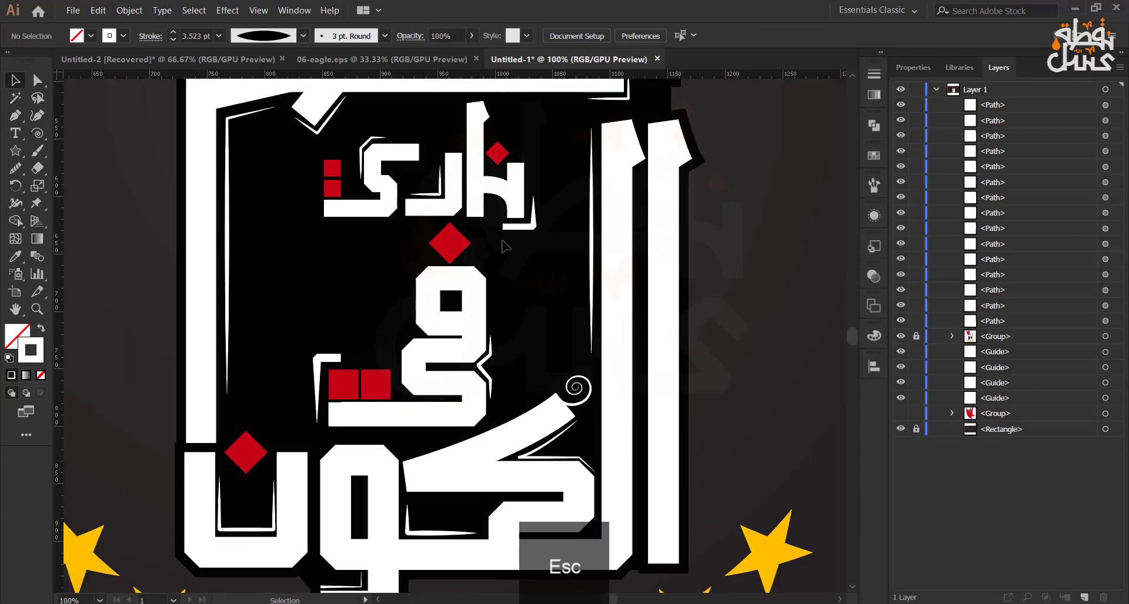
{"action": "left_click", "coordinate": [530, 227]}
{"action": "left_click", "coordinate": [304, 37]}
{"action": "left_click", "coordinate": [256, 83]}
{"action": "left_click", "coordinate": [214, 175]}
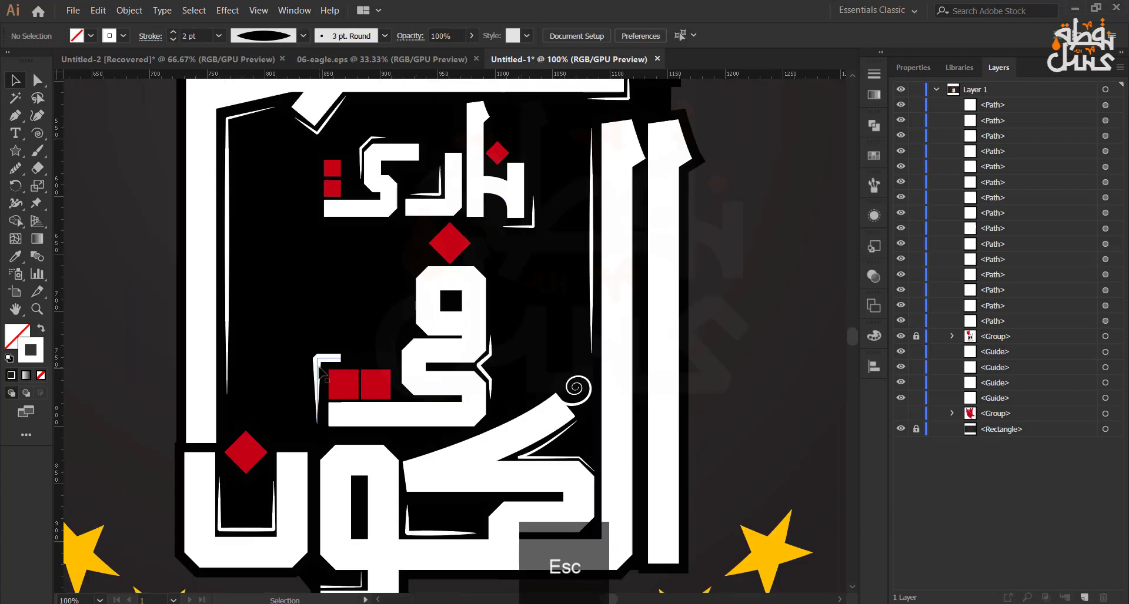
Restyle the accent around the two red squares of في with a 4 pt stroke and the lens-shaped width profile
{"action": "left_click", "coordinate": [317, 379]}
{"action": "left_click", "coordinate": [173, 39]}
{"action": "left_click", "coordinate": [173, 39]}
{"action": "left_click", "coordinate": [173, 39]}
{"action": "left_click", "coordinate": [303, 36]}
{"action": "left_click", "coordinate": [264, 87]}
{"action": "left_click", "coordinate": [103, 304]}
Draw an angled white accent line around the outer upper-left corner of the ف in في
{"action": "scroll", "coordinate": [340, 295], "scroll_direction": "down", "scroll_amount": 1}
{"action": "left_click_drag", "start_coordinate": [340, 294], "coordinate": [345, 352]}
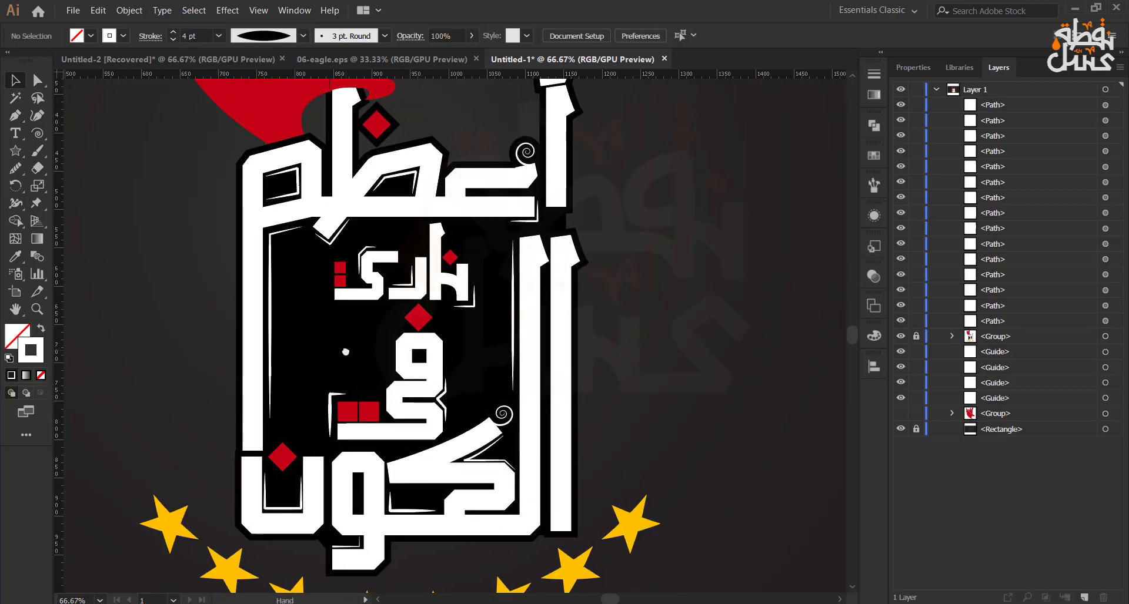
{"action": "scroll", "coordinate": [402, 347], "scroll_direction": "up", "scroll_amount": 2}
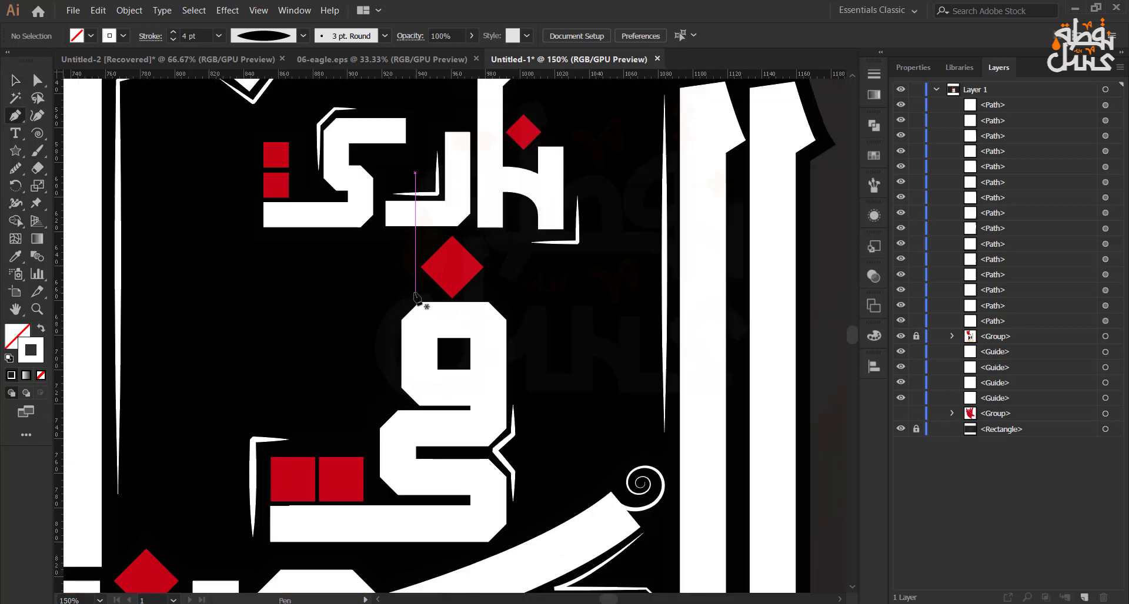
{"action": "left_click_drag", "start_coordinate": [414, 293], "coordinate": [393, 320]}
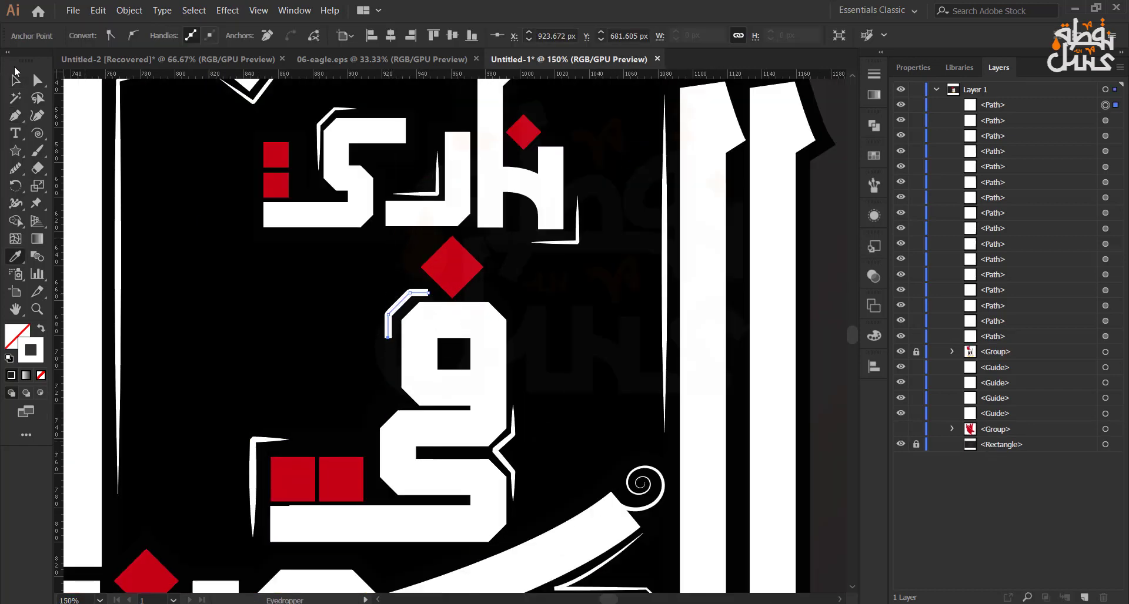
Restyle the accent around the upper-left corner of the ف in في with a 2 pt stroke and the lens-shaped width profile
{"action": "left_click", "coordinate": [15, 79]}
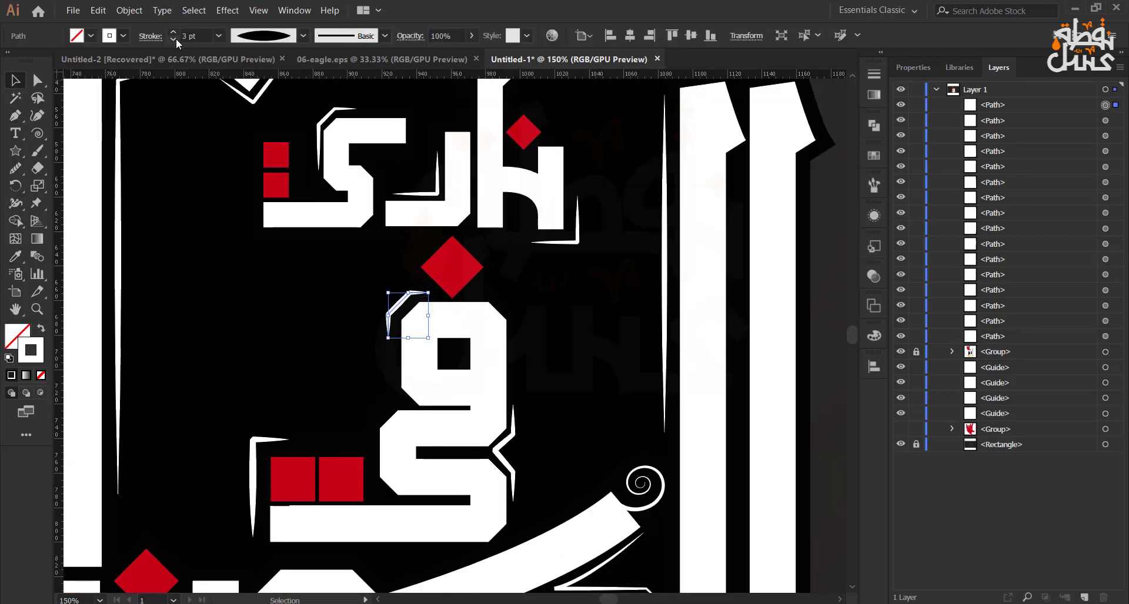
{"action": "left_click", "coordinate": [289, 328]}
{"action": "scroll", "coordinate": [379, 328], "scroll_direction": "down", "scroll_amount": 2}
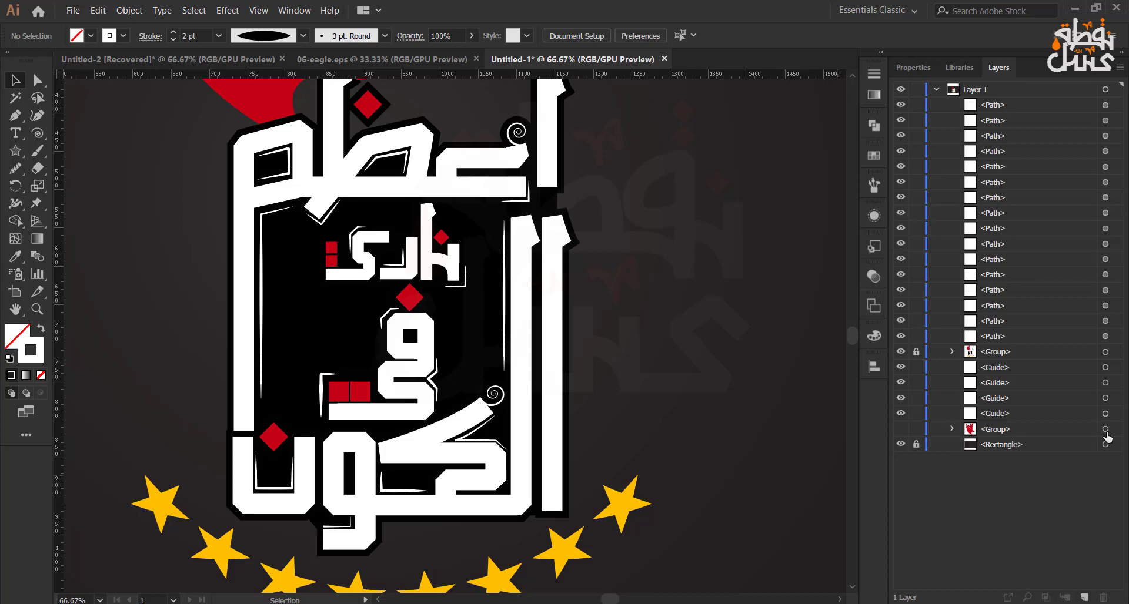
{"action": "scroll", "coordinate": [325, 354], "scroll_direction": "up", "scroll_amount": 2}
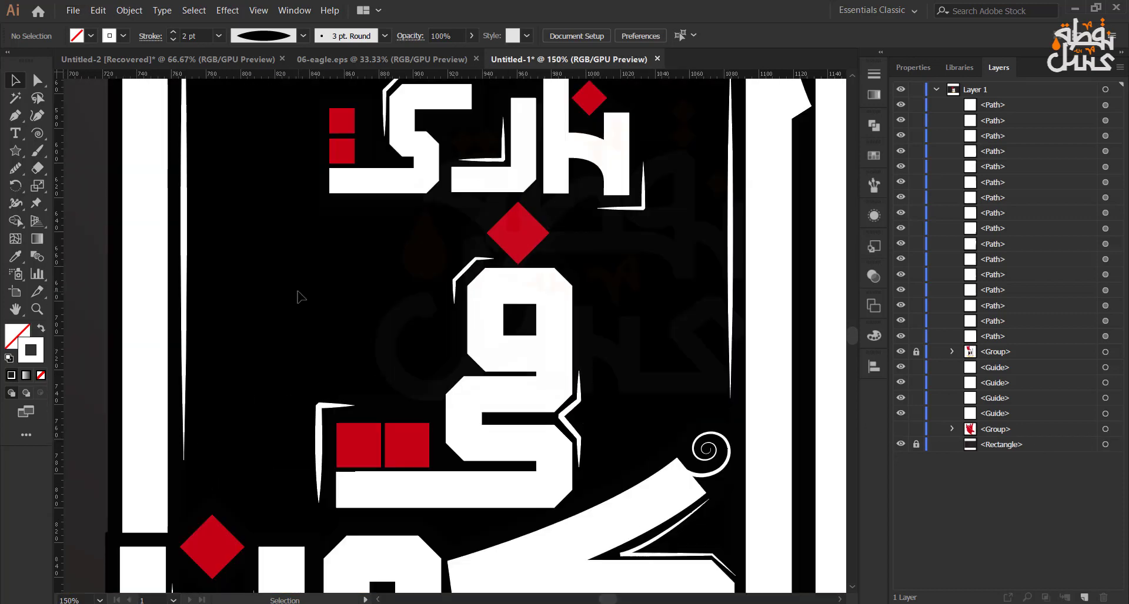
{"action": "scroll", "coordinate": [300, 297], "scroll_direction": "down", "scroll_amount": 2}
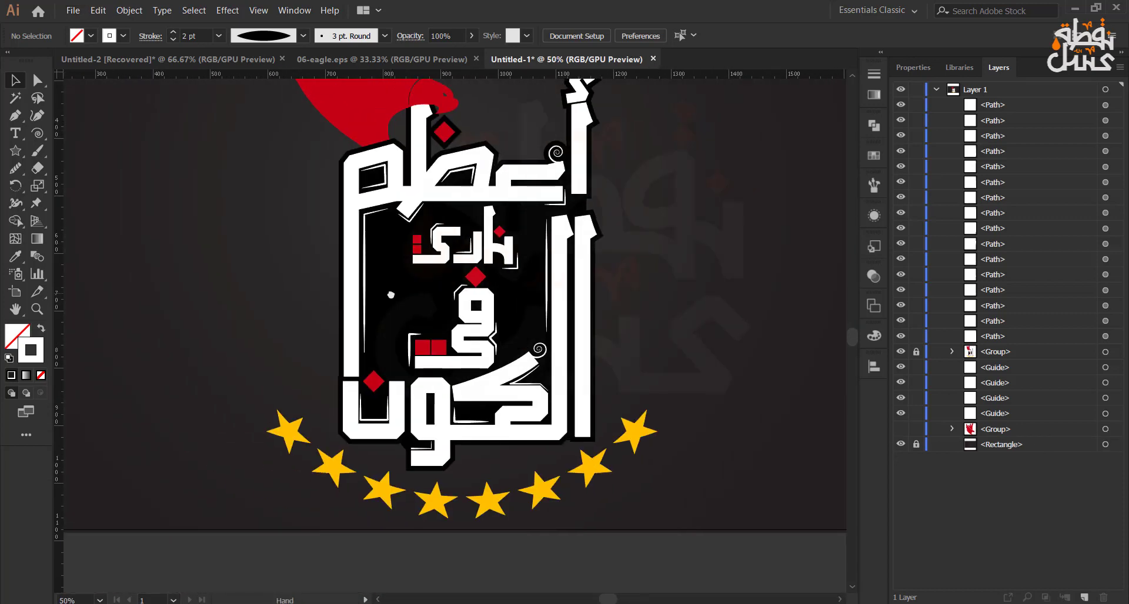
Draw an open white path beside the lettering with a long horizontal segment ending in a diagonal toward the upper left
{"action": "left_click", "coordinate": [14, 116]}
{"action": "left_click", "coordinate": [268, 238]}
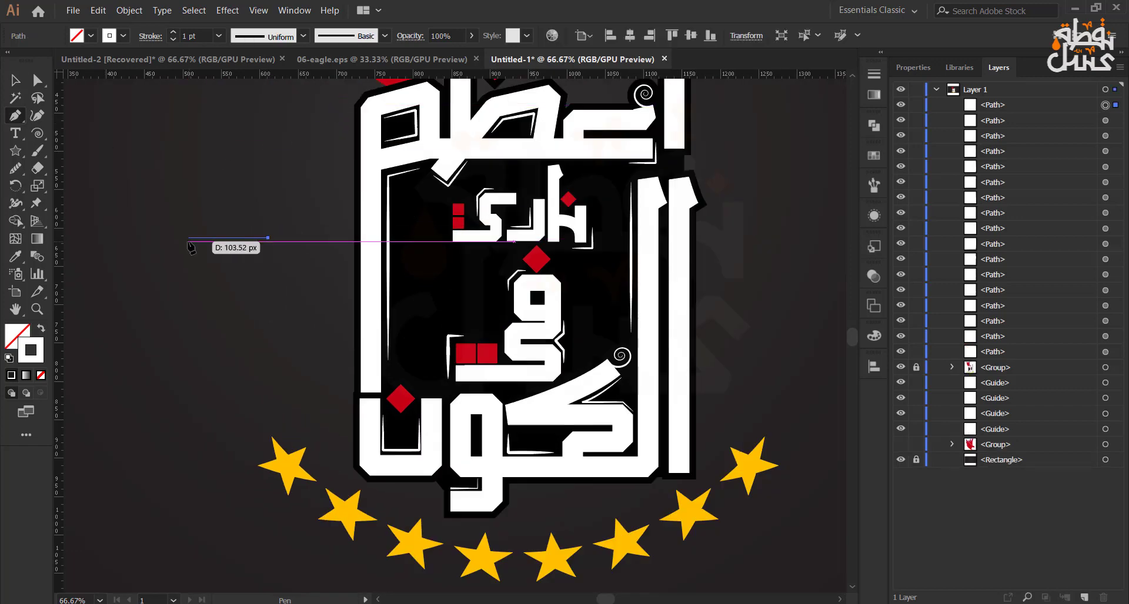
{"action": "left_click", "coordinate": [171, 238]}
{"action": "left_click_drag", "start_coordinate": [167, 241], "coordinate": [320, 252]}
{"action": "left_click", "coordinate": [296, 220]}
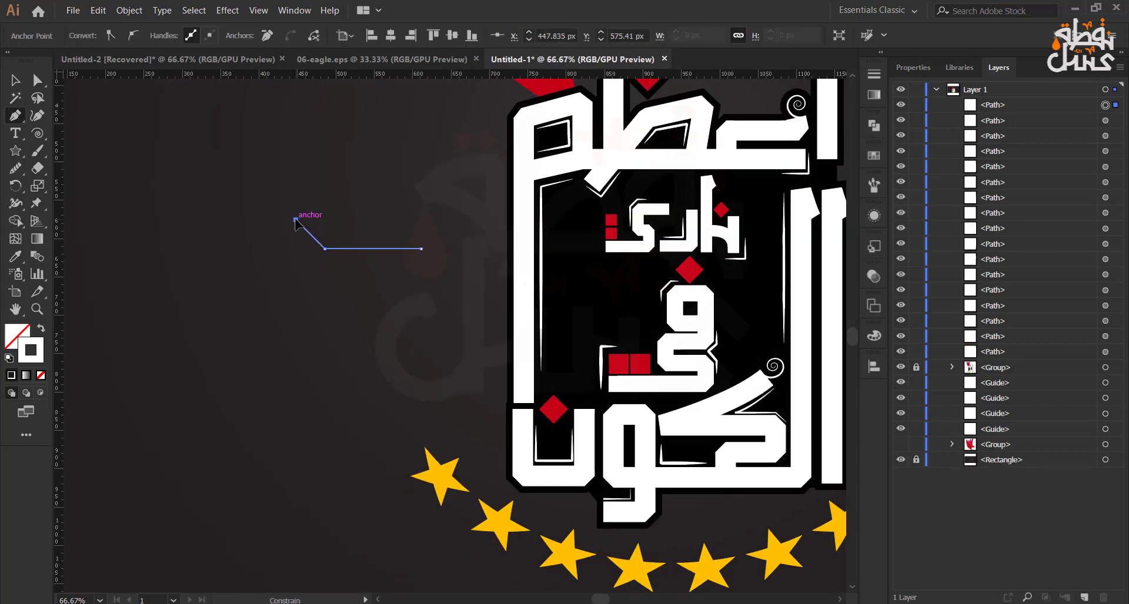
{"action": "key", "text": "Escape"}
Reflect a copy of the angled path across the vertical axis and shift it left until the two diagonals cross
{"action": "left_click", "coordinate": [331, 248]}
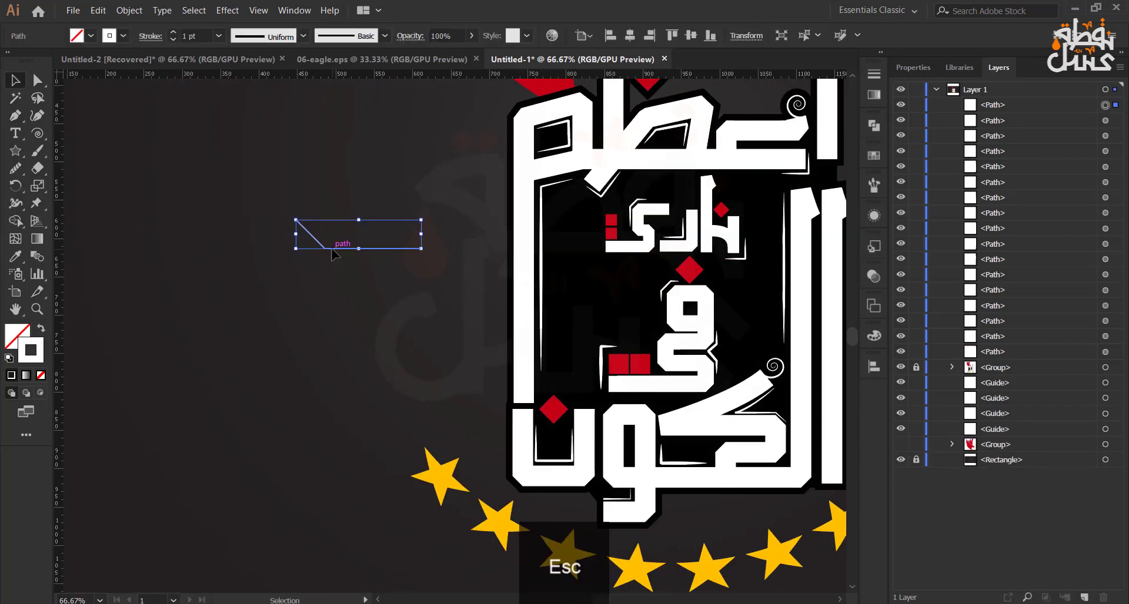
{"action": "right_click", "coordinate": [331, 248]}
{"action": "left_click", "coordinate": [511, 487]}
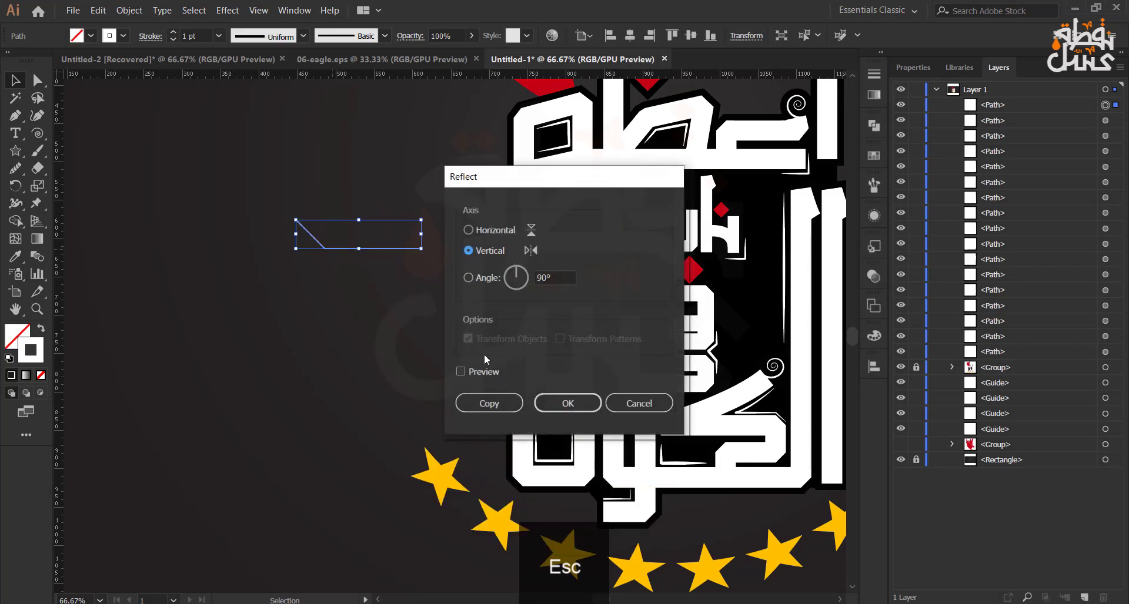
{"action": "left_click", "coordinate": [485, 395]}
{"action": "key", "text": "shift+Left"}
{"action": "key", "text": "shift+Left"}
{"action": "key", "text": "shift+Left"}
{"action": "key", "text": "shift+Left"}
{"action": "key", "text": "shift+Left"}
{"action": "key", "text": "shift+Left"}
{"action": "key", "text": "shift+Left"}
{"action": "key", "text": "shift+Left"}
{"action": "key", "text": "shift+Left"}
{"action": "key", "text": "shift+Left"}
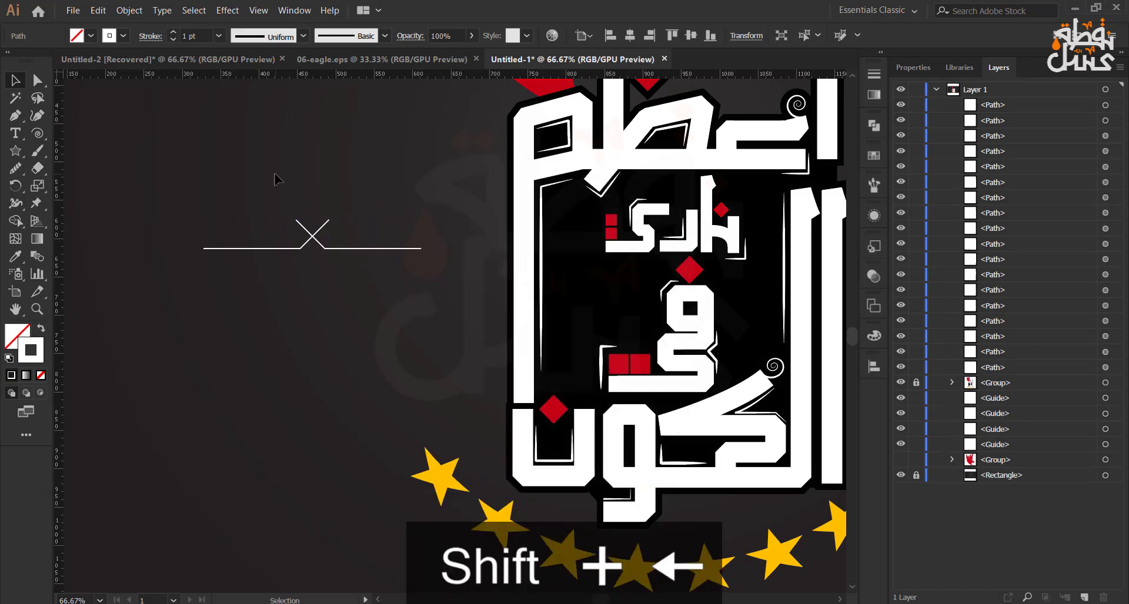
{"action": "left_click", "coordinate": [276, 178]}
Join the upper ends of the crossed diagonals and raise a middle point on the connecting line to close a diamond
{"action": "scroll", "coordinate": [276, 178], "scroll_direction": "up", "scroll_amount": 3}
{"action": "left_click", "coordinate": [329, 322]}
{"action": "left_click", "coordinate": [333, 310]}
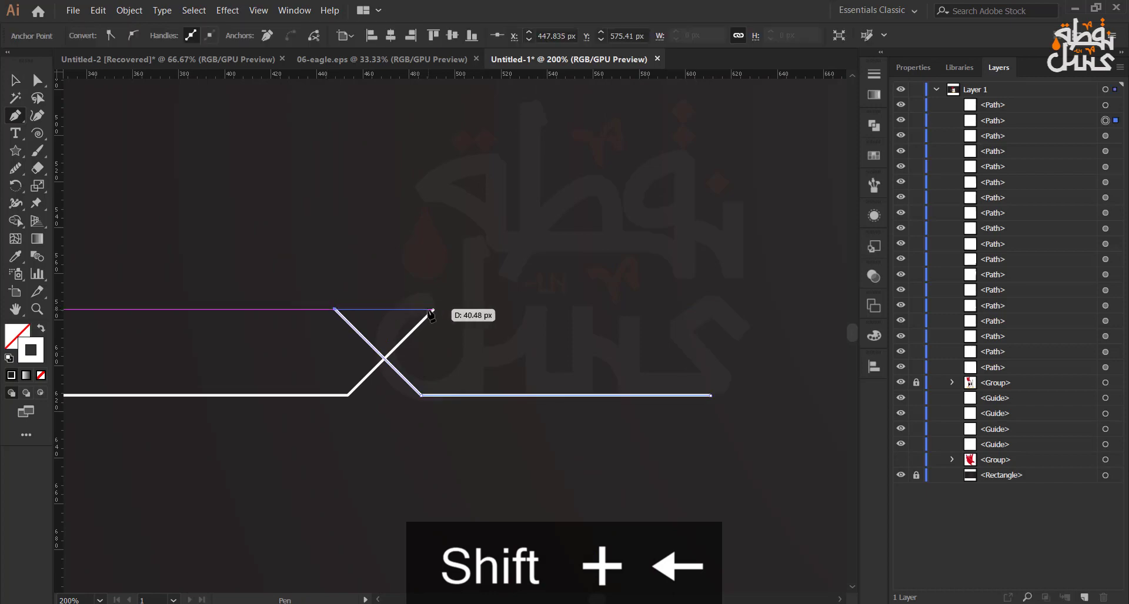
{"action": "left_click", "coordinate": [434, 310]}
{"action": "key", "text": "Escape"}
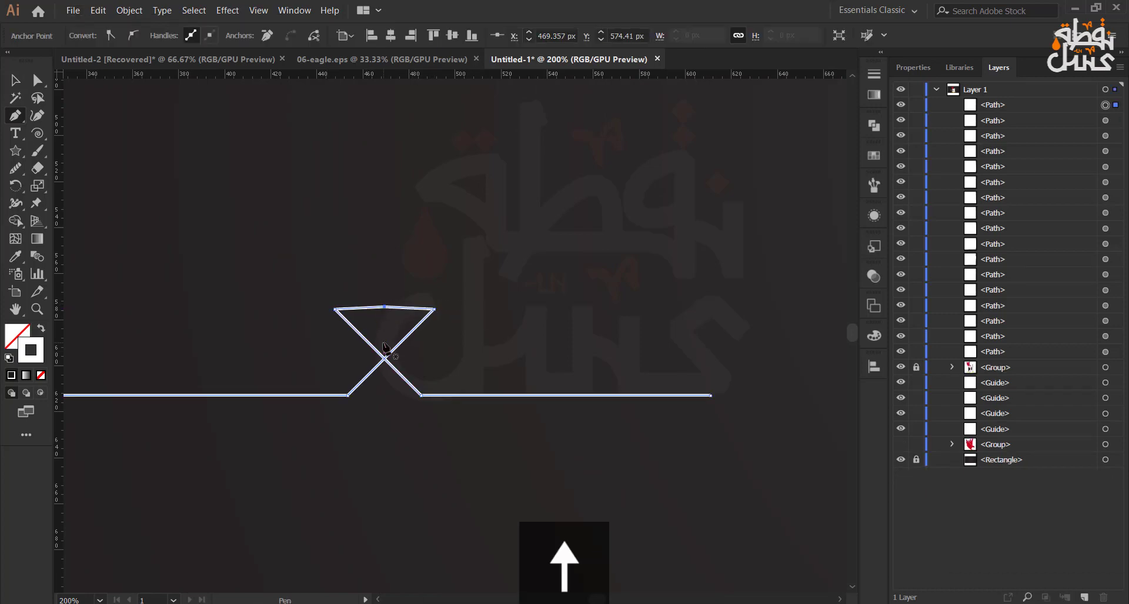
{"action": "key", "text": "Up"}
{"action": "key", "text": "Up"}
{"action": "key", "text": "Down"}
Set the stroke weight of the diamond ornament to 5 pt
{"action": "left_click", "coordinate": [16, 80]}
{"action": "left_click", "coordinate": [172, 32]}
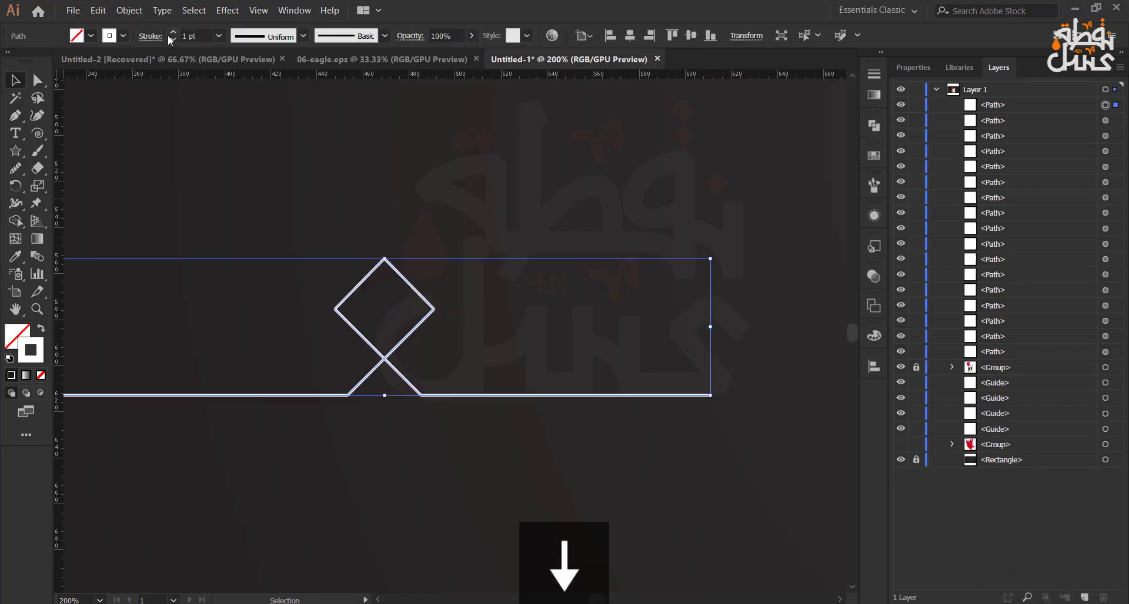
{"action": "left_click", "coordinate": [173, 32]}
{"action": "left_click", "coordinate": [173, 32]}
{"action": "left_click", "coordinate": [173, 32]}
Rotate the diamond ornament to vertical, enlarge it and place it along the left side of the lettering, diamond facing outward
{"action": "scroll", "coordinate": [268, 203], "scroll_direction": "down", "scroll_amount": 3}
{"action": "mouse_move", "coordinate": [422, 219]}
{"action": "left_mouse_down"}
{"action": "mouse_move", "coordinate": [371, 164]}
{"action": "mouse_move", "coordinate": [294, 134]}
{"action": "left_mouse_up"}
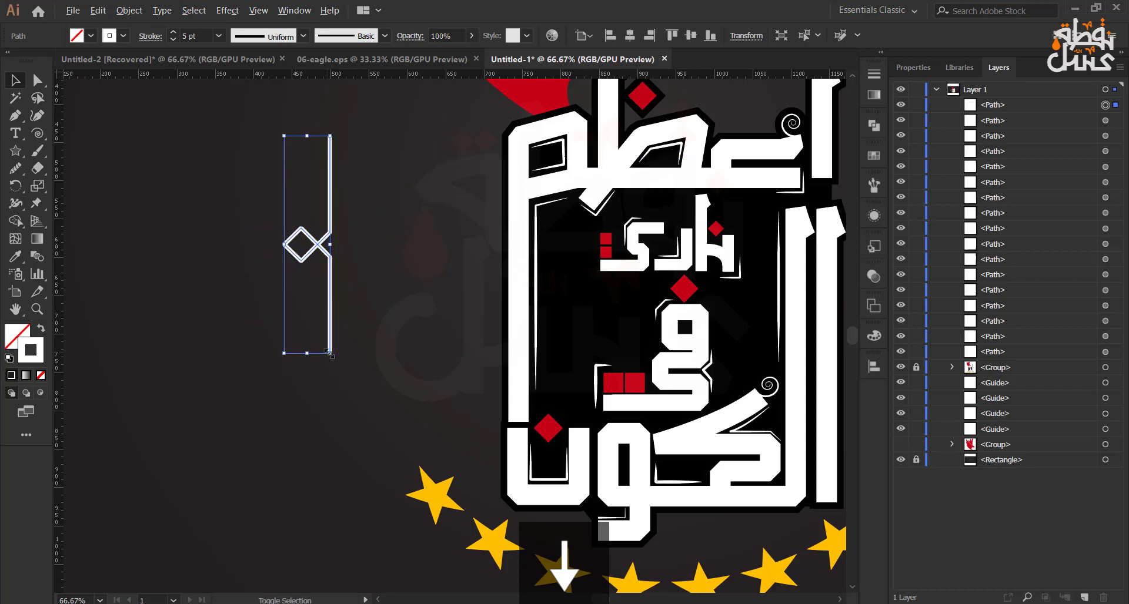
{"action": "left_click_drag", "start_coordinate": [330, 355], "coordinate": [338, 392]}
{"action": "left_click_drag", "start_coordinate": [301, 257], "coordinate": [472, 320]}
{"action": "left_click", "coordinate": [365, 276]}
{"action": "scroll", "coordinate": [365, 277], "scroll_direction": "down", "scroll_amount": 1}
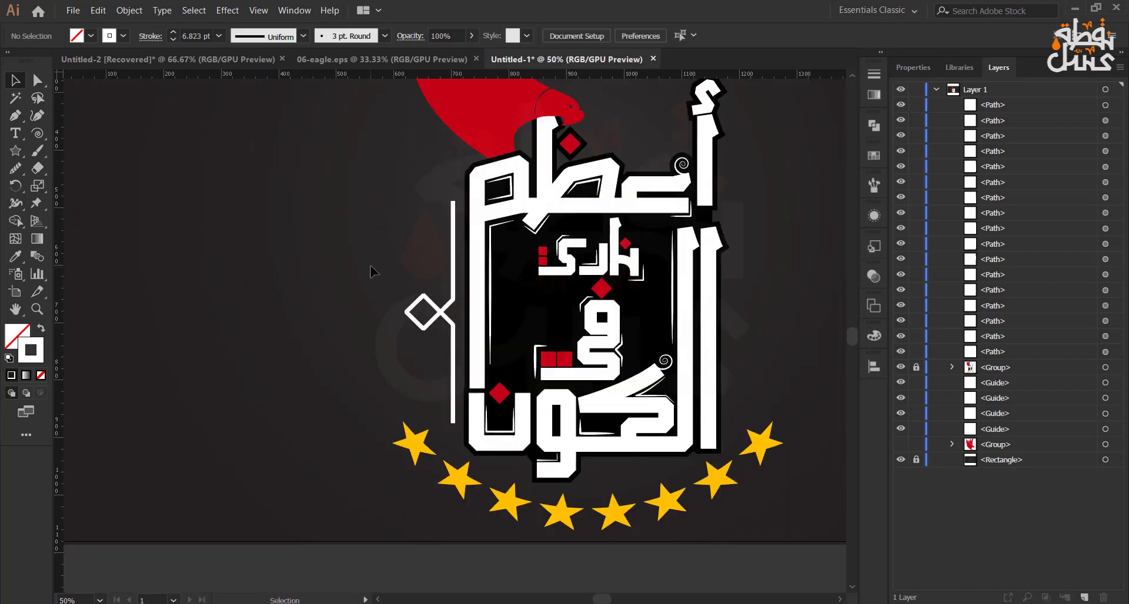
Reflect a copy of the diamond ornament across the vertical axis and move it to the right side of the lettering
{"action": "left_click_drag", "start_coordinate": [373, 267], "coordinate": [251, 283]}
{"action": "left_click", "coordinate": [292, 346]}
{"action": "right_click", "coordinate": [310, 331]}
{"action": "left_click", "coordinate": [464, 453]}
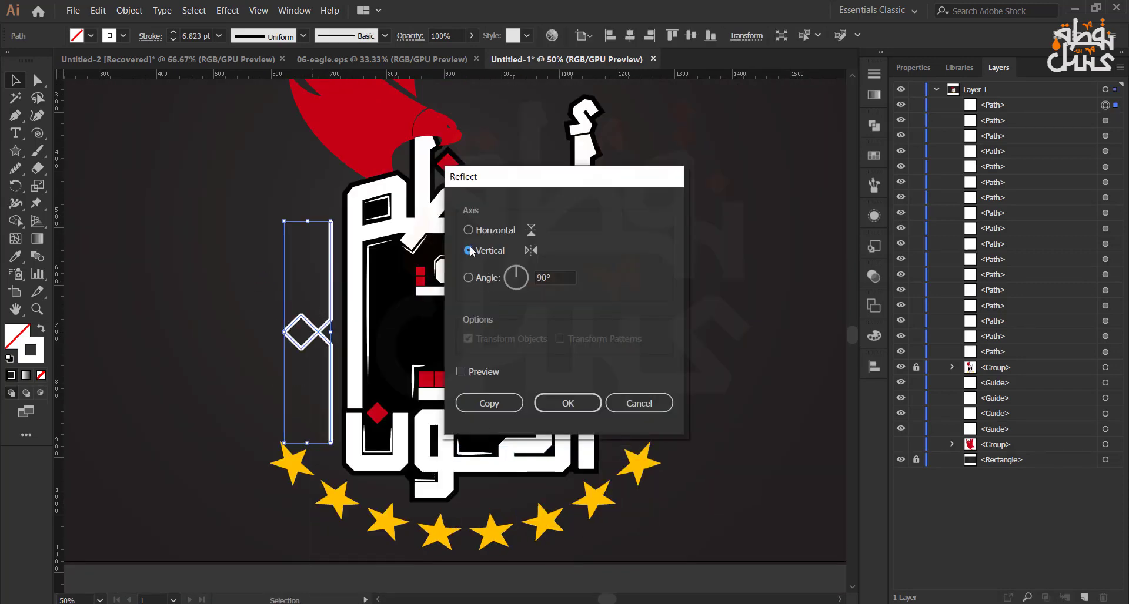
{"action": "left_click", "coordinate": [495, 405]}
{"action": "key", "text": "shift+Right"}
{"action": "key", "text": "shift+Right"}
{"action": "key", "text": "shift+Right"}
{"action": "key", "text": "shift+Right"}
{"action": "key", "text": "shift+Right"}
{"action": "key", "text": "shift+Right"}
{"action": "key", "text": "shift+Right"}
{"action": "key", "text": "shift+Right"}
{"action": "key", "text": "shift+Right"}
{"action": "key", "text": "shift+Right"}
{"action": "key", "text": "shift+Right"}
{"action": "key", "text": "shift+Right"}
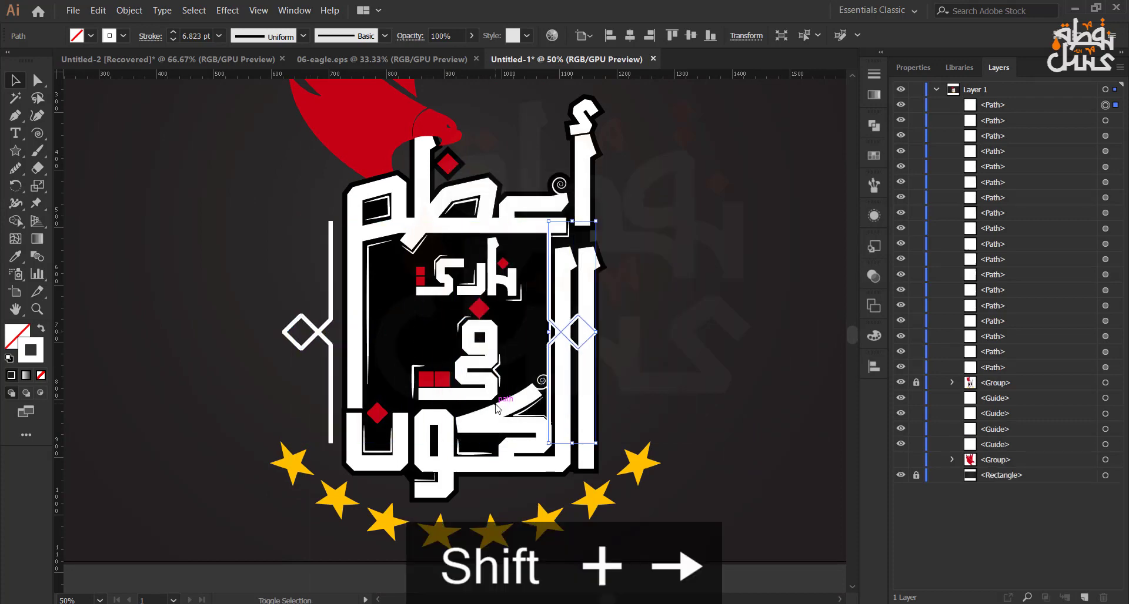
{"action": "key", "text": "Left"}
{"action": "key", "text": "Left"}
{"action": "left_click", "coordinate": [197, 300]}
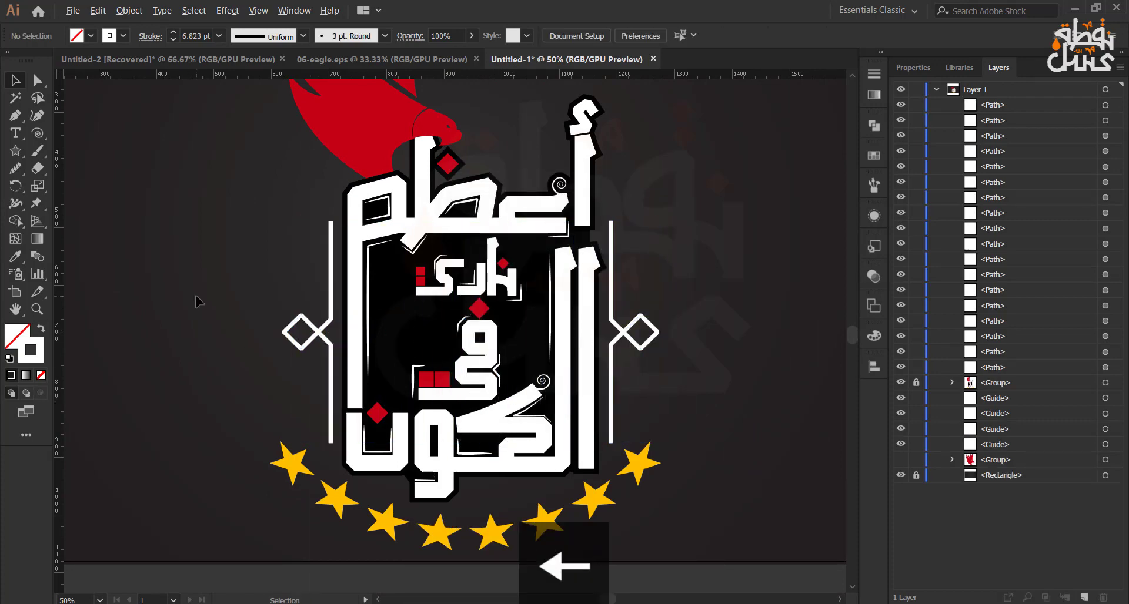
Enlarge the ornament on the right of the lettering and reposition it higher beside the alif
{"action": "scroll", "coordinate": [197, 247], "scroll_direction": "down", "scroll_amount": 1}
{"action": "left_click_drag", "start_coordinate": [196, 247], "coordinate": [268, 303]}
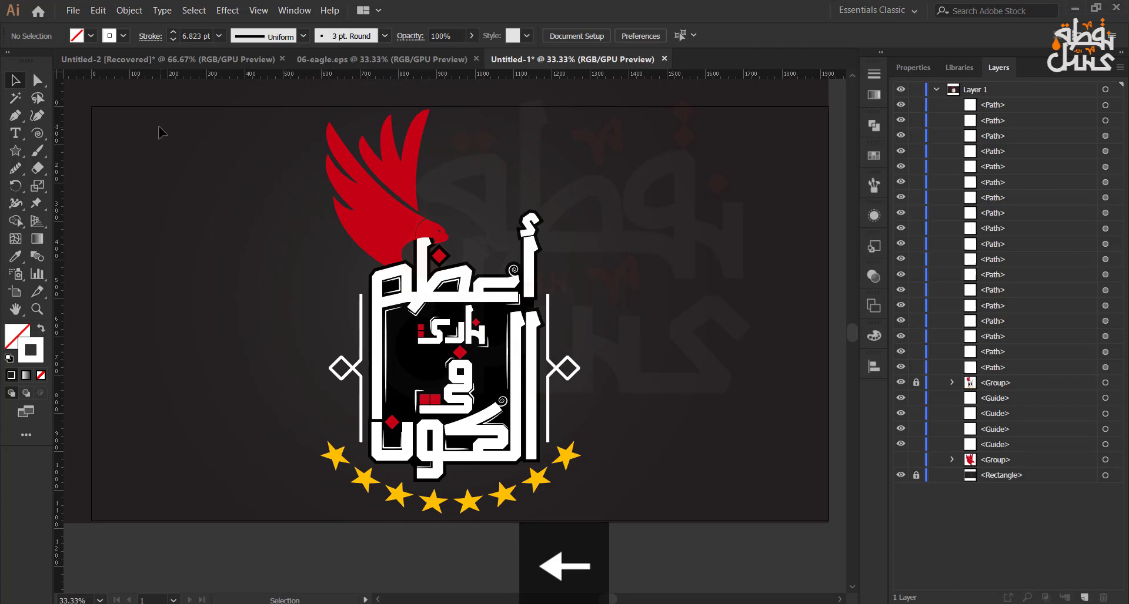
{"action": "left_click_drag", "start_coordinate": [559, 328], "coordinate": [561, 323]}
{"action": "left_click_drag", "start_coordinate": [580, 293], "coordinate": [586, 270]}
{"action": "left_click_drag", "start_coordinate": [563, 369], "coordinate": [567, 353]}
Enlarge the ornament on the left of the lettering and nudge it slightly outward
{"action": "left_click", "coordinate": [286, 344]}
{"action": "scroll", "coordinate": [275, 340], "scroll_direction": "down", "scroll_amount": 1}
{"action": "scroll", "coordinate": [288, 405], "scroll_direction": "up", "scroll_amount": 1}
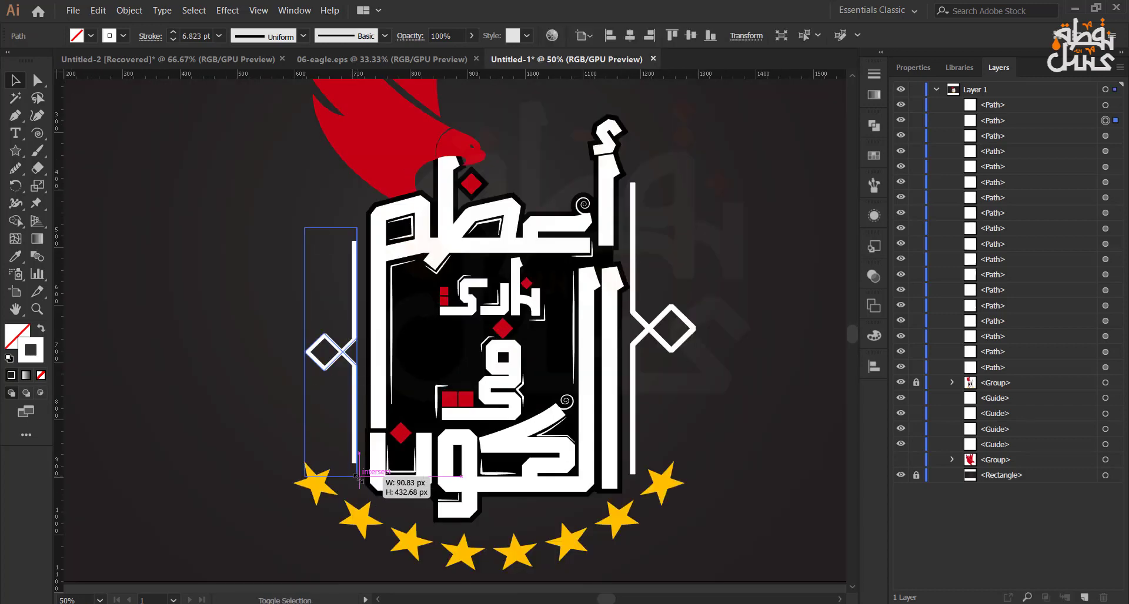
{"action": "left_click", "coordinate": [333, 361]}
{"action": "key", "text": "Left"}
{"action": "key", "text": "Left"}
{"action": "key", "text": "Left"}
{"action": "key", "text": "Left"}
Nudge the ornament on the right of the lettering slightly outward and upward
{"action": "left_click", "coordinate": [650, 326]}
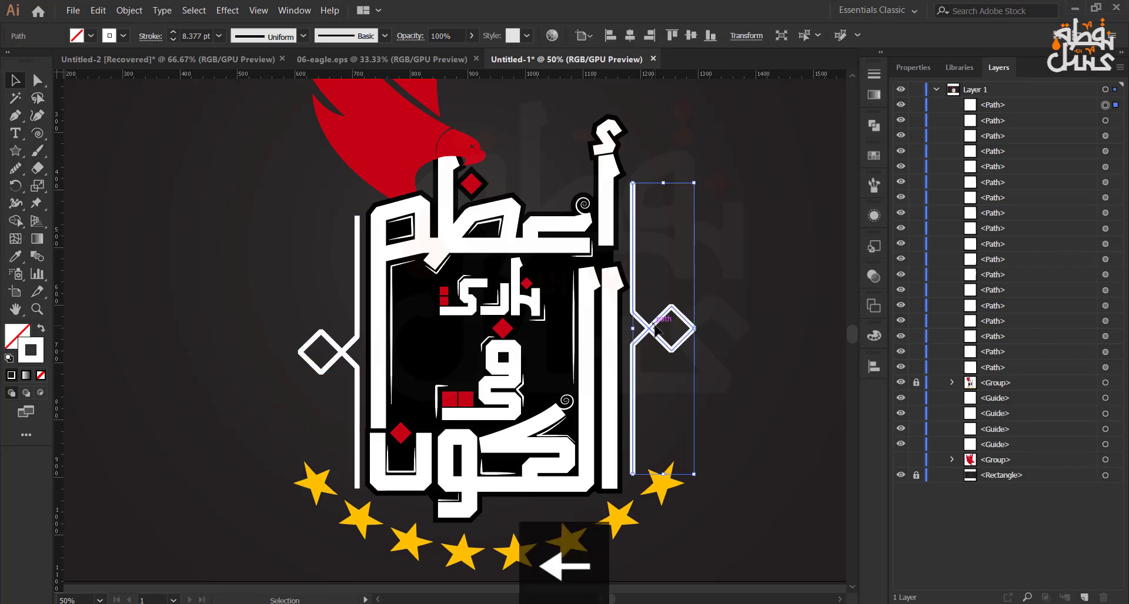
{"action": "key", "text": "Right"}
{"action": "key", "text": "Up"}
{"action": "key", "text": "Up"}
{"action": "left_click", "coordinate": [174, 312]}
{"action": "scroll", "coordinate": [174, 317], "scroll_direction": "down", "scroll_amount": 1}
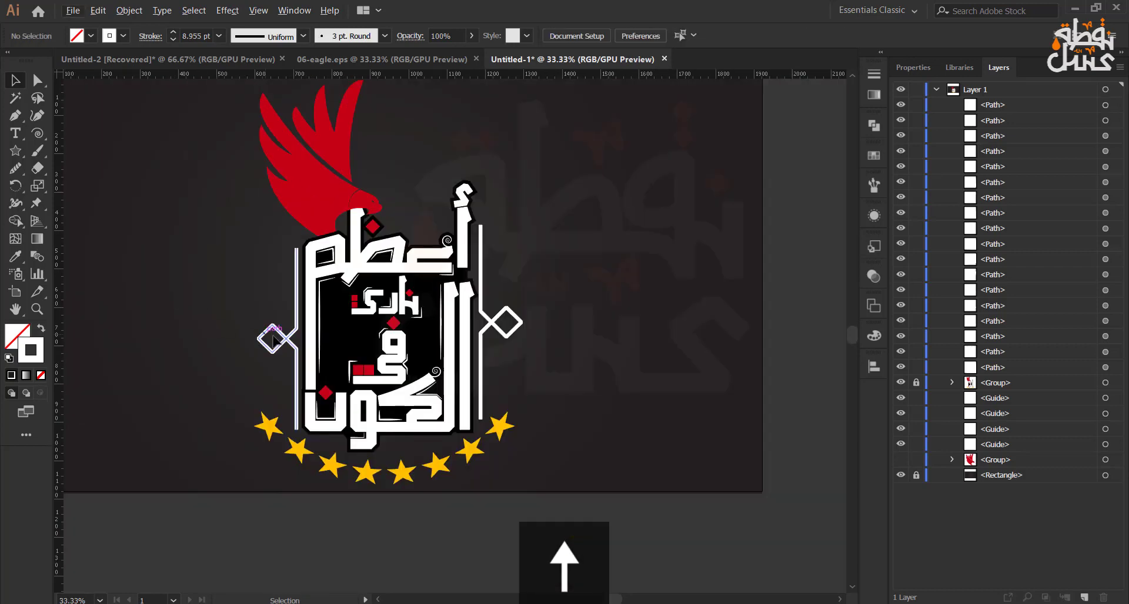
Apply the lens-shaped width profile to both diamond ornaments so their long vertical lines taper
{"action": "left_click", "coordinate": [273, 338]}
{"action": "left_click", "coordinate": [488, 322], "text": "shift"}
{"action": "left_click", "coordinate": [302, 36]}
{"action": "left_click", "coordinate": [265, 69]}
{"action": "left_click", "coordinate": [196, 265]}
Display the whole artwork in full-screen view to examine the finished composition
{"action": "scroll", "coordinate": [165, 246], "scroll_direction": "down", "scroll_amount": 1}
{"action": "left_click_drag", "start_coordinate": [166, 246], "coordinate": [304, 291]}
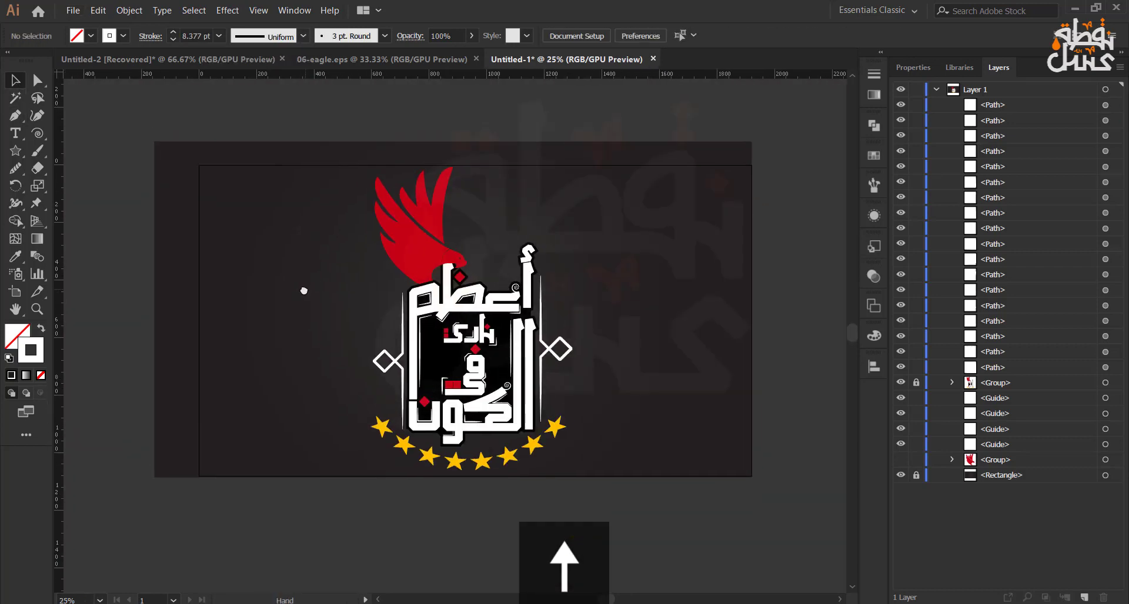
{"action": "key", "text": "shift+f"}
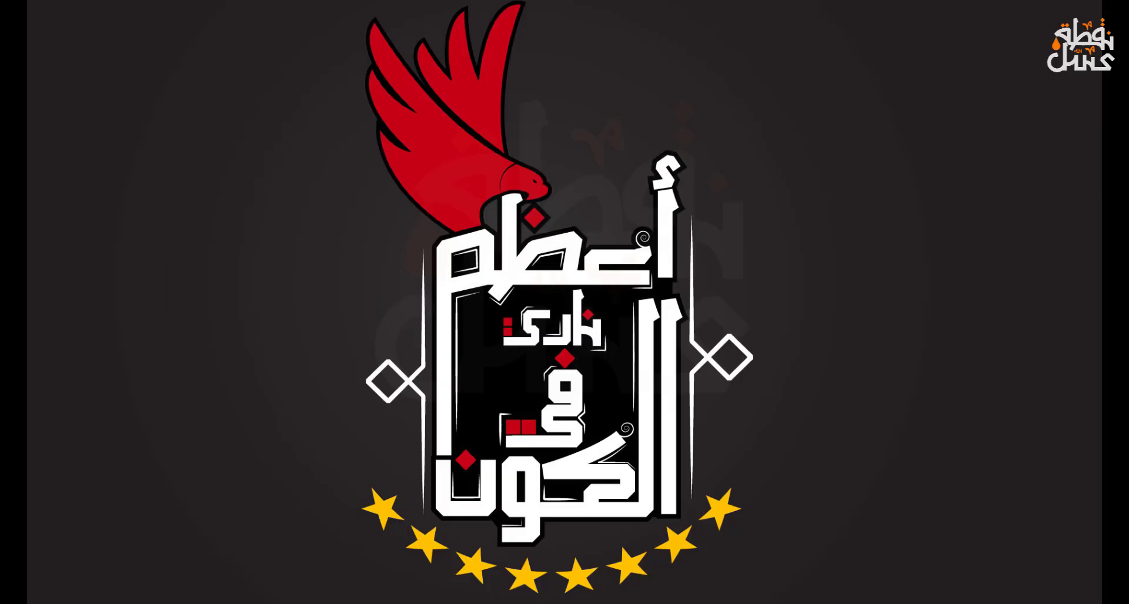